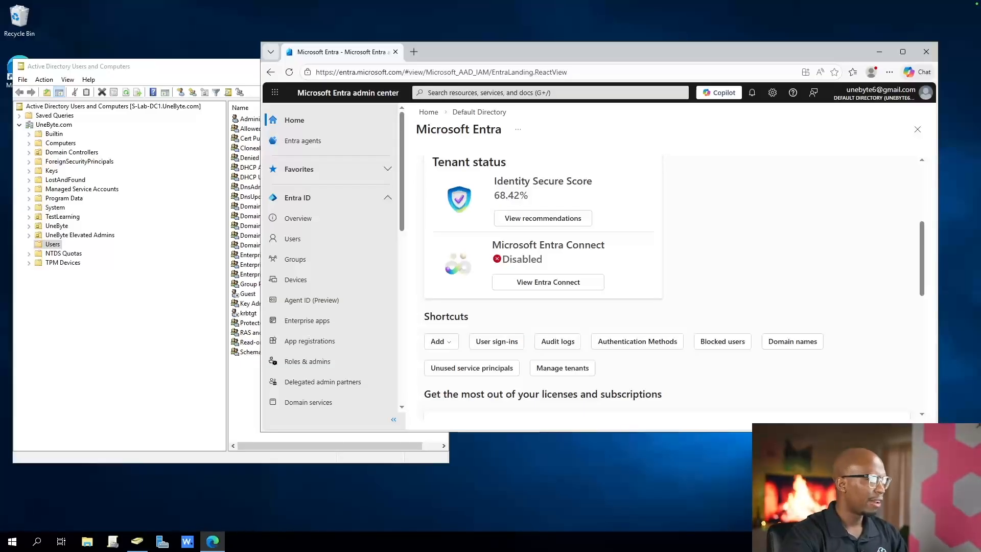
# Switch to Active Directory Users and Computers and expand the UneByte unit with its Users and Workstations sub-units
pyautogui.hotkey('alt', 'Tab')
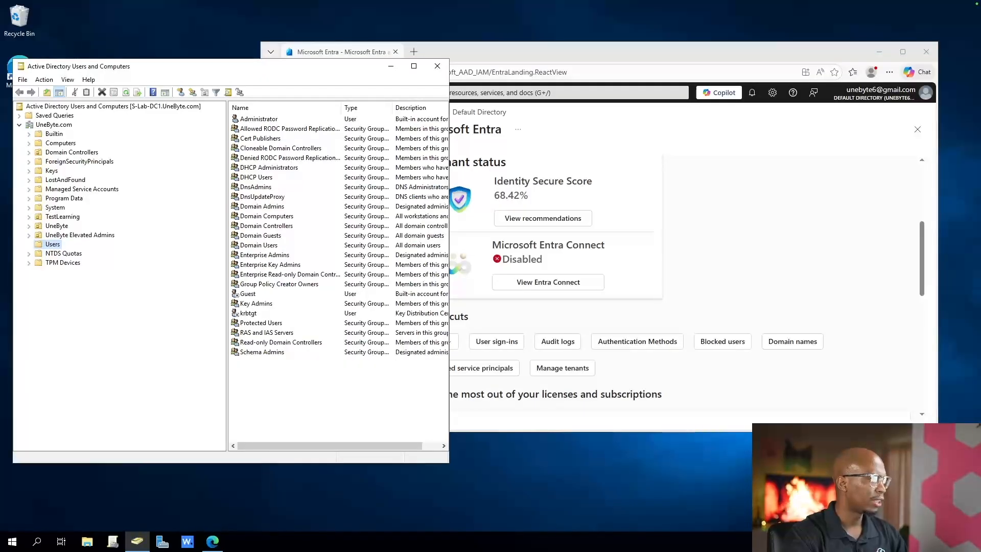
pyautogui.click(28, 225)
pyautogui.click(65, 235)
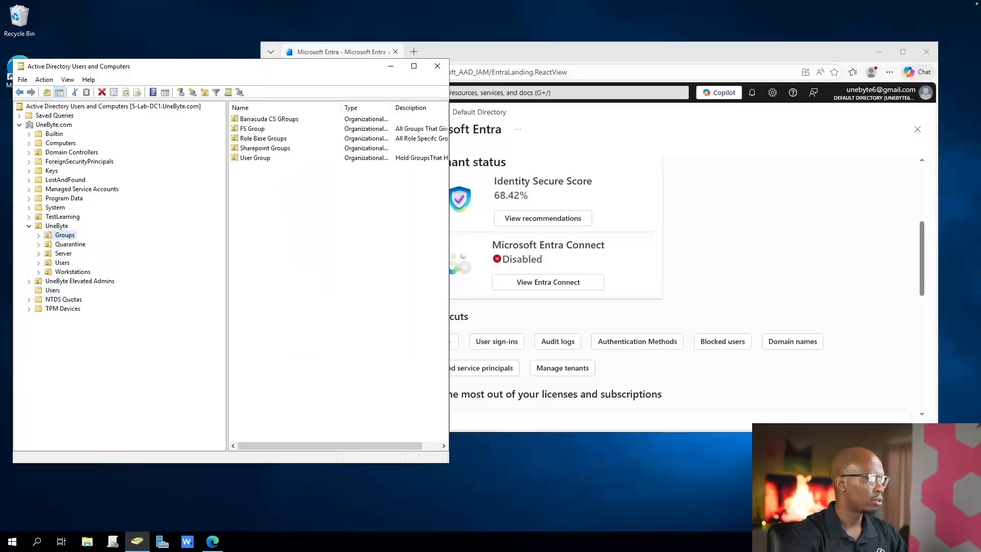
pyautogui.doubleClick(62, 262)
pyautogui.click(39, 300)
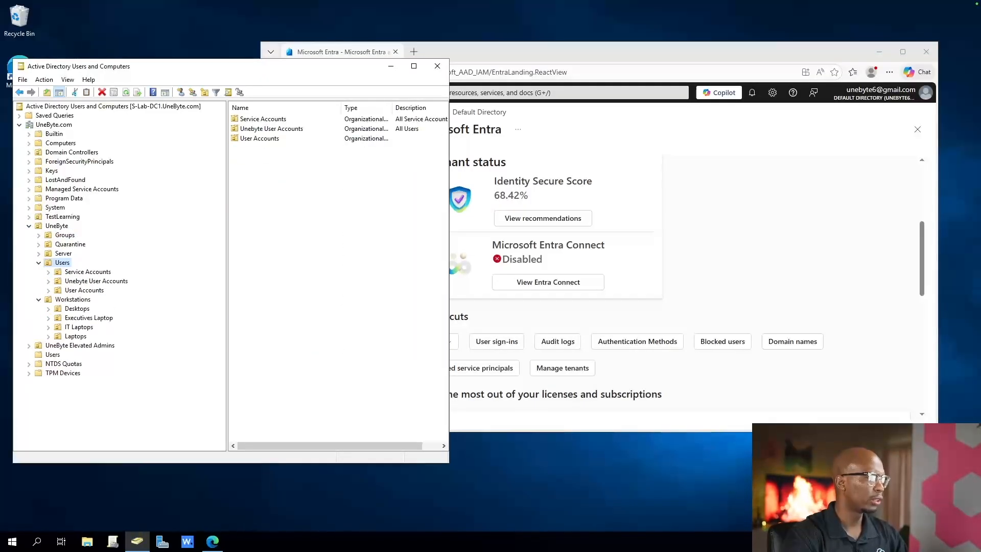
pyautogui.hotkey('alt', 'Tab')
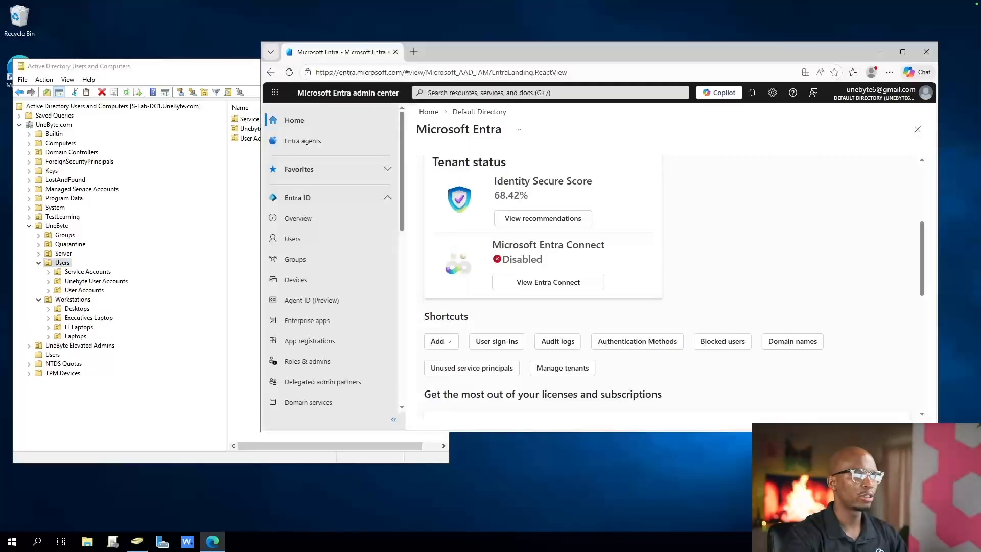
# Rearrange the Entra admin center and Active Directory windows to uncover the AzureADConnect installer on the desktop and select it
pyautogui.moveTo(562, 51); pyautogui.dragTo(631, 39)
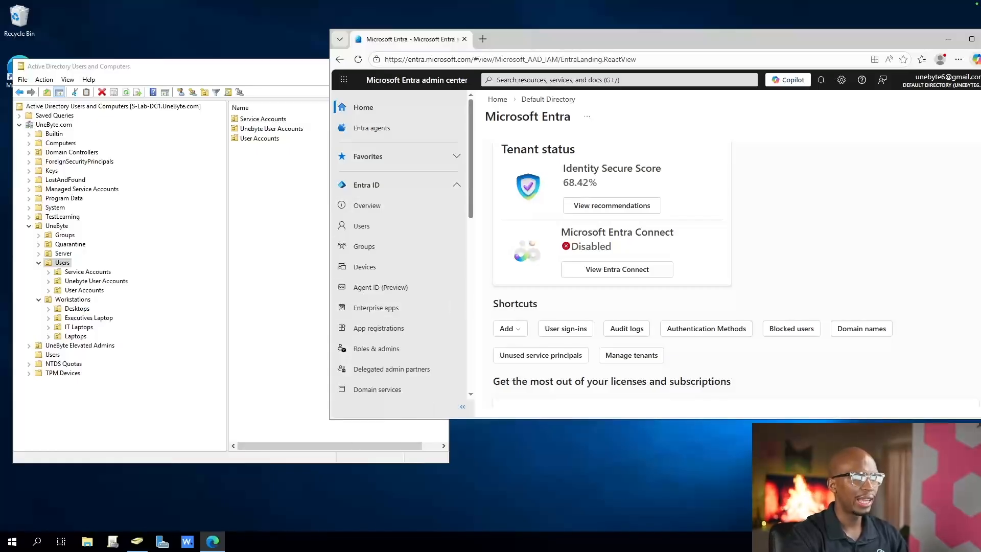
pyautogui.moveTo(230, 67); pyautogui.dragTo(230, 140)
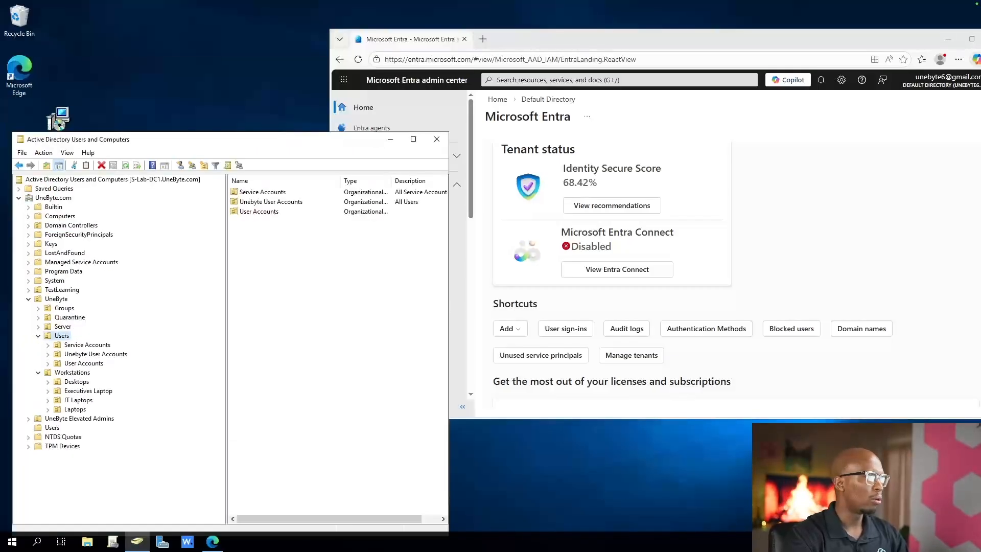
pyautogui.moveTo(58, 121); pyautogui.dragTo(58, 71)
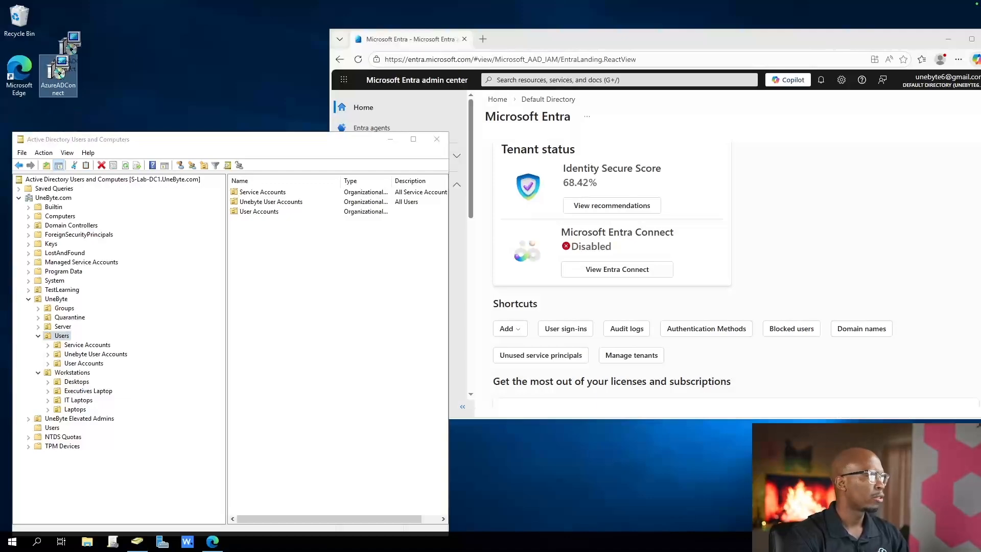
pyautogui.moveTo(169, 139); pyautogui.dragTo(201, 179)
pyautogui.click(58, 74)
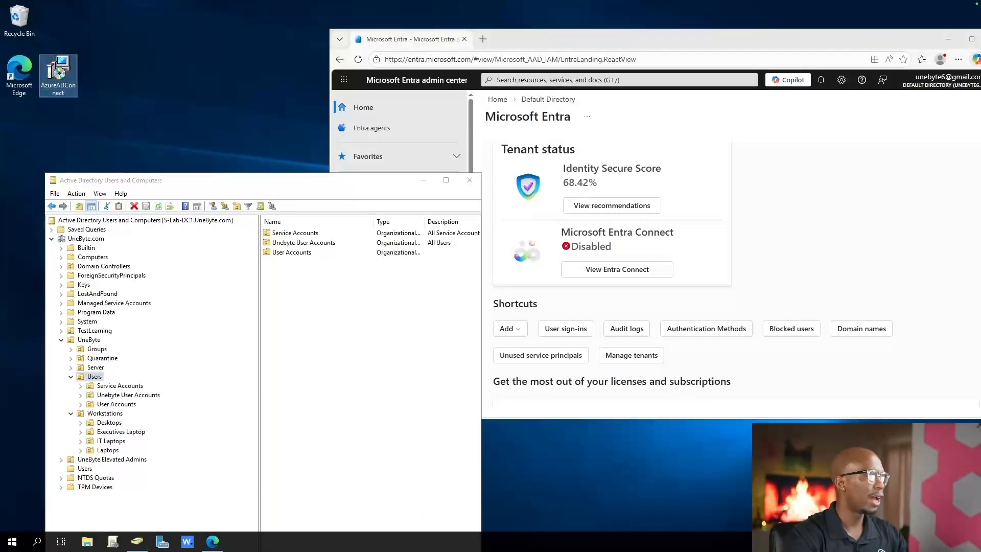
# Run the AzureADConnect installer and accept the license terms to proceed past the Welcome page
pyautogui.rightClick(58, 75)
pyautogui.click(76, 85)
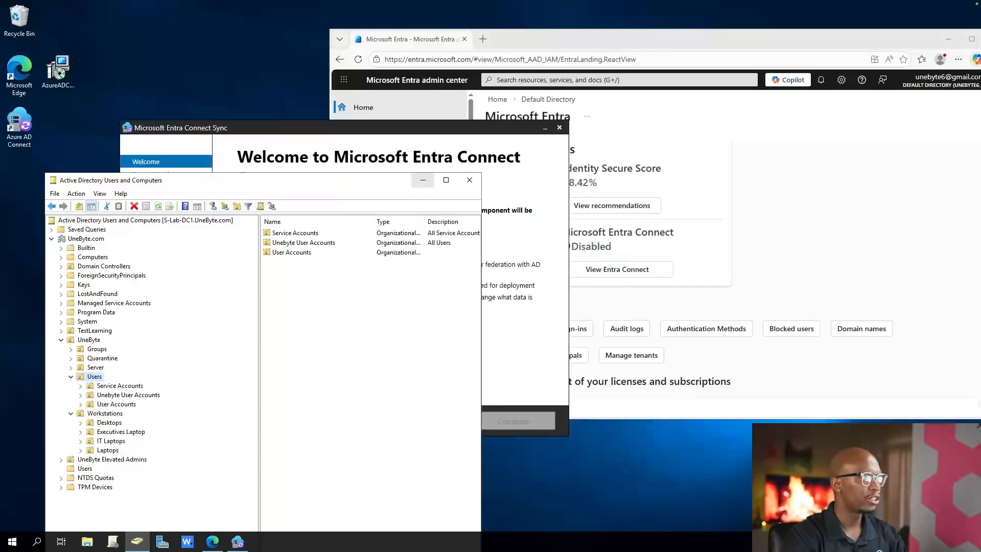
pyautogui.click(423, 179)
pyautogui.click(241, 346)
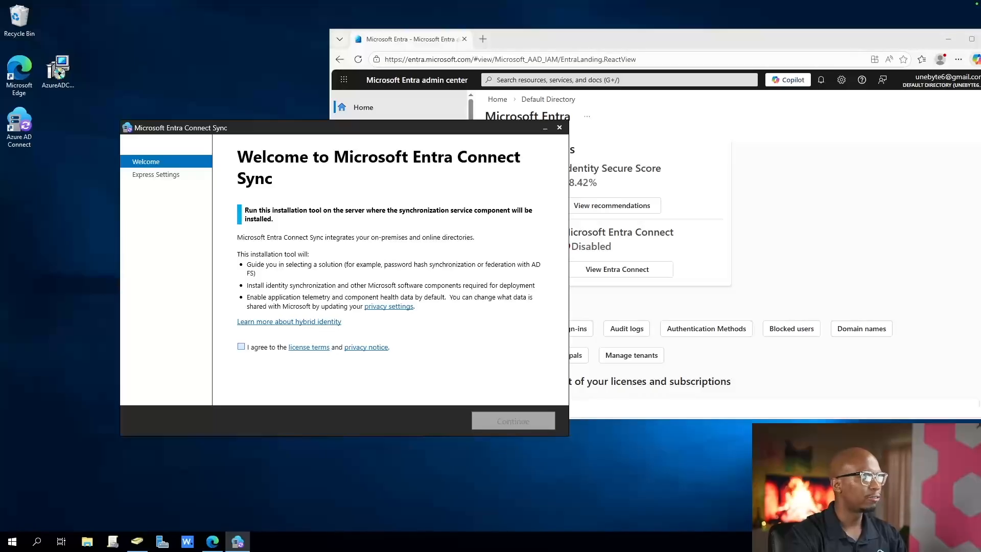
pyautogui.click(513, 420)
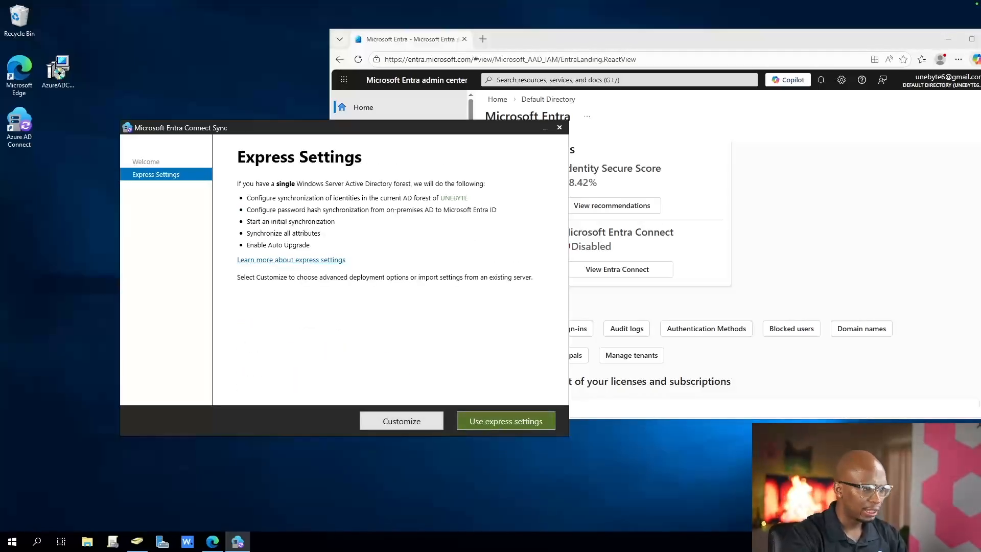
# Place Active Directory Users and Computers beside the Entra Connect Sync wizard and choose the express settings
pyautogui.click(137, 541)
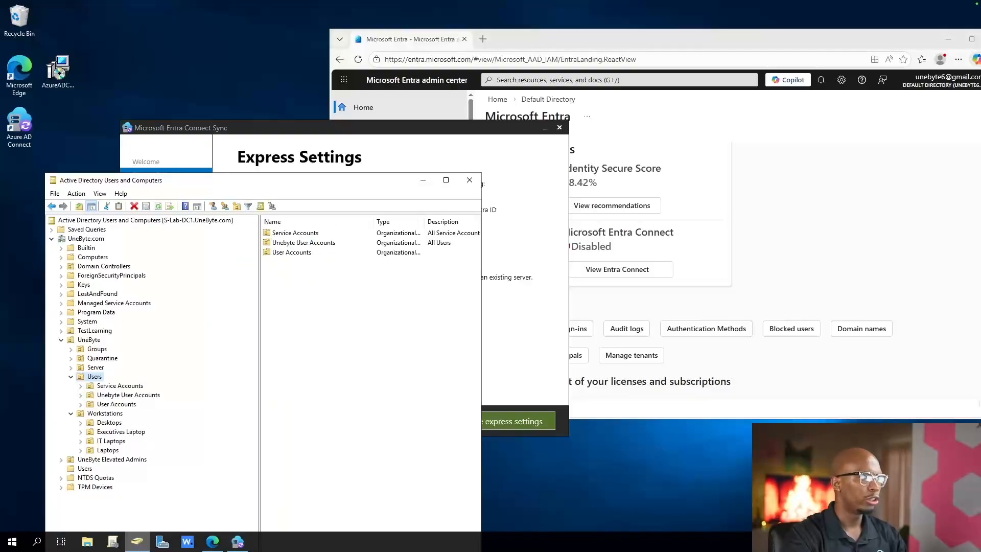
pyautogui.moveTo(256, 181); pyautogui.dragTo(686, 80)
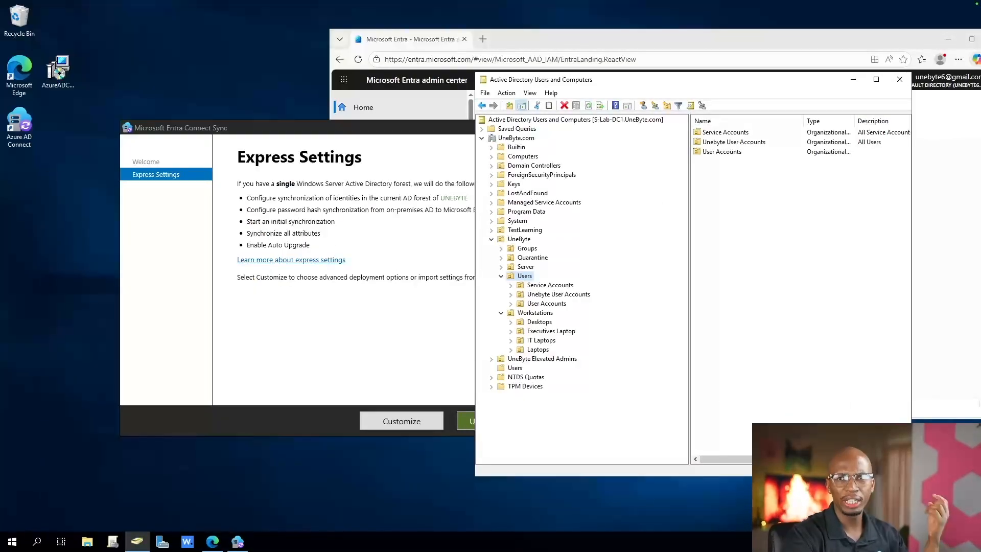
pyautogui.moveTo(352, 127); pyautogui.dragTo(241, 75)
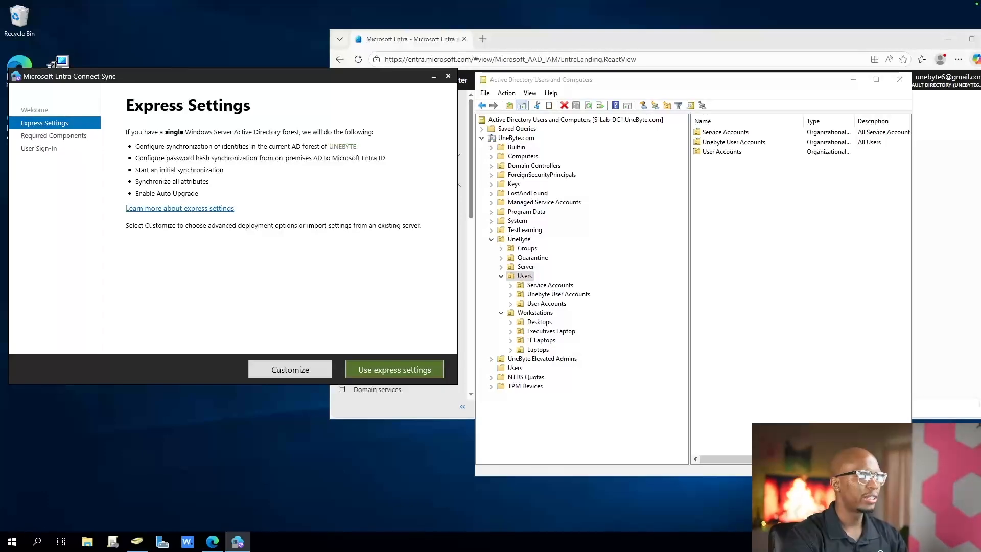
pyautogui.click(394, 369)
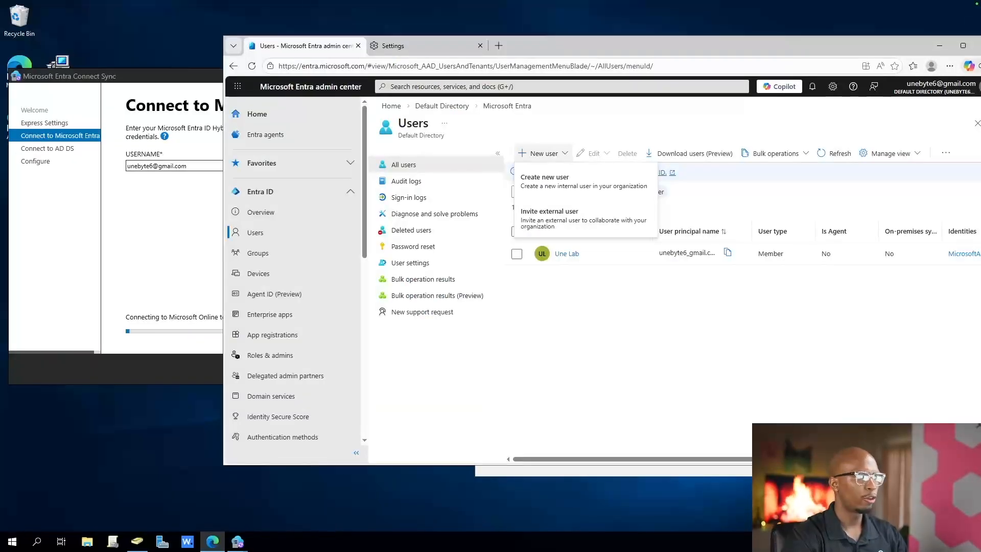
# Open the form for creating a new internal user in the Microsoft Entra admin center
pyautogui.press('Escape')
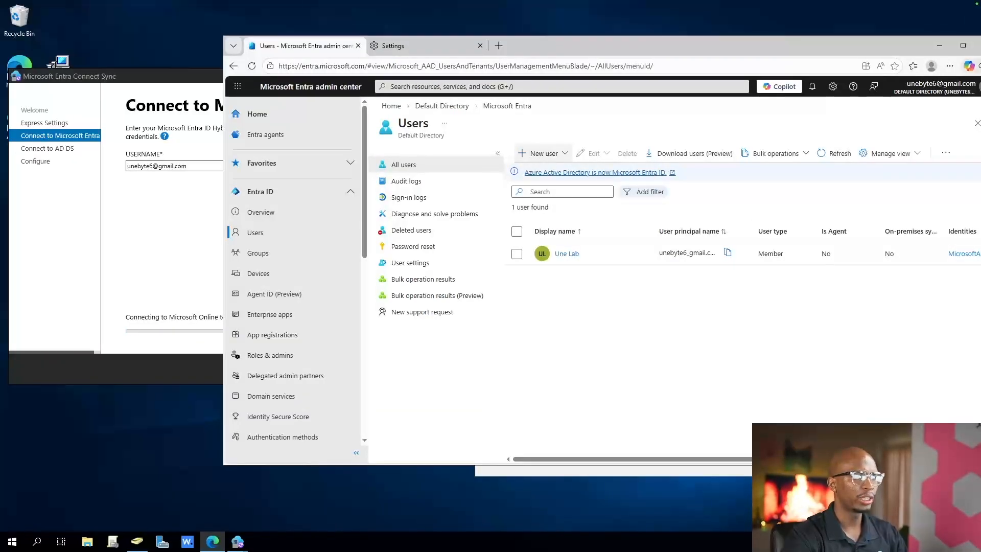
pyautogui.click(543, 154)
pyautogui.click(544, 179)
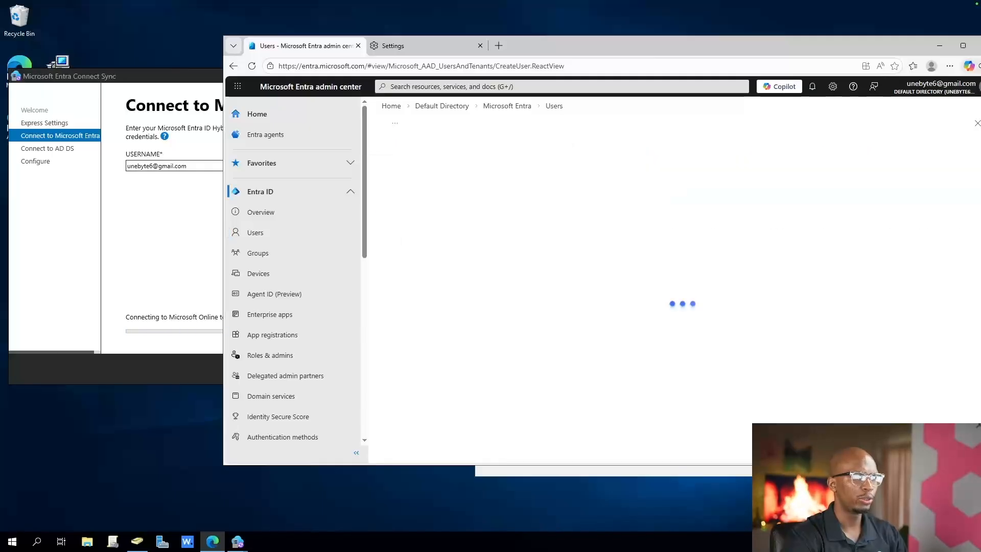
# Switch to the Entra Connect Sync sign-in window, review the sign-in error text and close that window
pyautogui.hotkey('alt', 'Tab')
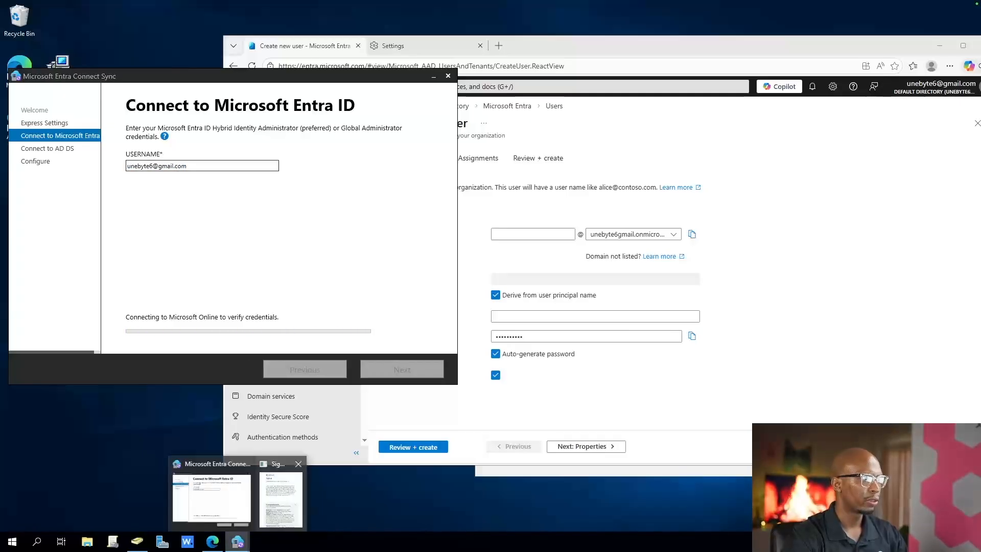
pyautogui.moveTo(391, 146); pyautogui.dragTo(542, 240)
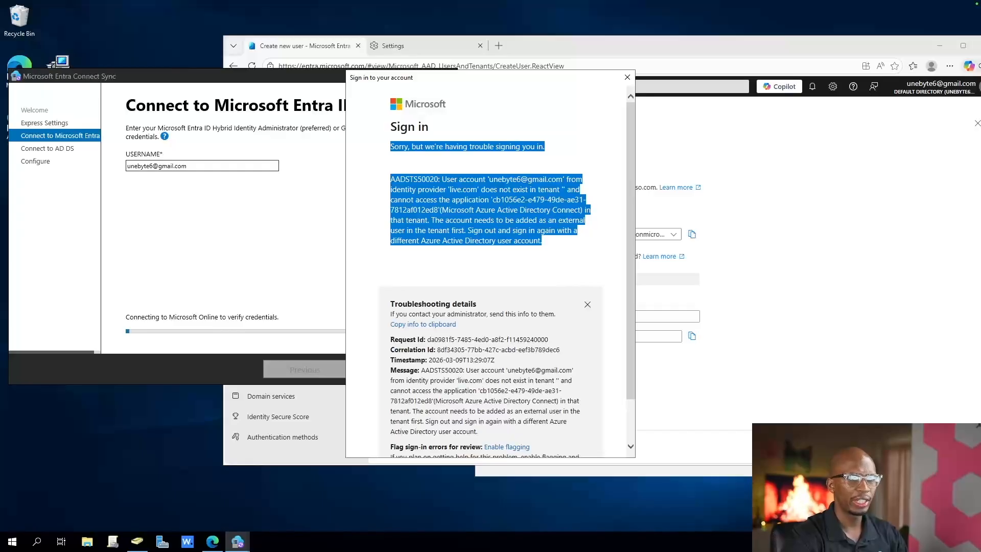
pyautogui.click(628, 77)
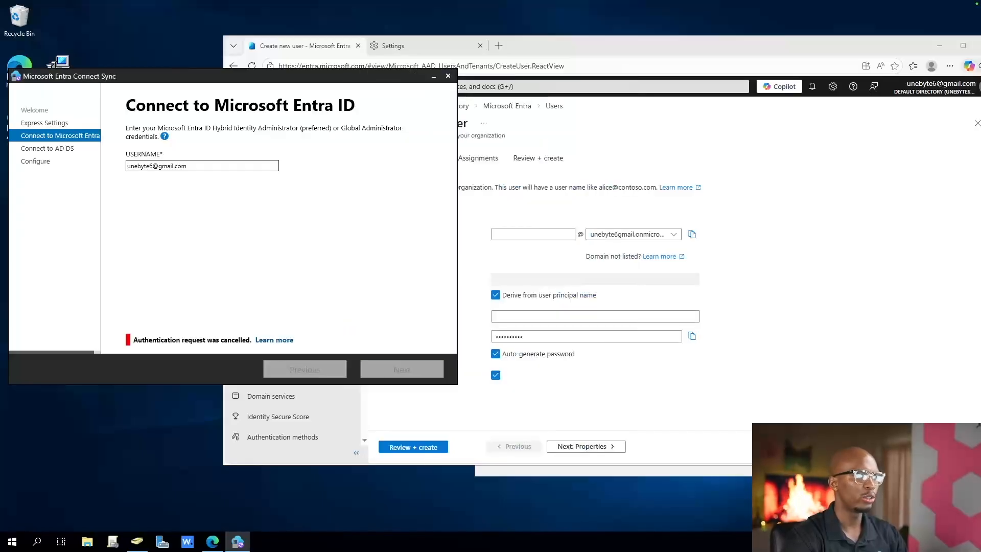
# Return to the Create new user form and check the domain used for the user principal name
pyautogui.click(533, 234)
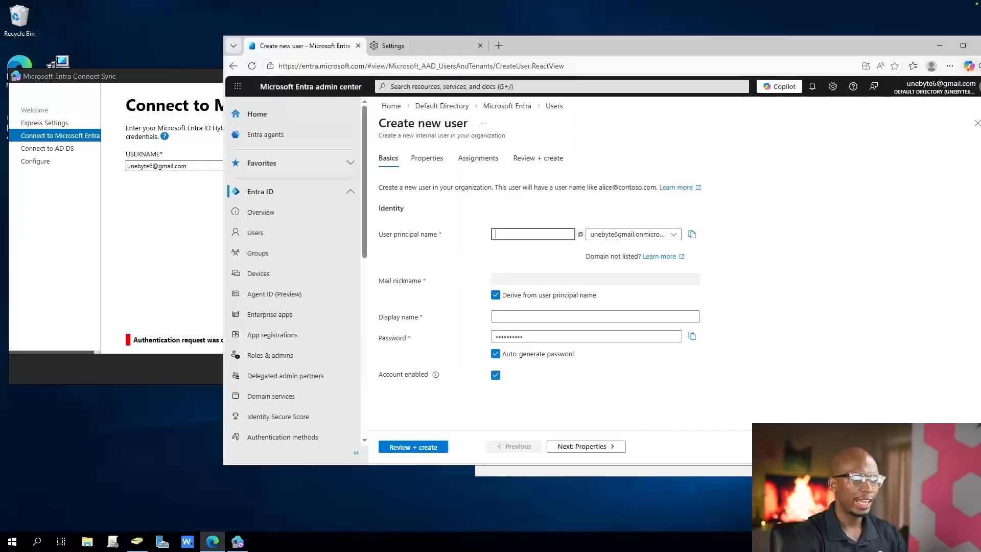
pyautogui.click(673, 234)
pyautogui.click(673, 234)
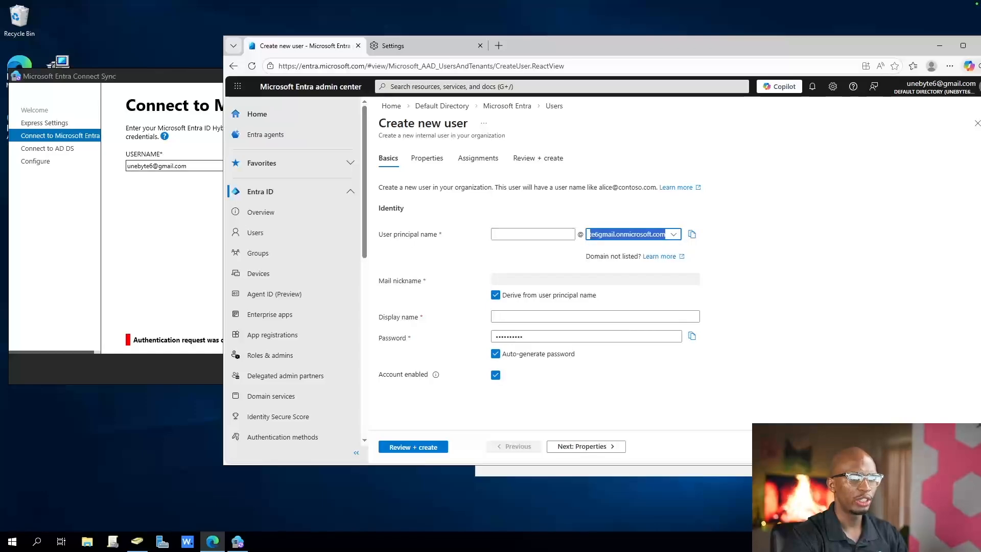
pyautogui.click(533, 234)
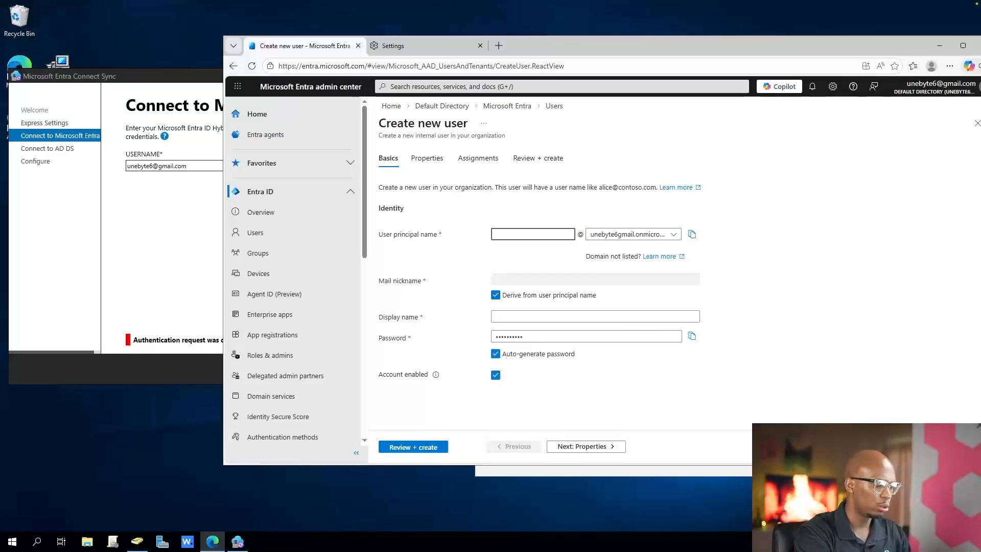
pyautogui.write('SVC-')
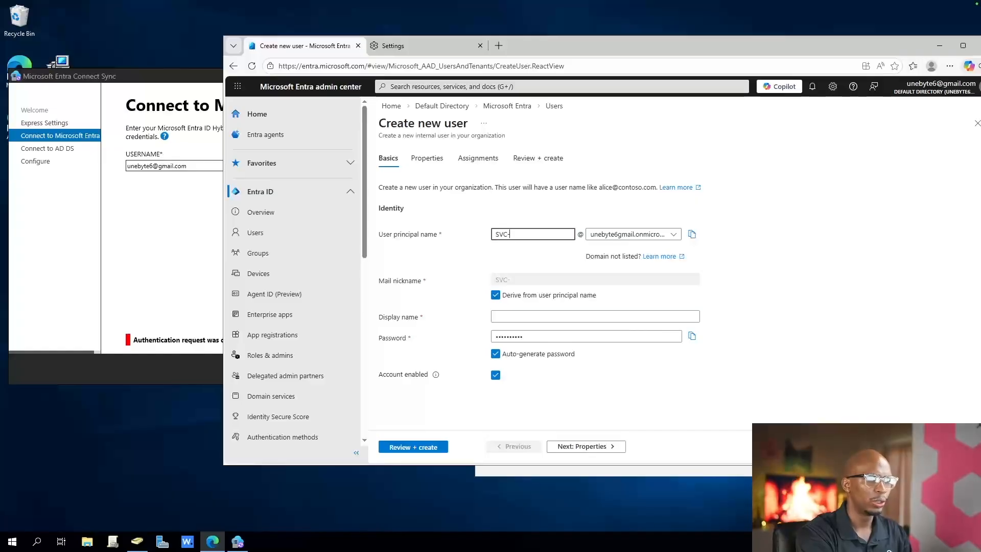
pyautogui.press('BackSpace')
pyautogui.write('_')
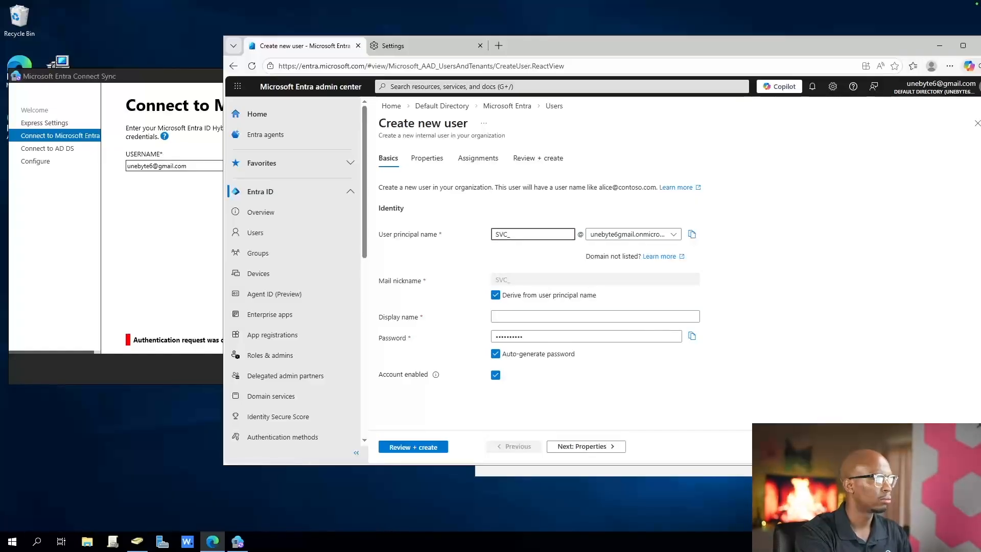
pyautogui.press('BackSpace')
pyautogui.press('BackSpace')
pyautogui.press('BackSpace')
pyautogui.press('BackSpace')
# Enter the new user's principal name, and fill in the display name with the user's capitalized first name
pyautogui.write('M')
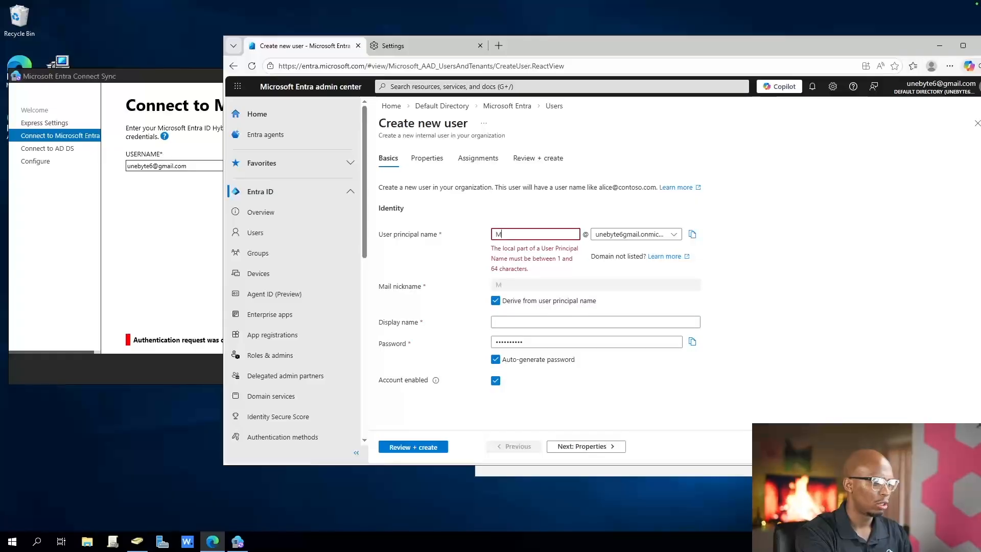
pyautogui.write('arioB')
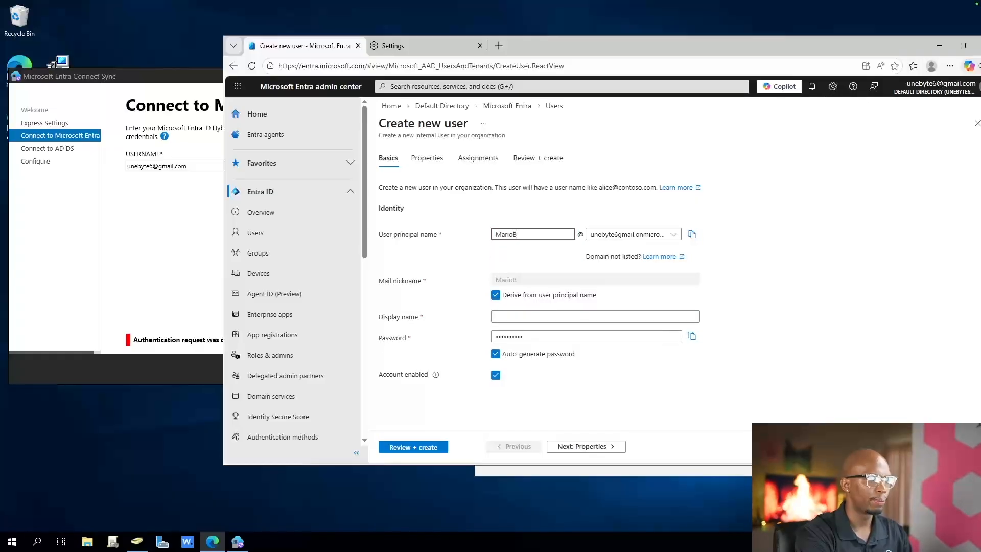
pyautogui.click(534, 316)
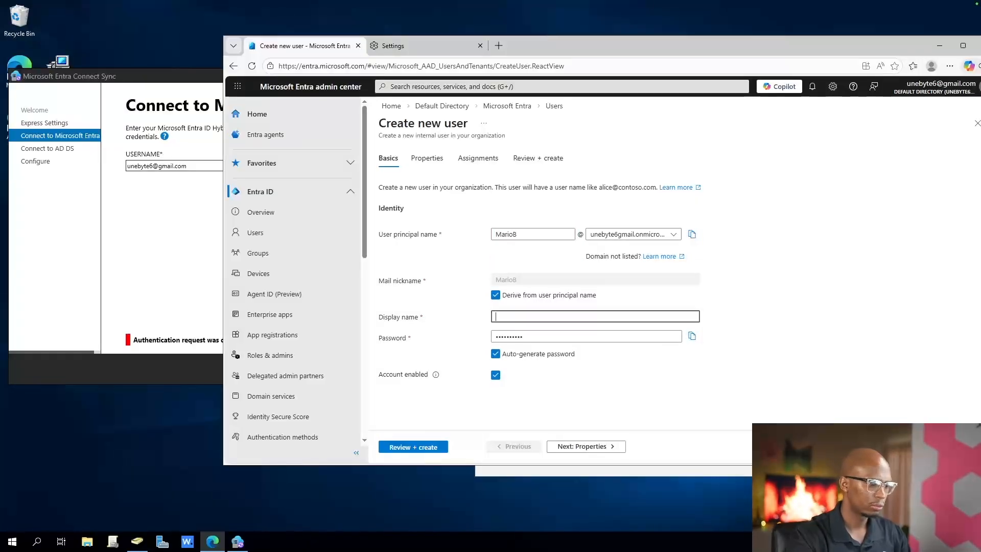
pyautogui.write('mario')
pyautogui.press('BackSpace')
pyautogui.press('BackSpace')
pyautogui.press('BackSpace')
pyautogui.press('BackSpace')
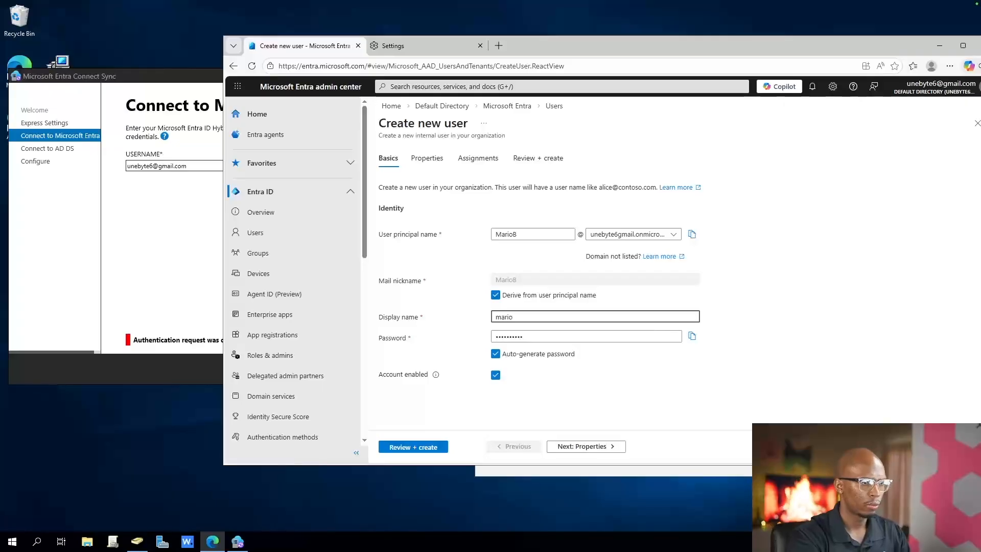
pyautogui.press('BackSpace')
pyautogui.write('Mario')
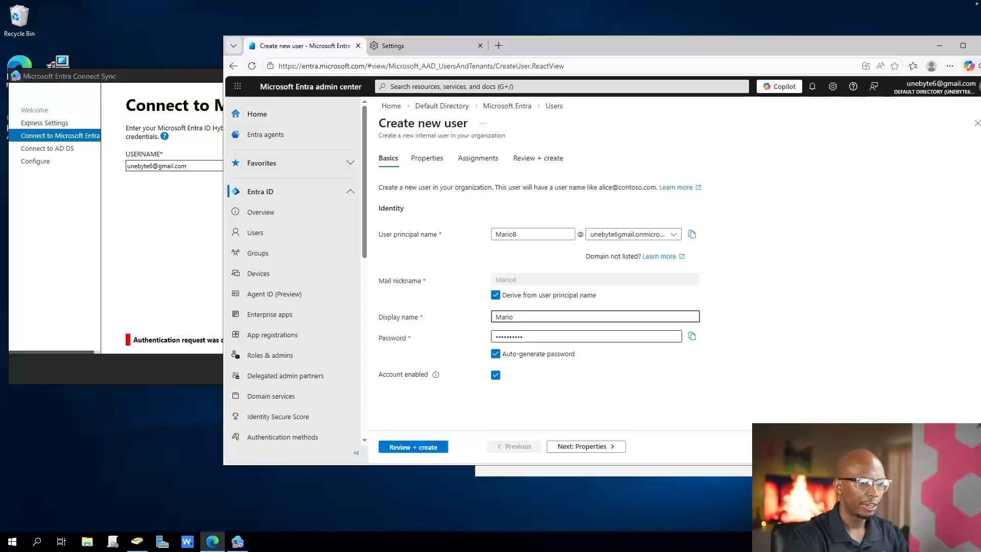
# Turn off password auto-generation and paste a custom account password for the new user
pyautogui.click(495, 353)
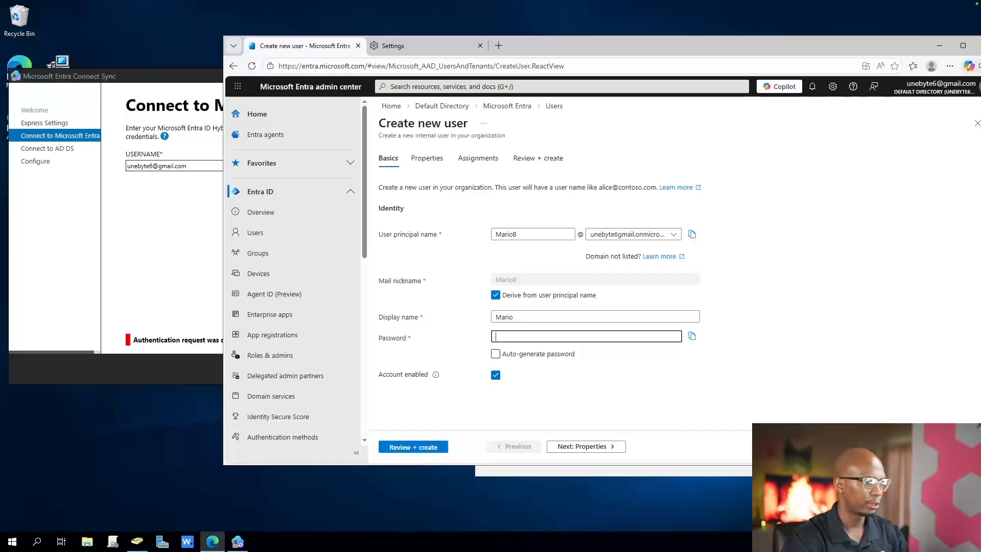
pyautogui.hotkey('ctrl', 'v')
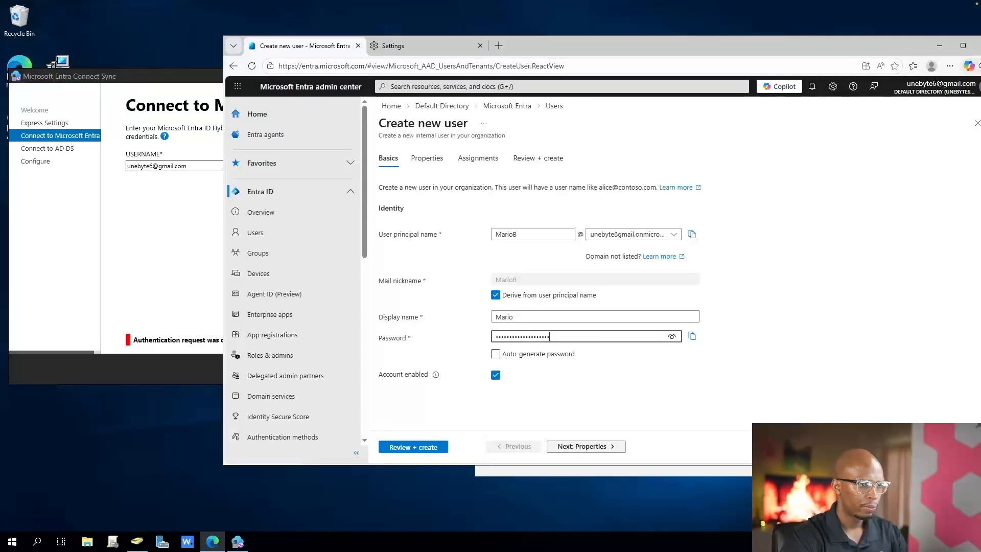
pyautogui.click(526, 234)
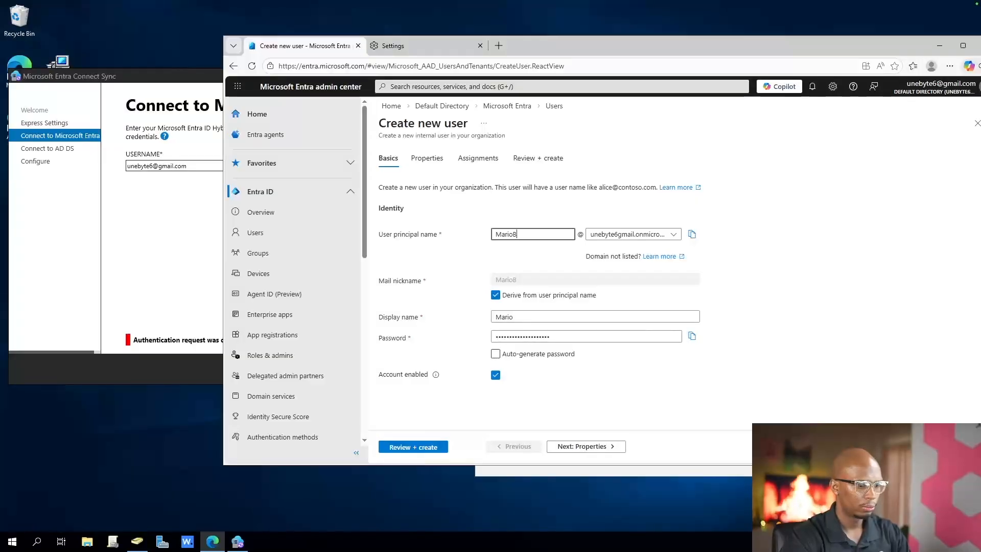
# Fill in the new user's first and last name in the identity properties, with Member as the user type
pyautogui.click(586, 446)
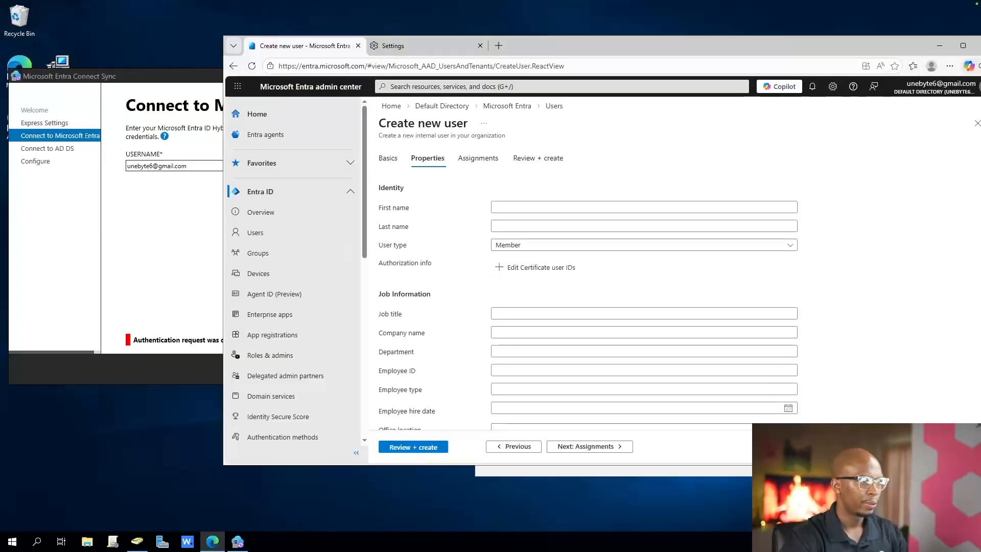
pyautogui.click(567, 207)
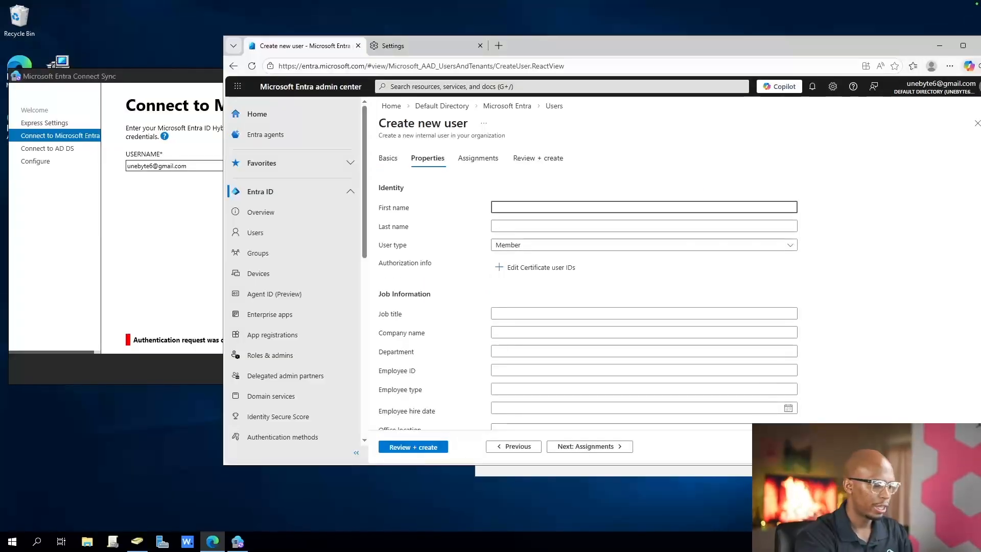
pyautogui.write('Mario')
pyautogui.press('Tab')
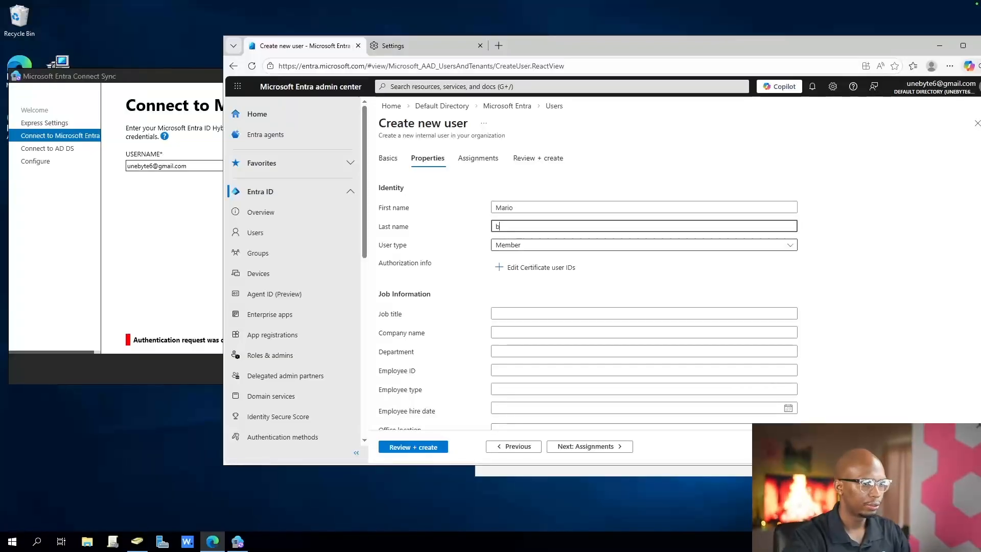
pyautogui.click(567, 245)
pyautogui.click(567, 260)
# Fill in the new user's job information with job title Job, company name Unebyte and department IT
pyautogui.scroll(-6, 587, 286)
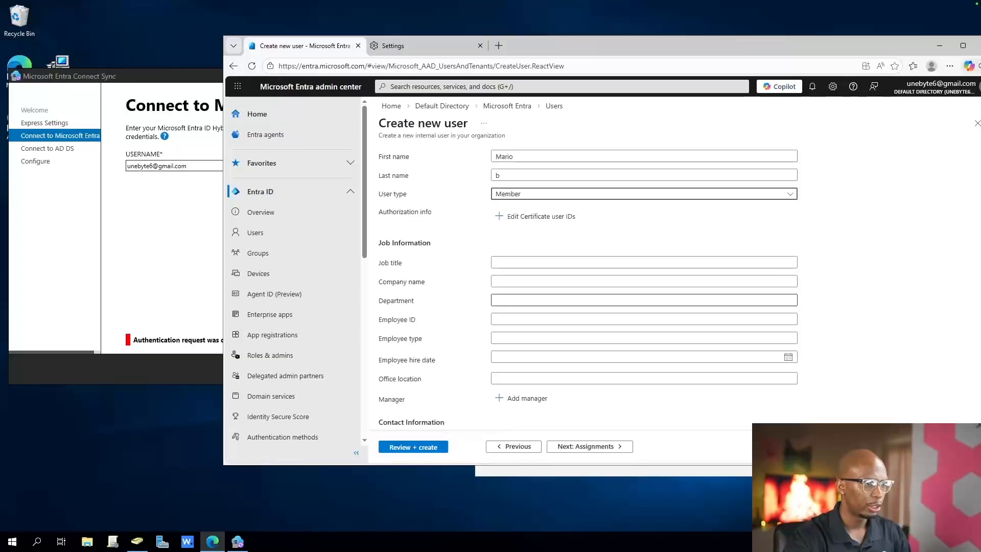
pyautogui.scroll(4, 587, 286)
pyautogui.click(603, 211)
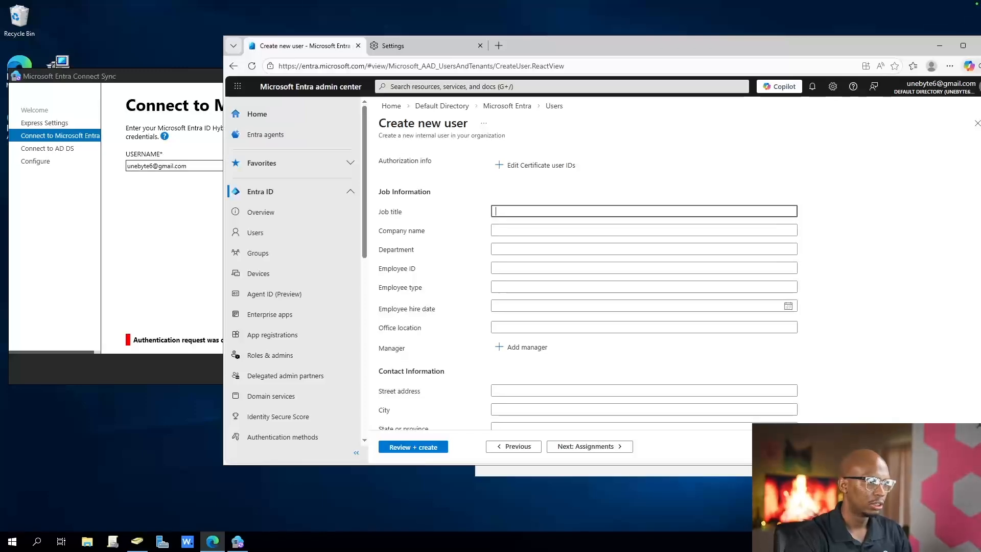
pyautogui.write('Job')
pyautogui.press('Tab')
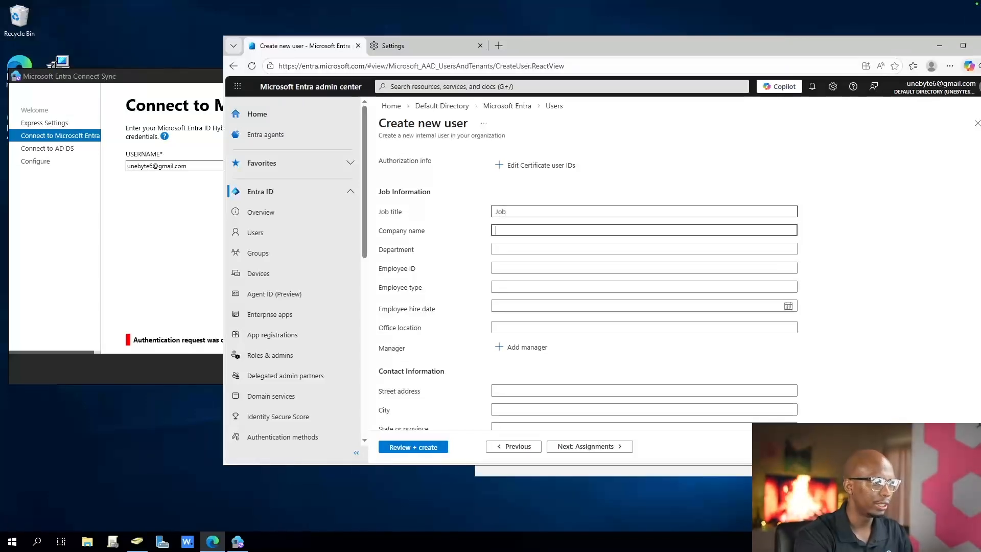
pyautogui.write('Unebyte')
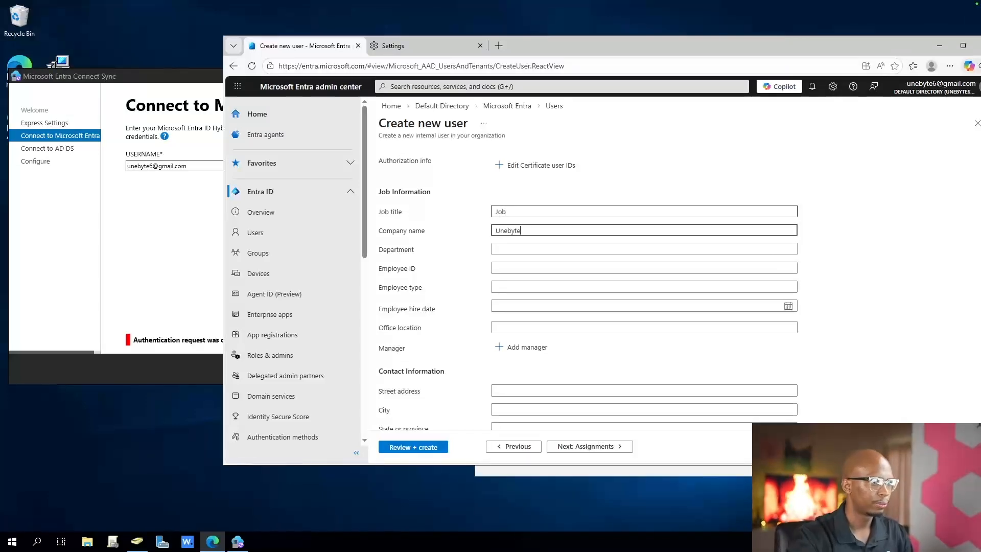
pyautogui.press('Tab')
pyautogui.press('Tab')
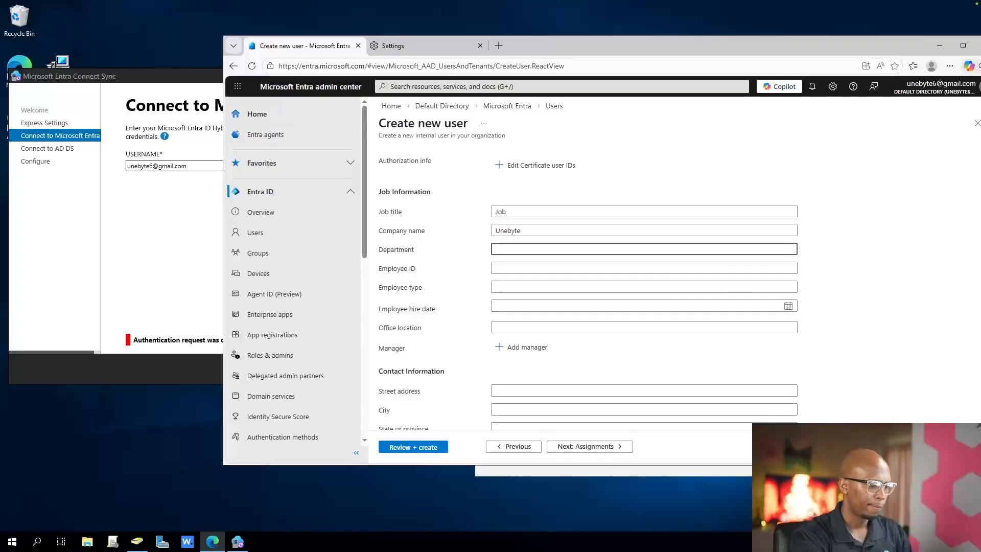
# Assign the Global Administrator role to the new user and create the account
pyautogui.scroll(-3, 588, 281)
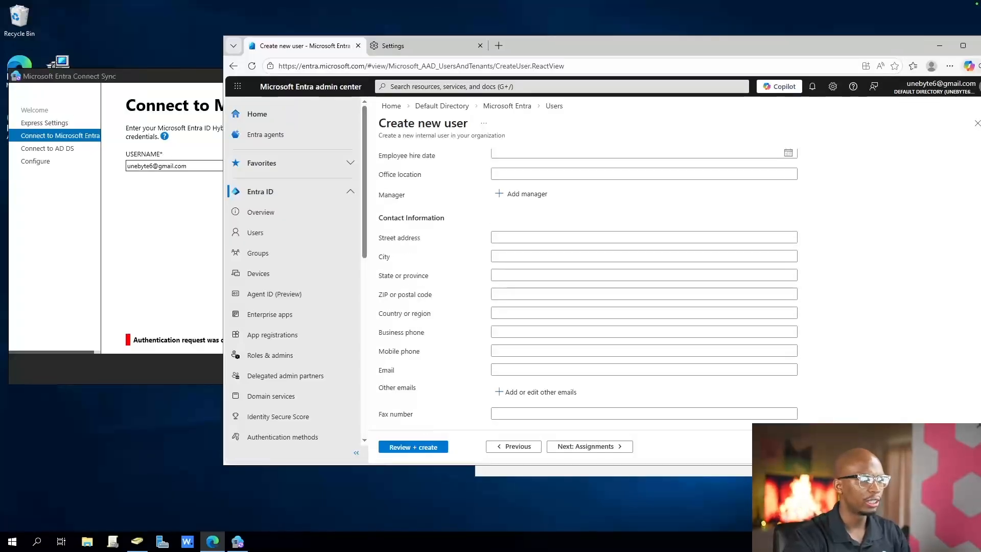
pyautogui.scroll(-2, 587, 281)
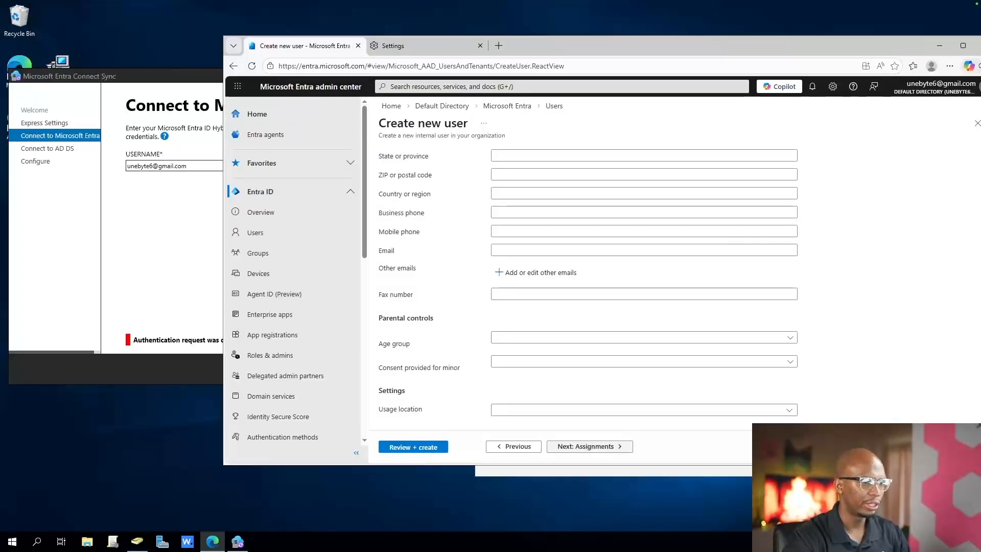
pyautogui.click(590, 446)
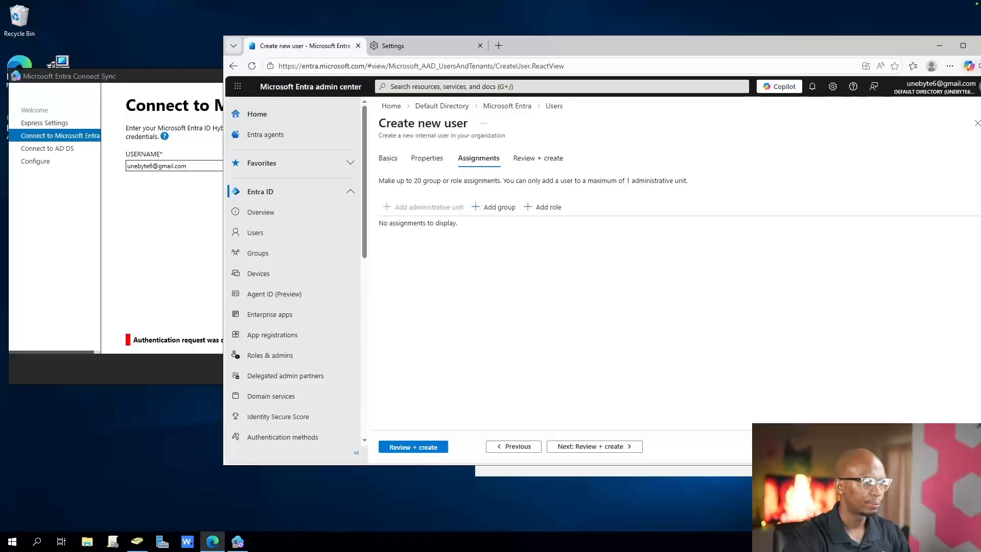
pyautogui.click(542, 206)
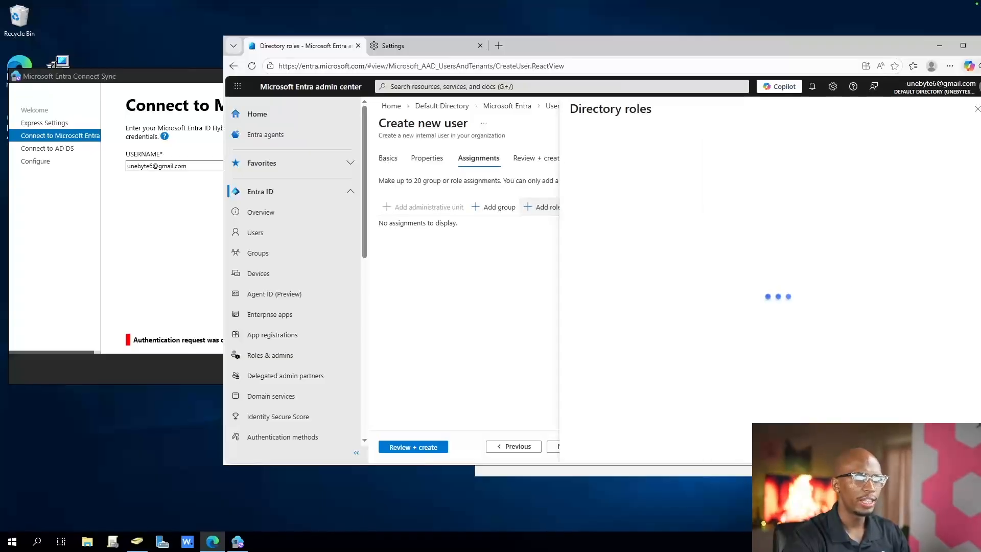
pyautogui.write('global')
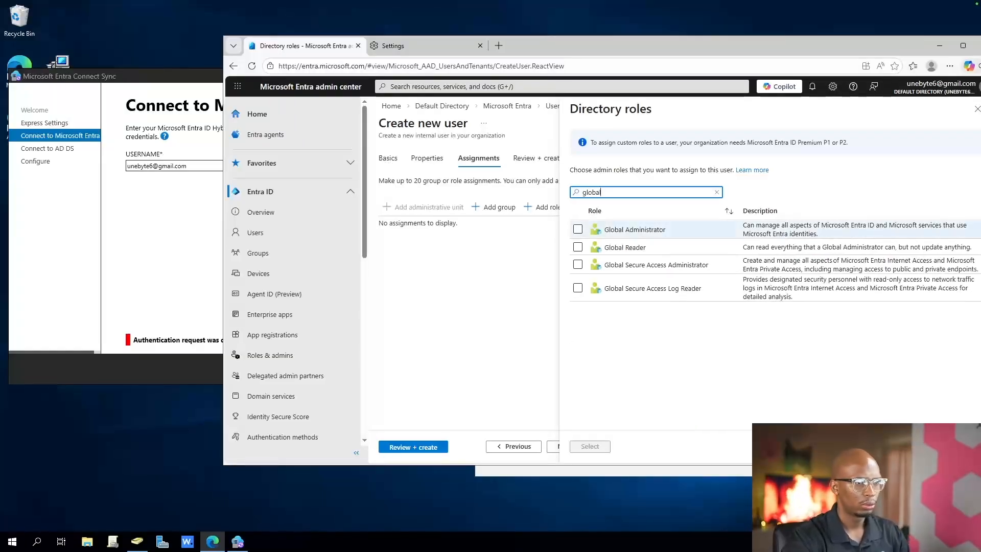
pyautogui.click(578, 229)
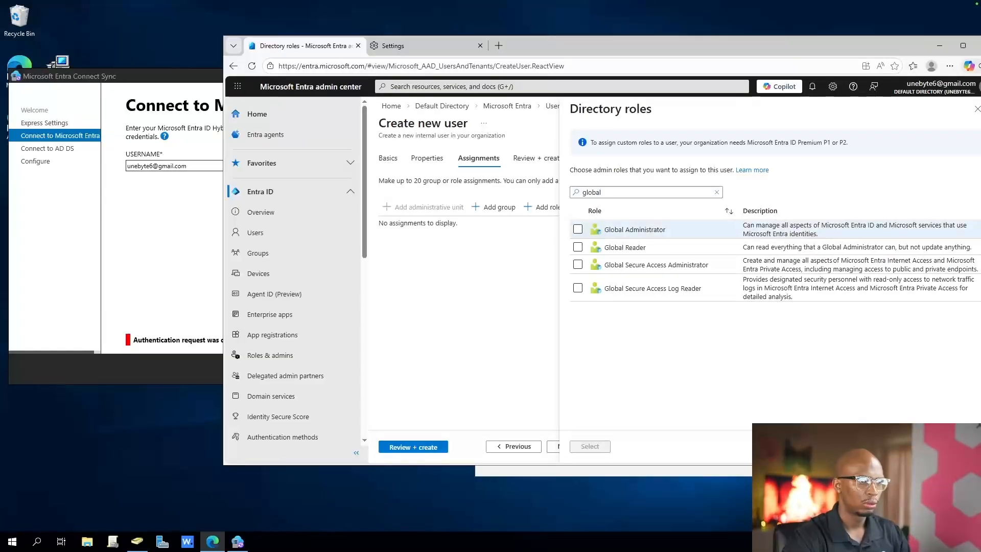
pyautogui.click(590, 446)
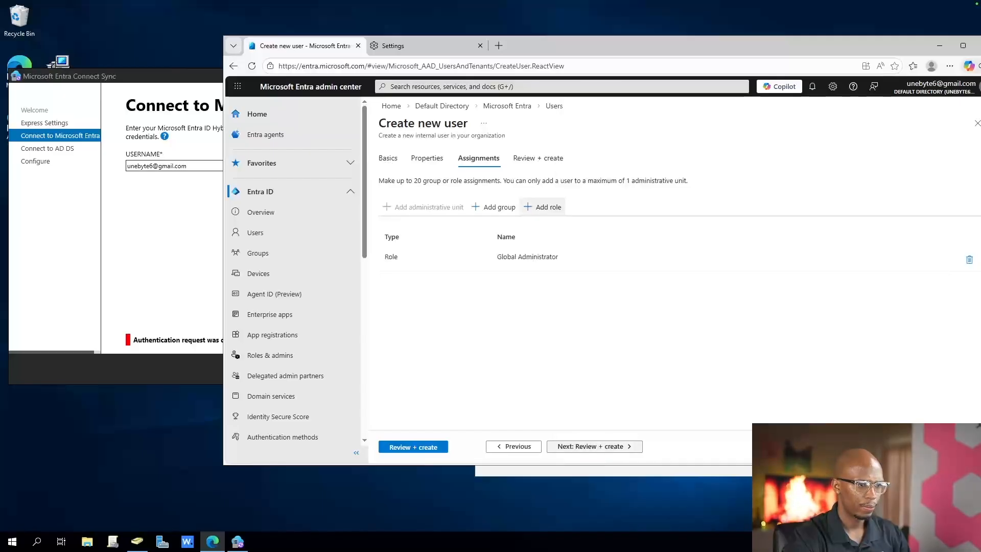
pyautogui.click(589, 446)
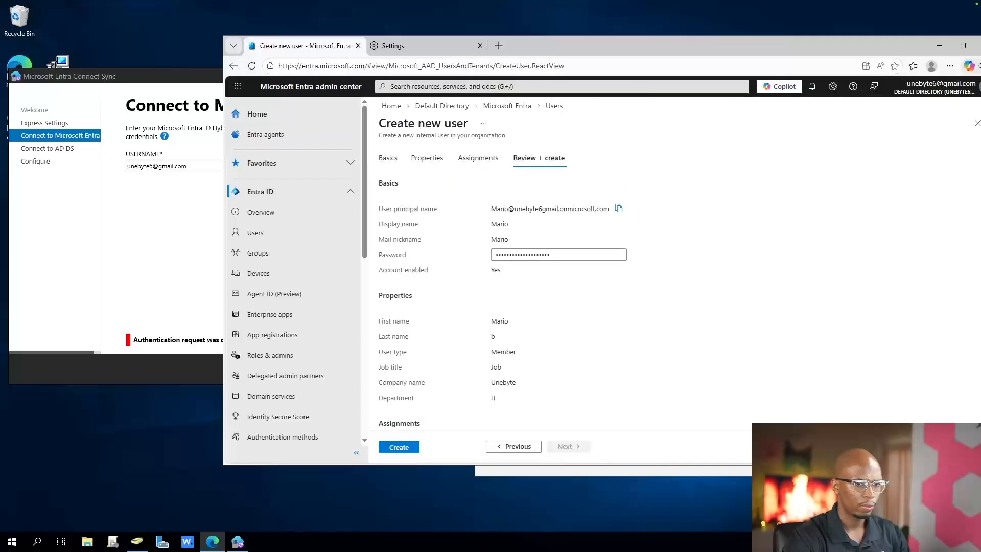
pyautogui.click(399, 447)
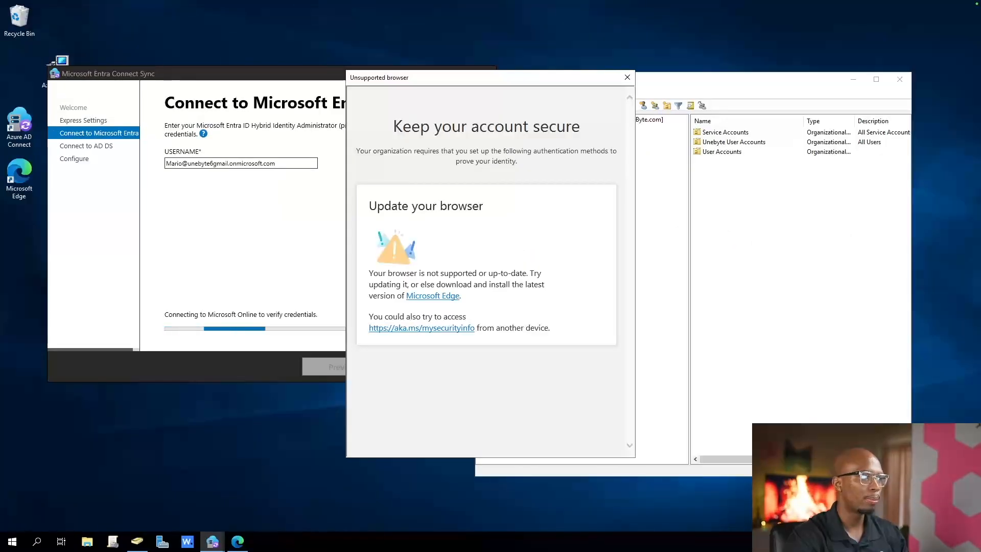
# Read and close the unsupported browser page in the sync wizard, and retry the Microsoft Entra ID sign-in with the new administrator account
pyautogui.moveTo(394, 126); pyautogui.dragTo(533, 126)
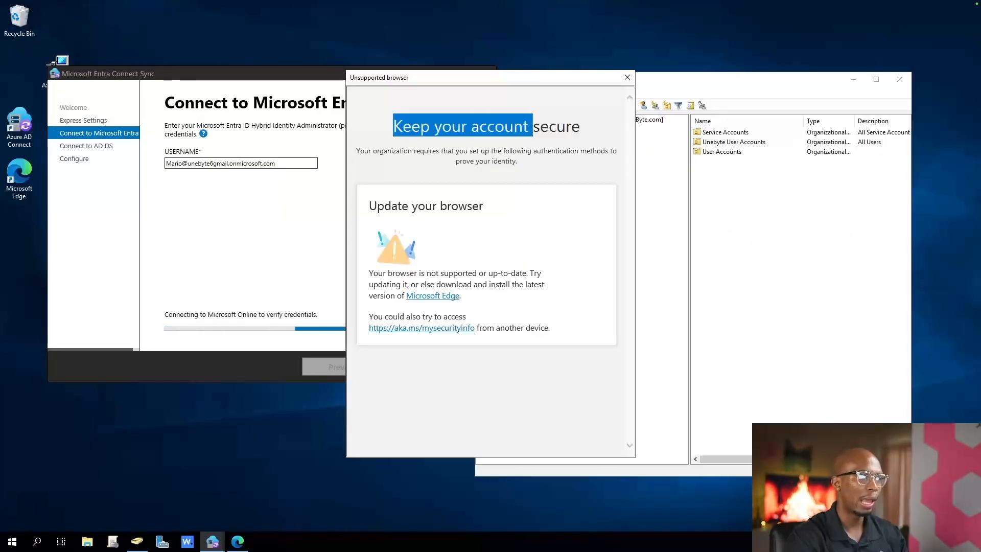
pyautogui.moveTo(552, 329); pyautogui.dragTo(363, 110)
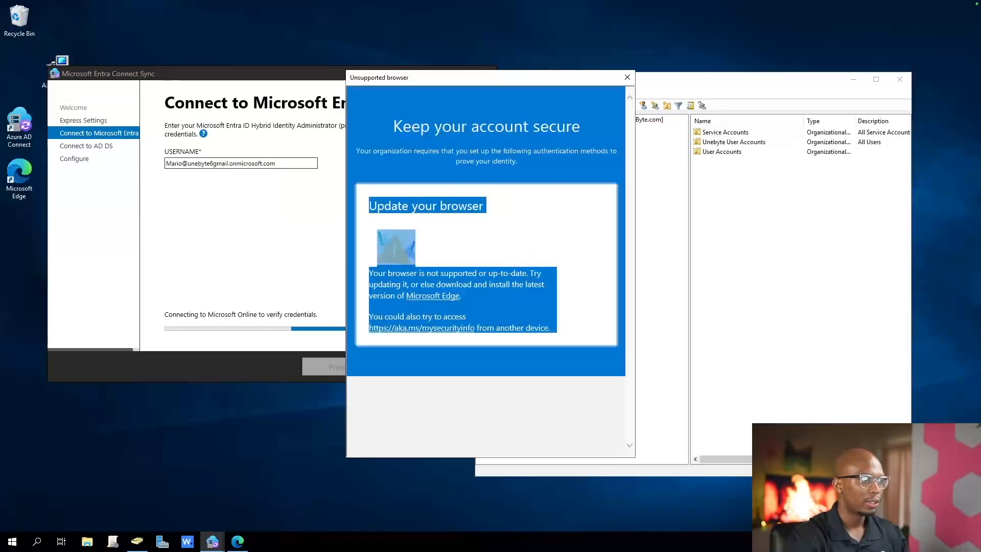
pyautogui.click(628, 77)
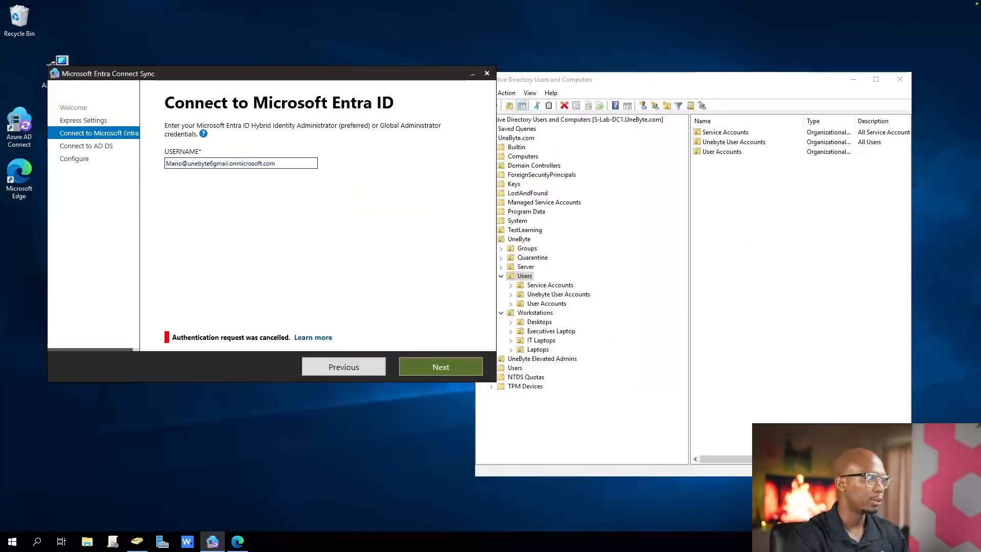
pyautogui.click(440, 366)
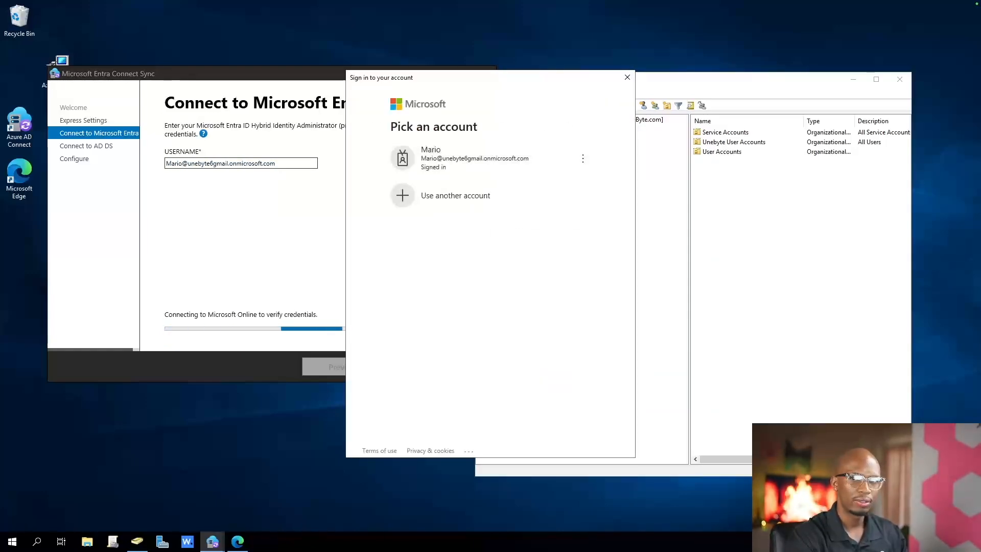
pyautogui.click(474, 159)
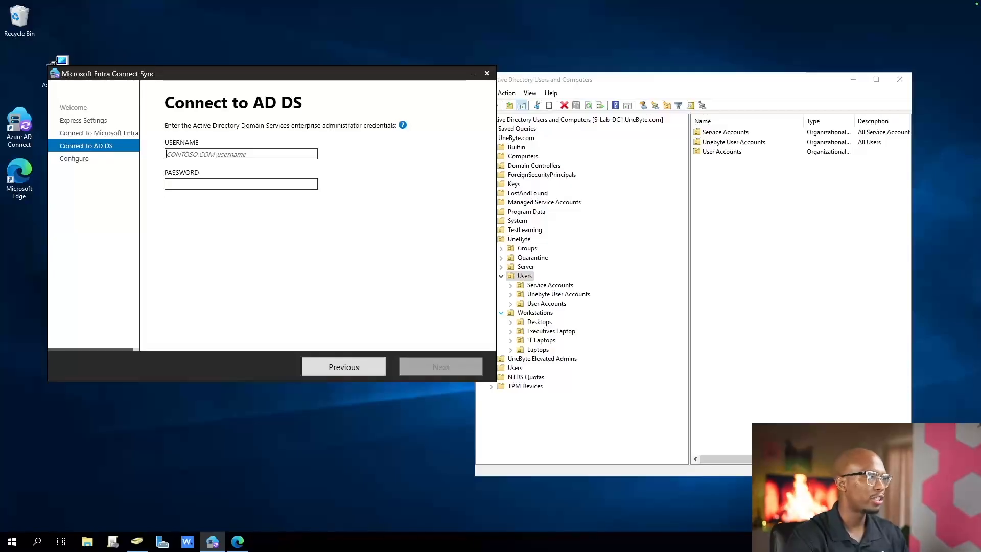
# Start a new Active Directory user in the Service Accounts OU with first name SVC and full name SVC_EntraSync
pyautogui.click(241, 184)
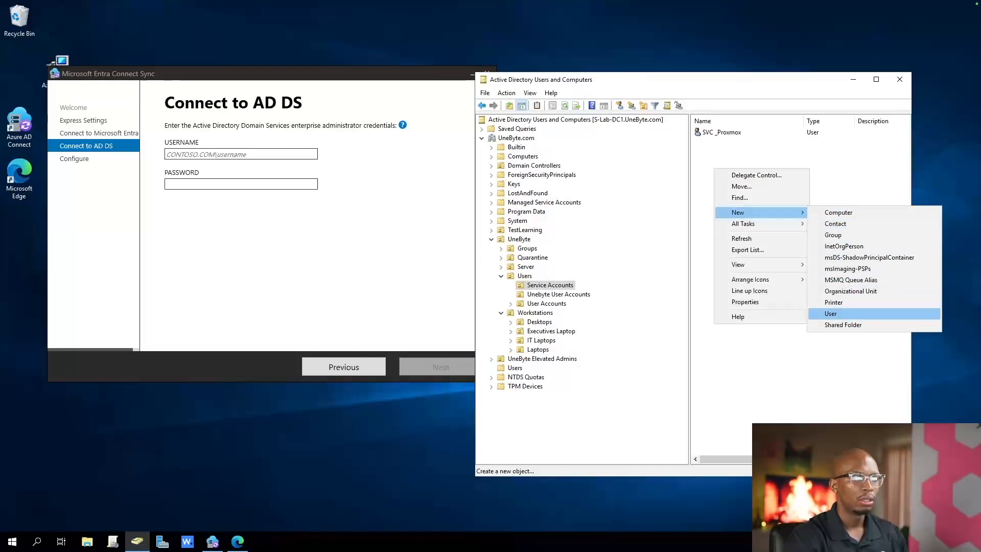
pyautogui.press('Return')
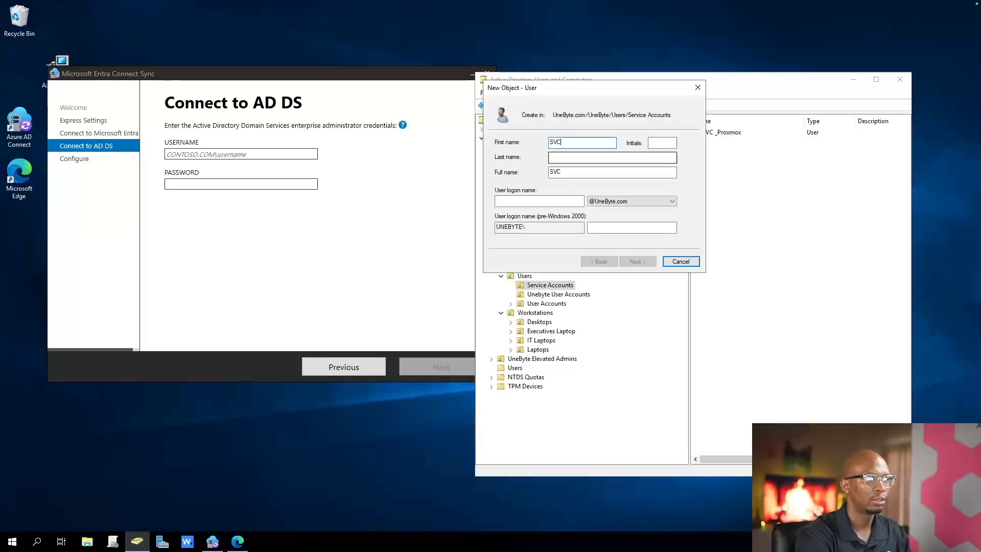
pyautogui.click(612, 172)
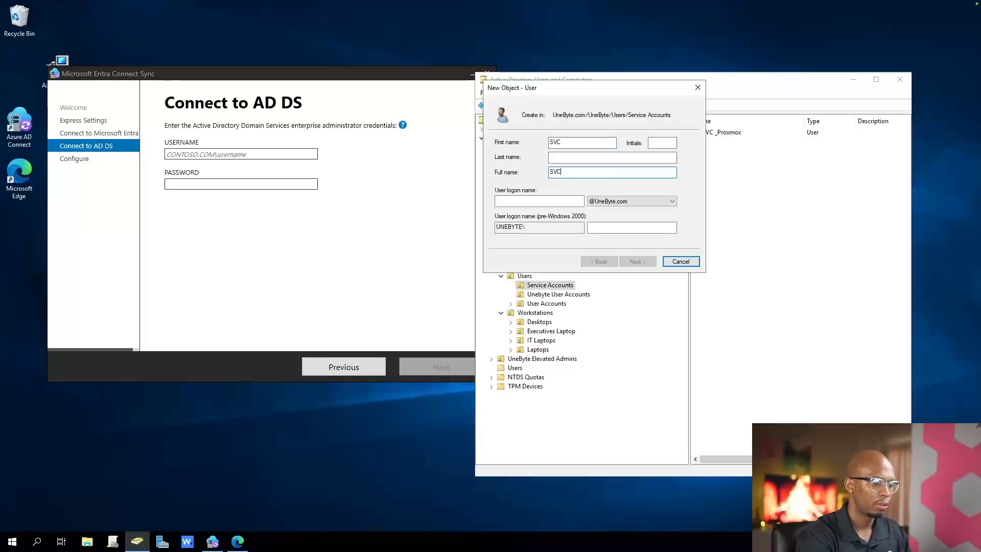
pyautogui.write('_Entra')
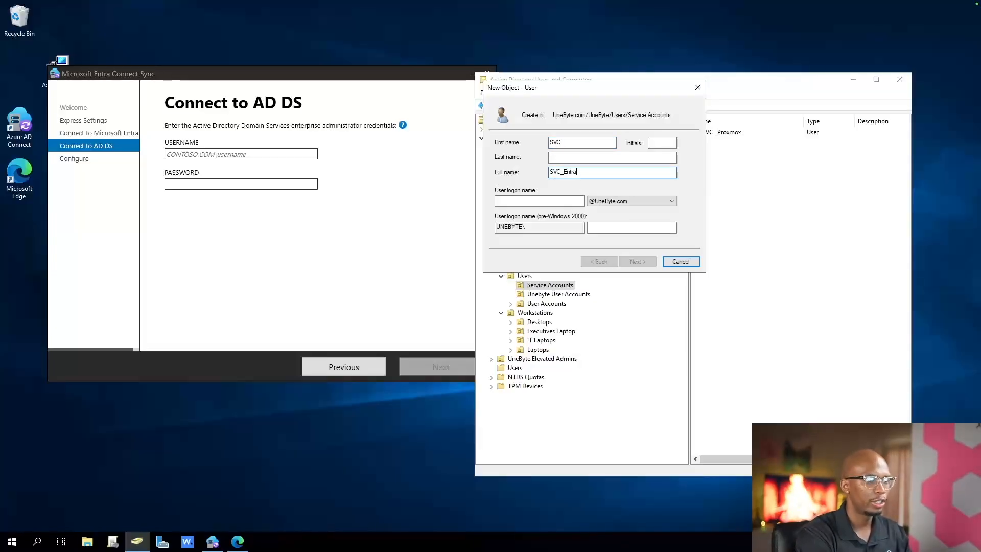
pyautogui.write('Sync')
# Reuse the full name SVC_EntraSync as the user logon name in the UneByte.com domain and continue to the password settings
pyautogui.click(540, 202)
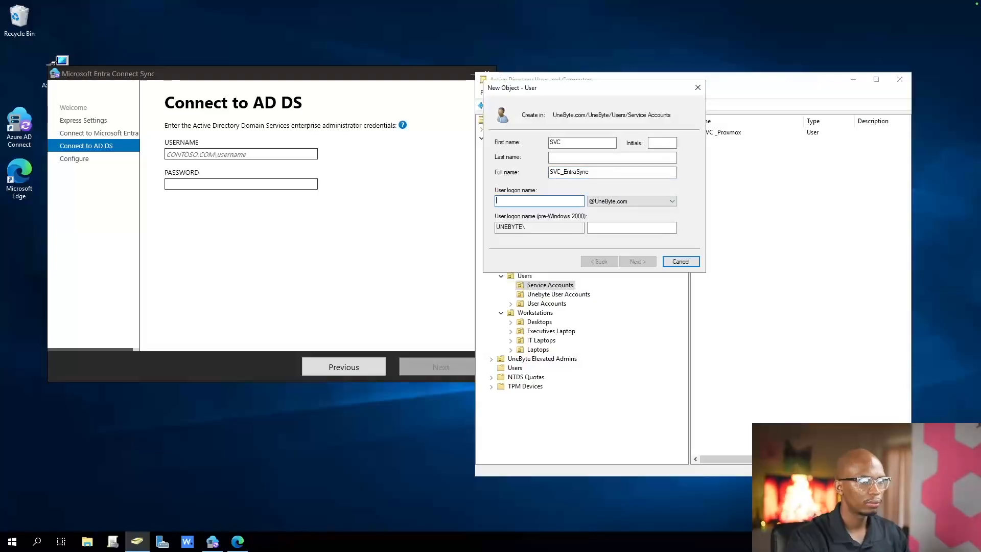
pyautogui.hotkey('shift', 'Tab')
pyautogui.hotkey('ctrl', 'c')
pyautogui.press('Tab')
pyautogui.hotkey('ctrl', 'v')
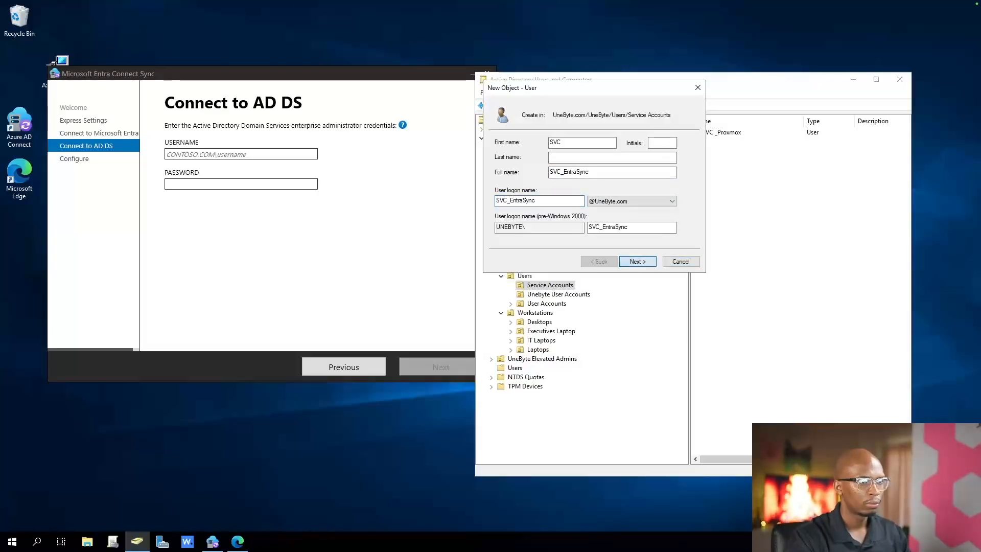
pyautogui.press('Return')
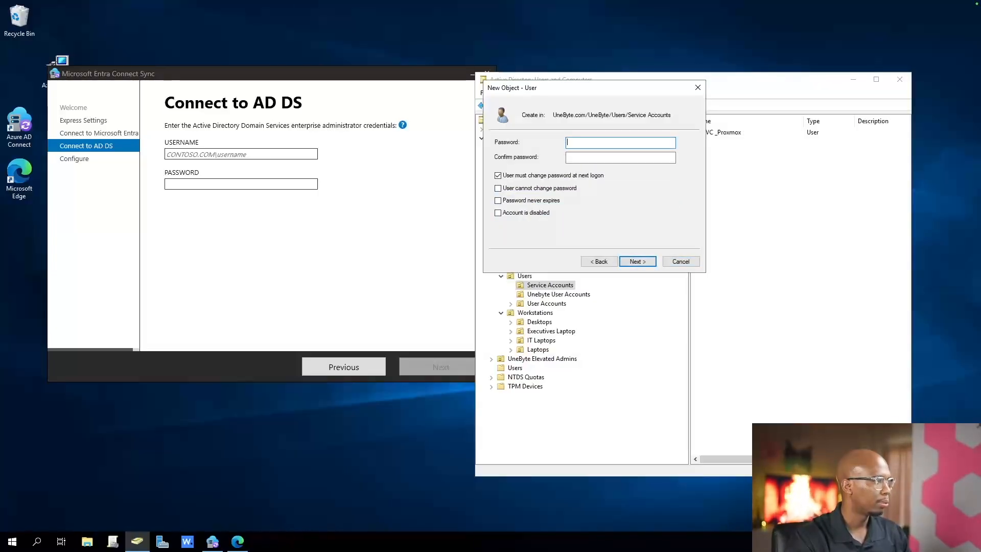
# Paste and confirm the service account's password, turn off the forced change at next logon, set it to never expire, and create the user
pyautogui.hotkey('ctrl', 'v')
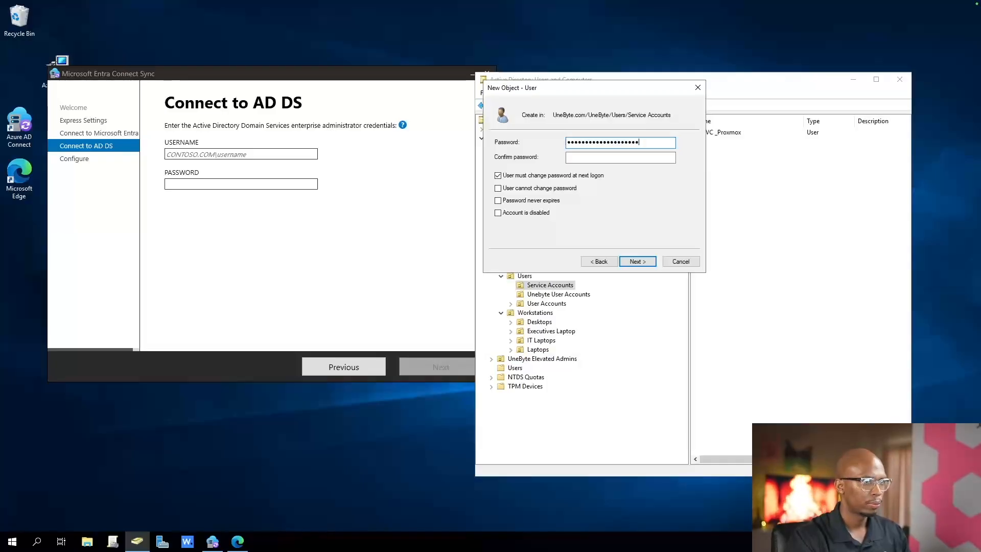
pyautogui.press('Tab')
pyautogui.hotkey('ctrl', 'v')
pyautogui.press('Tab')
pyautogui.press('space')
pyautogui.press('Tab')
pyautogui.press('Tab')
pyautogui.press('space')
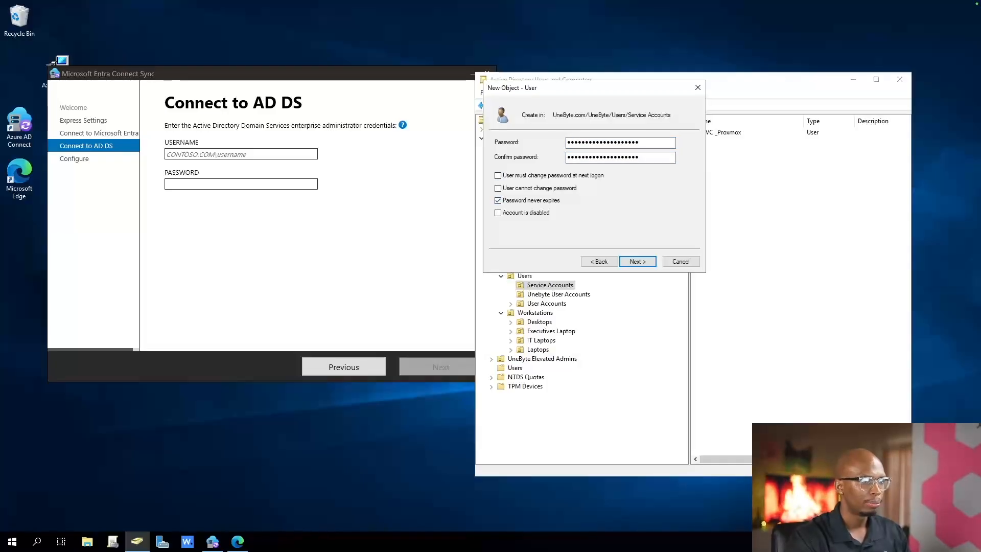
pyautogui.press('Return')
pyautogui.press('Return')
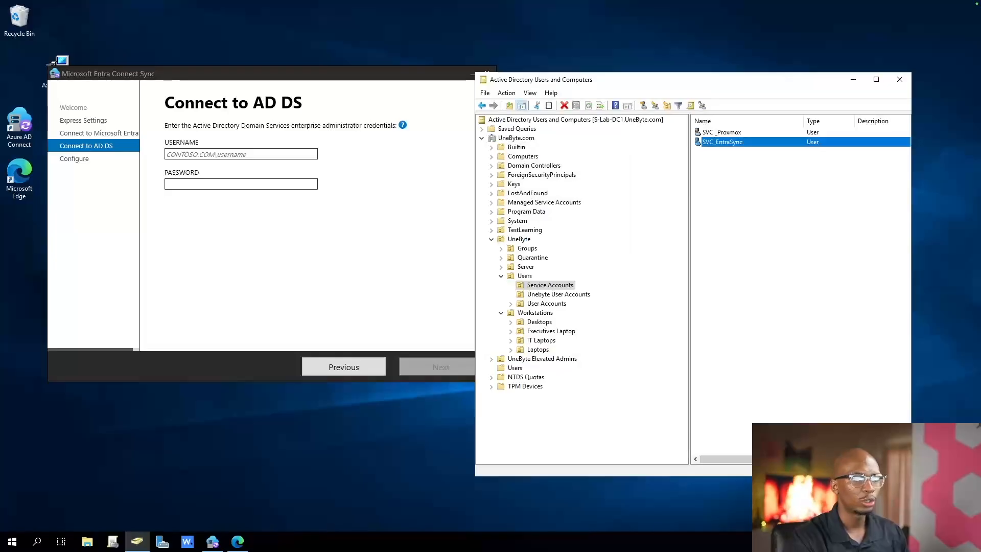
# Add the SVC_EntraSync service account to the Enterprise Admins group and save its properties
pyautogui.rightClick(720, 143)
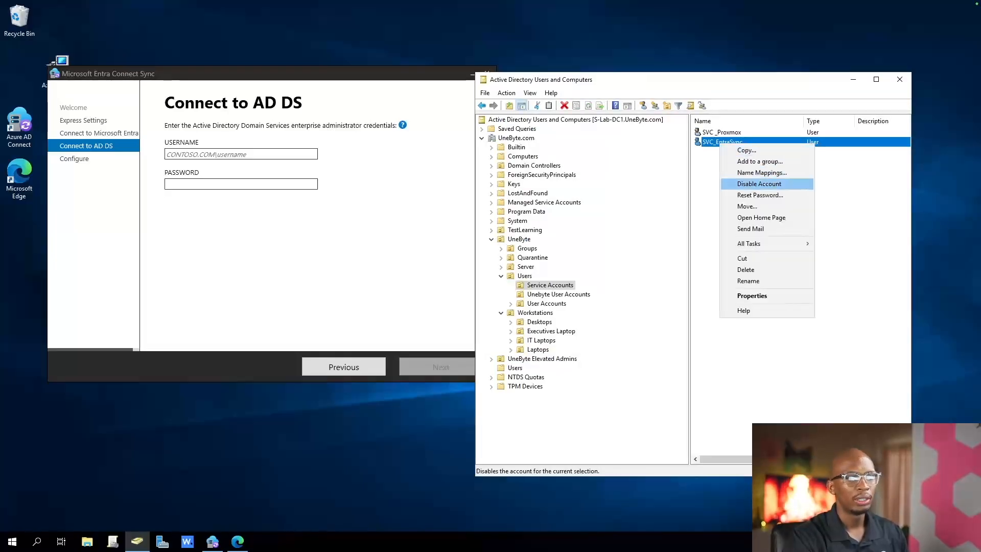
pyautogui.press('Return')
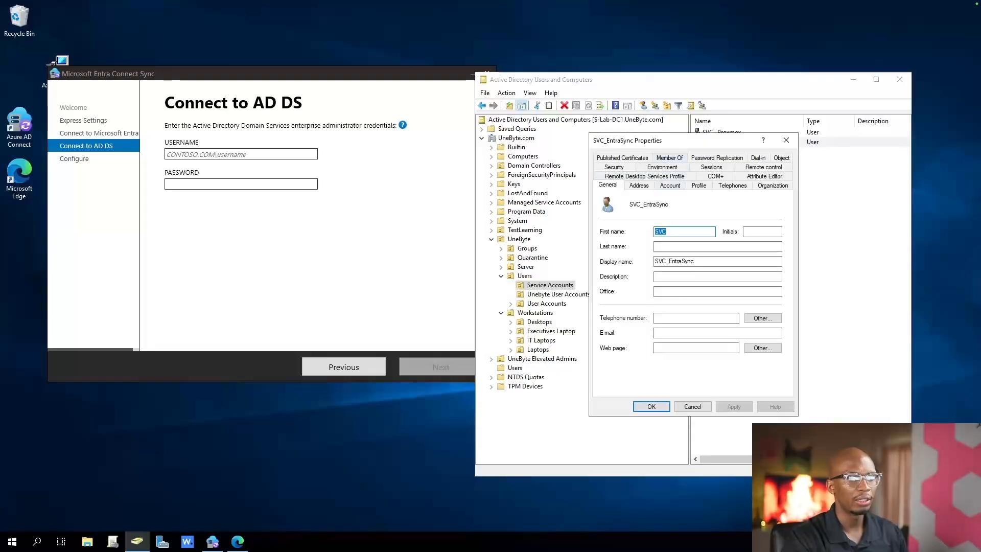
pyautogui.click(670, 185)
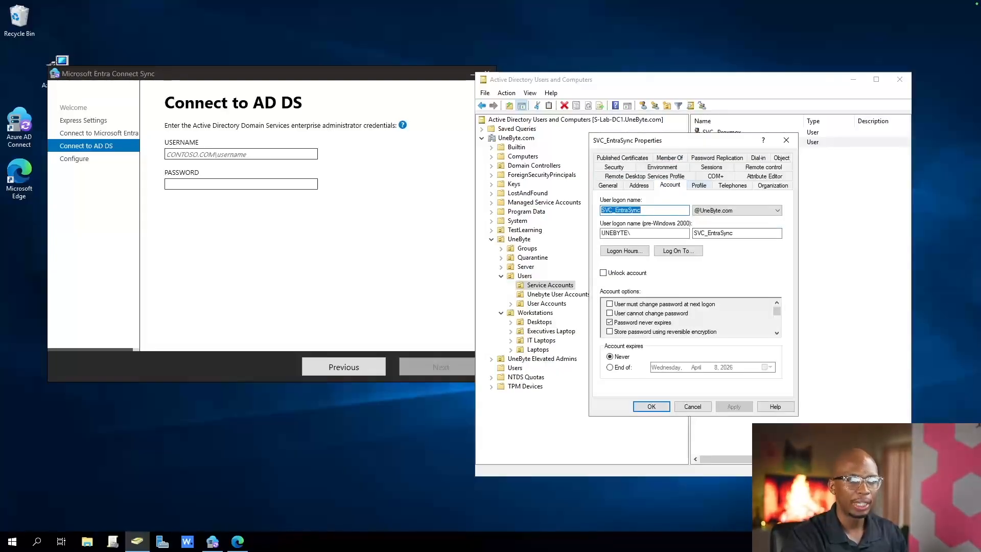
pyautogui.click(673, 158)
pyautogui.click(618, 308)
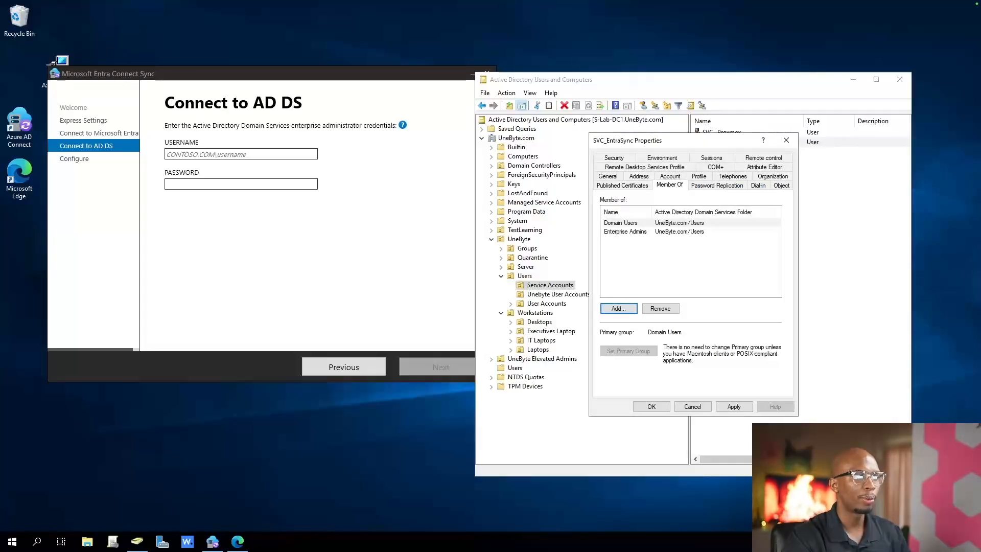
pyautogui.hotkey('alt', 'Tab')
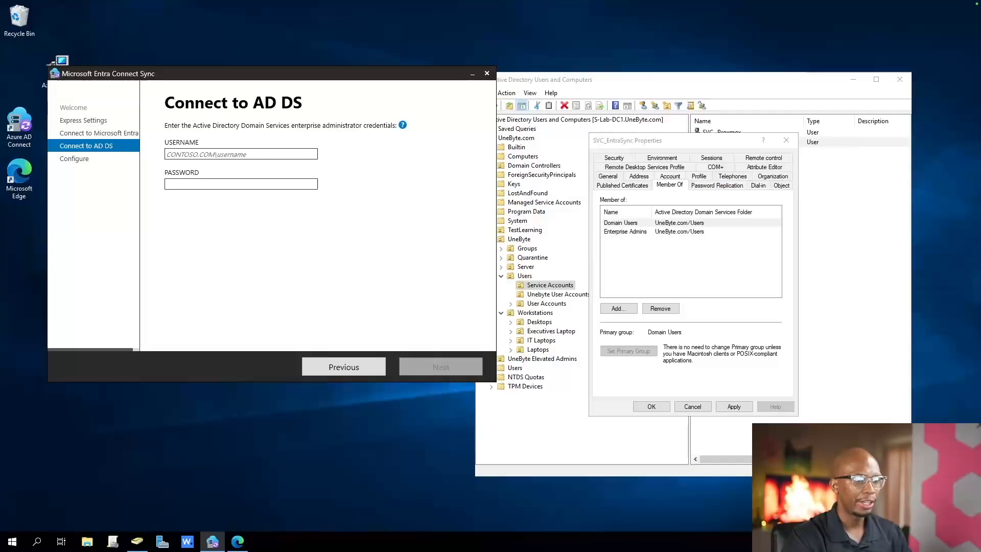
pyautogui.click(734, 406)
pyautogui.click(652, 407)
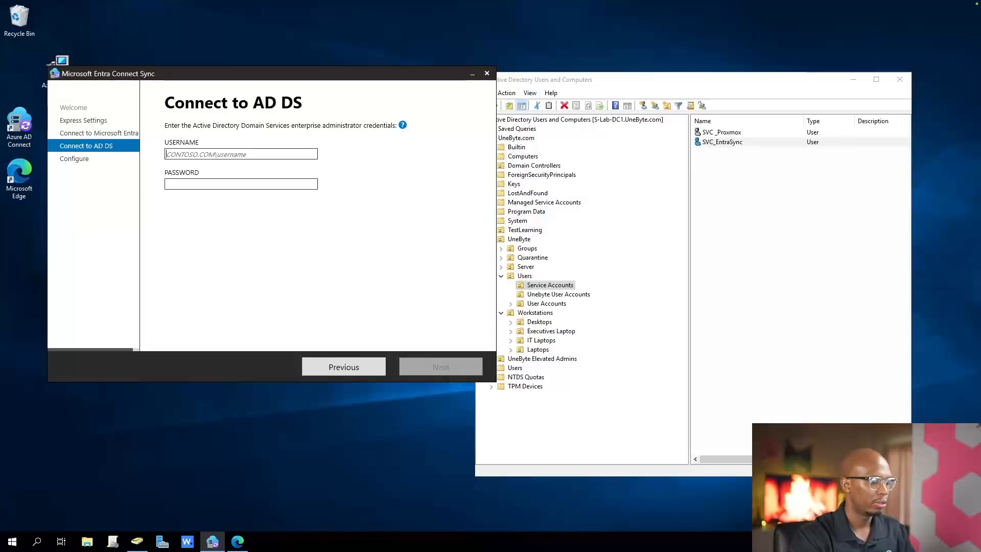
# Enter the AD DS enterprise administrator credentials in the sync wizard with username unebyte\SVC_EntraSync and the service account's password, and continue
pyautogui.write('SVC_')
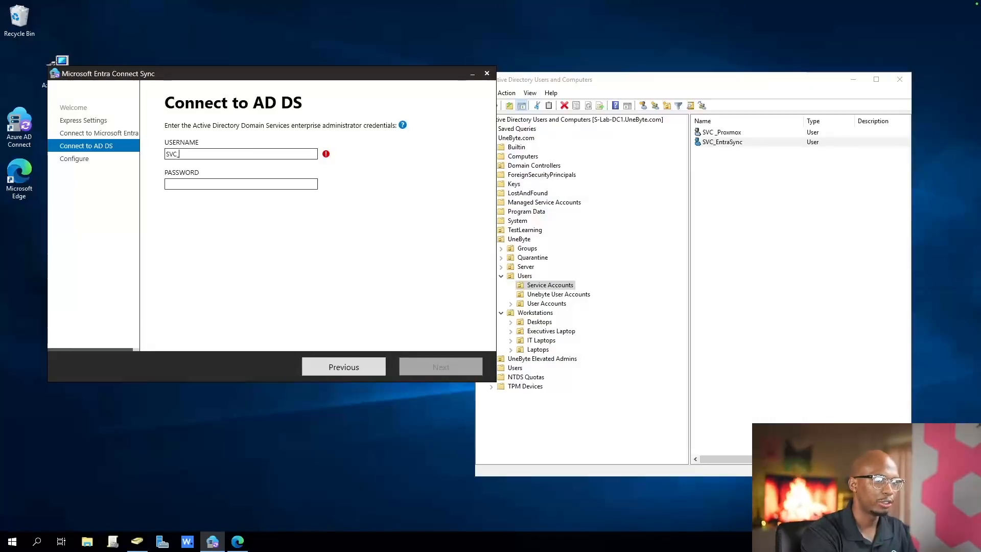
pyautogui.write('Entra')
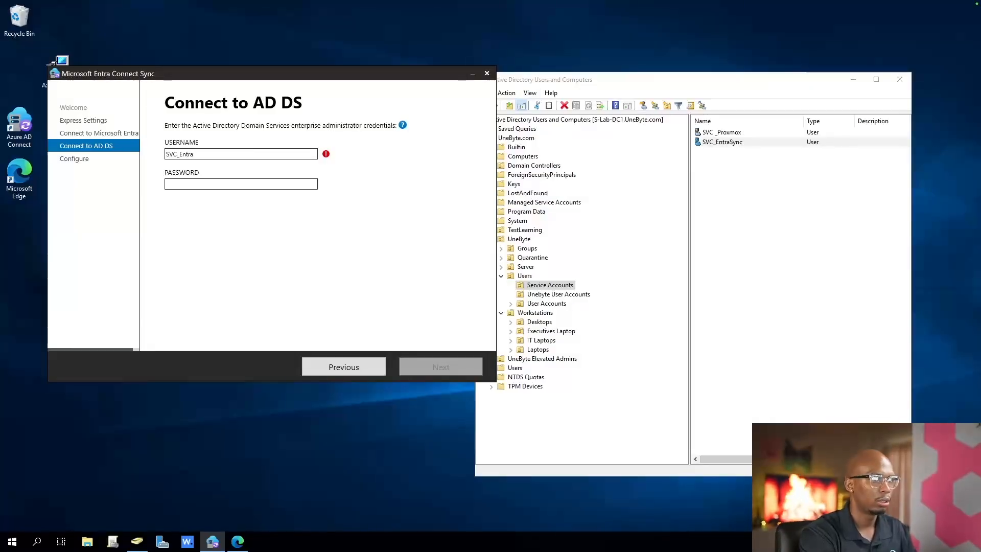
pyautogui.write('Sync')
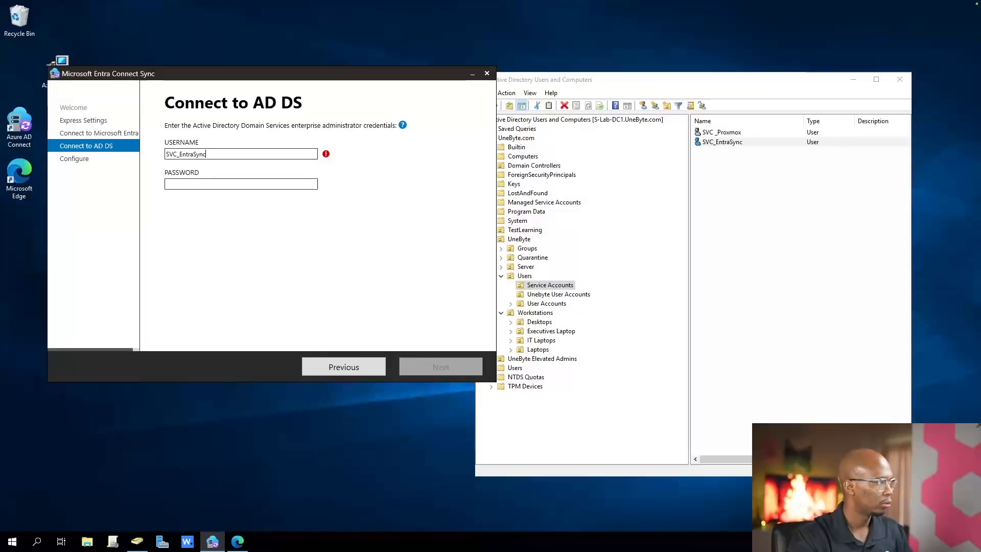
pyautogui.press('Tab')
pyautogui.hotkey('ctrl', 'v')
pyautogui.click(167, 154)
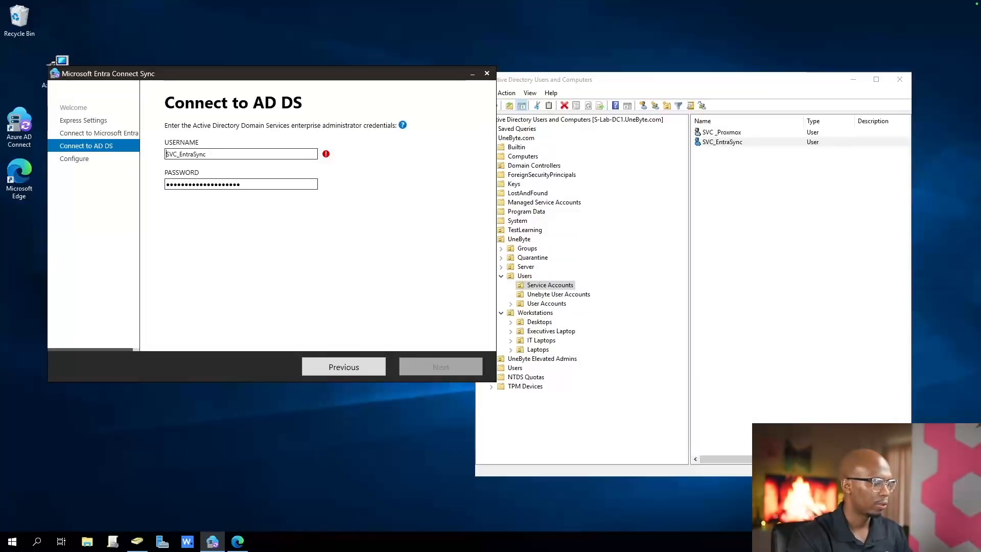
pyautogui.write('unebyte\\')
pyautogui.press('Return')
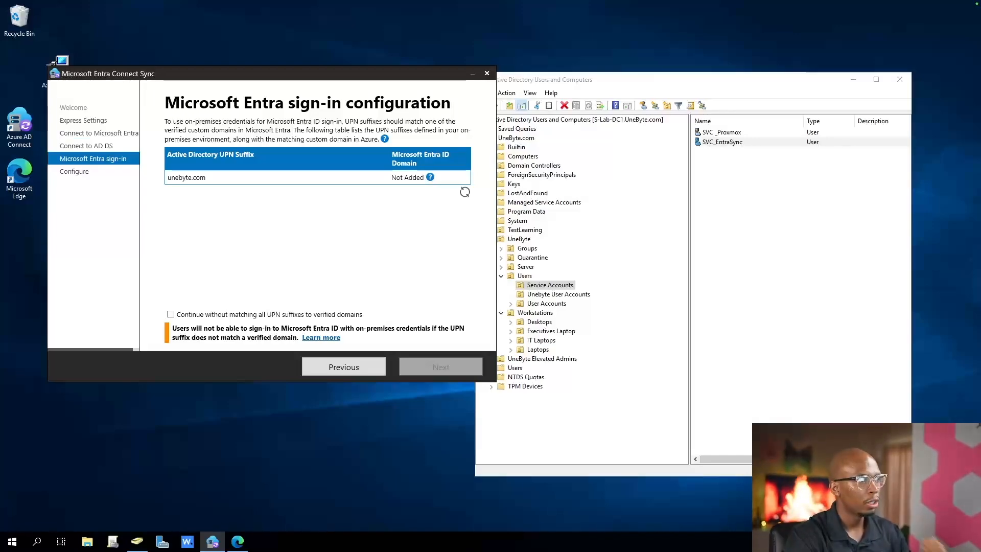
# Choose to continue without matching all UPN suffixes to verified domains, and start the Entra Connect Sync installation
pyautogui.click(171, 314)
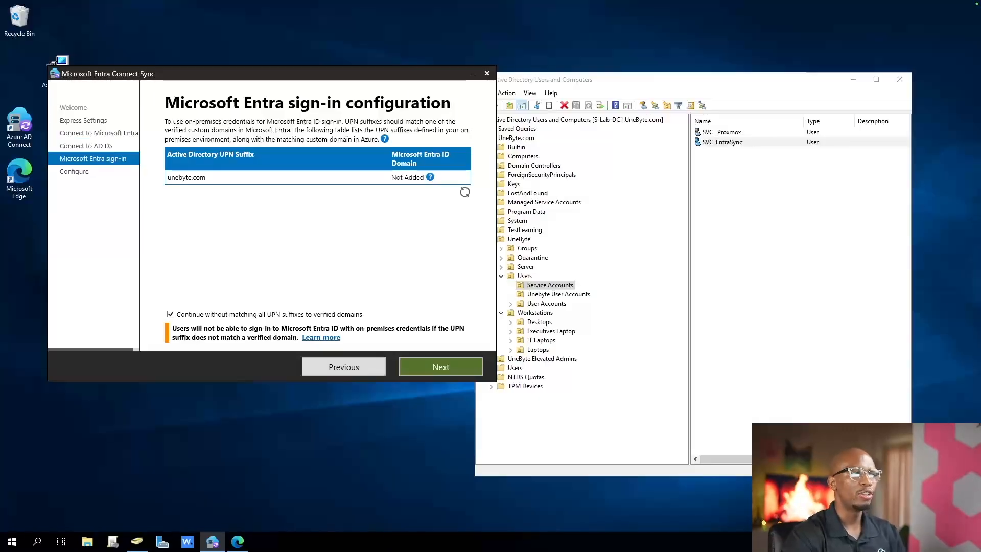
pyautogui.moveTo(430, 177)
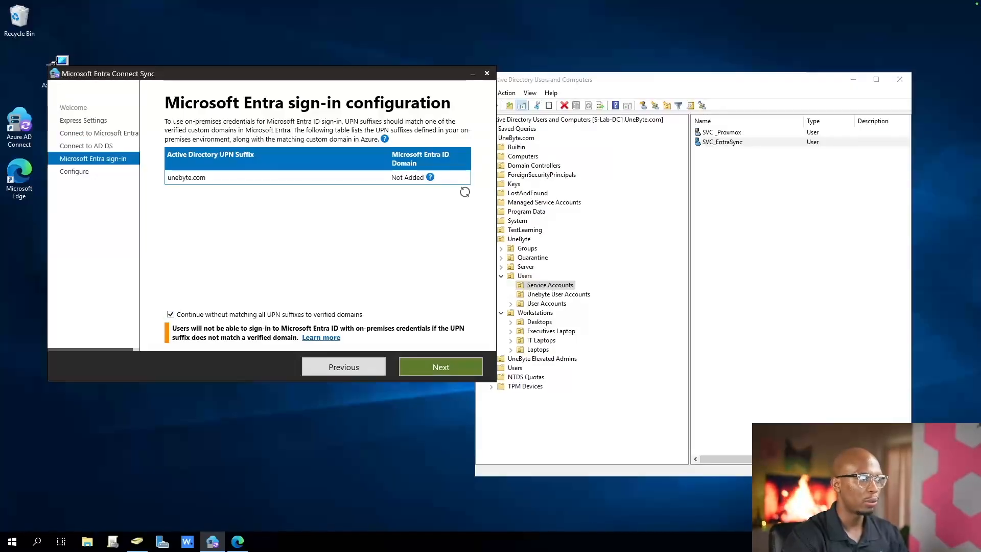
pyautogui.click(440, 367)
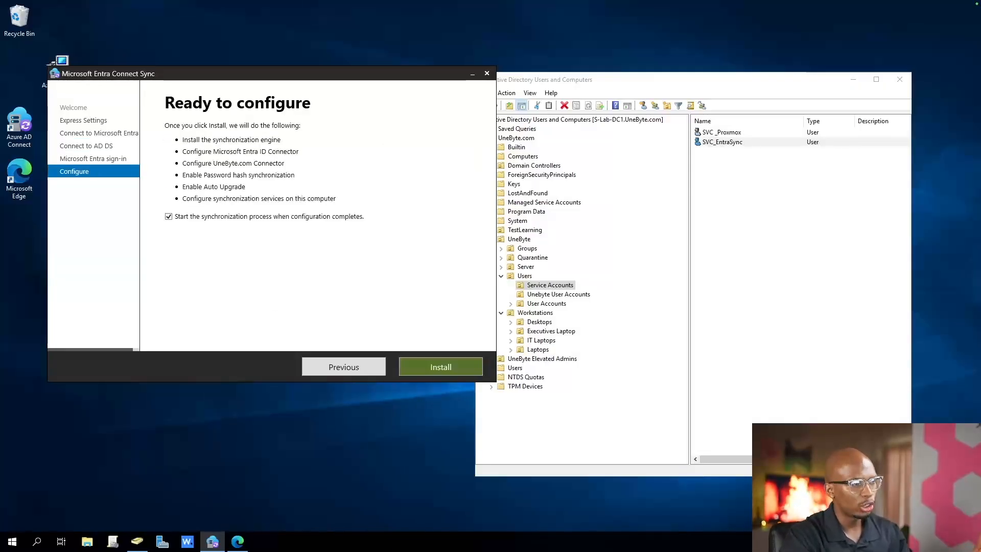
pyautogui.click(440, 367)
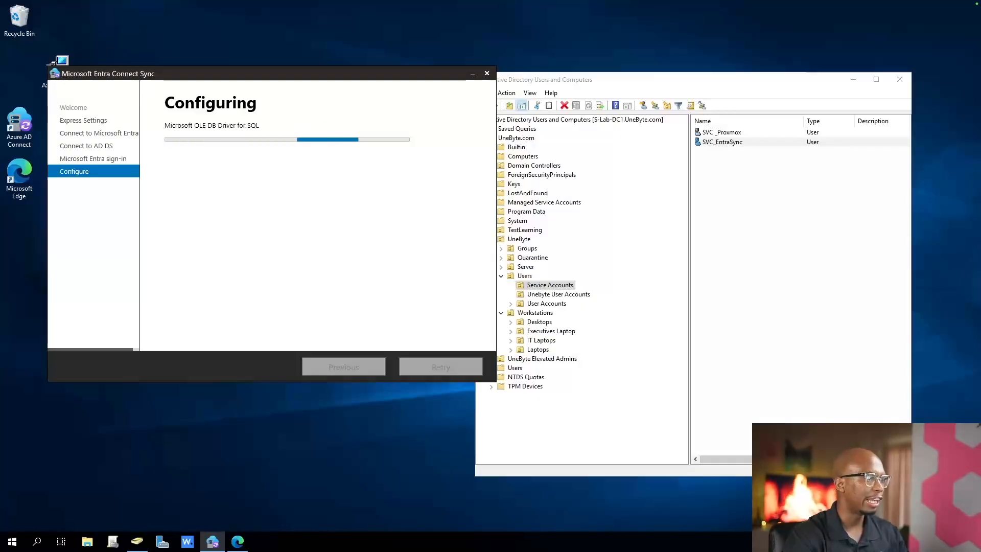
# Switch to Edge and open the Users page of the Microsoft Entra admin center in a new tab
pyautogui.click(238, 542)
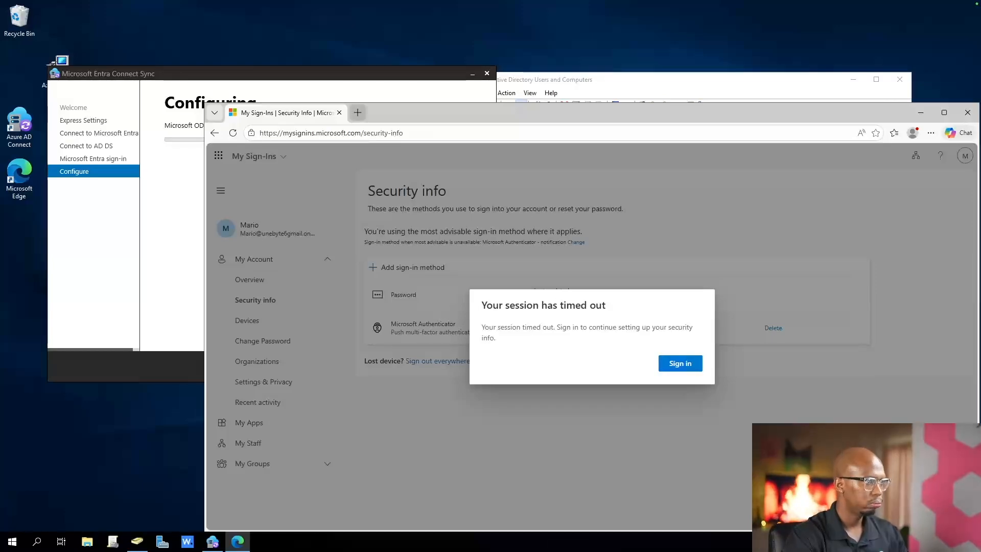
pyautogui.hotkey('ctrl', 't')
pyautogui.write('entra,microsfot.com')
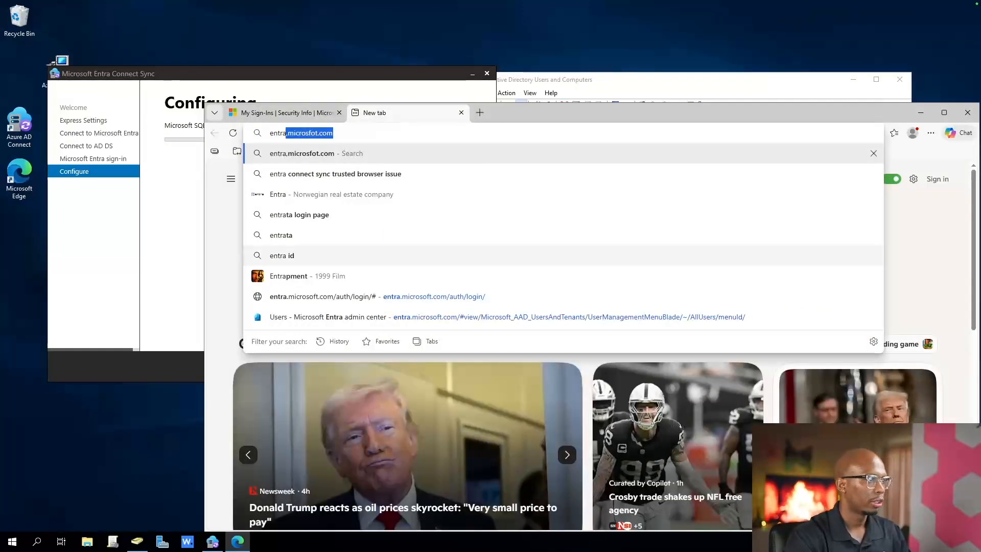
pyautogui.click(389, 317)
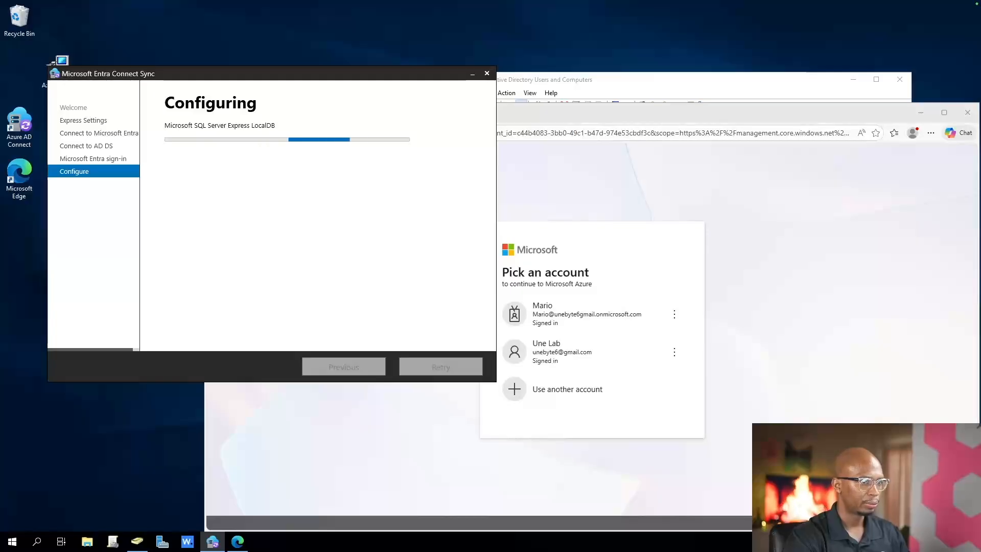
# Exit the sync wizard once configuration completes, and enter the Entra admin center with the new administrator account
pyautogui.moveTo(306, 74); pyautogui.dragTo(500, 94)
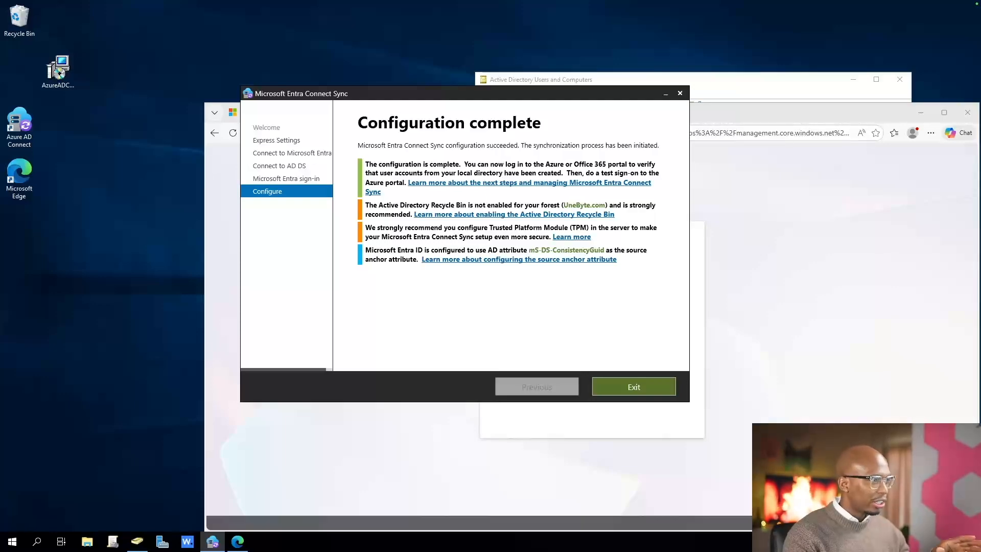
pyautogui.moveTo(58, 69); pyautogui.dragTo(21, 72)
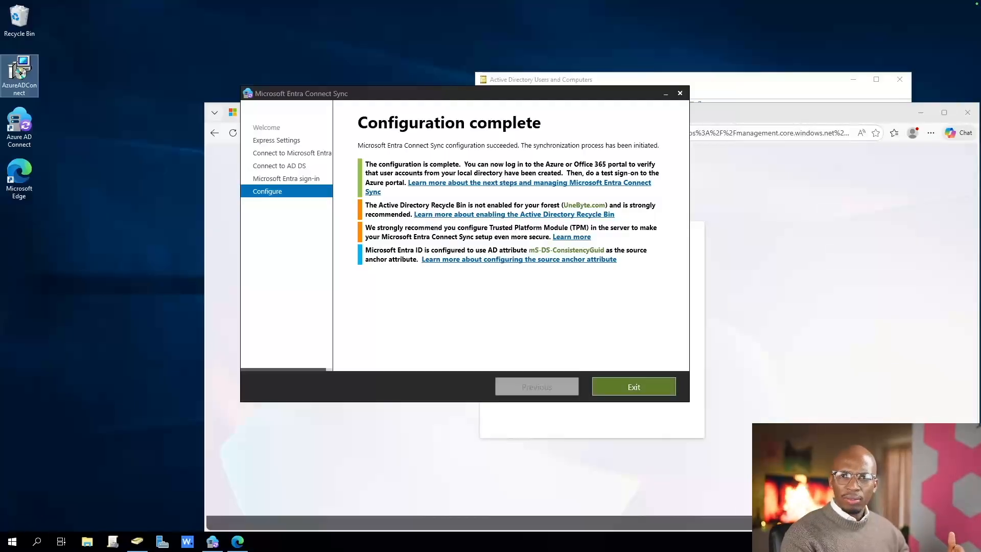
pyautogui.click(633, 387)
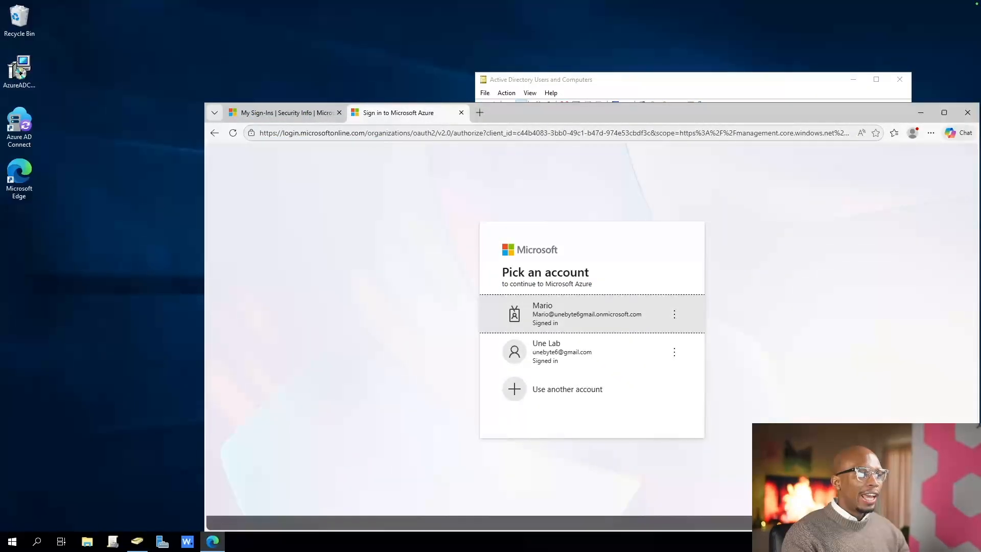
pyautogui.click(587, 313)
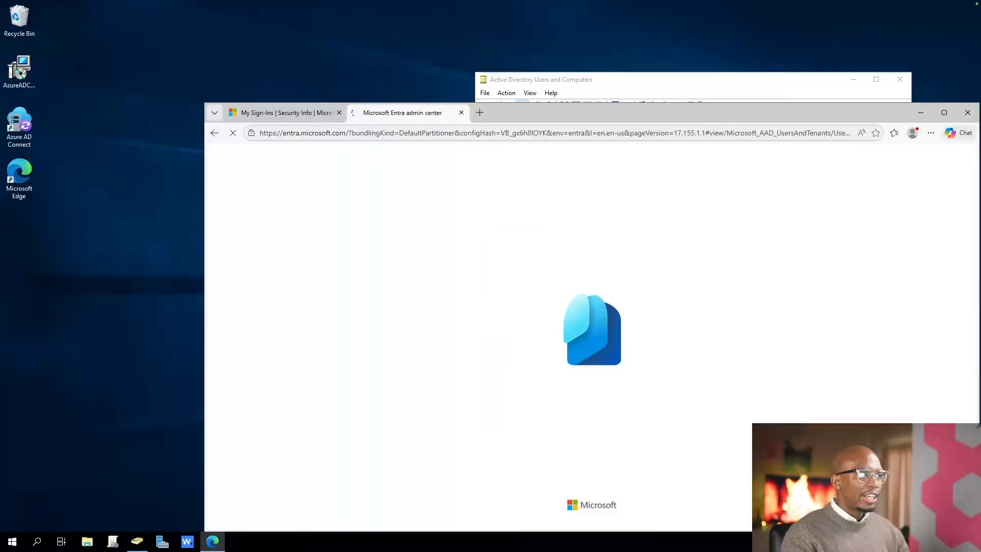
pyautogui.moveTo(664, 112); pyautogui.dragTo(598, 52)
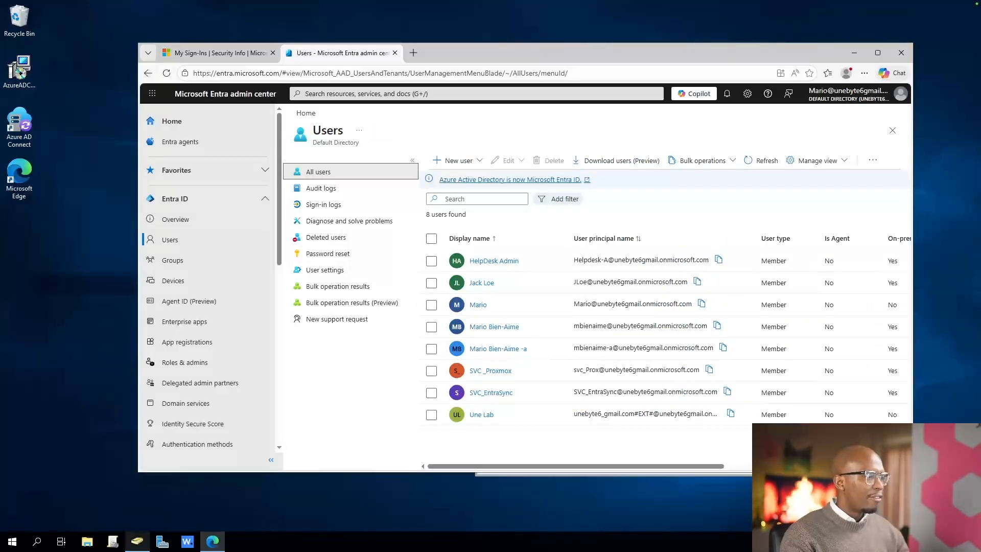
# Switch to Active Directory Users and Computers and check the Generic, Vendor and UneByte User Accounts OUs under User Accounts
pyautogui.click(137, 540)
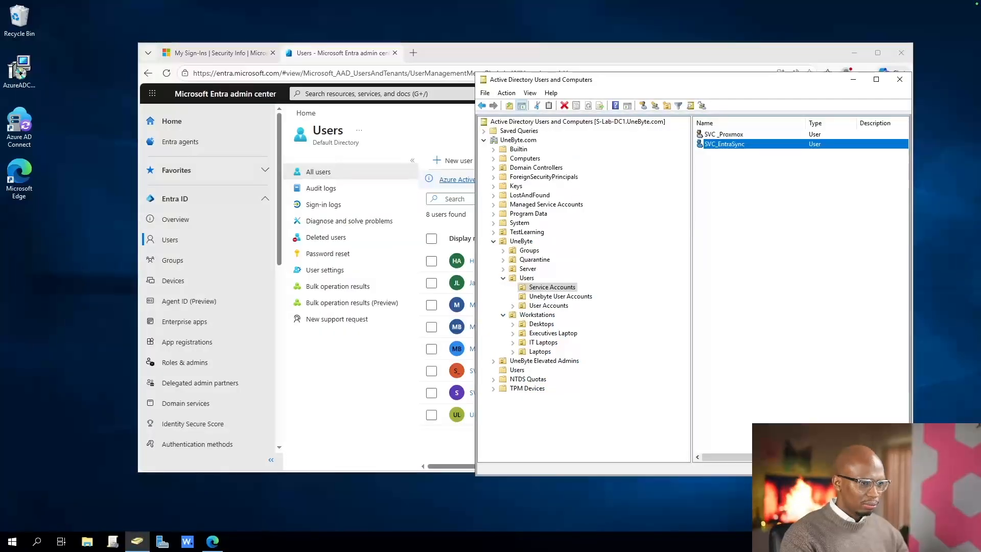
pyautogui.doubleClick(548, 305)
pyautogui.click(563, 315)
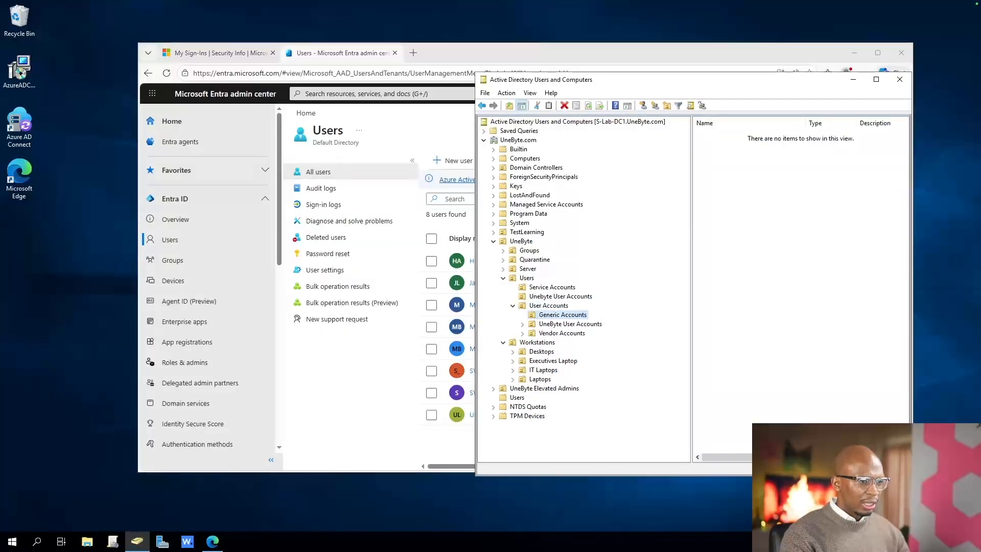
pyautogui.click(562, 334)
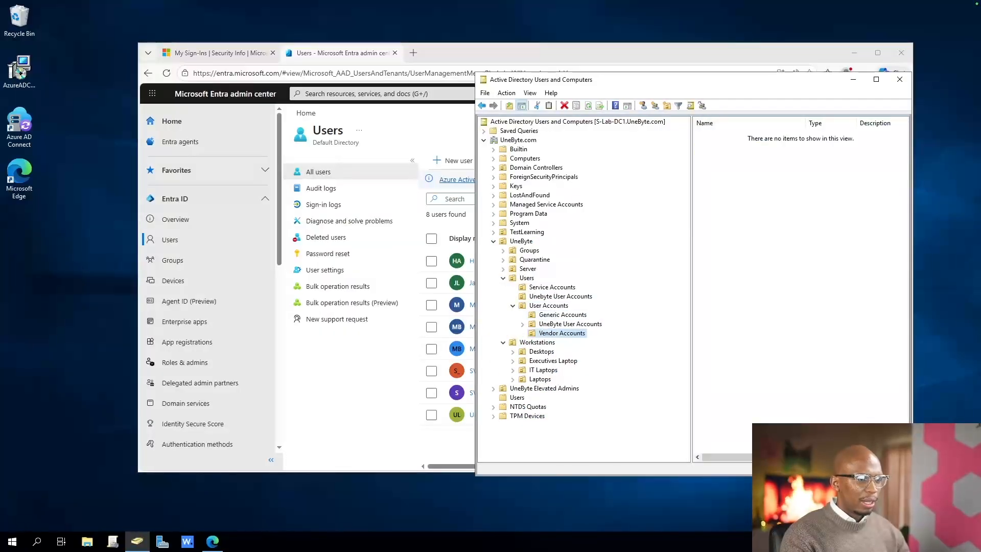
pyautogui.click(570, 323)
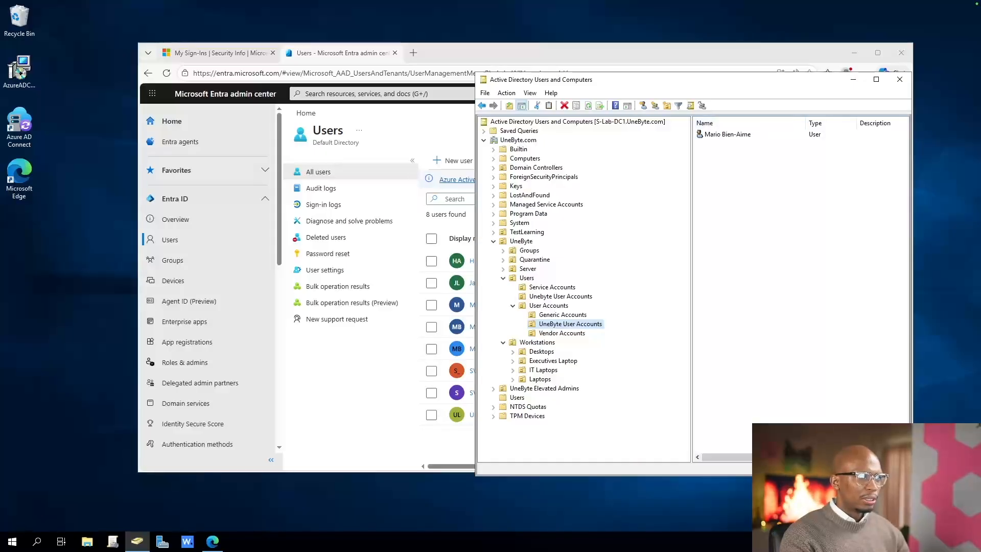
# Arrange the Entra Users list and Active Directory Users and Computers side by side, narrowing the browser window to fit
pyautogui.moveTo(588, 79); pyautogui.dragTo(717, 75)
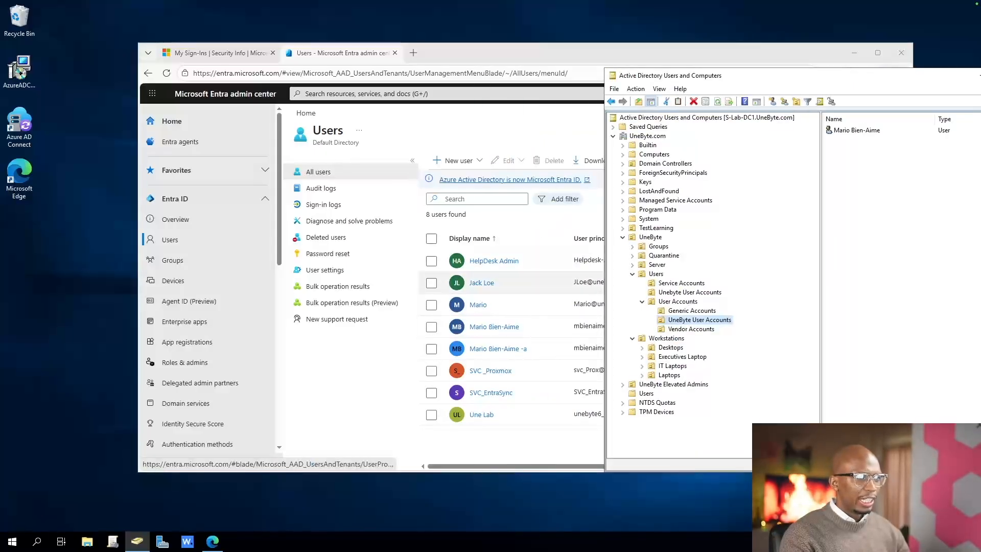
pyautogui.moveTo(532, 53); pyautogui.dragTo(429, 46)
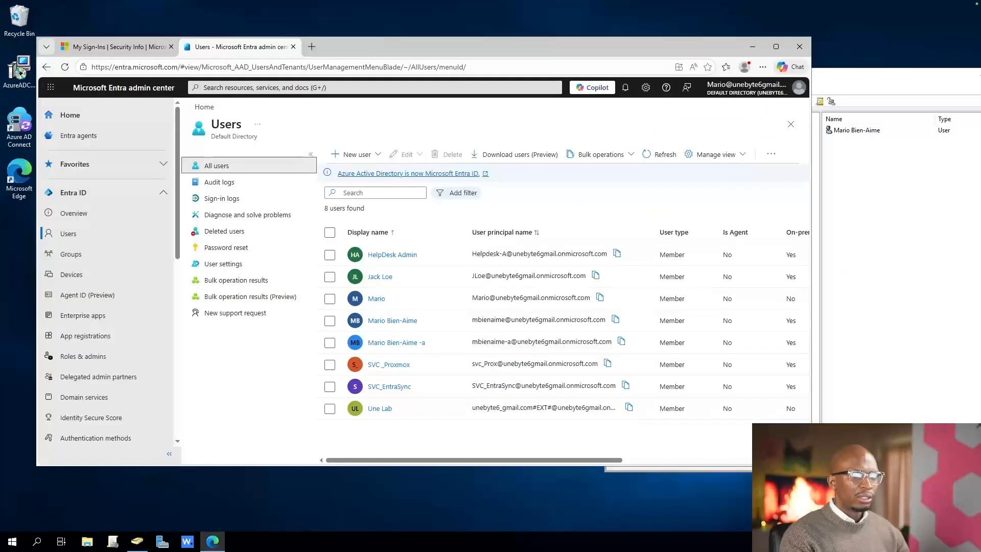
pyautogui.moveTo(812, 276); pyautogui.dragTo(669, 277)
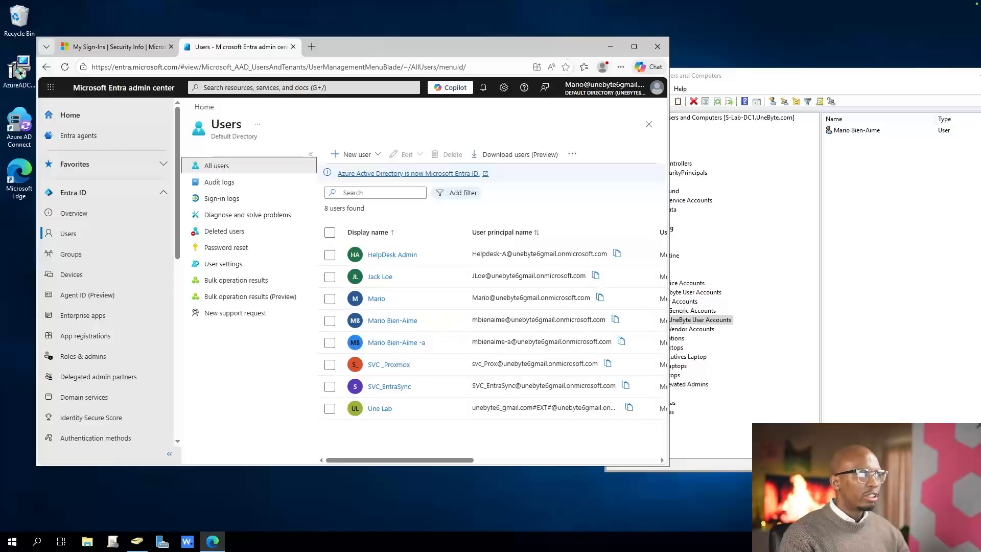
pyautogui.moveTo(439, 46); pyautogui.dragTo(357, 48)
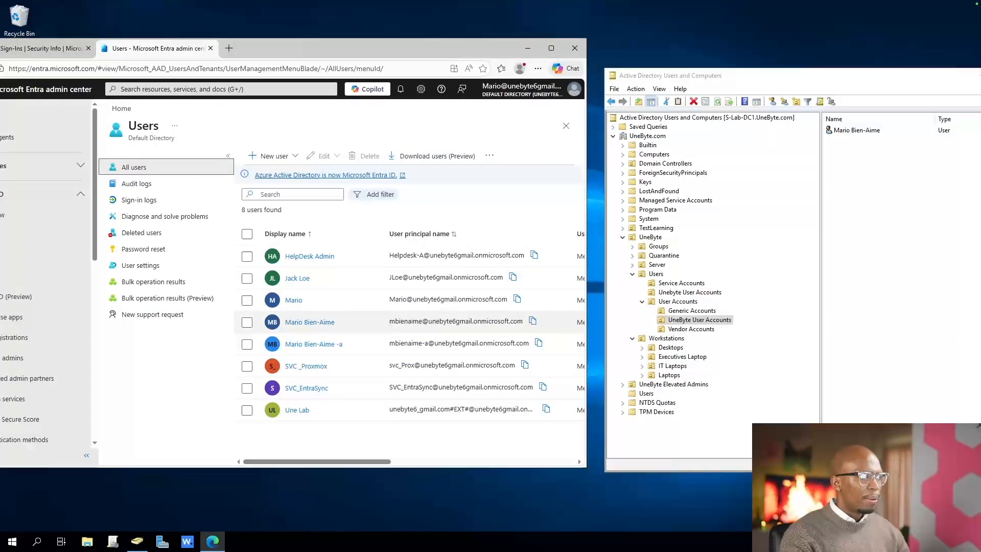
# Compare the synced user's principal name domain in Entra with the logon name in that user's Active Directory account properties
pyautogui.moveTo(422, 321); pyautogui.dragTo(517, 321)
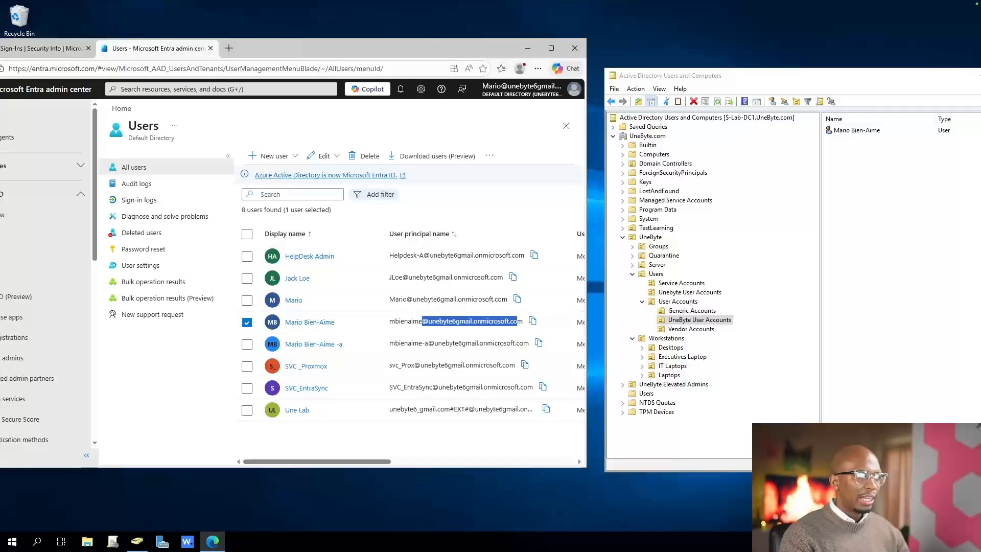
pyautogui.doubleClick(856, 130)
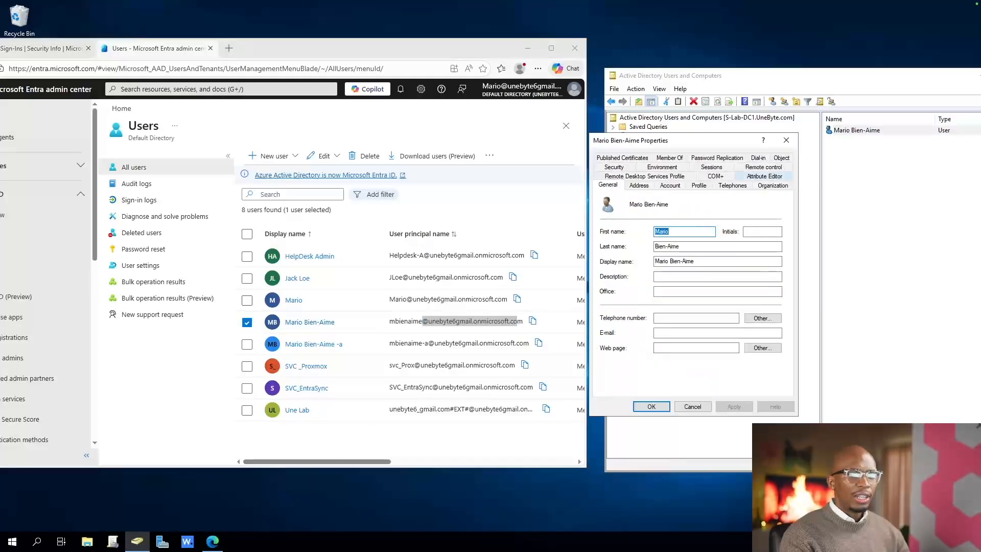
pyautogui.click(670, 185)
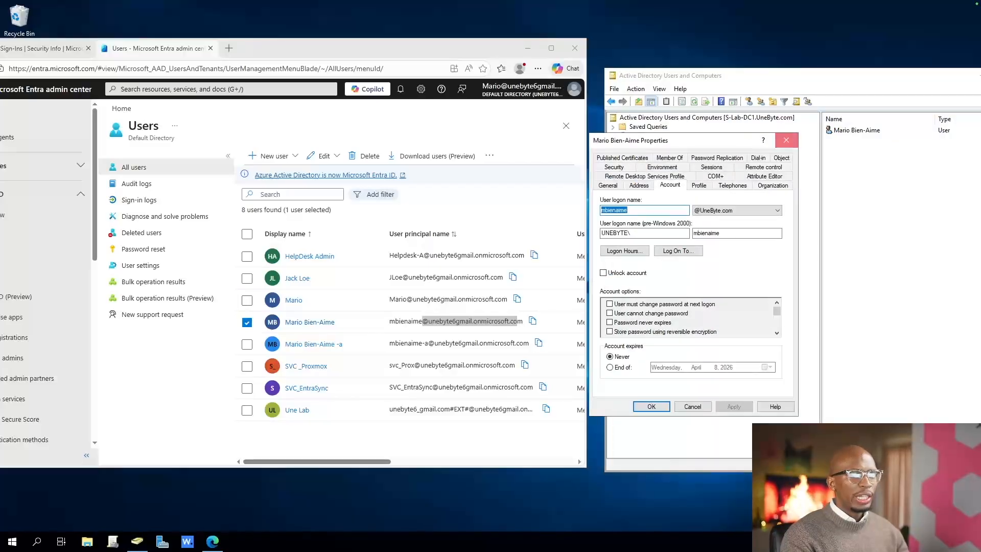
pyautogui.click(786, 140)
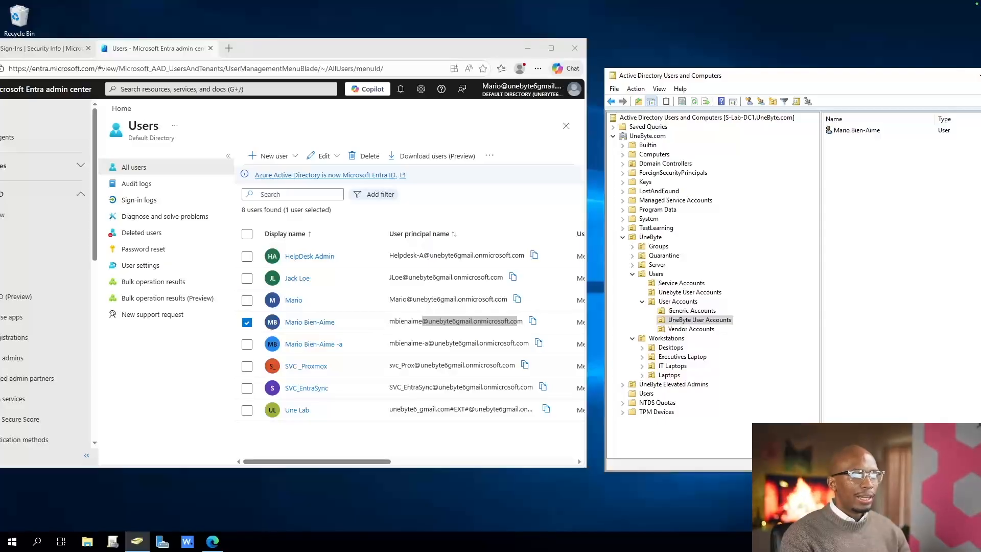
# Check the Service Accounts and Unebyte User Accounts OUs, and expand the Server and Groups OUs under UneByte
pyautogui.click(681, 283)
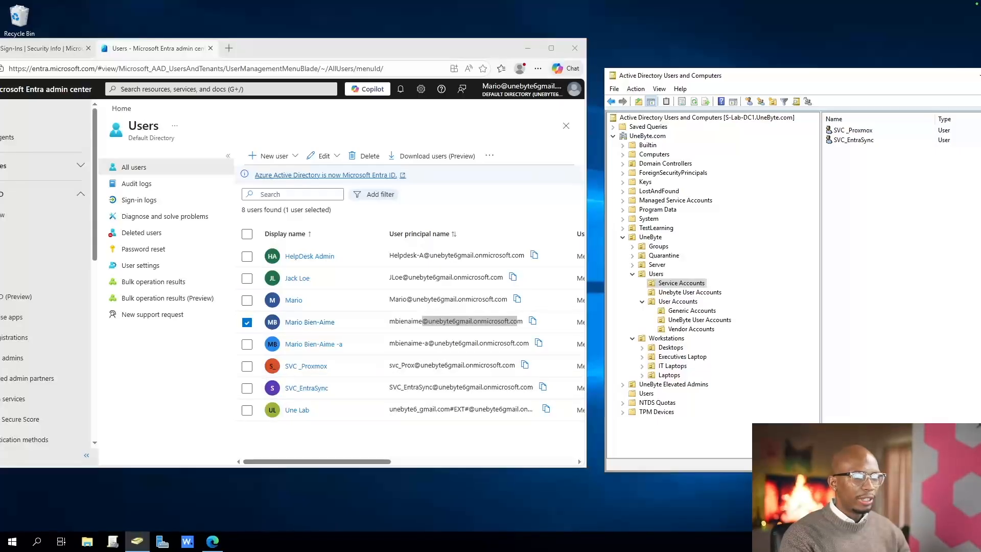
pyautogui.click(689, 292)
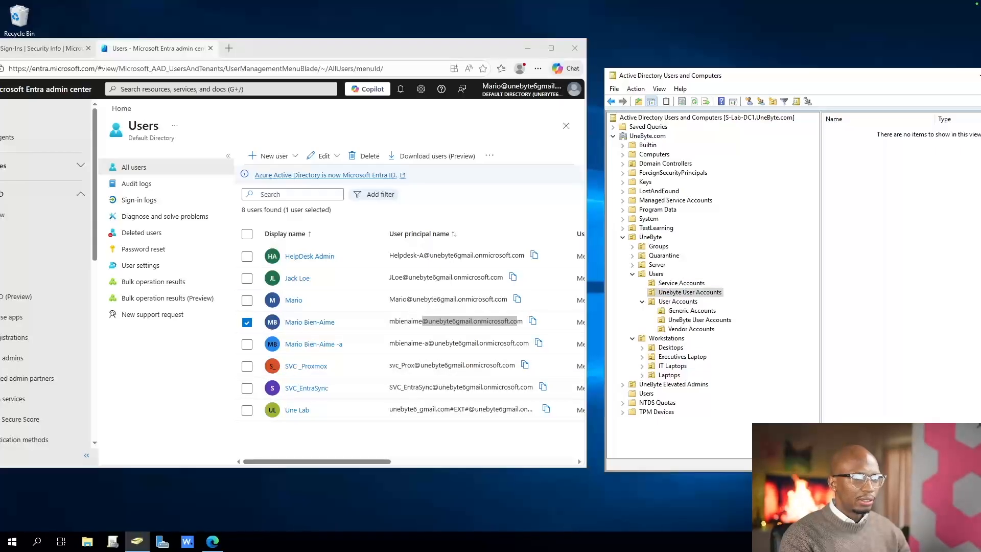
pyautogui.click(633, 265)
pyautogui.click(633, 247)
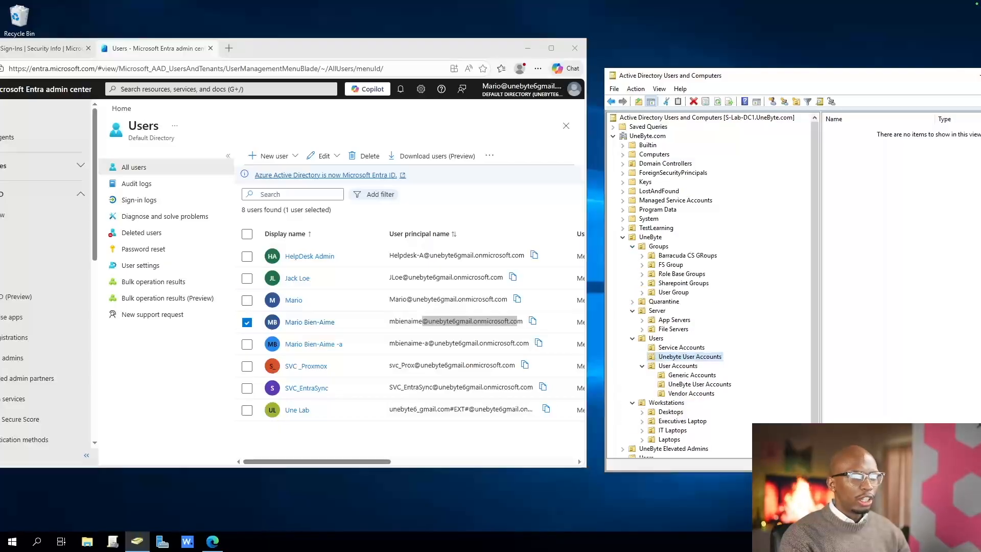
# Expand the UneByte Elevated Admins OU and check its admin groups, Domain Admin and Sys Admin account OUs, plus the Users container
pyautogui.scroll(-1, 710, 287)
pyautogui.click(622, 421)
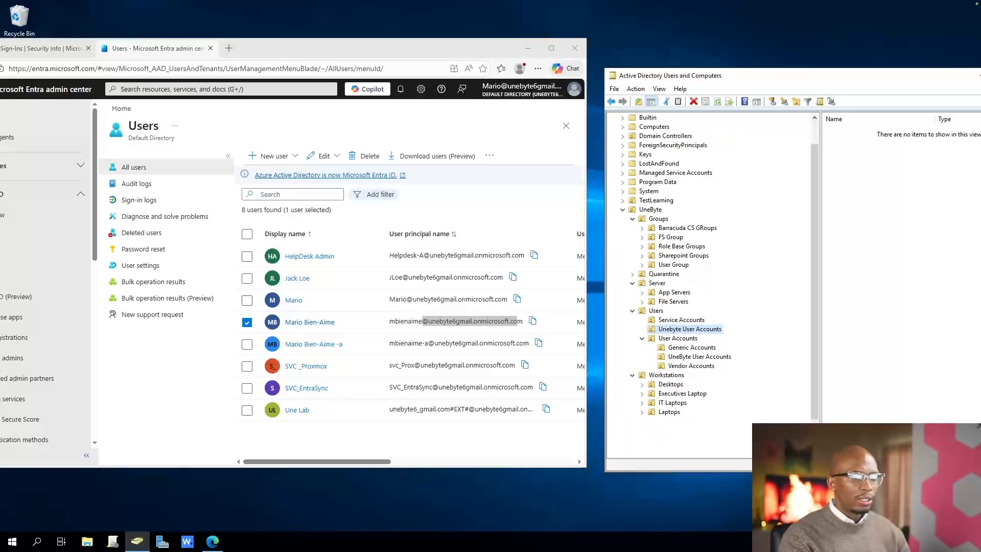
pyautogui.click(674, 421)
pyautogui.scroll(-2, 710, 409)
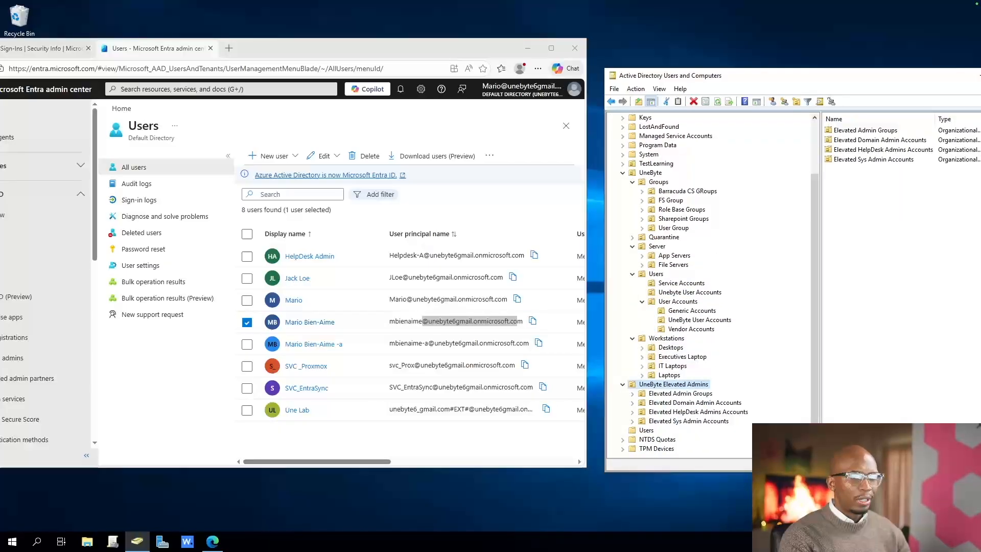
pyautogui.click(680, 394)
pyautogui.click(695, 403)
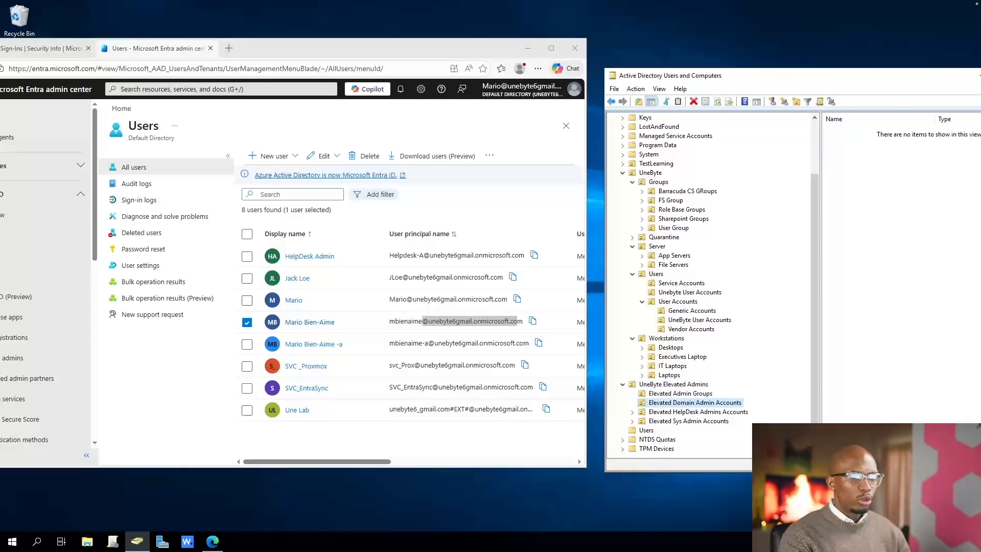
pyautogui.click(689, 421)
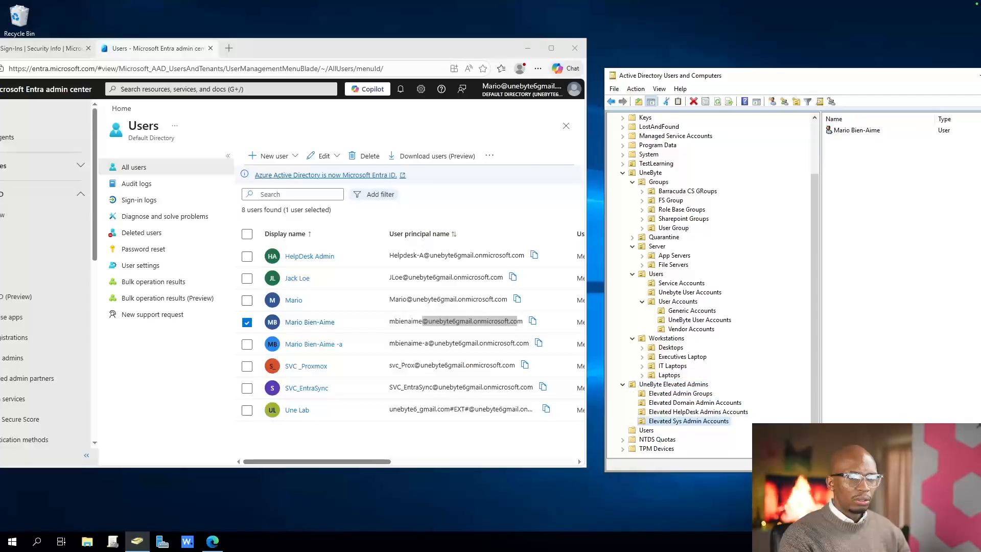
pyautogui.click(856, 130)
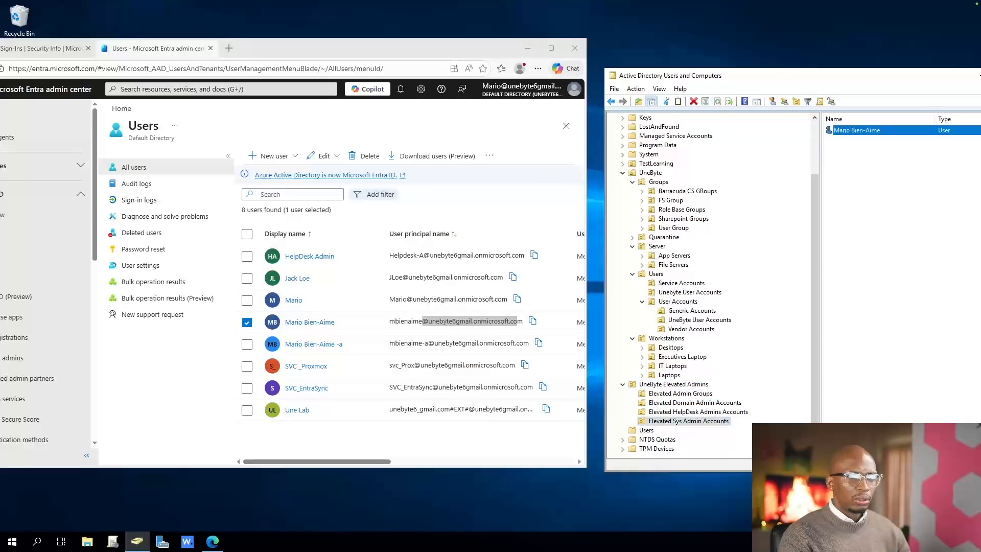
pyautogui.click(646, 430)
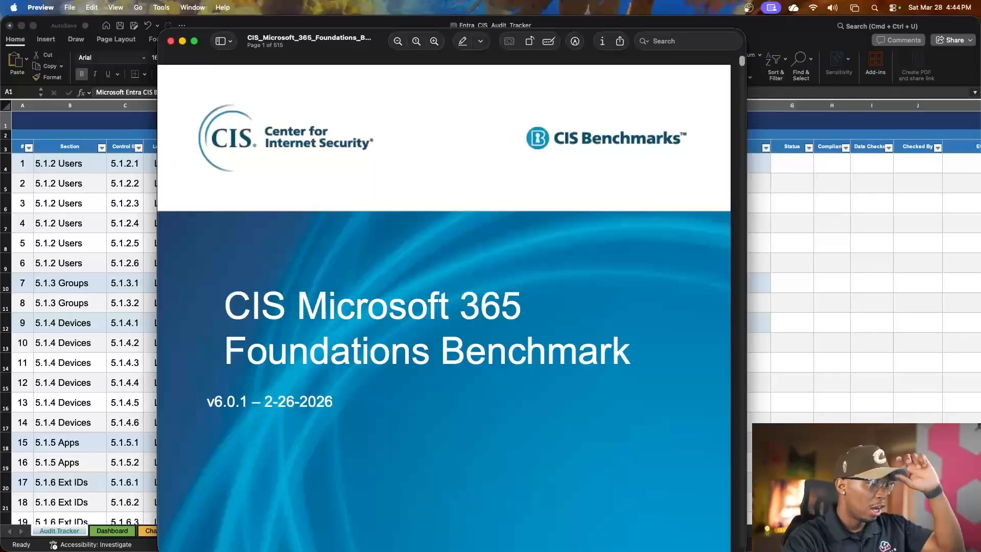
# Look over the opening pages of the CIS Microsoft 365 Foundations Benchmark PDF and close the document
pyautogui.scroll(-3, 444, 327)
pyautogui.scroll(-10, 443, 327)
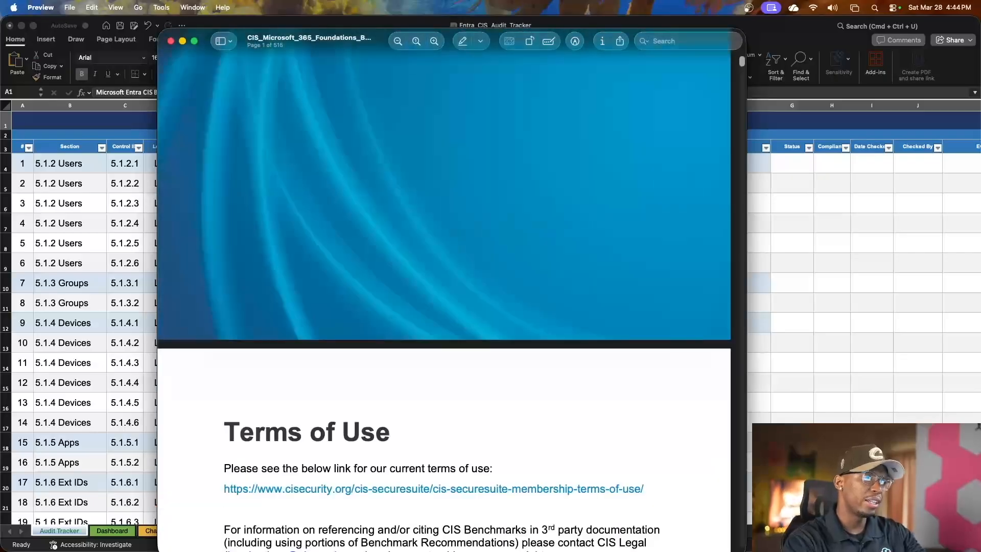
pyautogui.press('super+w')
# Examine the Entra CIS controls, levels and descriptions in the Audit Tracker sheet, down to the status legend and back to the first control
pyautogui.scroll(-2, 389, 327)
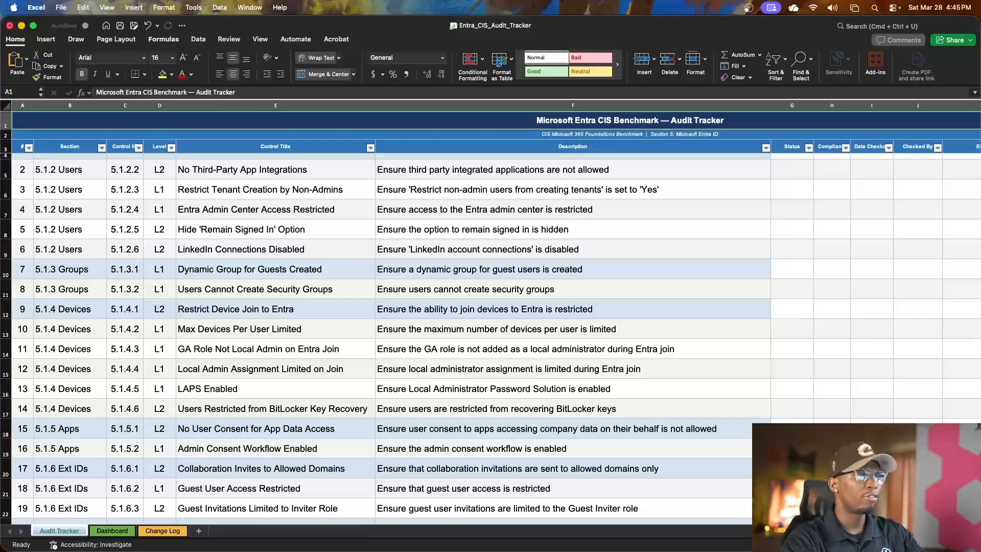
pyautogui.scroll(1, 388, 327)
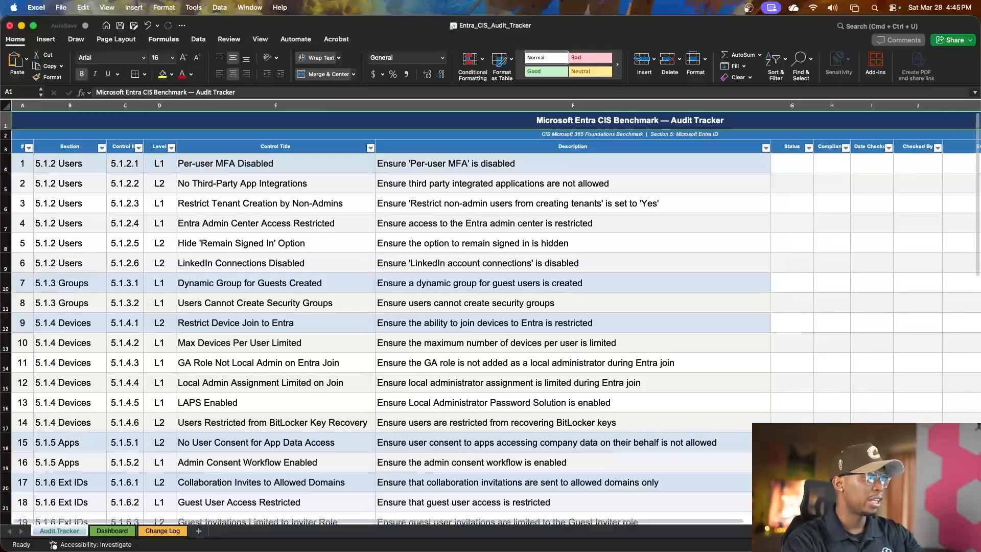
pyautogui.scroll(-5, 389, 327)
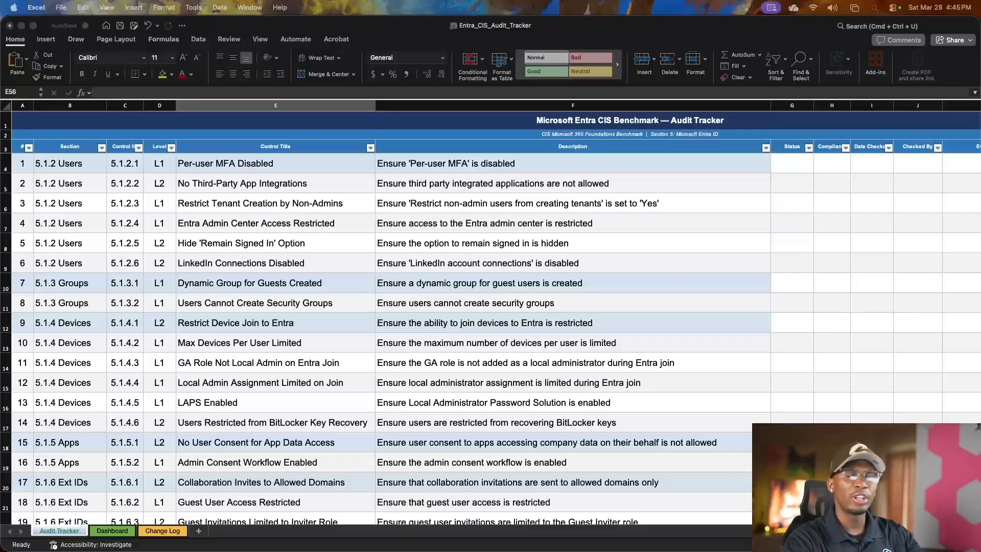
pyautogui.click(159, 303)
pyautogui.click(159, 303)
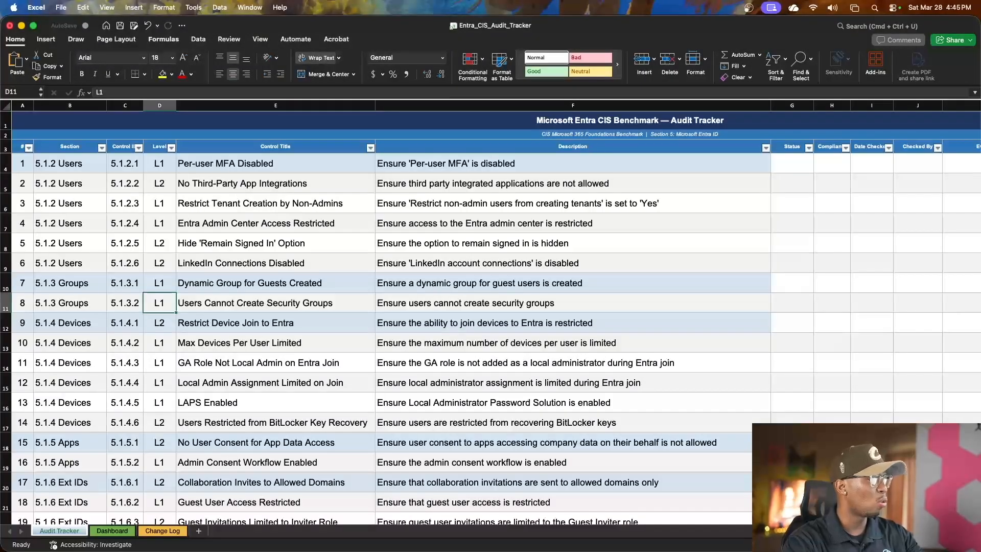
pyautogui.scroll(-15, 491, 332)
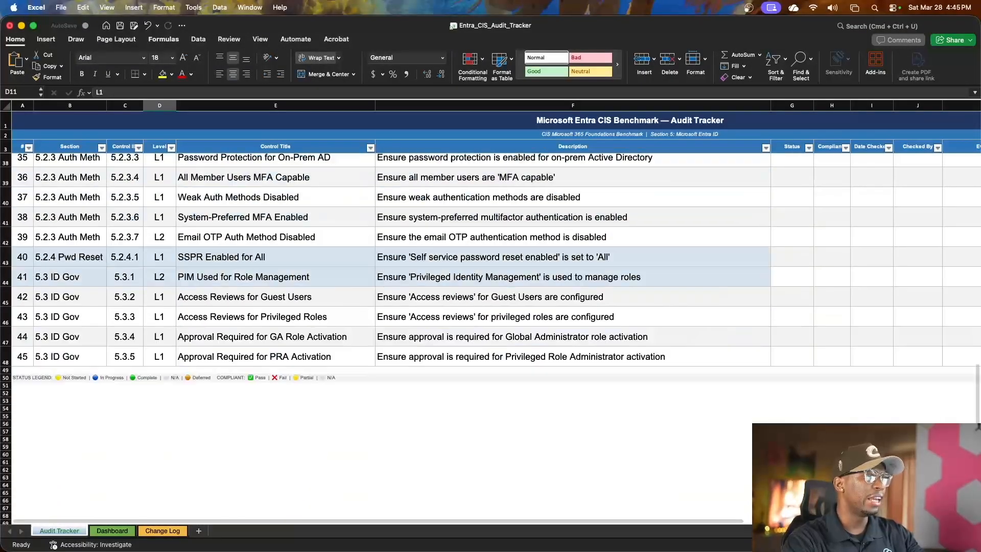
pyautogui.scroll(15, 491, 332)
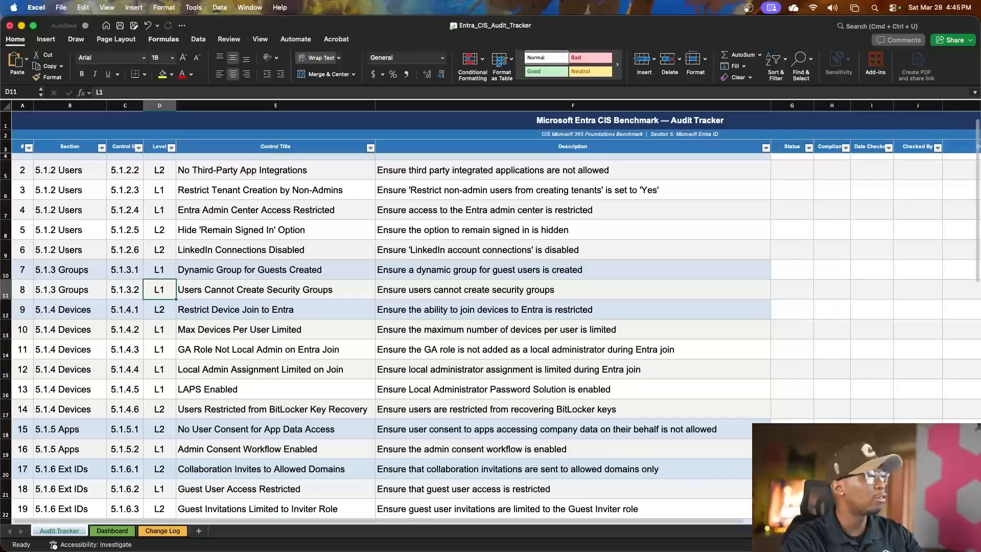
pyautogui.scroll(1, 490, 332)
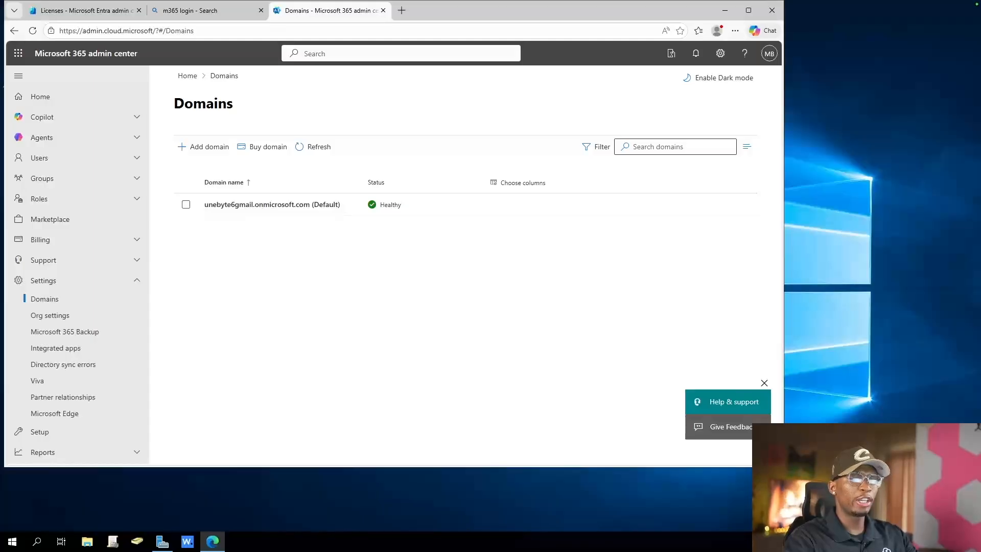
# Enlarge the browser window and open the Your products billing page in the Microsoft 365 admin center, reloading it to check the subscriptions
pyautogui.moveTo(784, 467); pyautogui.dragTo(819, 497)
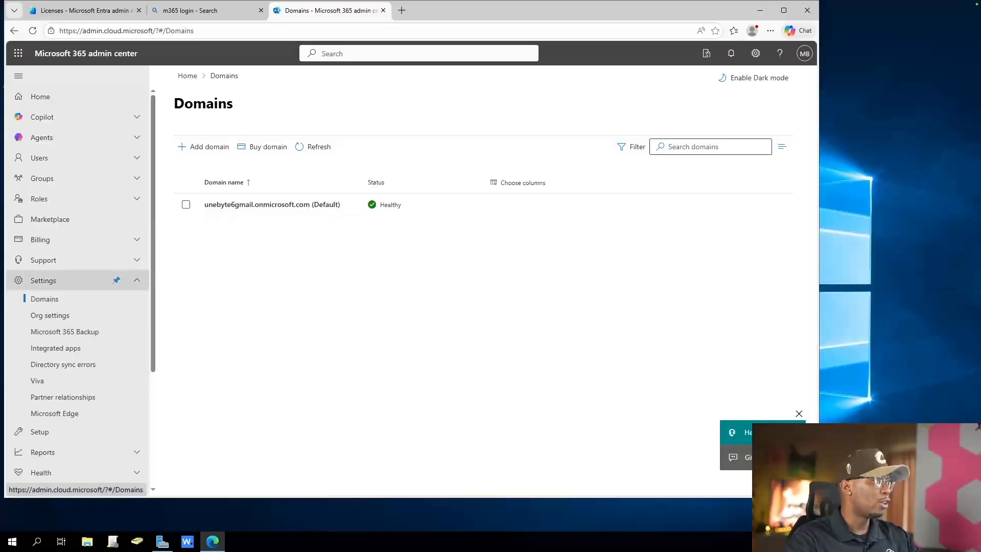
pyautogui.click(62, 239)
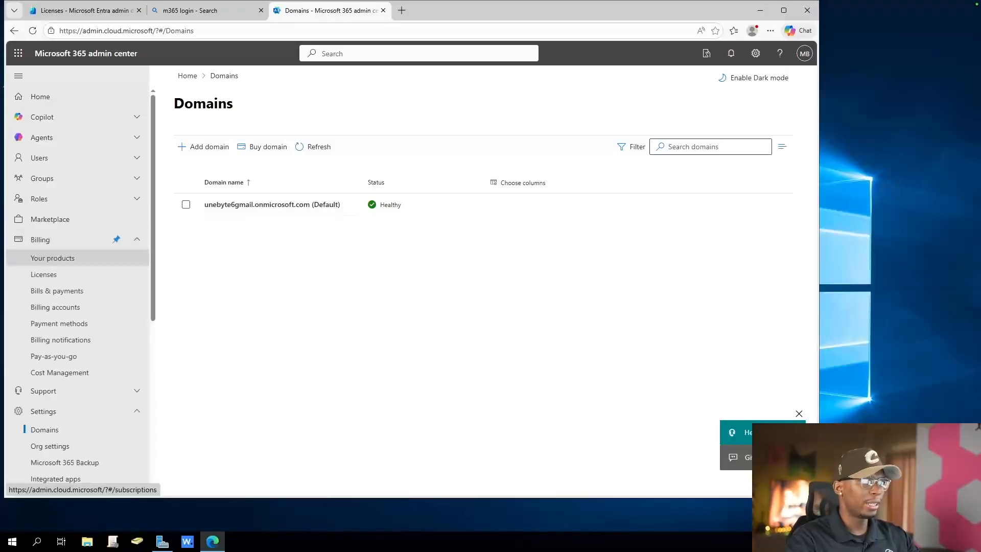
pyautogui.click(52, 257)
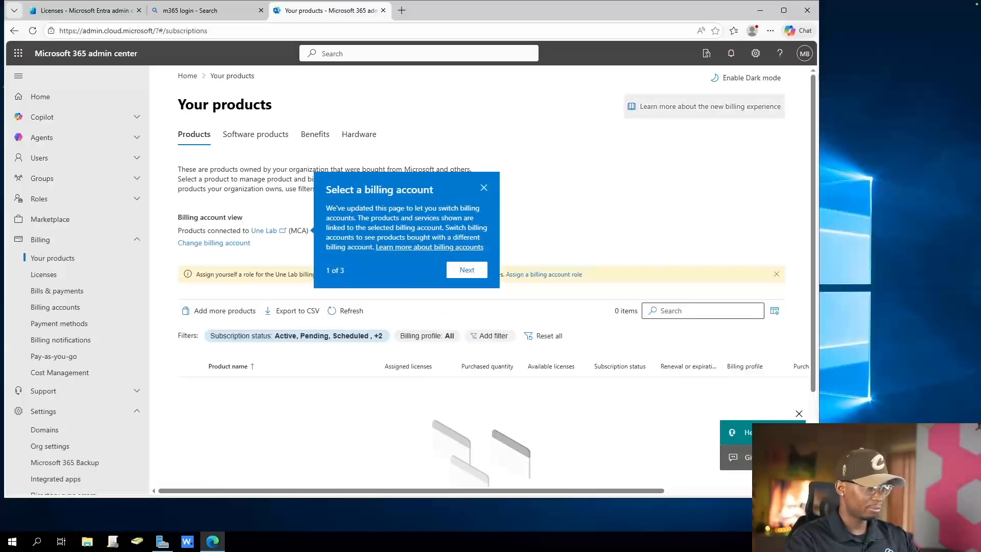
pyautogui.press('F5')
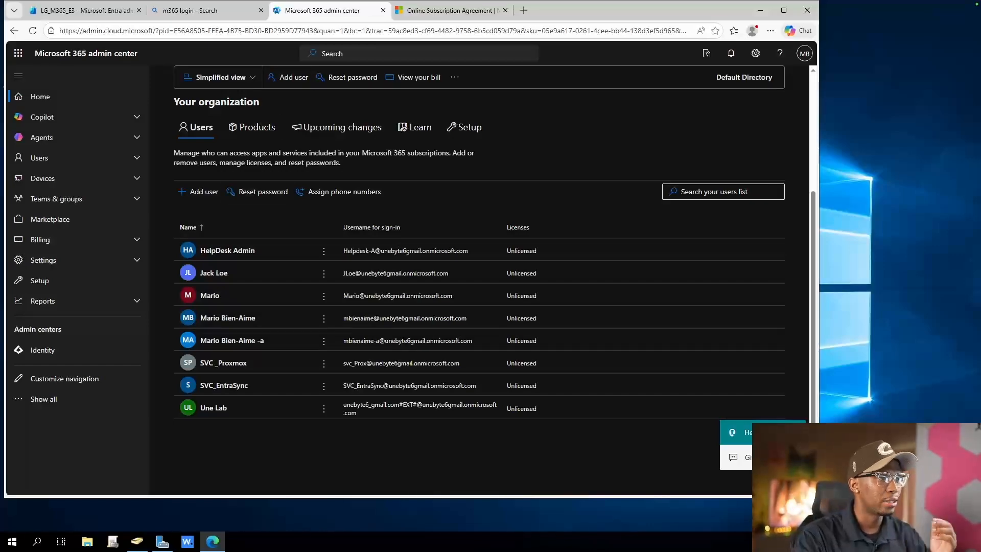
# Switch to the LG_M365_E3 group's members page in Entra and highlight the LG_ prefix in the group name
pyautogui.click(86, 11)
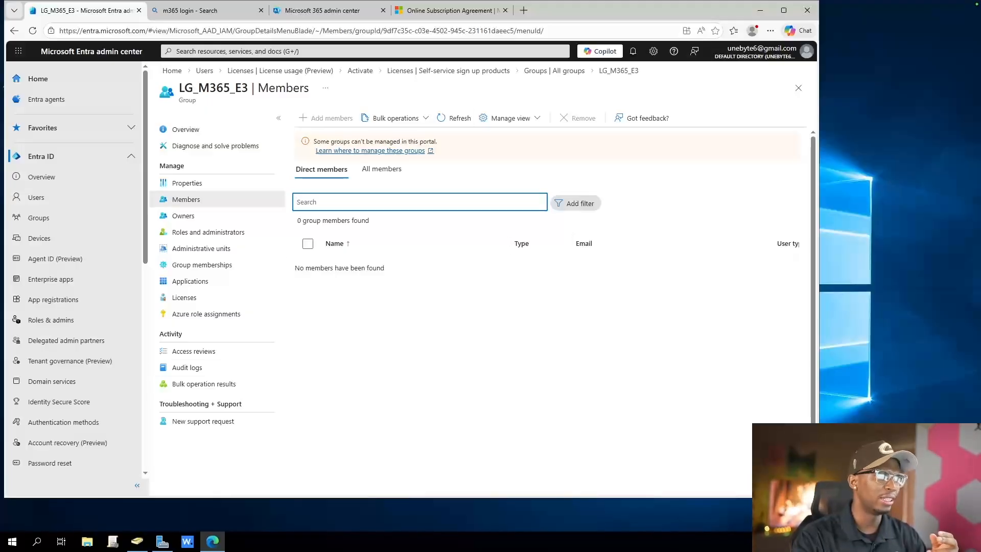
pyautogui.moveTo(178, 88); pyautogui.dragTo(199, 88)
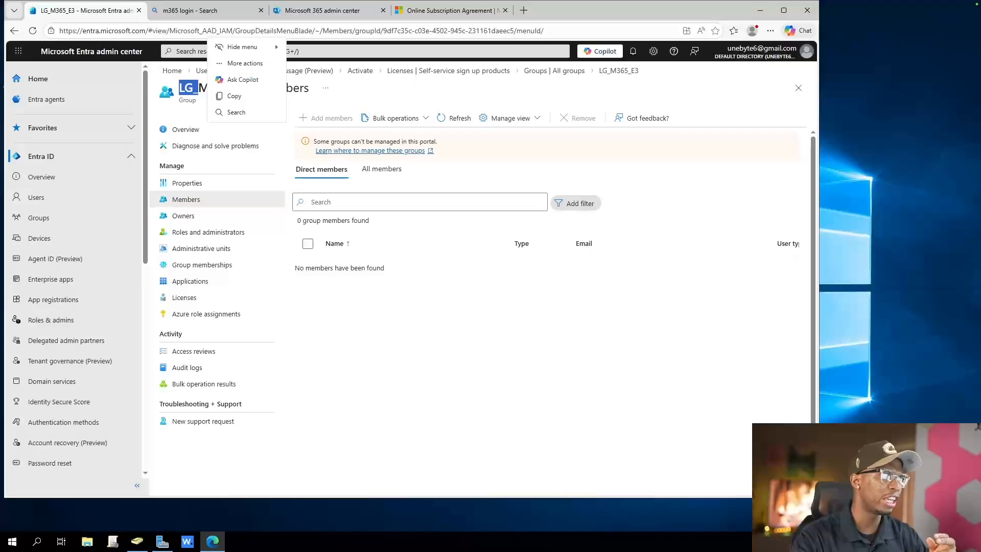
pyautogui.click(424, 176)
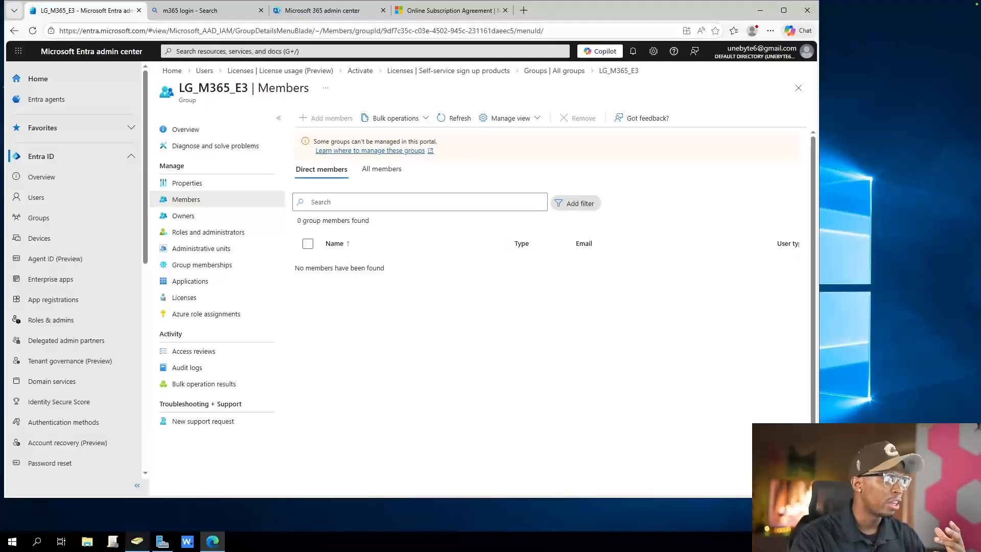
# Switch to Active Directory Users and Computers and check the license groups in the User Group OU under UneByte Groups
pyautogui.click(137, 541)
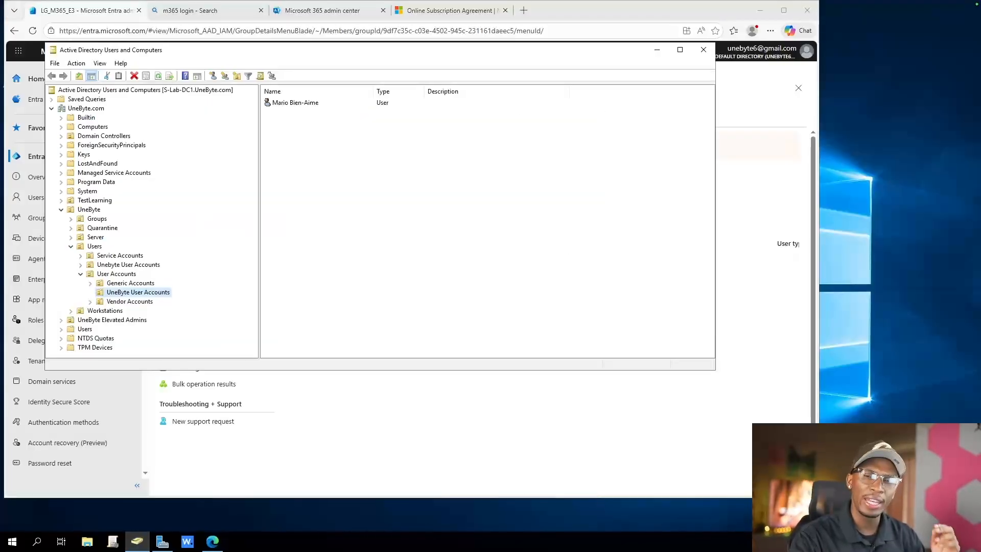
pyautogui.click(89, 210)
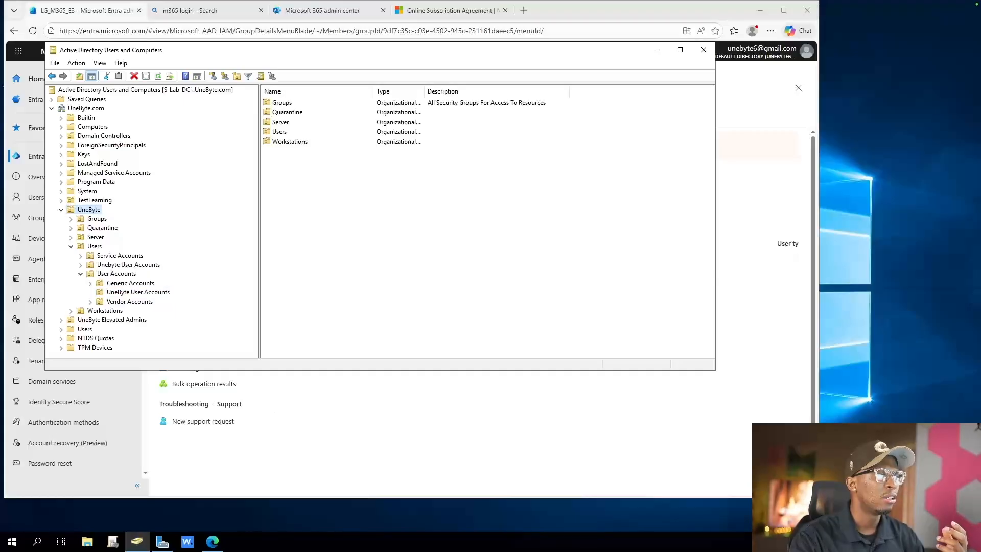
pyautogui.click(97, 218)
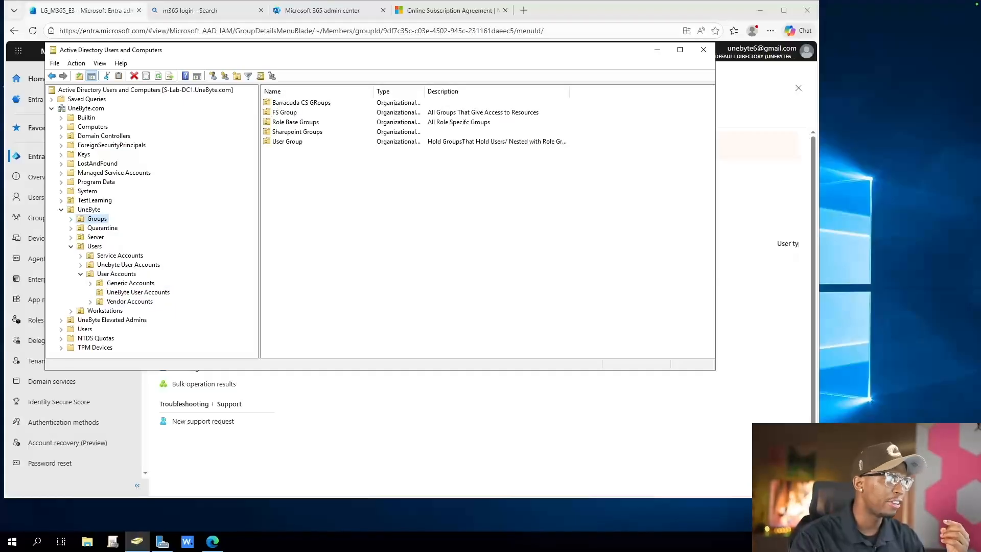
pyautogui.click(71, 218)
pyautogui.click(112, 265)
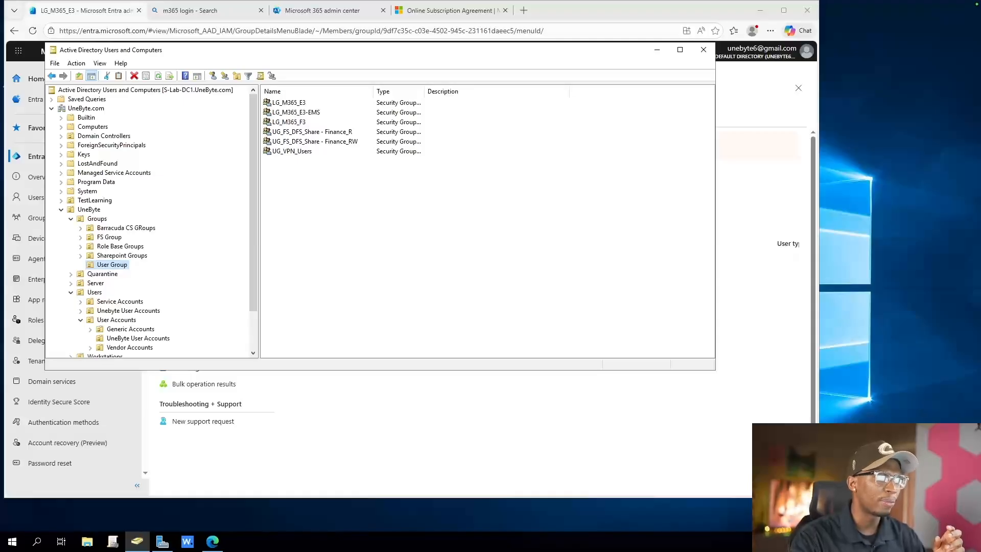
pyautogui.moveTo(310, 215); pyautogui.dragTo(273, 107)
pyautogui.click(318, 204)
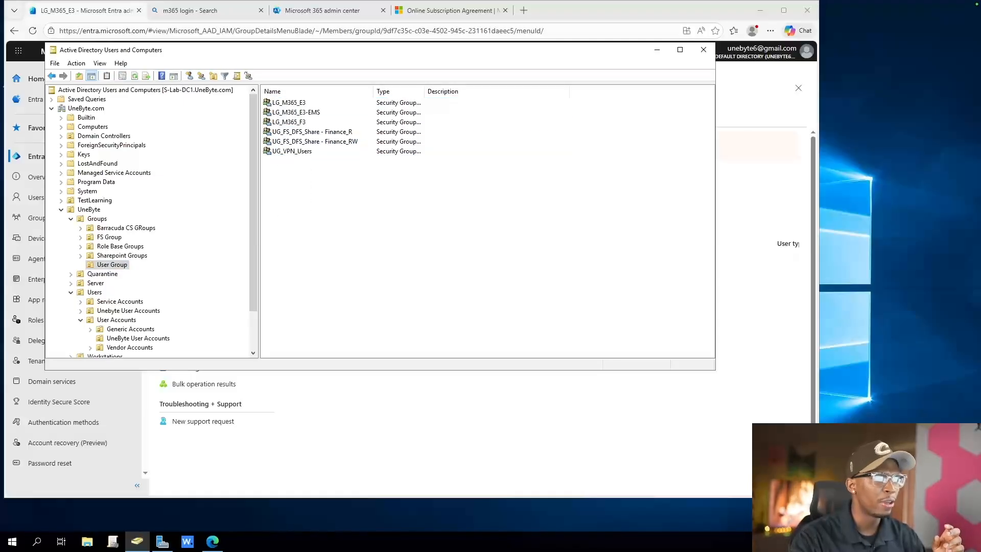
# Bring the Entra admin center back to the front and reposition its window so Active Directory Users and Computers shows behind it
pyautogui.click(703, 50)
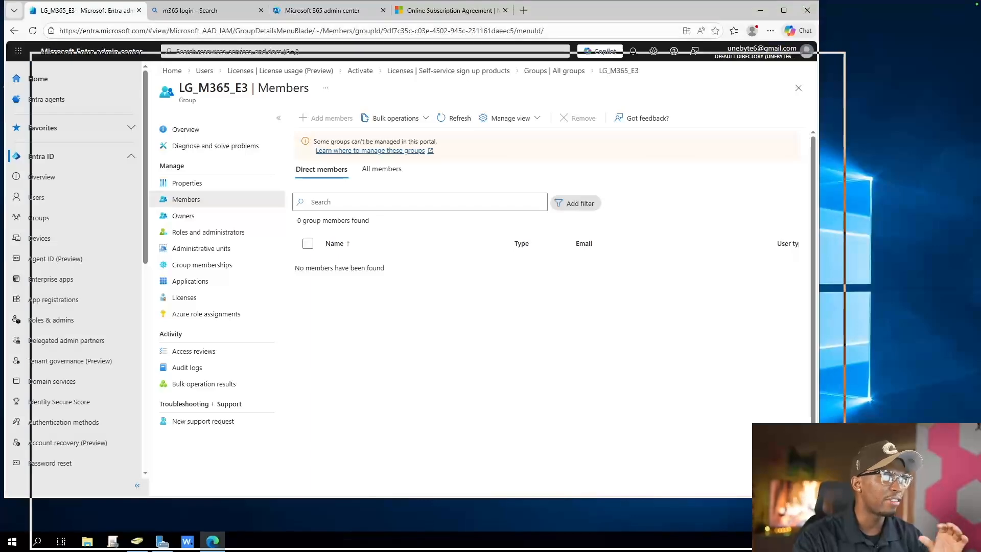
pyautogui.moveTo(665, 63); pyautogui.dragTo(691, 90)
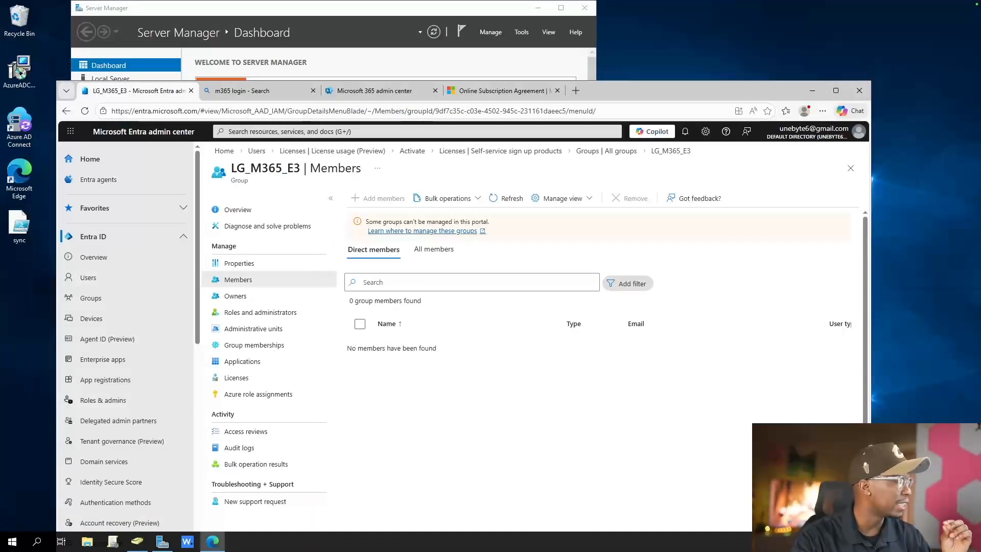
pyautogui.moveTo(691, 90); pyautogui.dragTo(734, 52)
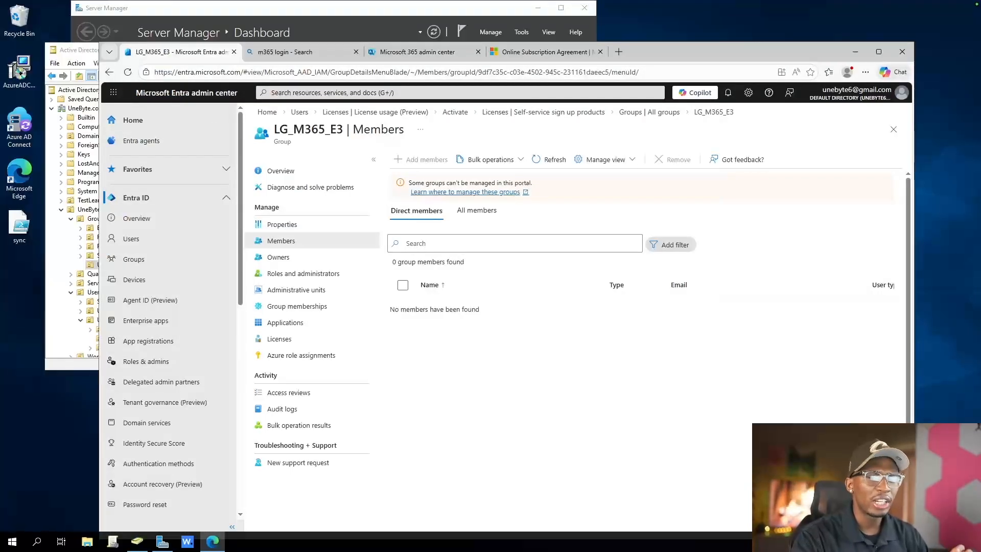
# Switch the Entra admin center to the Unebyte administrator account and return to Active Directory Users and Computers
pyautogui.click(856, 93)
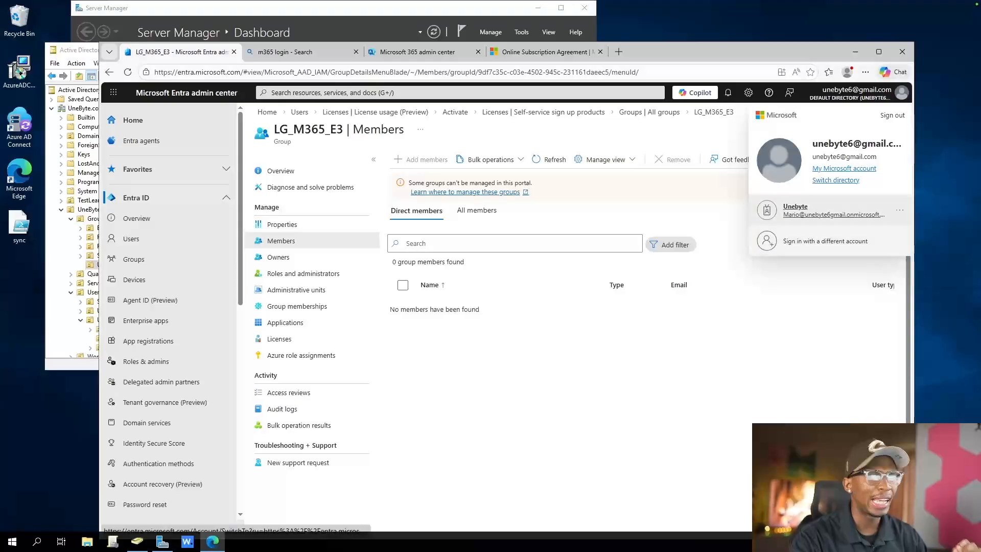
pyautogui.click(812, 210)
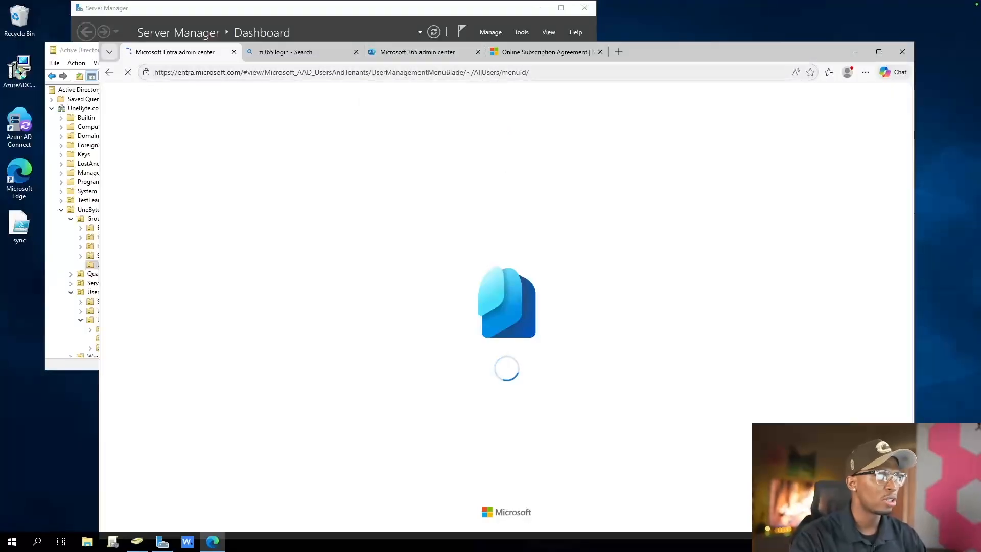
pyautogui.click(137, 541)
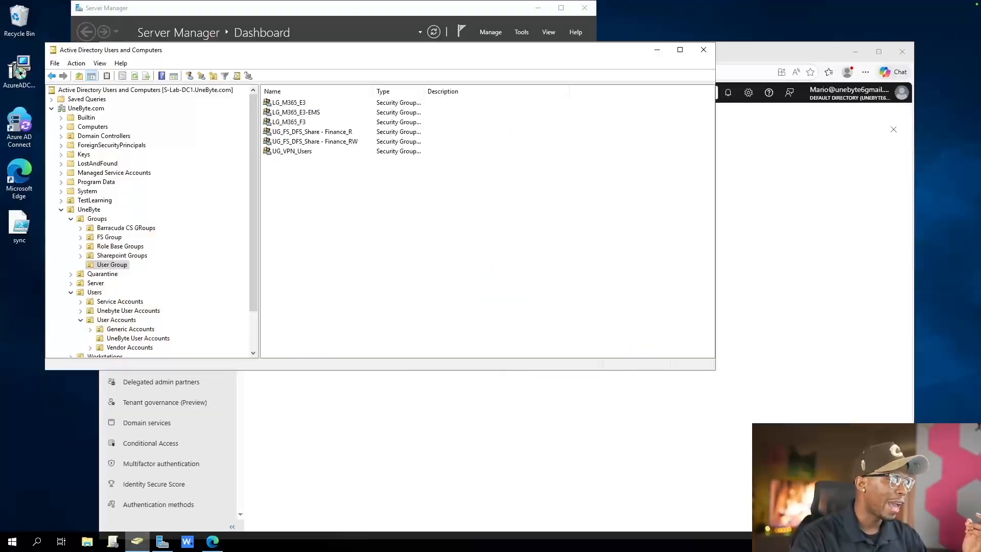
# Look over the UneByte OU tree, switch to the Microsoft 365 admin center, and check the details of the user account with the -a suffix
pyautogui.scroll(-1, 151, 222)
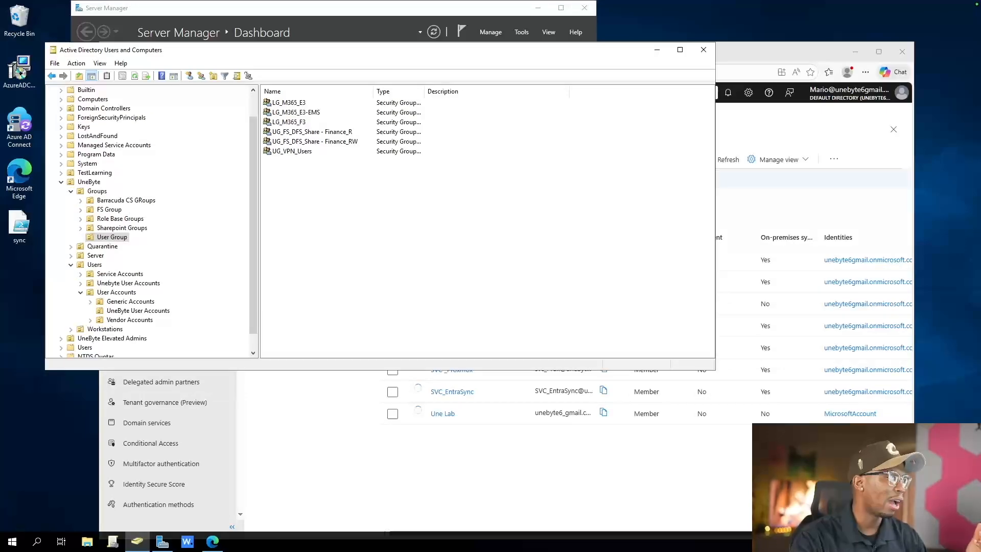
pyautogui.scroll(-1, 151, 222)
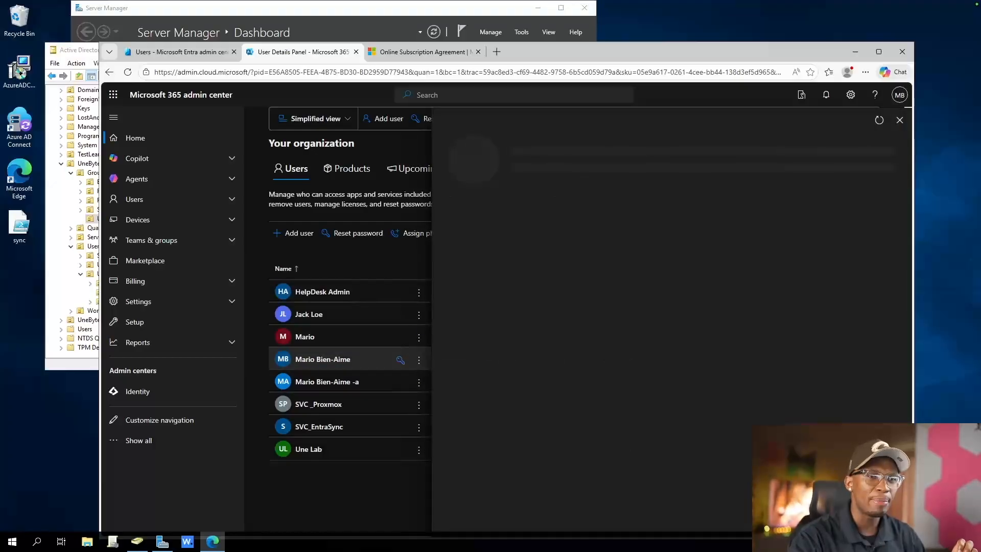
pyautogui.click(900, 120)
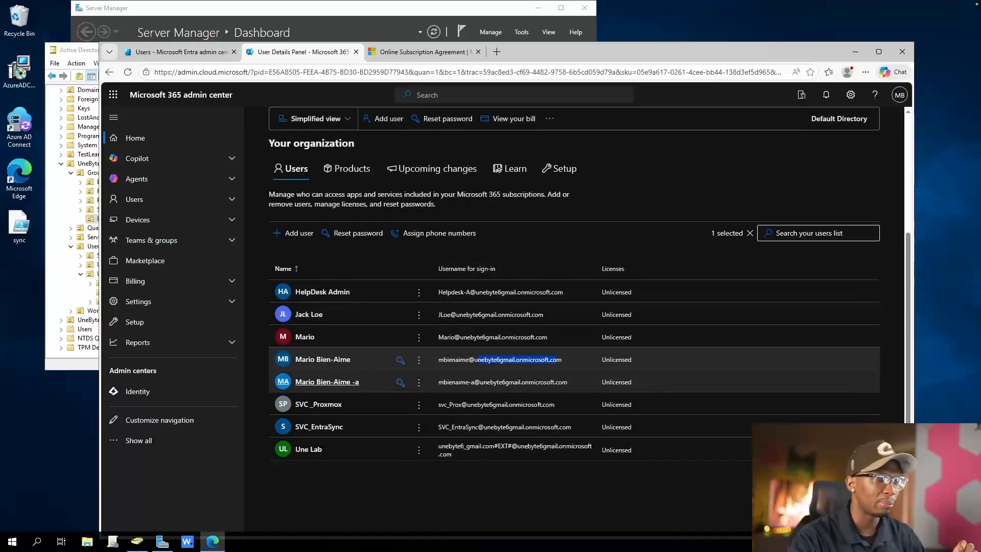
pyautogui.click(326, 382)
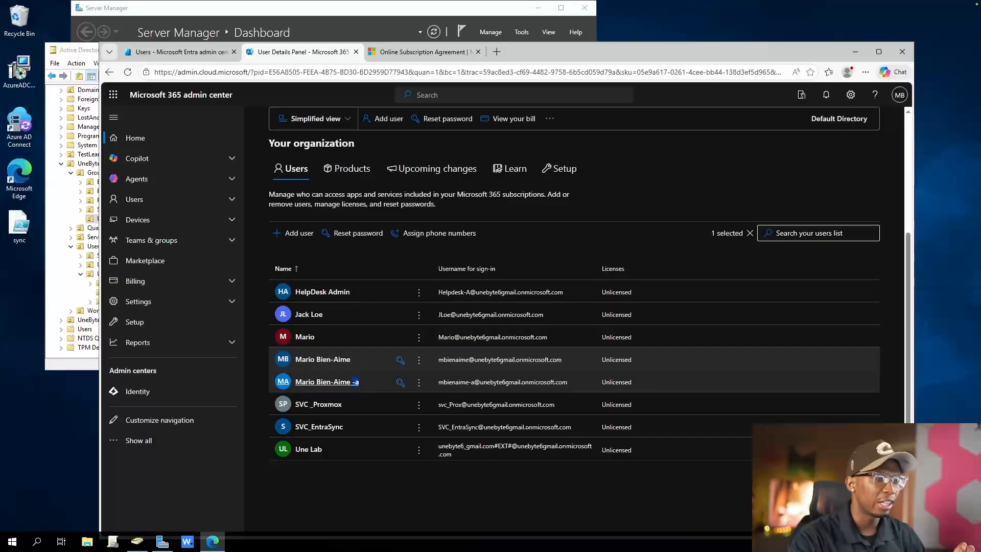
pyautogui.click(355, 382)
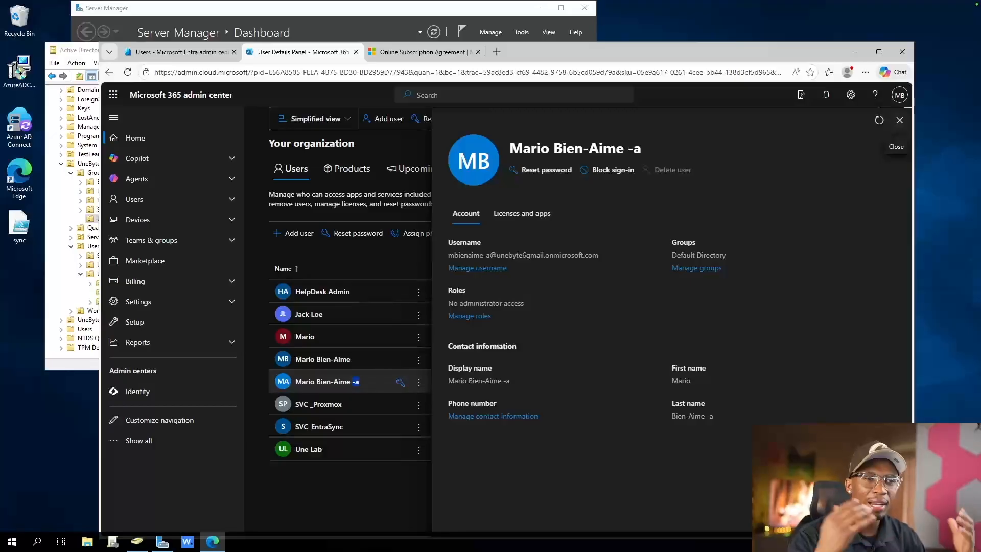
pyautogui.click(899, 120)
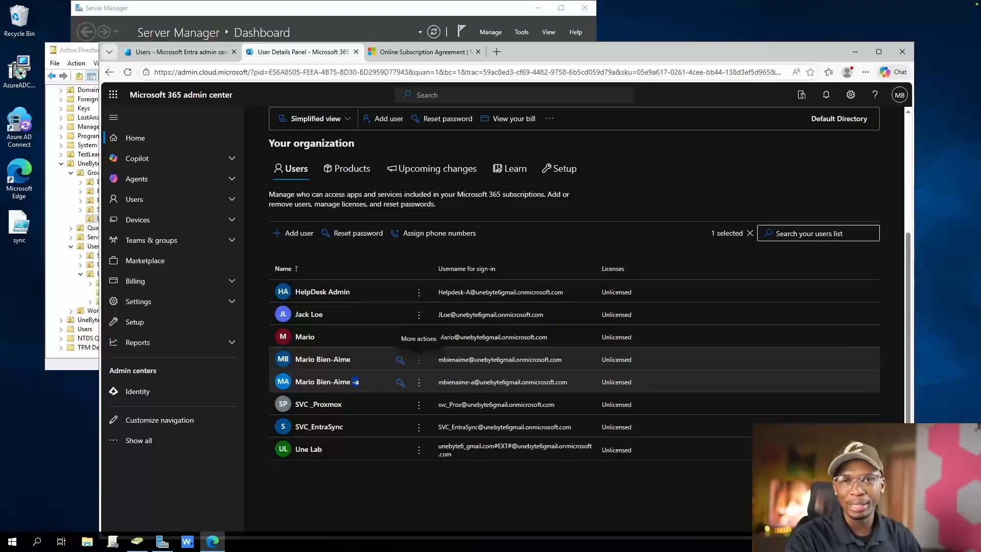
# Open the product license settings of the standard user account, the one matching the -a account but without the suffix
pyautogui.click(419, 359)
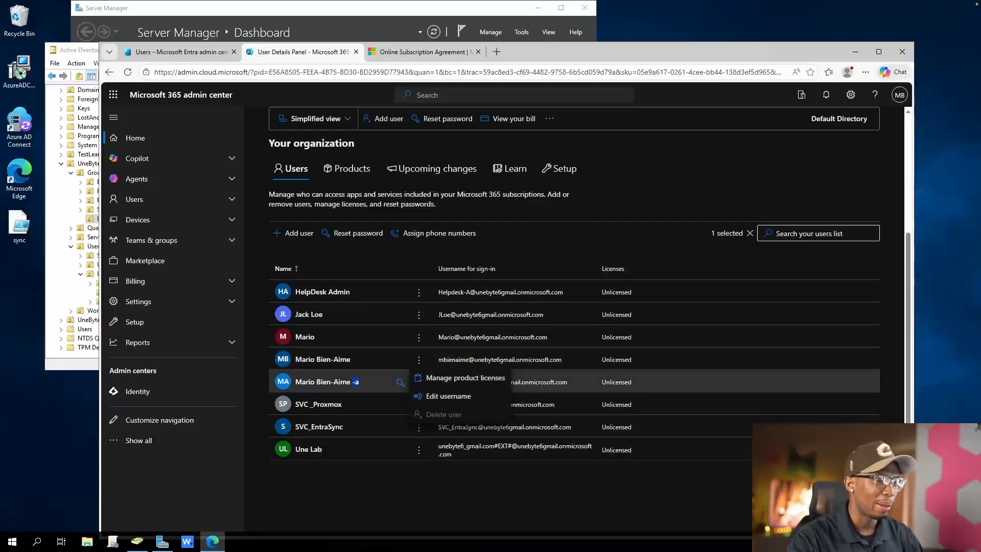
pyautogui.click(441, 377)
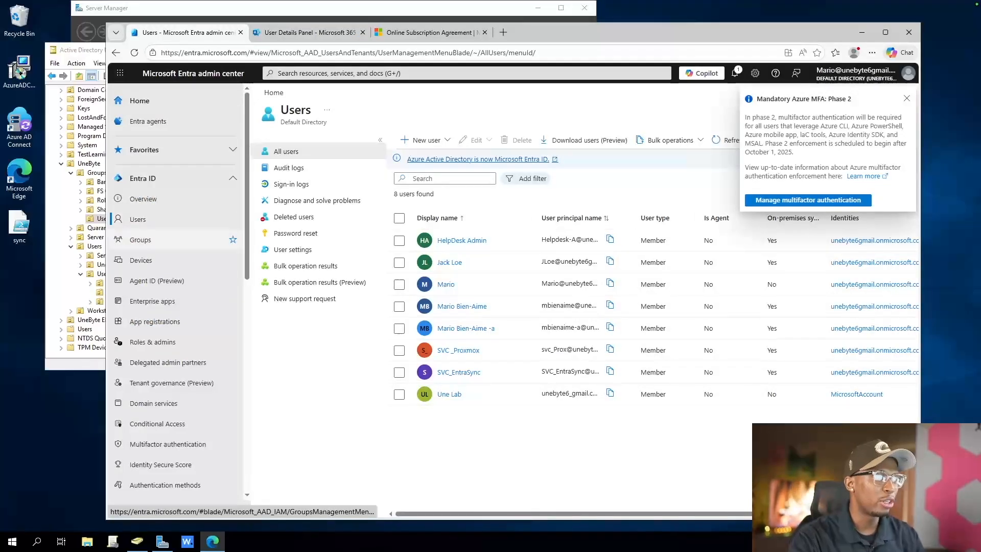
# Switch to the Entra admin center and view the synced LG_M365 license groups in the list of all groups
pyautogui.click(140, 240)
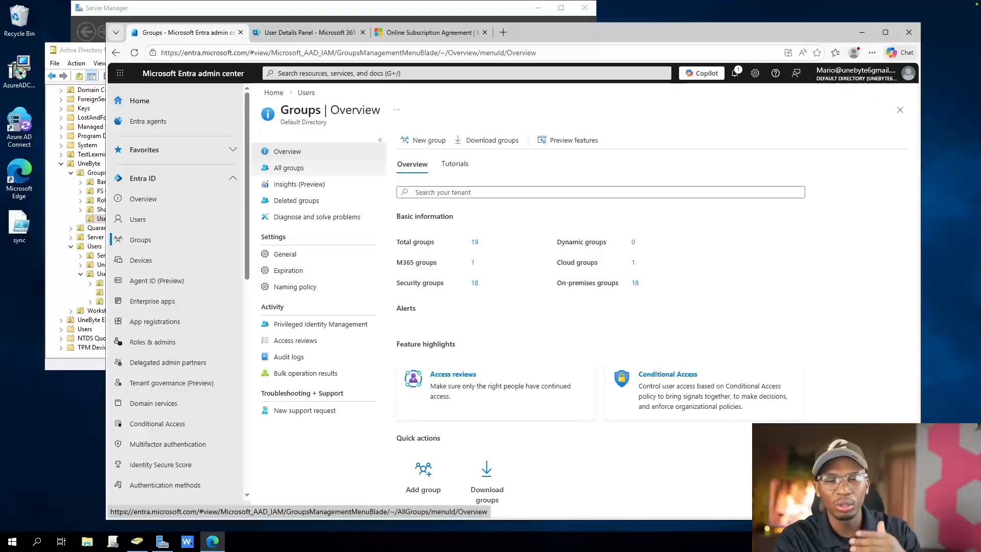
pyautogui.click(289, 167)
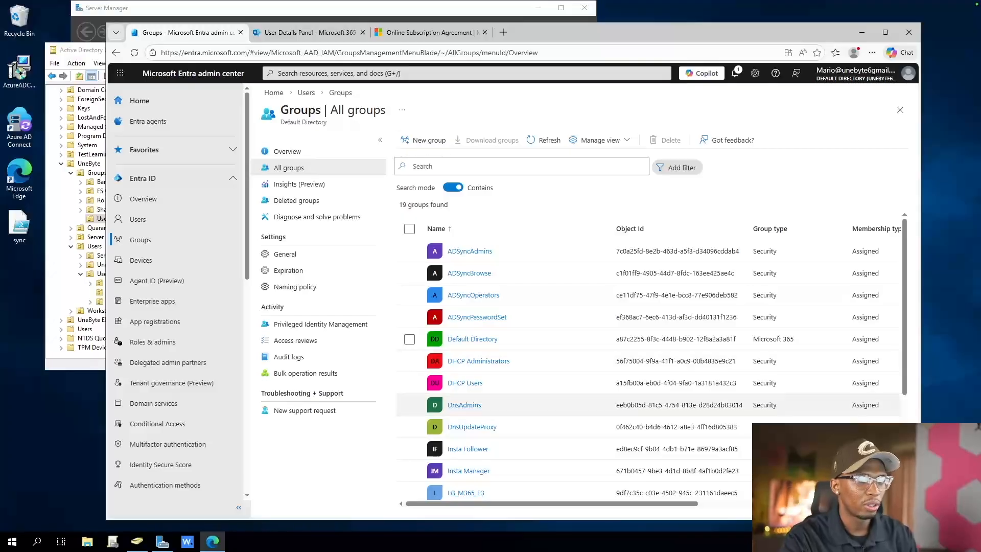
pyautogui.scroll(-3, 491, 428)
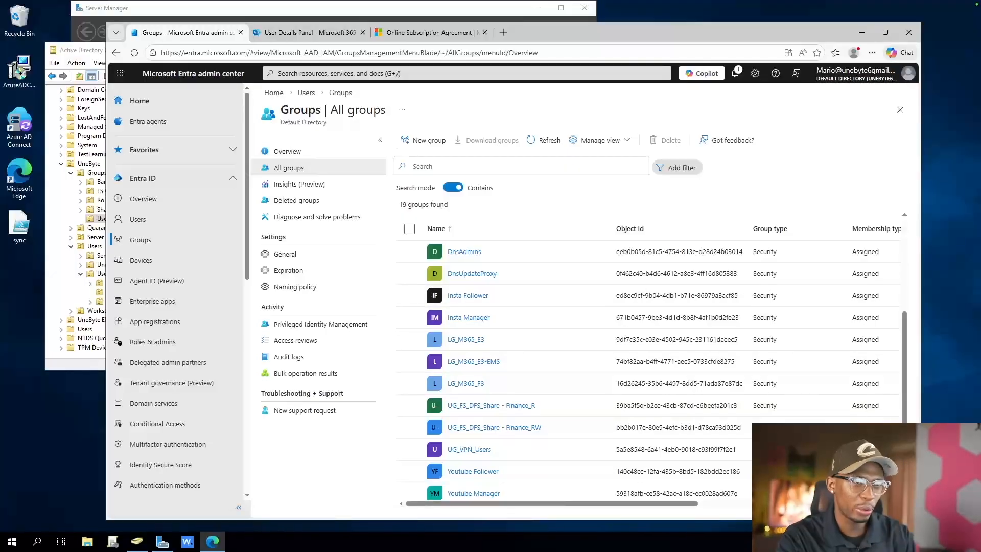
# Return to the standard user's licenses in the Microsoft 365 admin center, save the Microsoft 365 E3 assignment, and close the user details
pyautogui.click(309, 33)
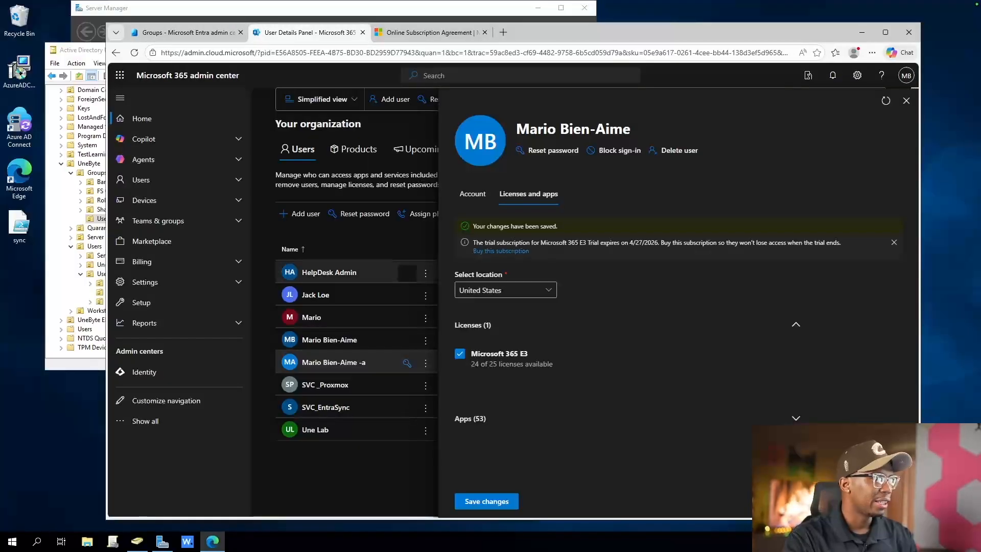
pyautogui.click(486, 501)
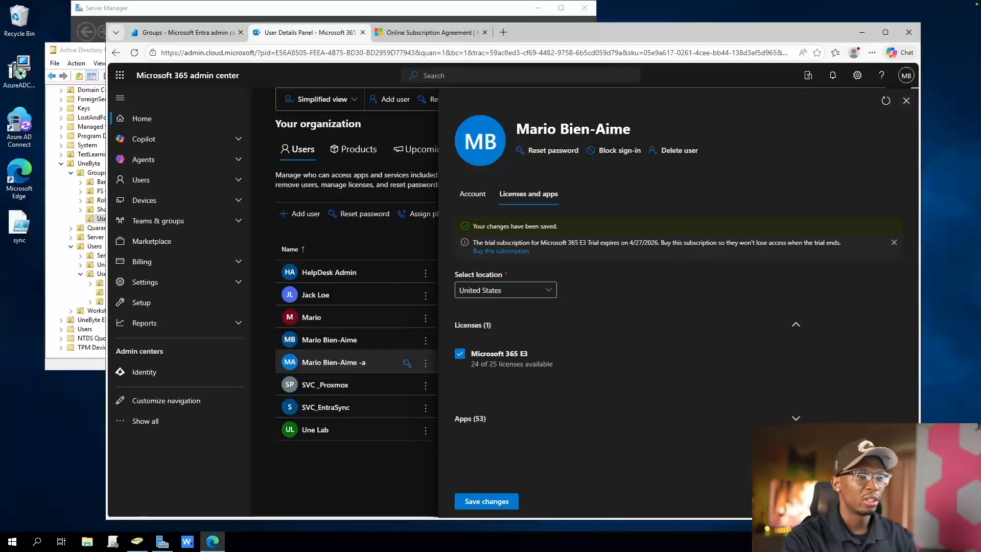
pyautogui.click(906, 101)
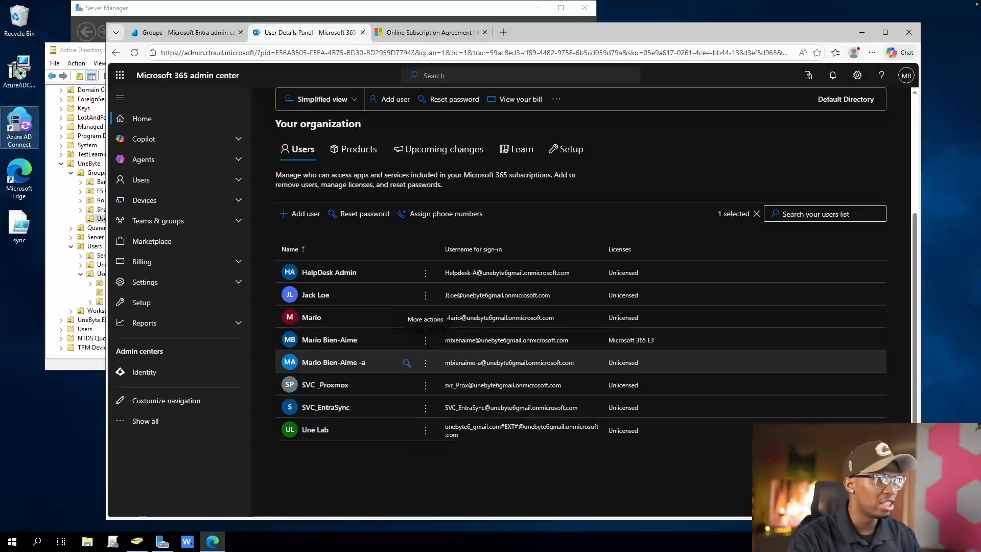
# Switch back to the Entra admin center and open the Conditional Access policies page
pyautogui.click(185, 32)
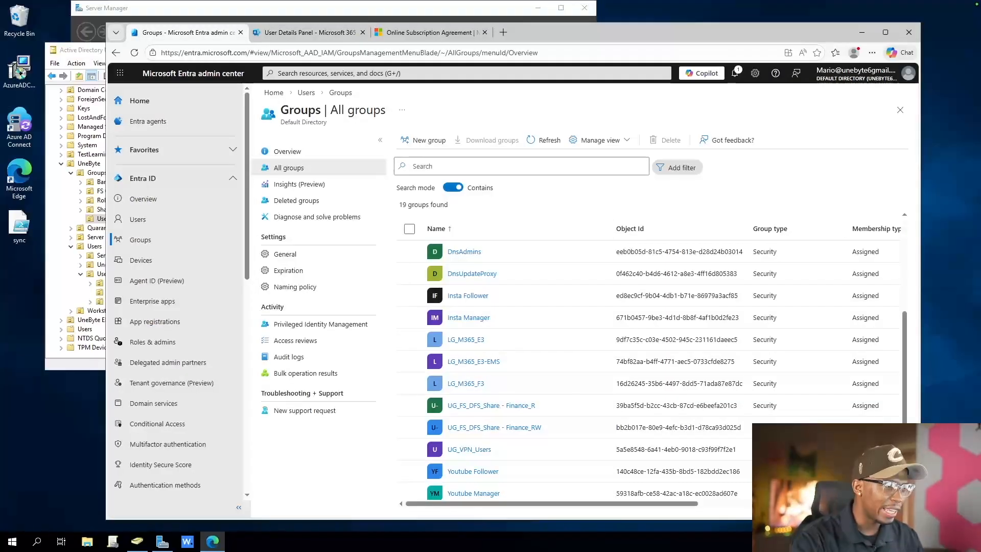
pyautogui.scroll(-3, 153, 357)
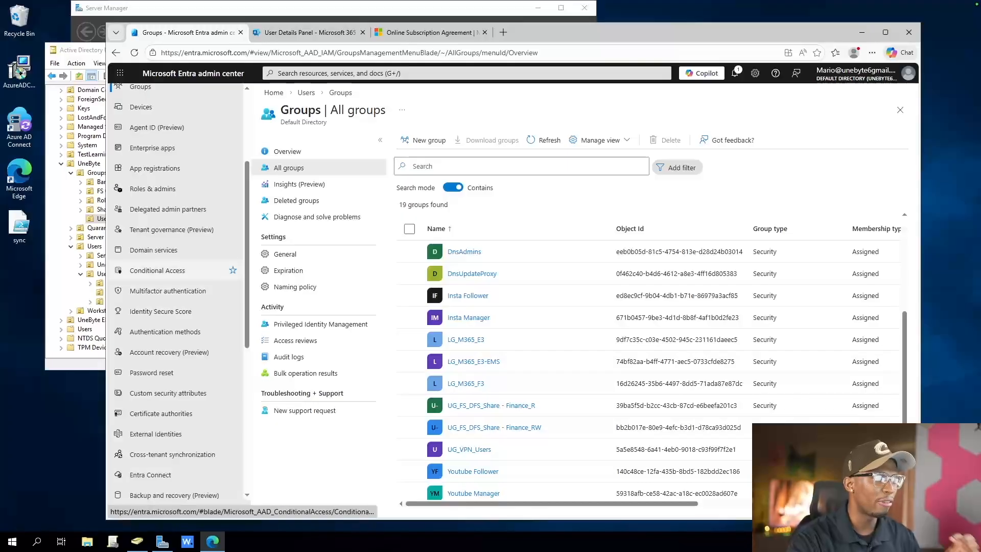
pyautogui.click(157, 270)
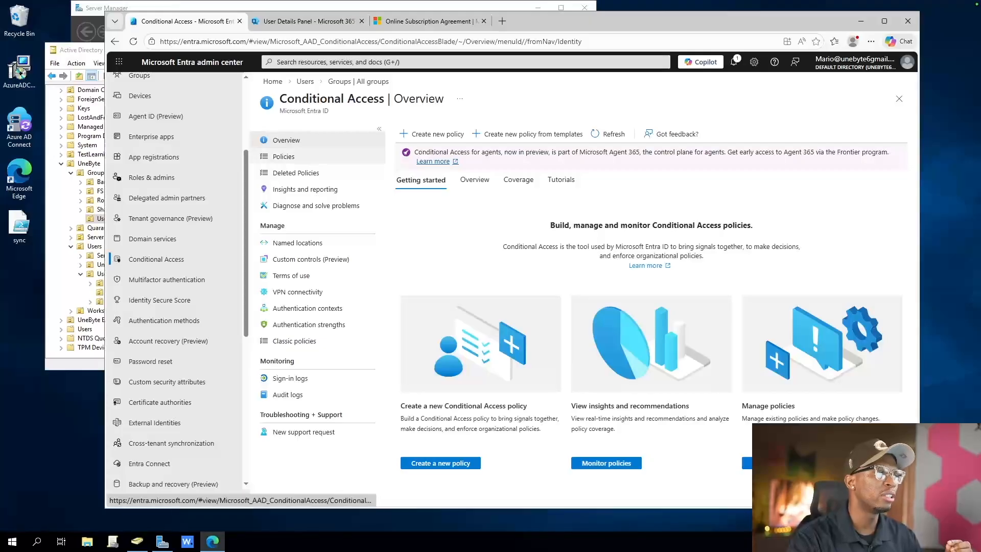
pyautogui.click(283, 156)
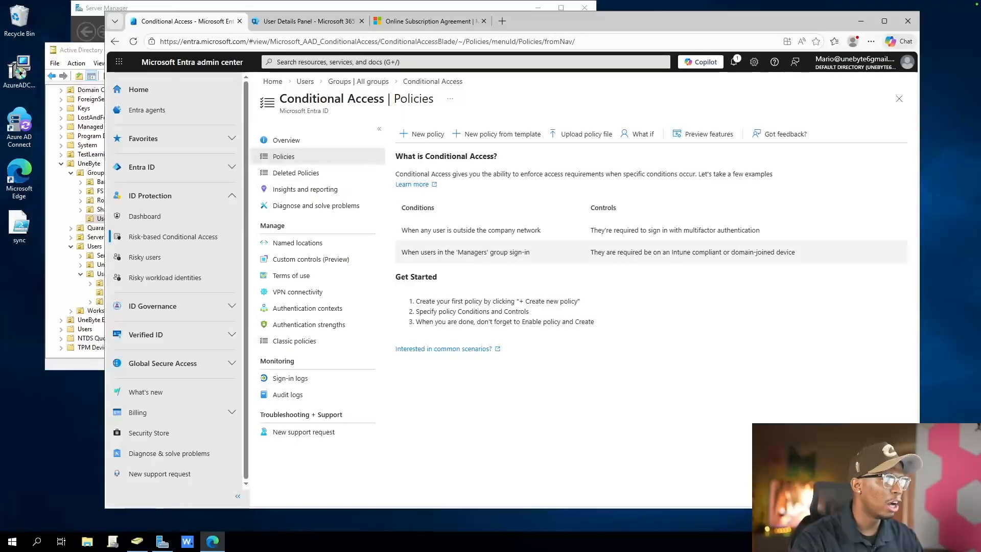
# Start a new Conditional Access policy, try the On and Off enforcement states, and leave Enable policy set to Report-only
pyautogui.click(423, 134)
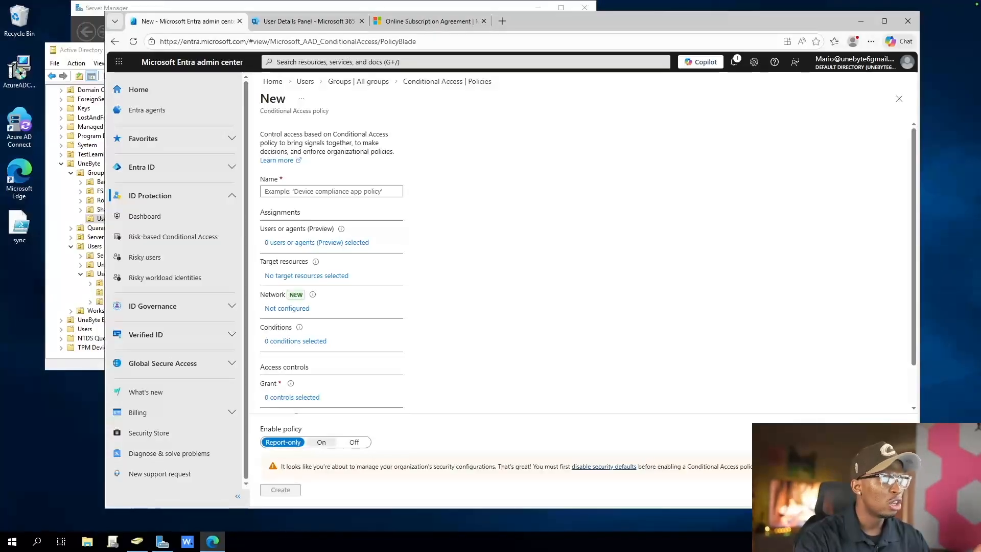
pyautogui.click(321, 442)
pyautogui.click(354, 442)
pyautogui.click(283, 442)
pyautogui.click(321, 442)
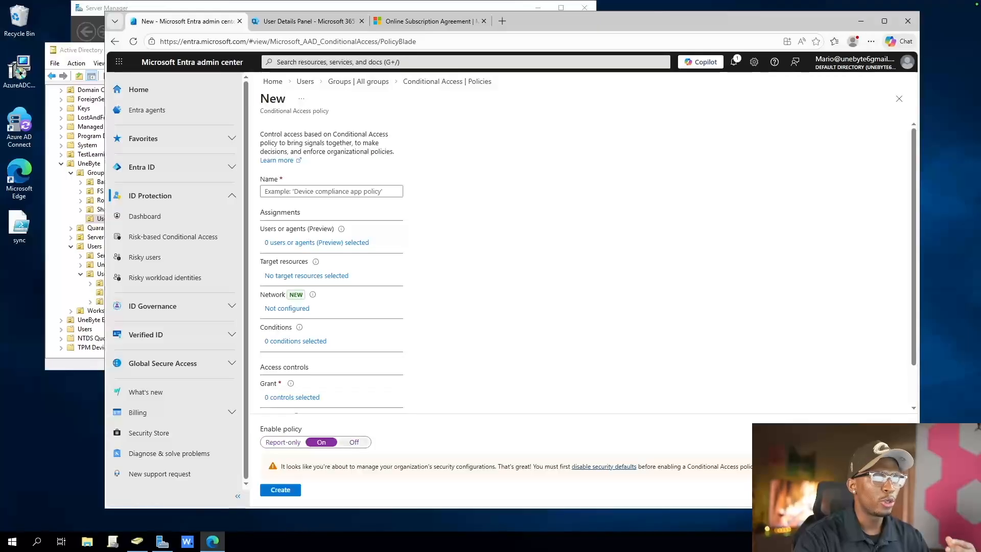
pyautogui.click(354, 442)
pyautogui.click(284, 442)
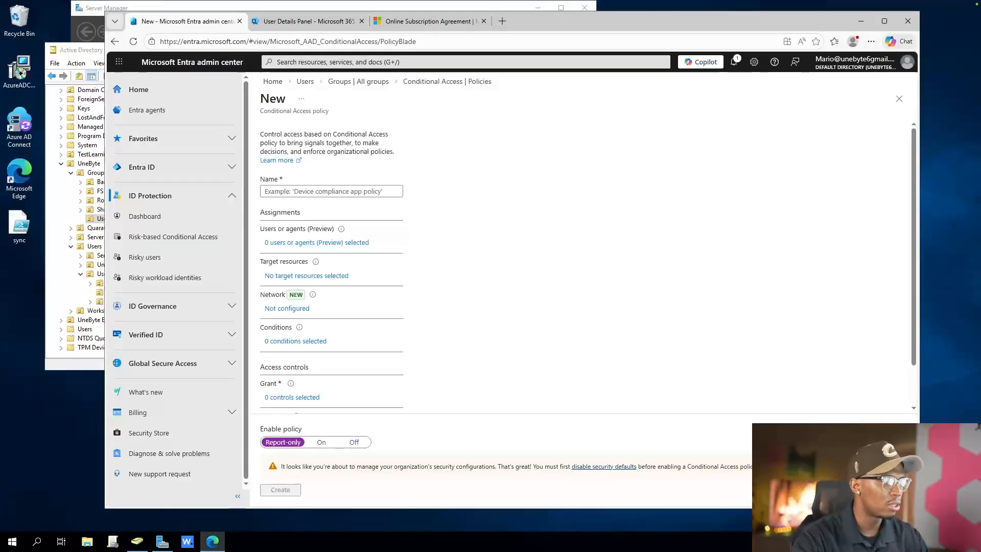
pyautogui.moveTo(260, 428); pyautogui.dragTo(302, 429)
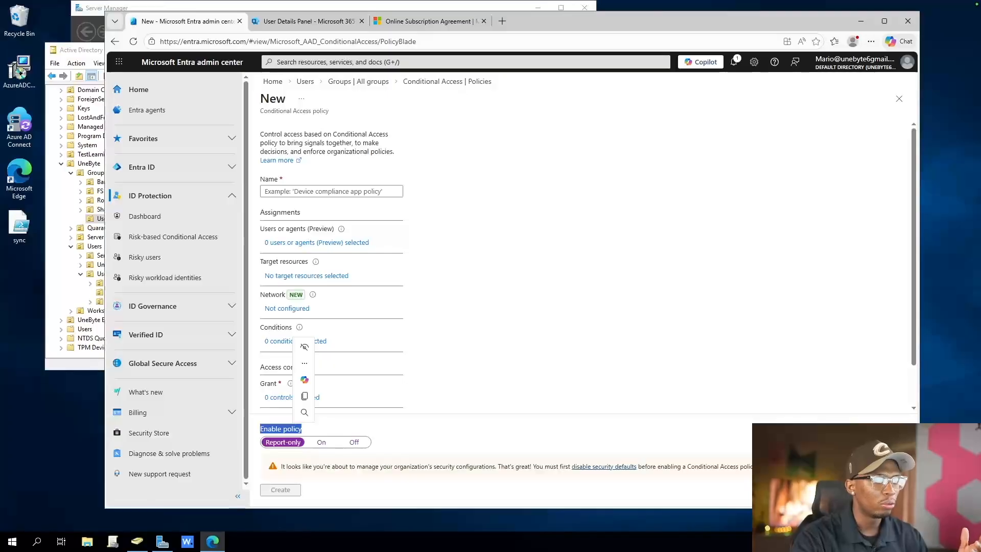
pyautogui.click(321, 443)
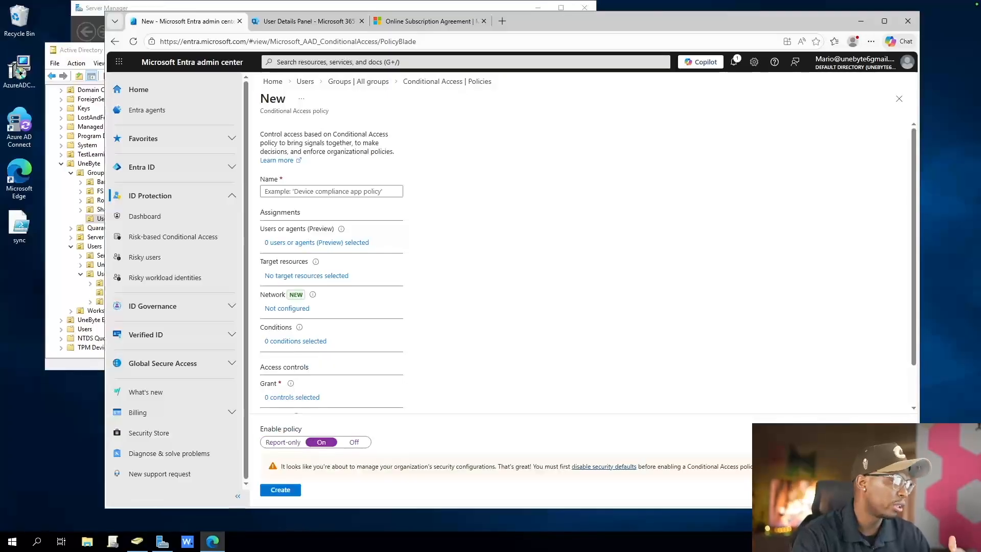
pyautogui.click(283, 442)
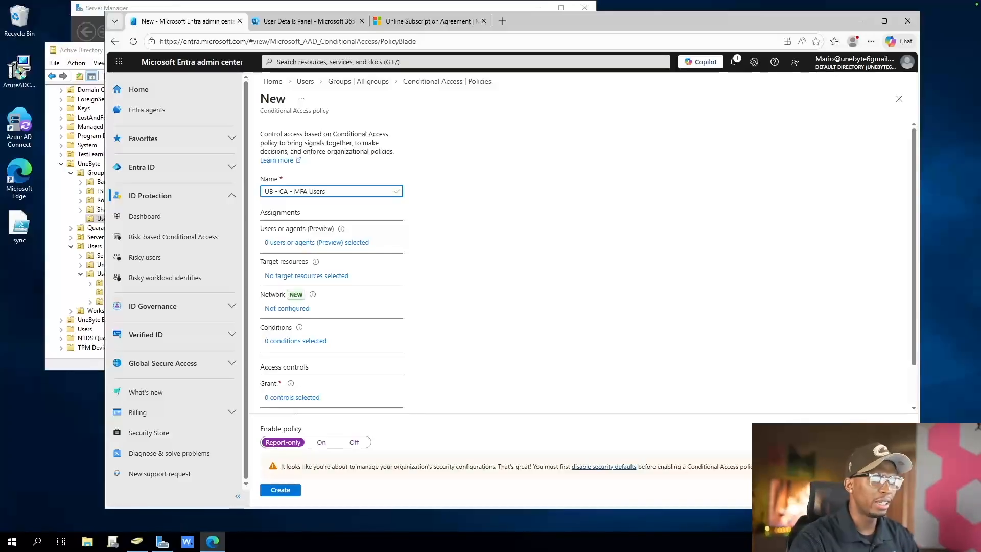
# Name the Conditional Access policy "UB - CA - MFA - AllUsers"
pyautogui.scroll(-2, 587, 265)
pyautogui.scroll(2, 588, 266)
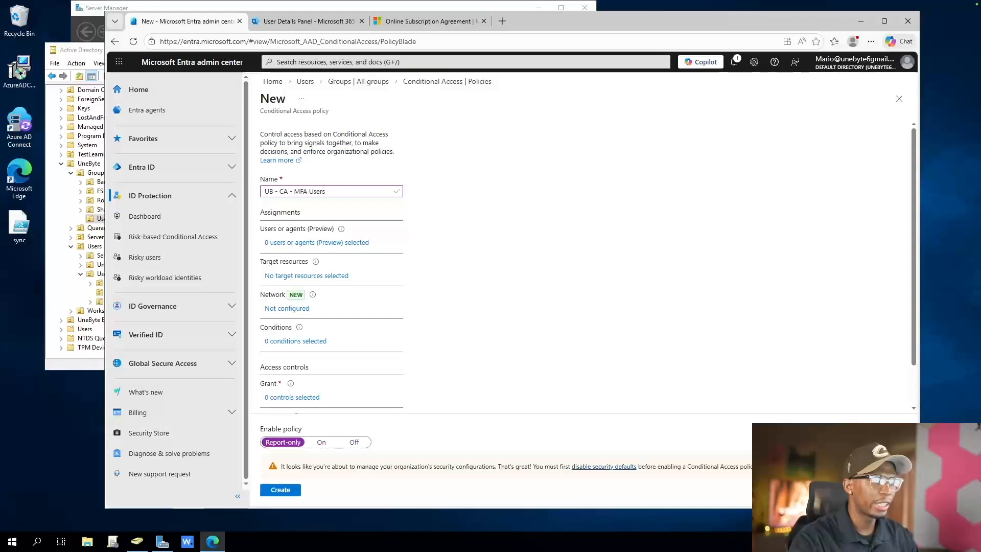
pyautogui.click(309, 191)
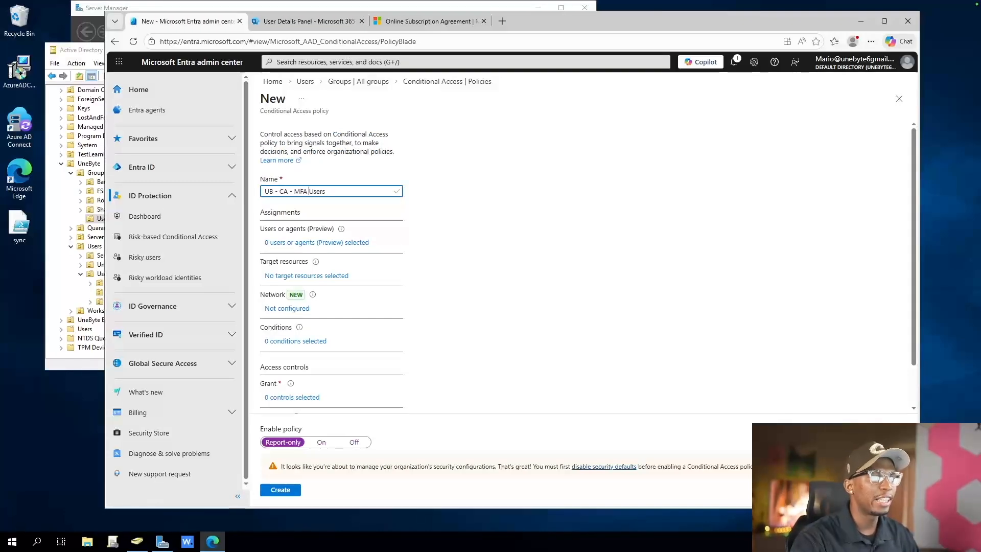
pyautogui.press('BackSpace')
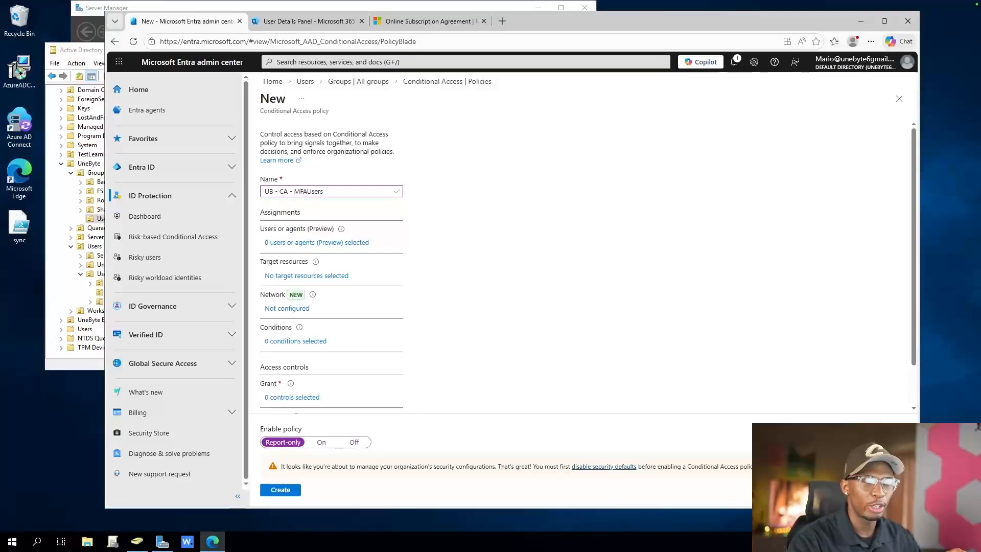
pyautogui.moveTo(273, 191); pyautogui.dragTo(263, 191)
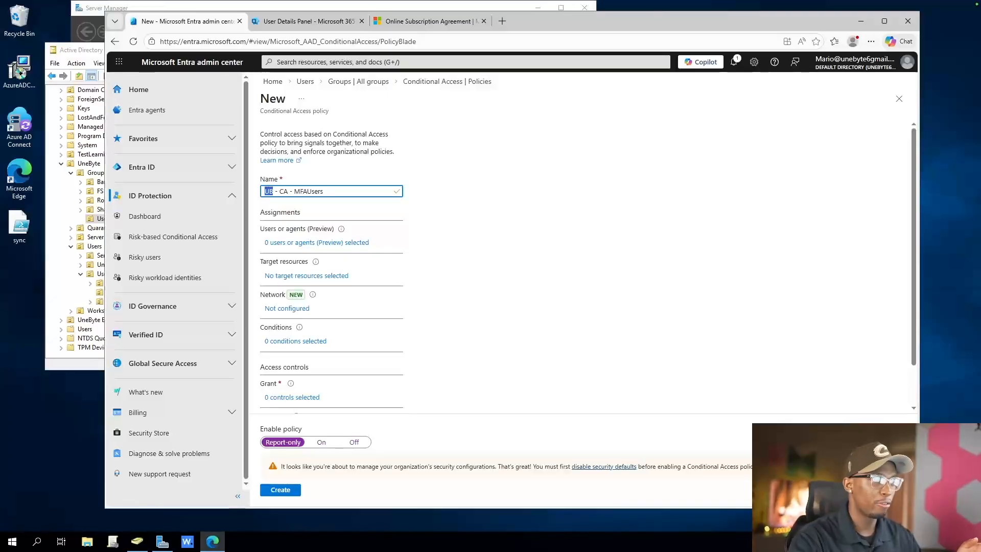
pyautogui.click(269, 191)
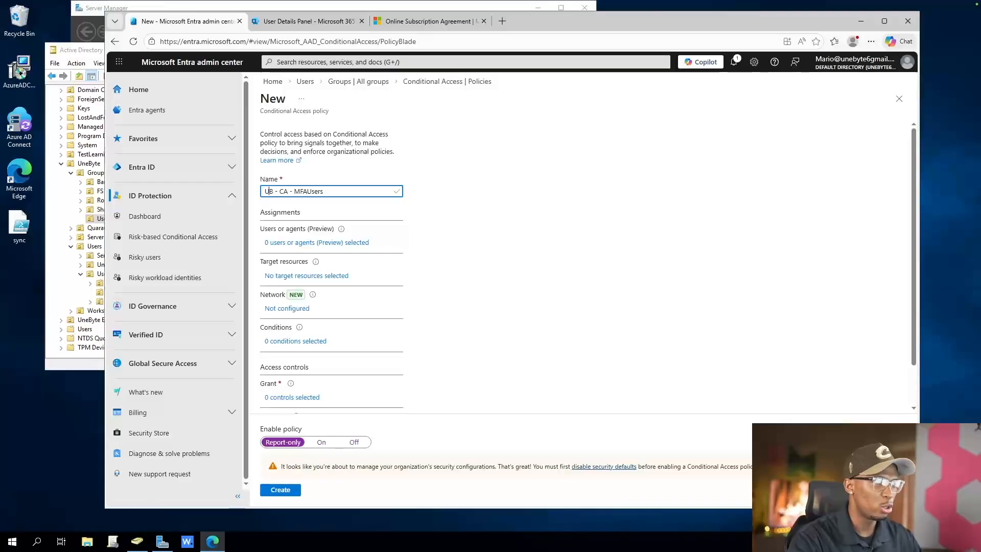
pyautogui.moveTo(288, 191)
pyautogui.mouseDown()
pyautogui.moveTo(275, 191)
pyautogui.moveTo(308, 191)
pyautogui.moveTo(294, 191)
pyautogui.mouseUp()
pyautogui.click(294, 191)
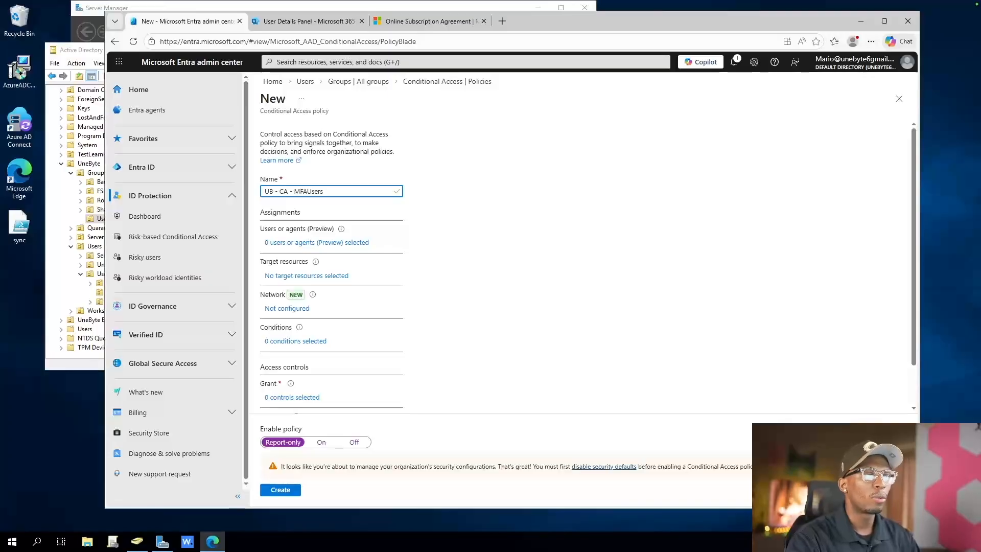
pyautogui.write('- ')
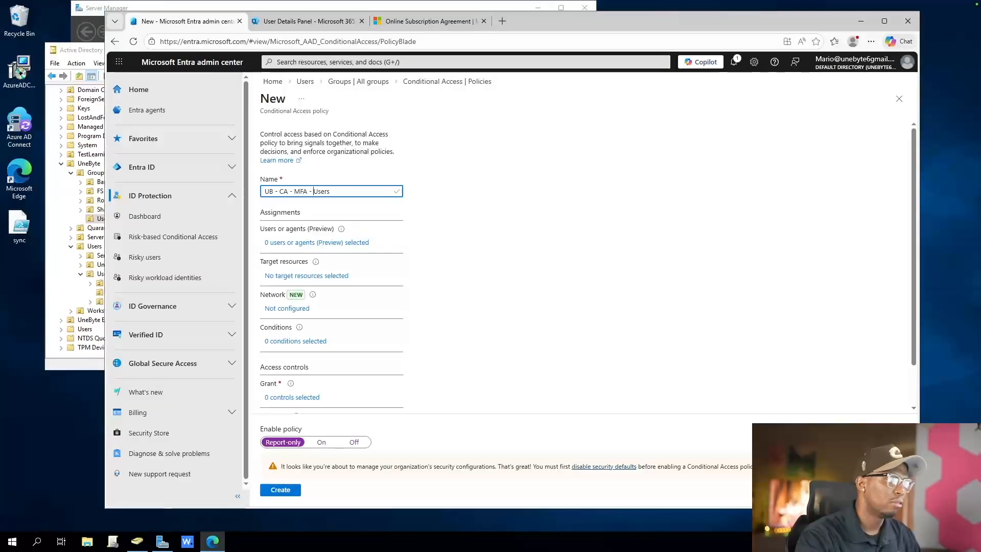
pyautogui.write('All')
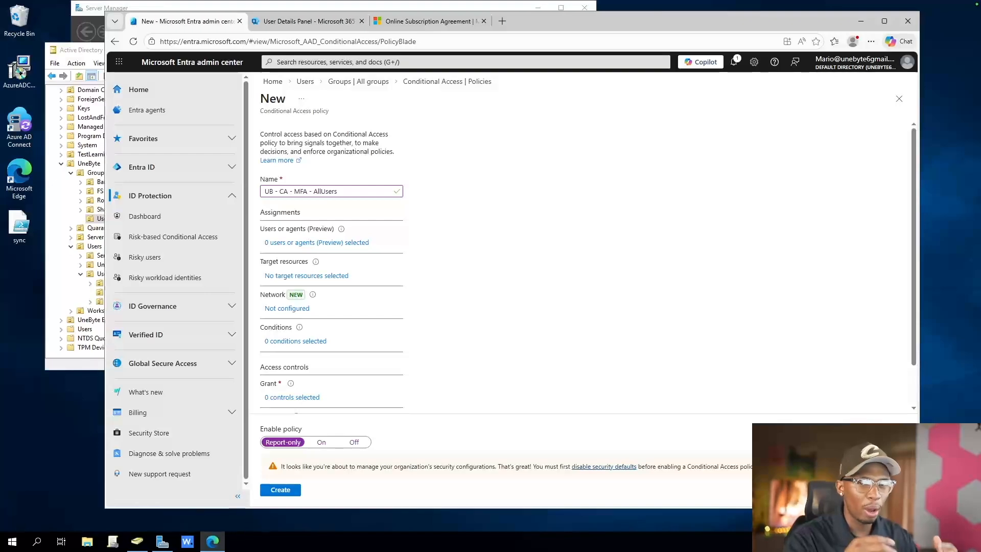
# Assign the policy to all users and set its target resources to All resources (formerly 'All cloud apps')
pyautogui.click(316, 243)
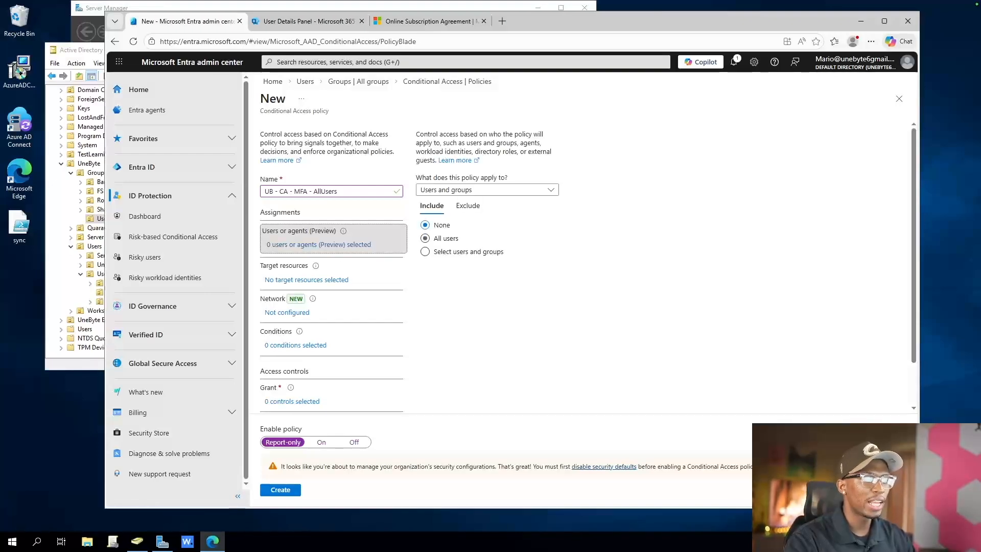
pyautogui.click(426, 238)
pyautogui.click(307, 280)
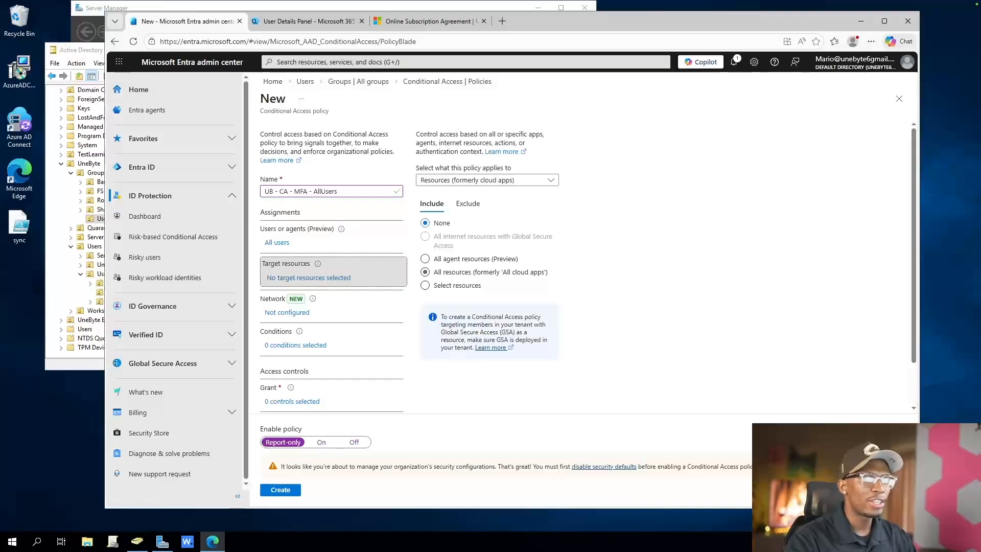
pyautogui.click(425, 271)
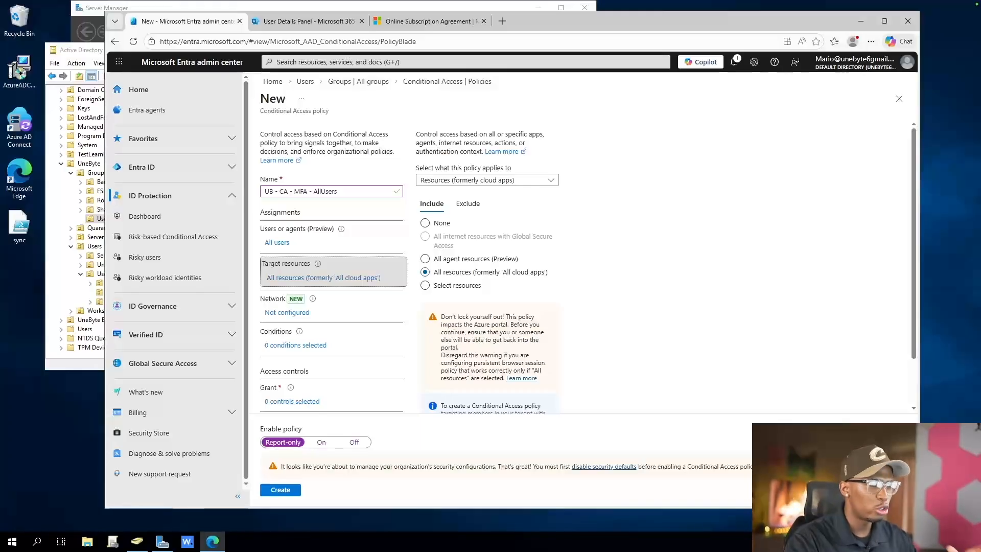
# Try configuring the policy's Network assignment, review its Include and Exclude location options, and set Configure back to No
pyautogui.click(287, 312)
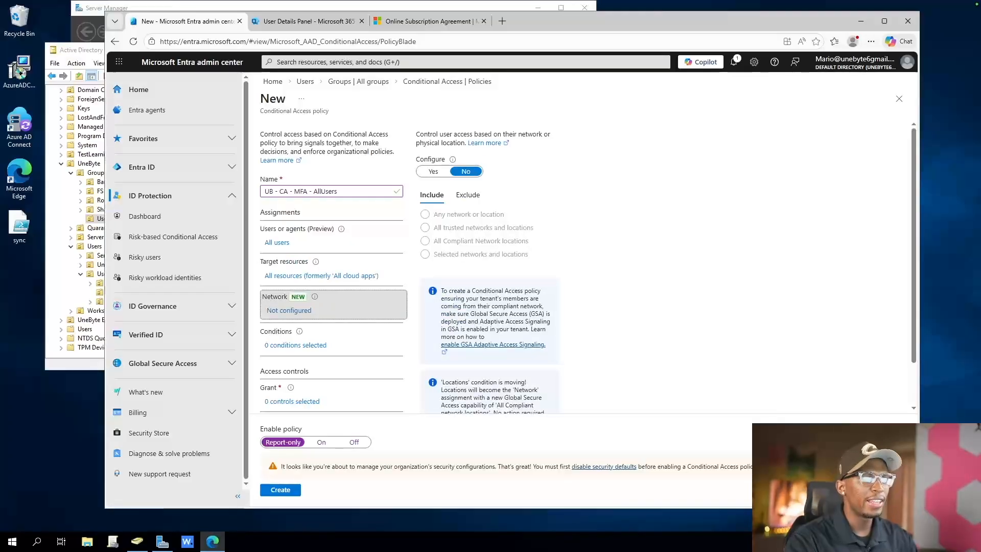
pyautogui.click(433, 171)
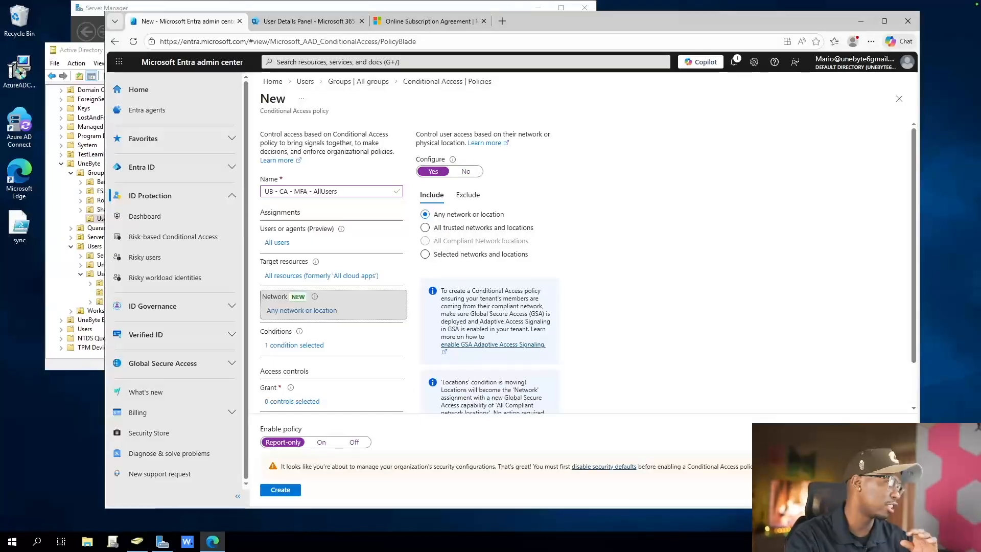
pyautogui.scroll(-2, 511, 256)
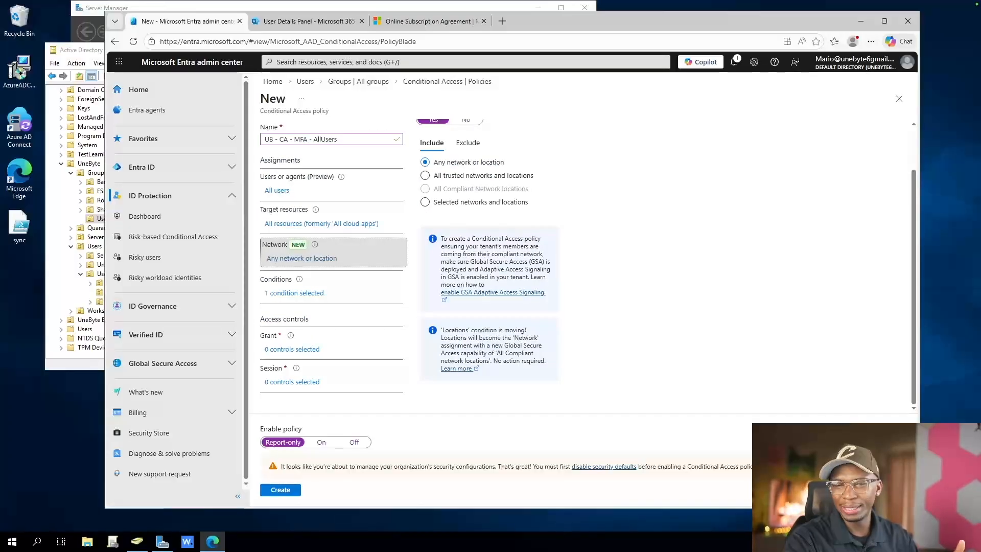
pyautogui.scroll(2, 510, 255)
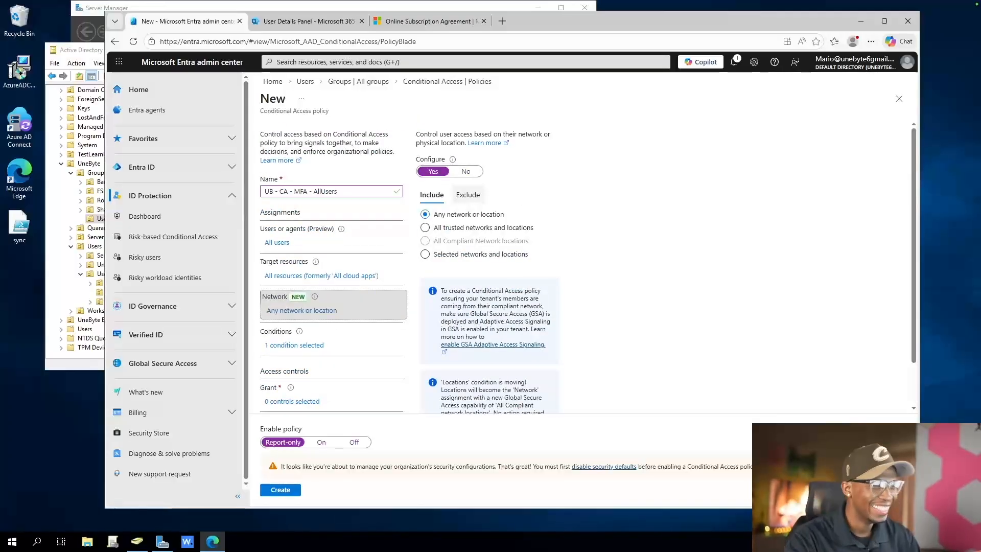
pyautogui.click(468, 195)
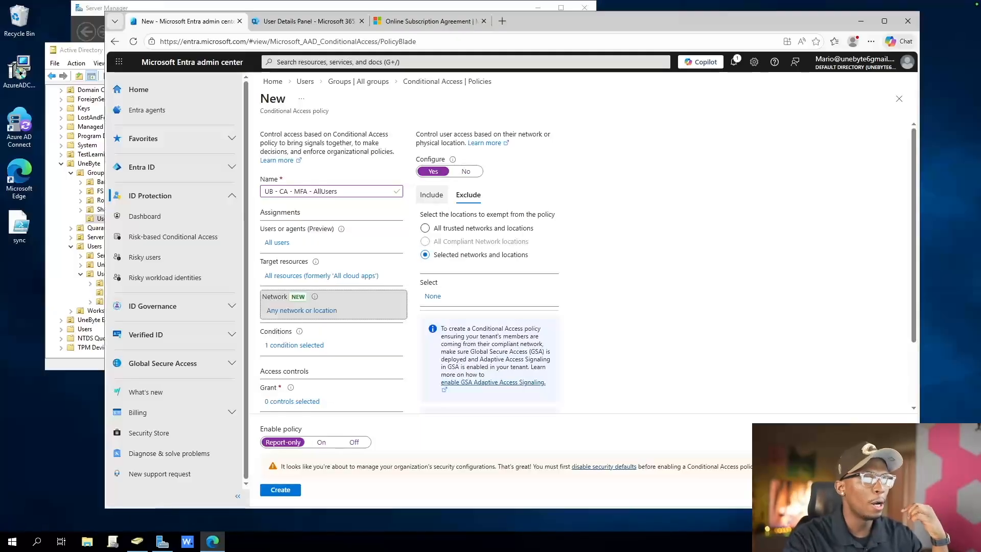
pyautogui.click(431, 194)
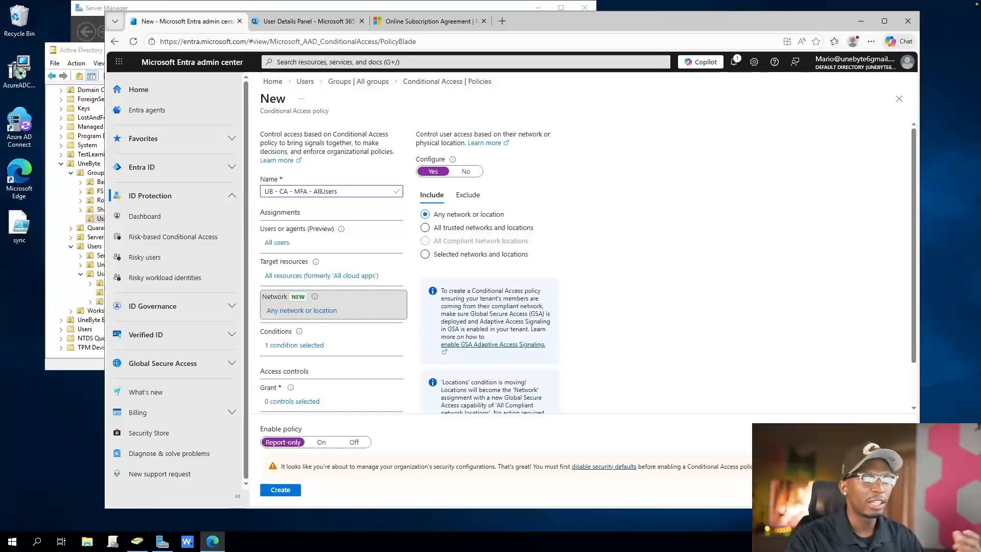
pyautogui.click(468, 195)
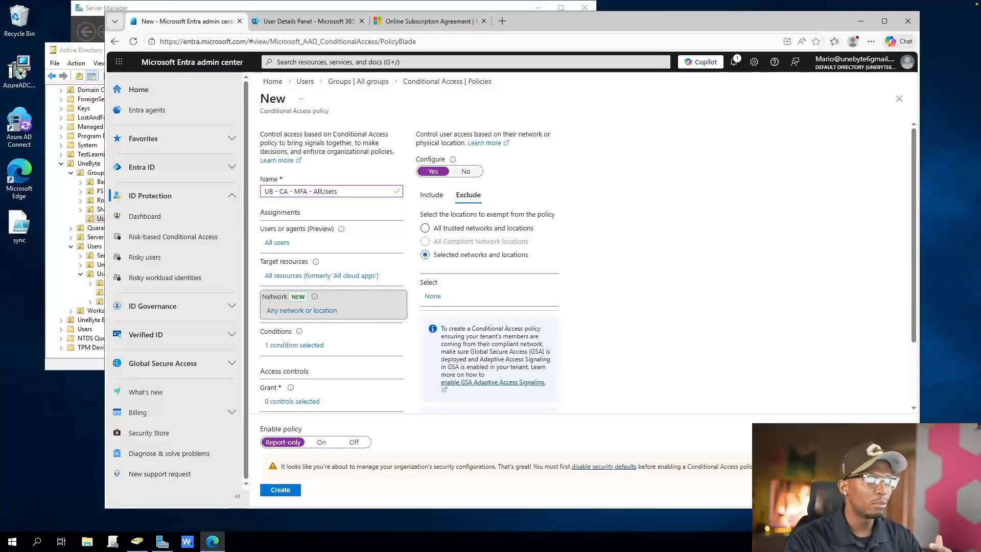
pyautogui.click(466, 172)
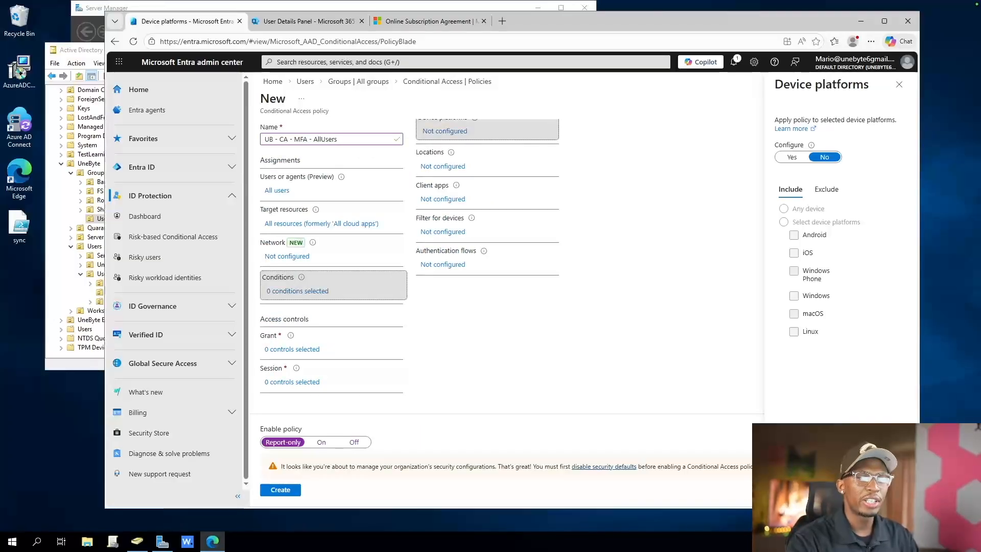
# Examine the Include and Exclude options of the Device platforms condition, leaving the condition unconfigured
pyautogui.scroll(1, 409, 256)
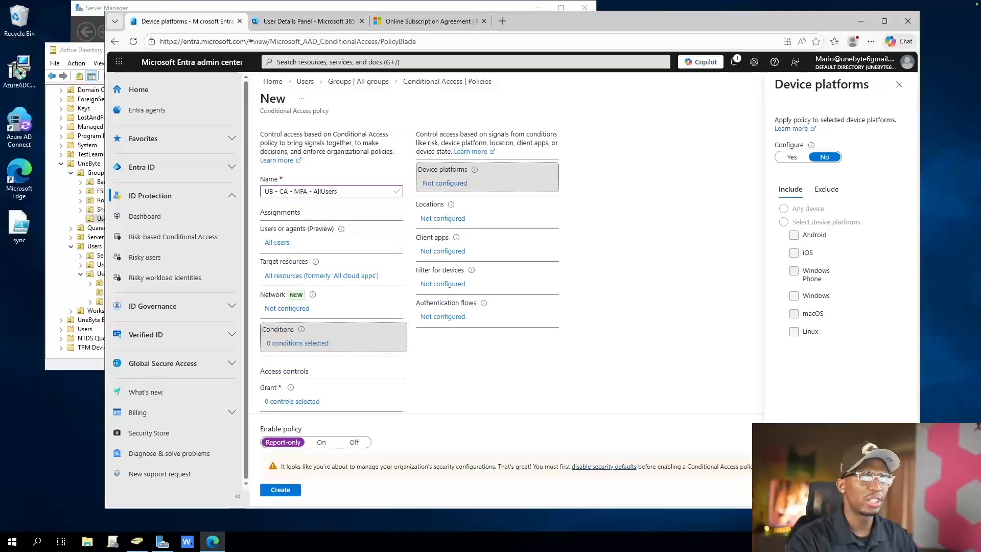
pyautogui.click(827, 189)
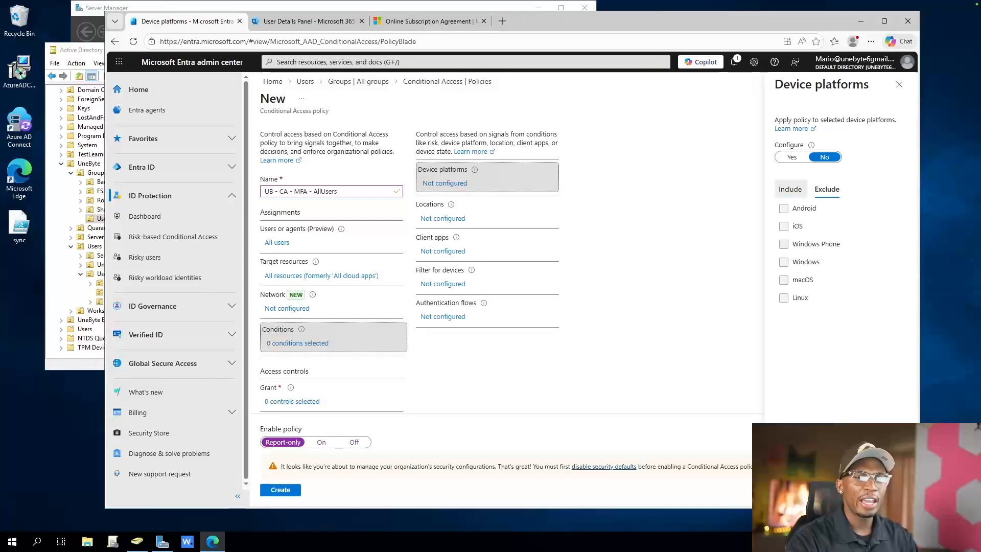
pyautogui.click(790, 189)
pyautogui.click(826, 189)
pyautogui.click(791, 189)
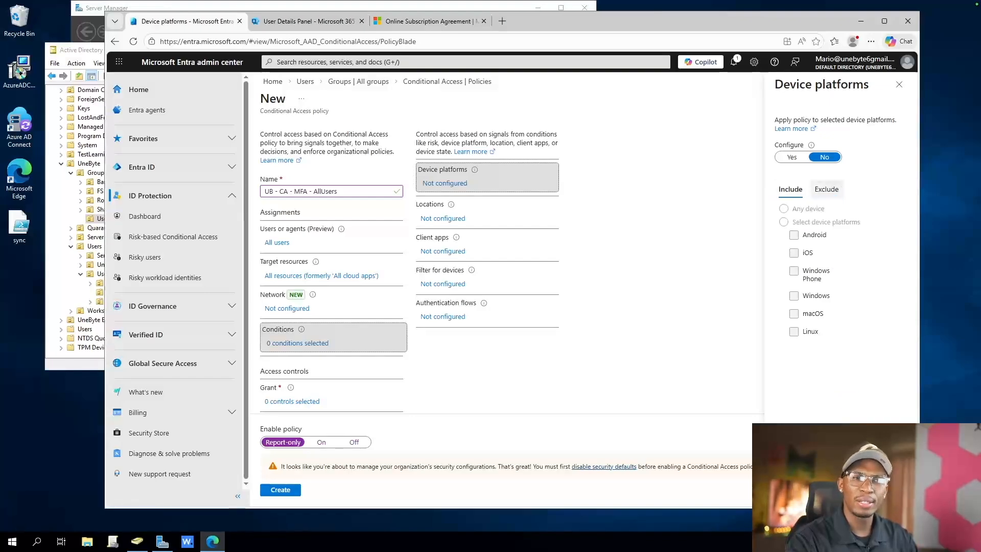
pyautogui.click(826, 189)
pyautogui.click(790, 189)
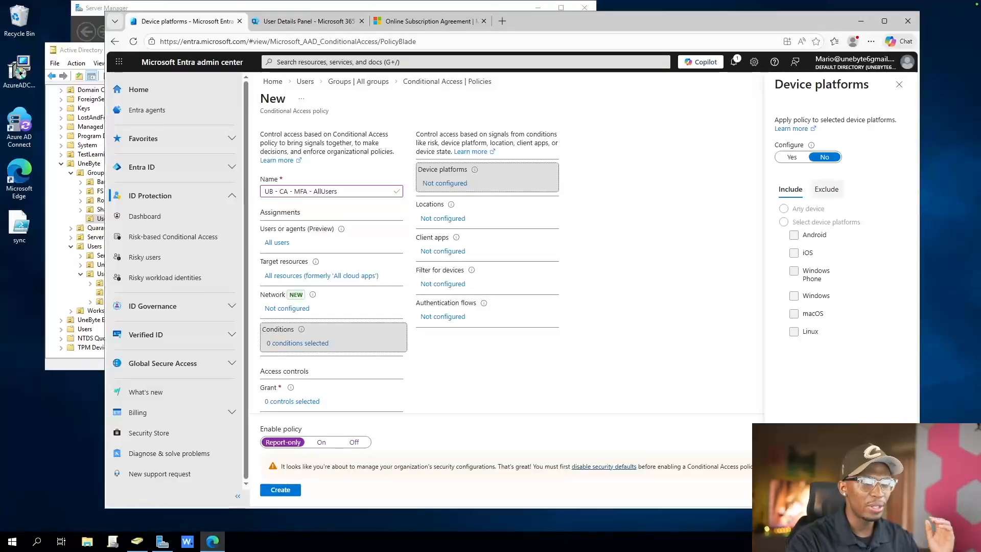
pyautogui.click(826, 189)
pyautogui.click(790, 189)
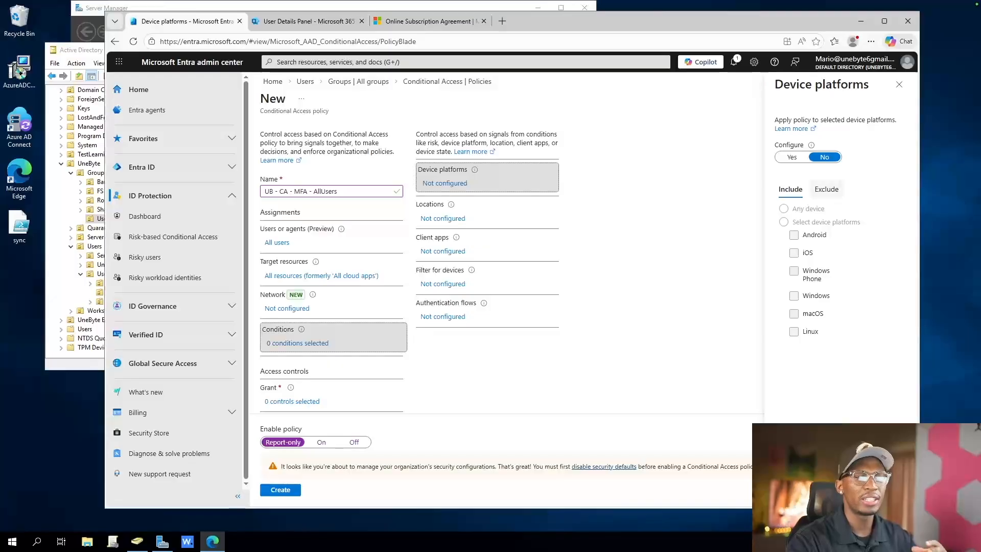
pyautogui.click(899, 84)
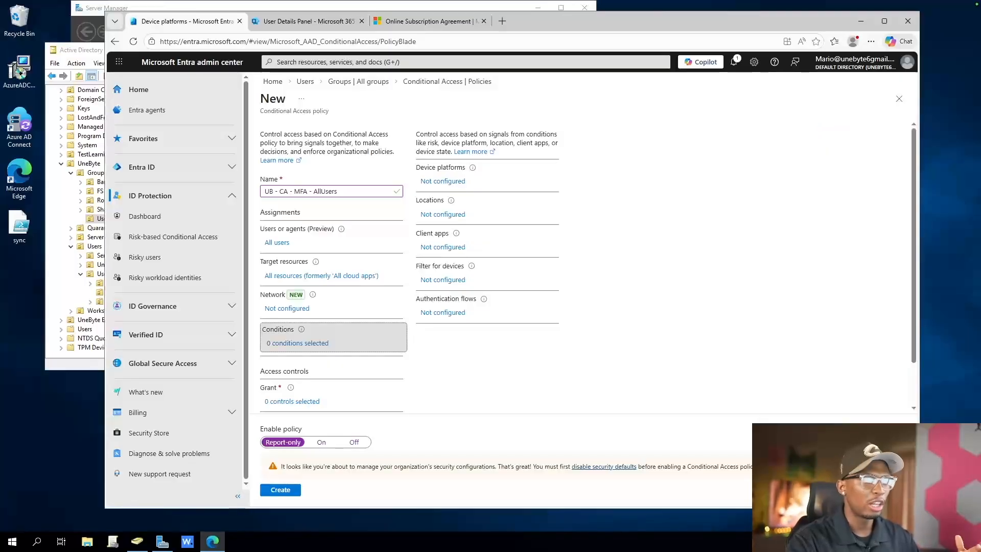
# Set the policy's Grant control to grant access with Require multifactor authentication
pyautogui.scroll(-2, 587, 268)
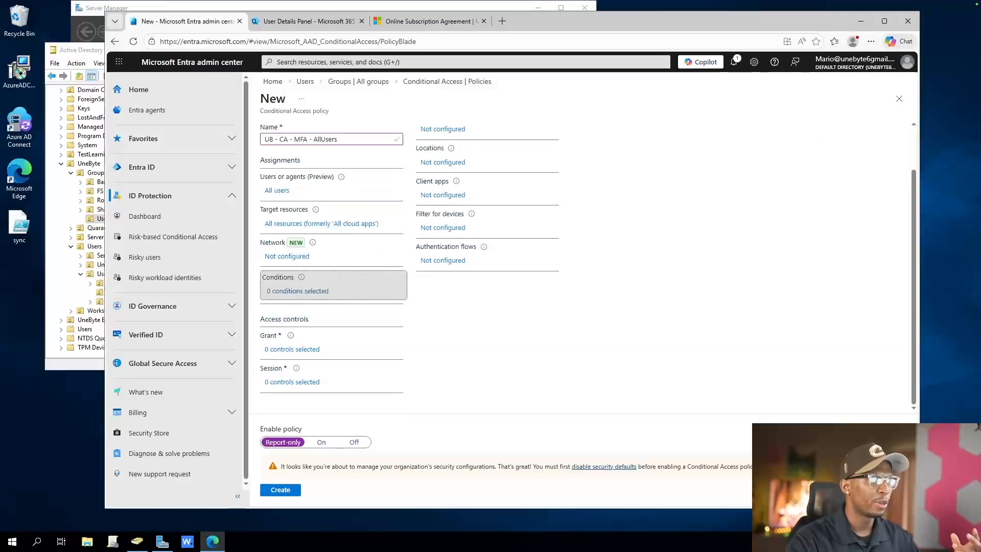
pyautogui.click(292, 350)
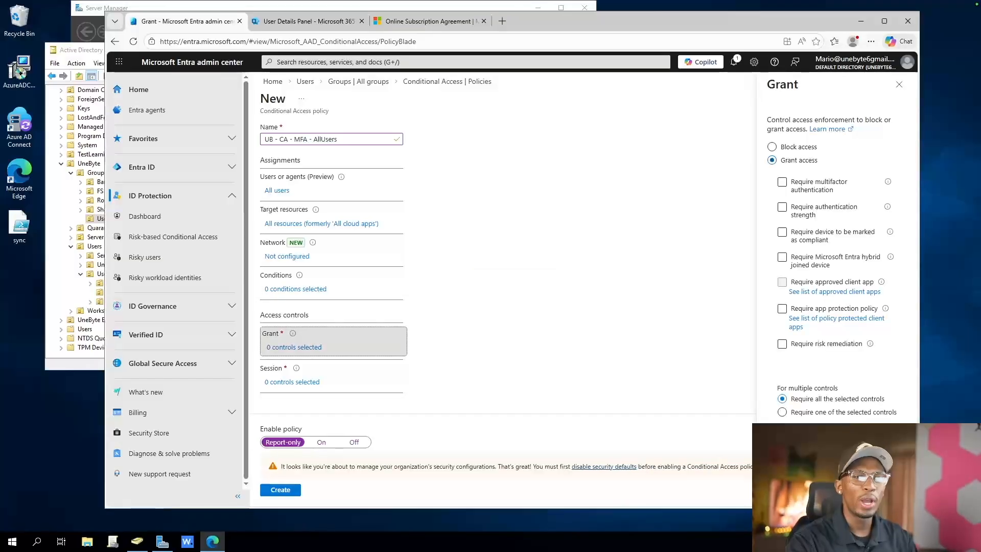
pyautogui.click(782, 182)
pyautogui.scroll(-3, 834, 256)
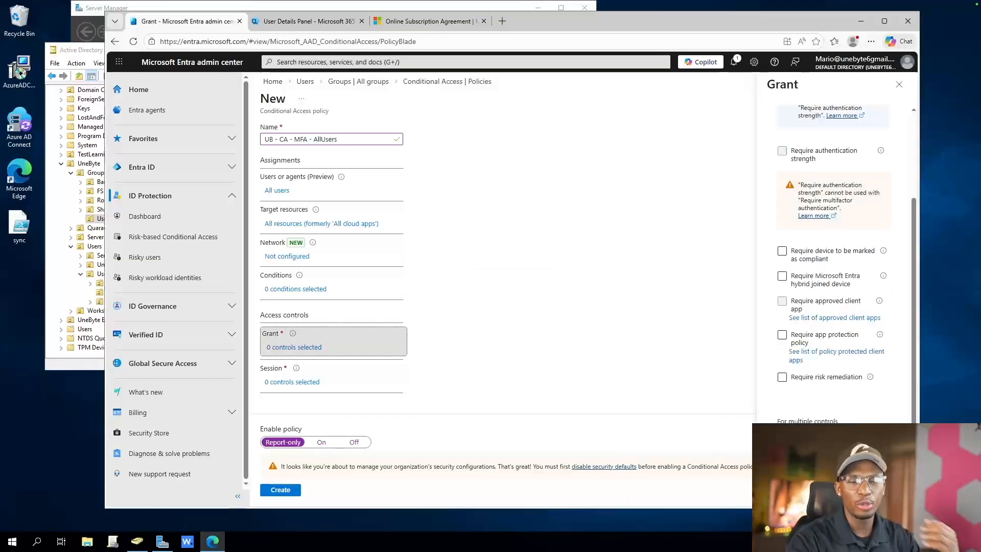
pyautogui.scroll(3, 834, 256)
pyautogui.click(885, 21)
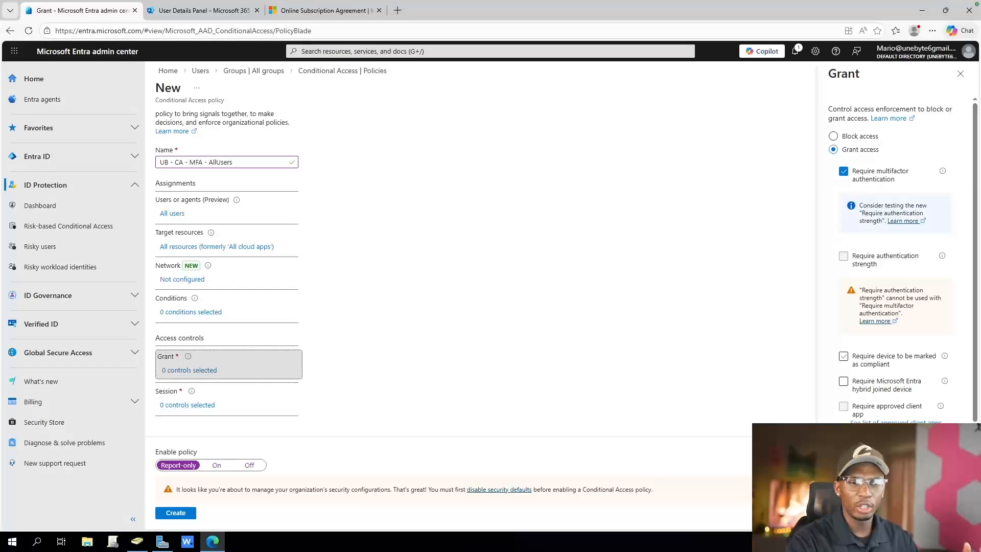
pyautogui.scroll(-2, 843, 356)
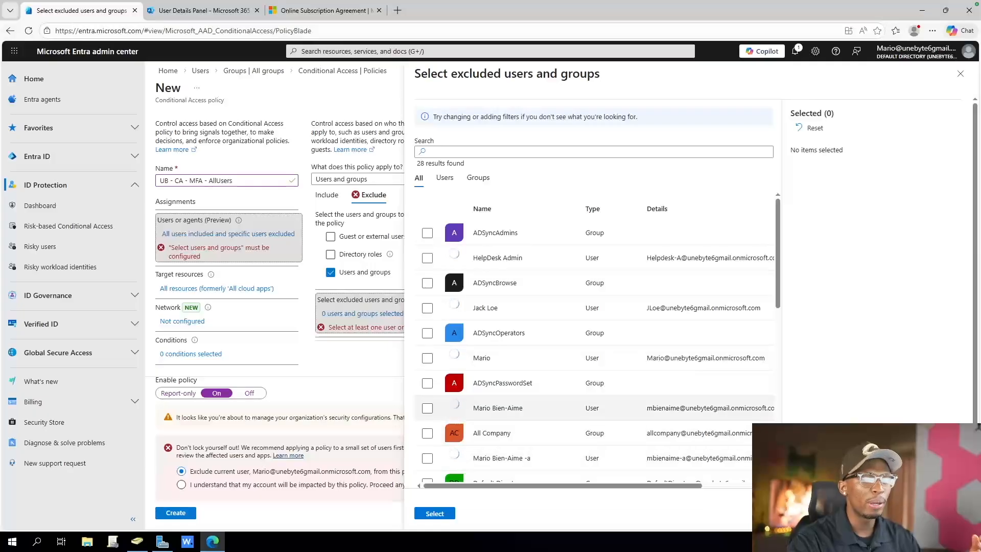
# Exclude the lab user account from the policy and create it, acknowledging that the current account will be impacted
pyautogui.scroll(-3, 562, 407)
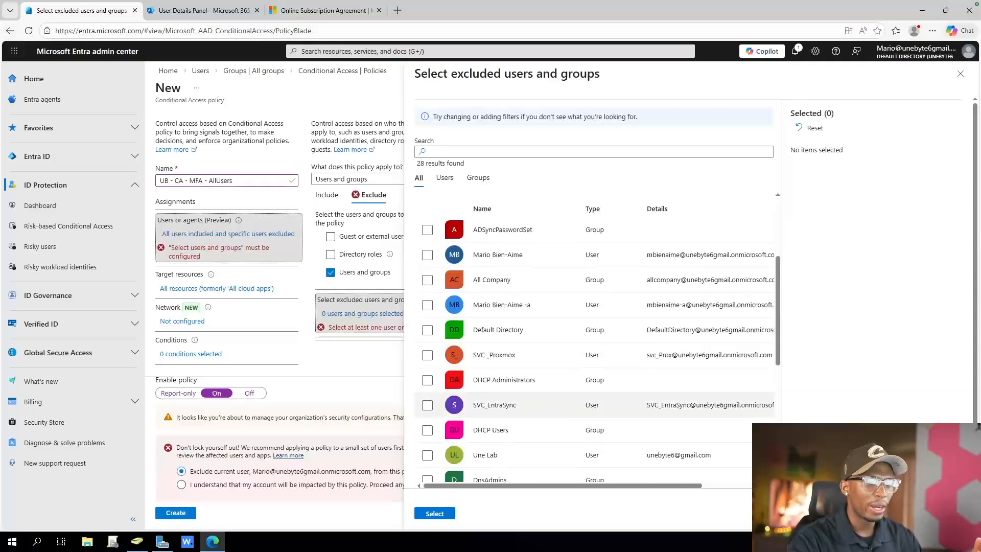
pyautogui.scroll(-3, 562, 405)
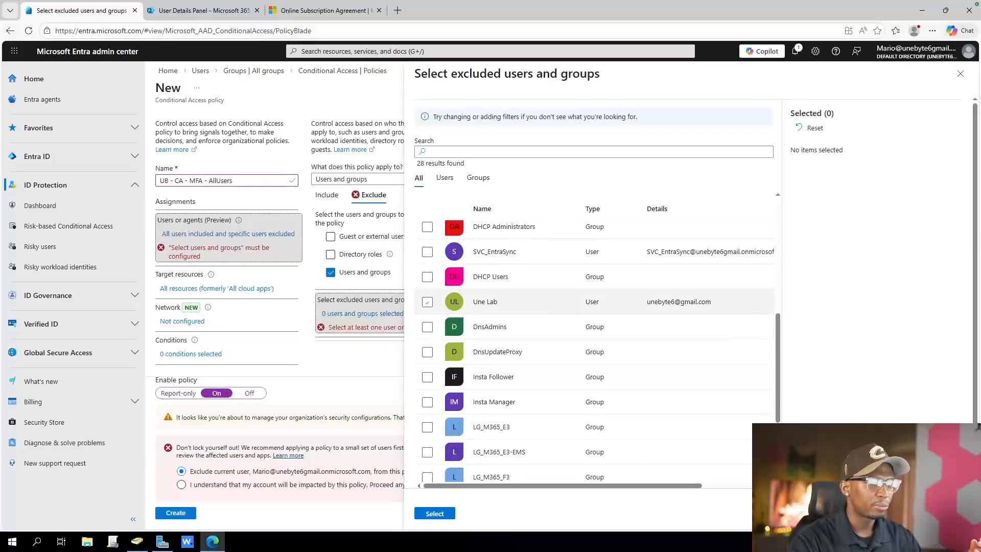
pyautogui.click(427, 302)
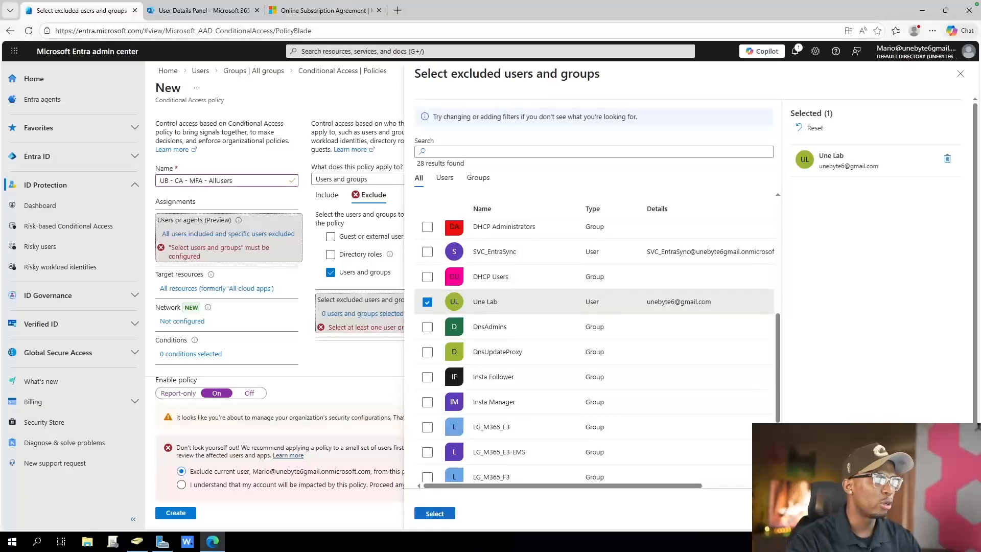
pyautogui.click(435, 513)
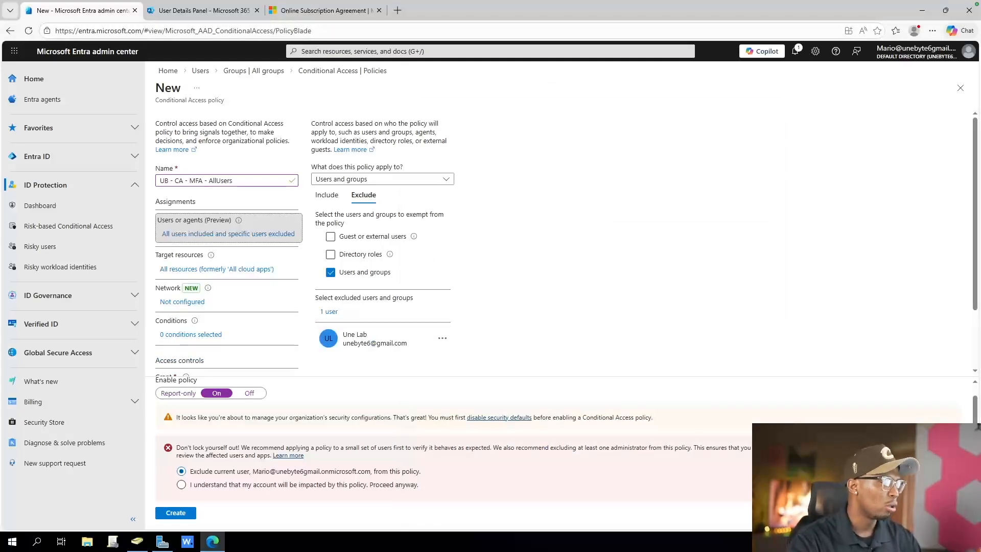
pyautogui.click(182, 485)
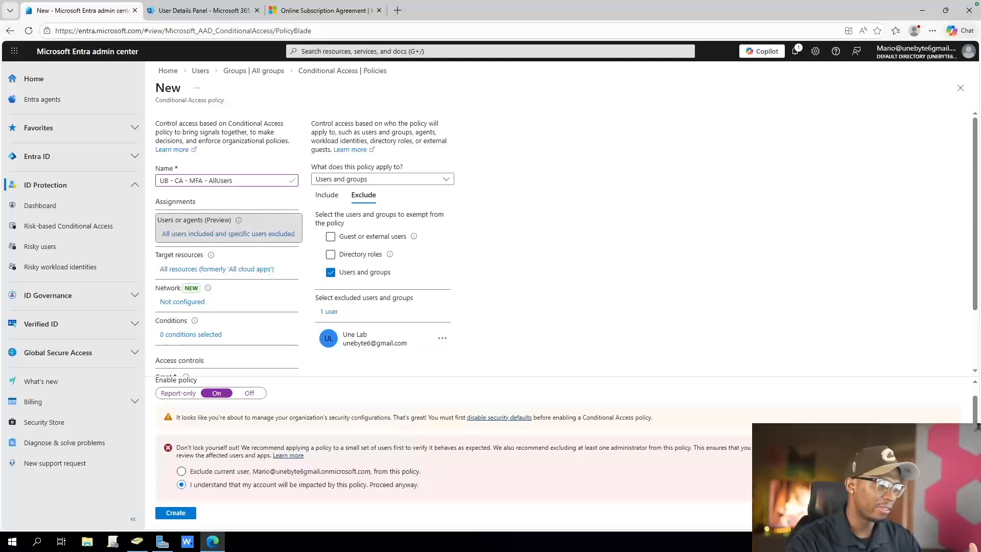
pyautogui.click(176, 513)
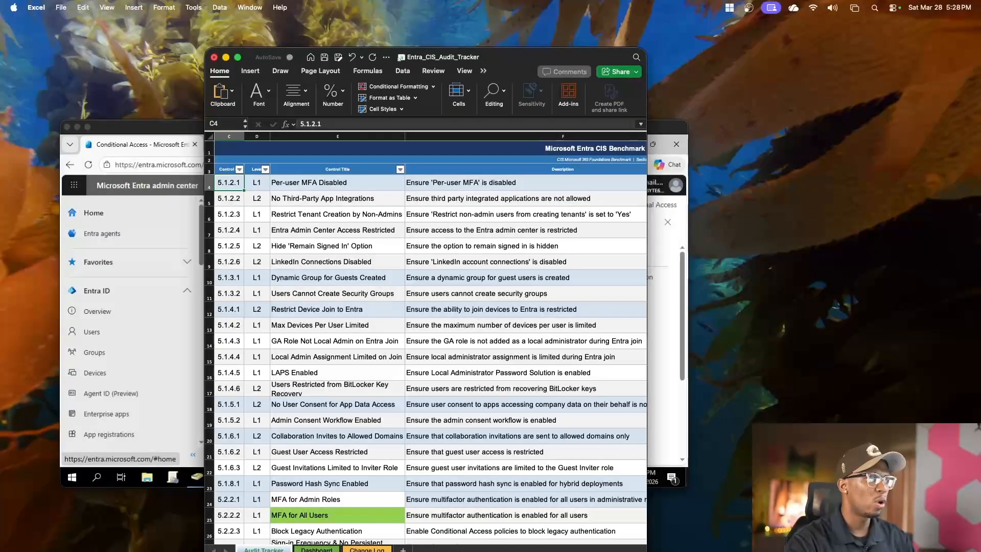
# Find the Per-user MFA Disabled control in the Entra_CIS_Audit_Tracker workbook and check the per-user MFA status of all users in Entra
pyautogui.click(337, 183)
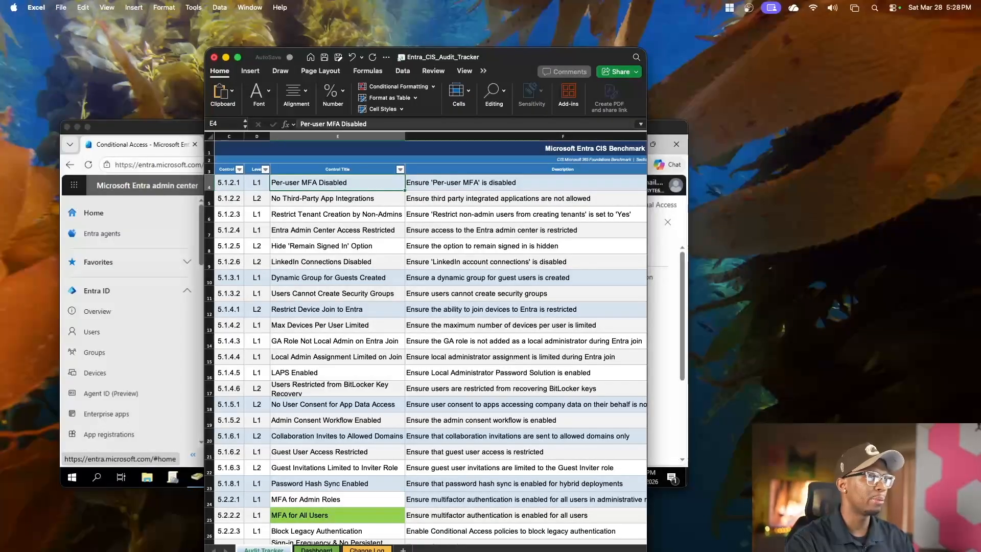
pyautogui.moveTo(439, 57); pyautogui.dragTo(0, 50)
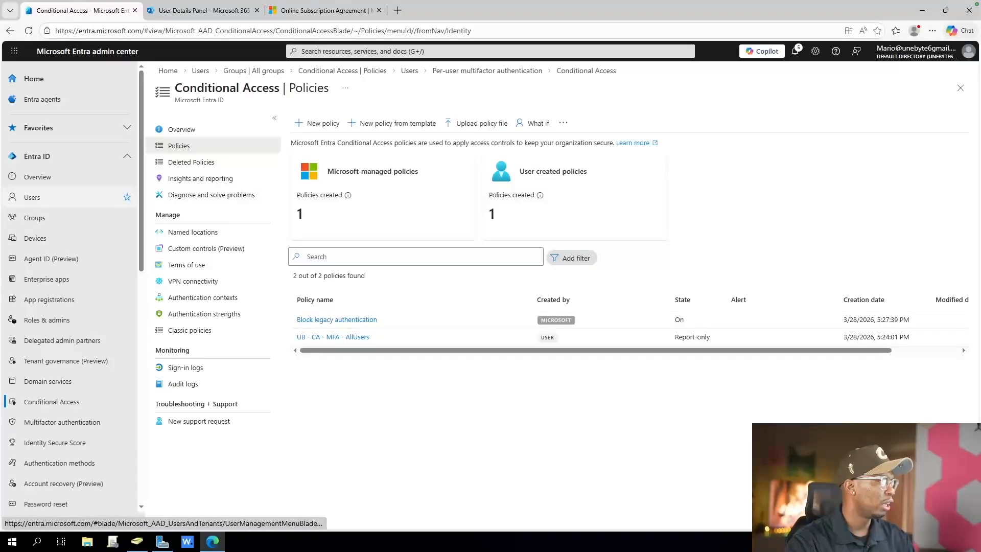
pyautogui.click(32, 197)
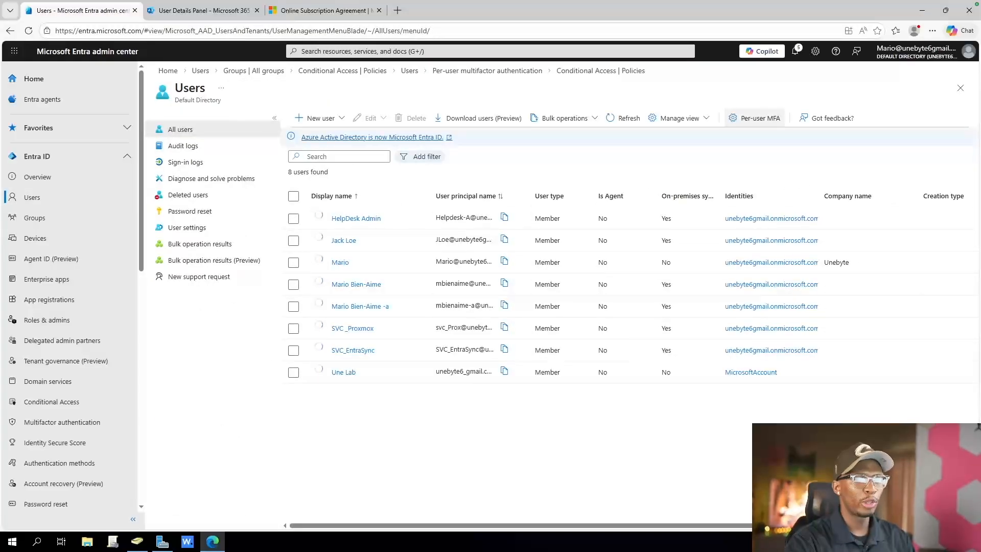
pyautogui.click(754, 118)
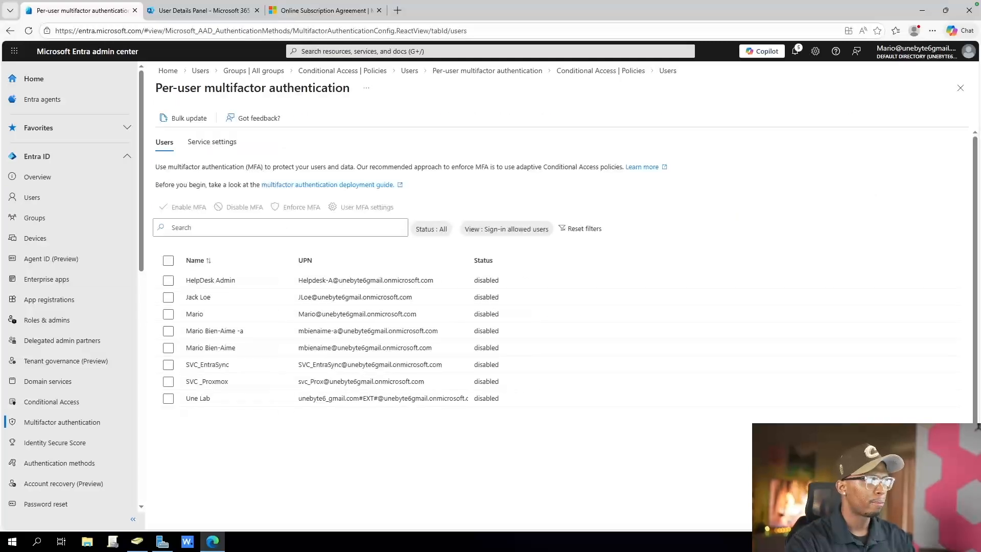
pyautogui.click(168, 260)
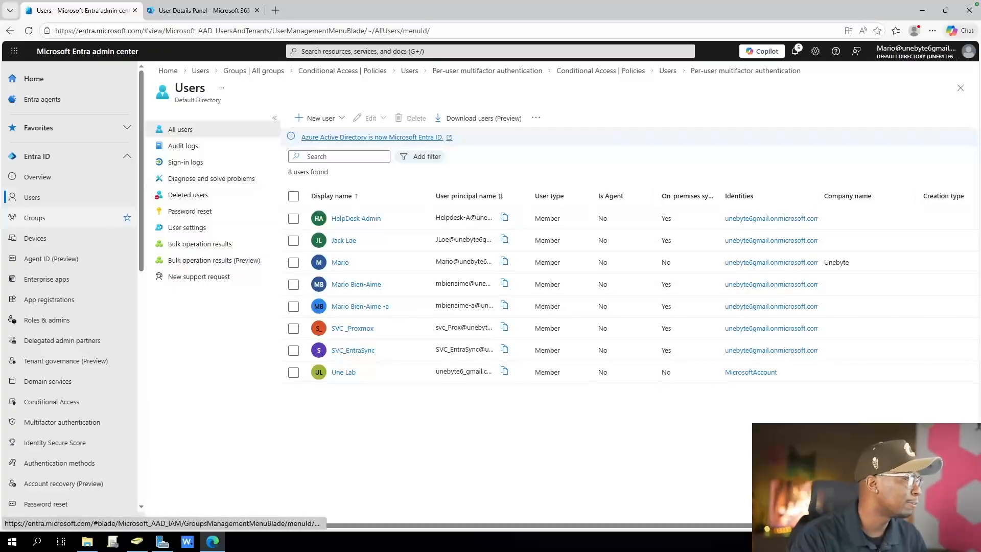
# Set 'Users can register applications' to No in the Entra user settings
pyautogui.click(32, 198)
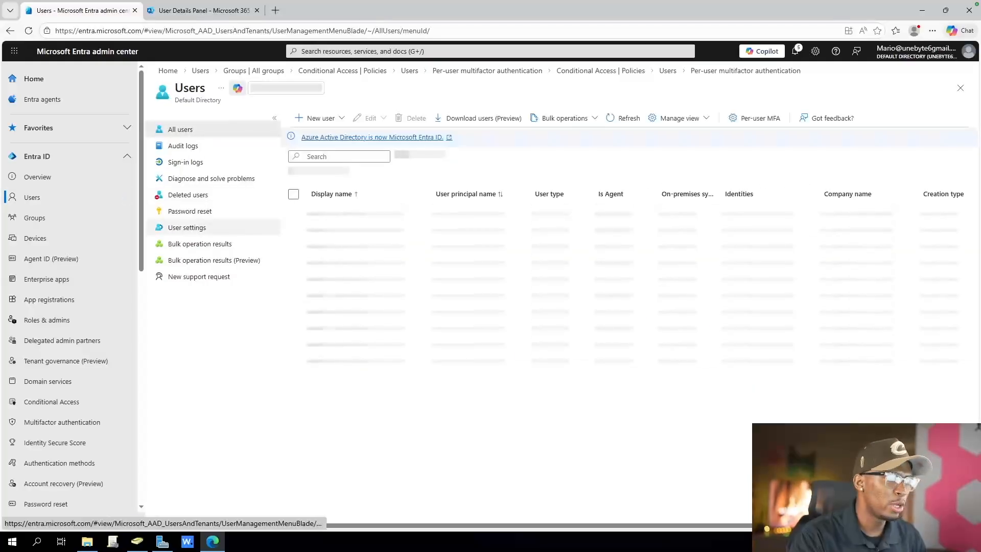
pyautogui.click(187, 227)
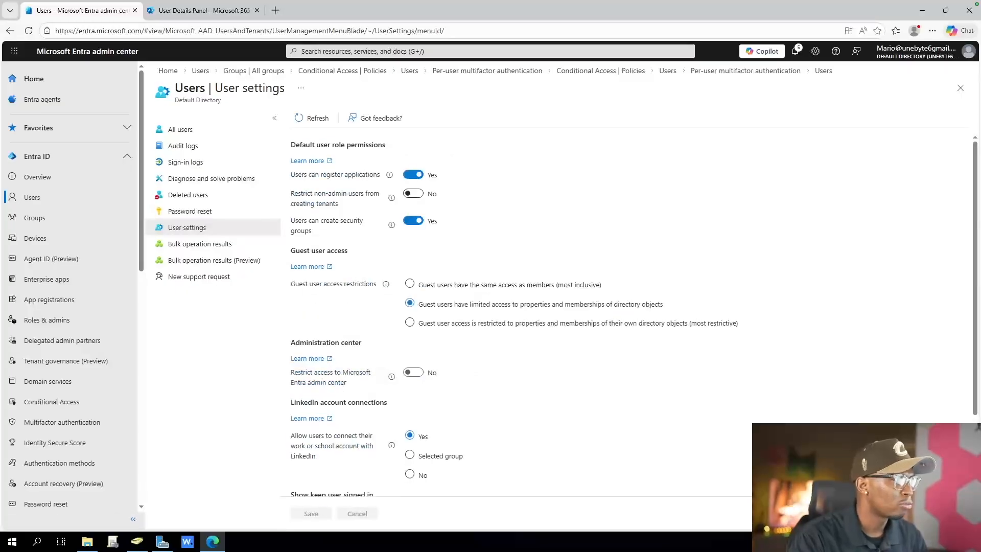
pyautogui.moveTo(295, 174); pyautogui.dragTo(381, 174)
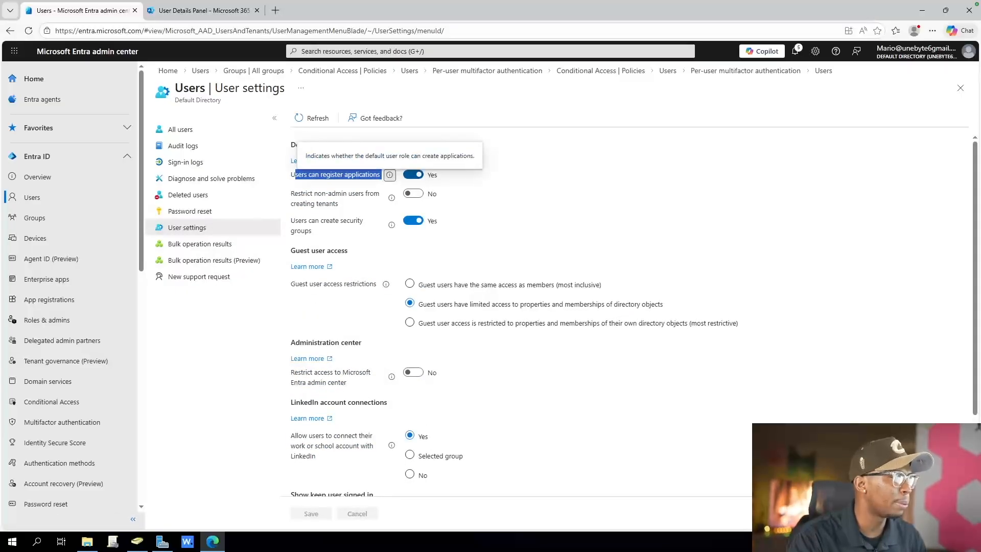
pyautogui.click(412, 174)
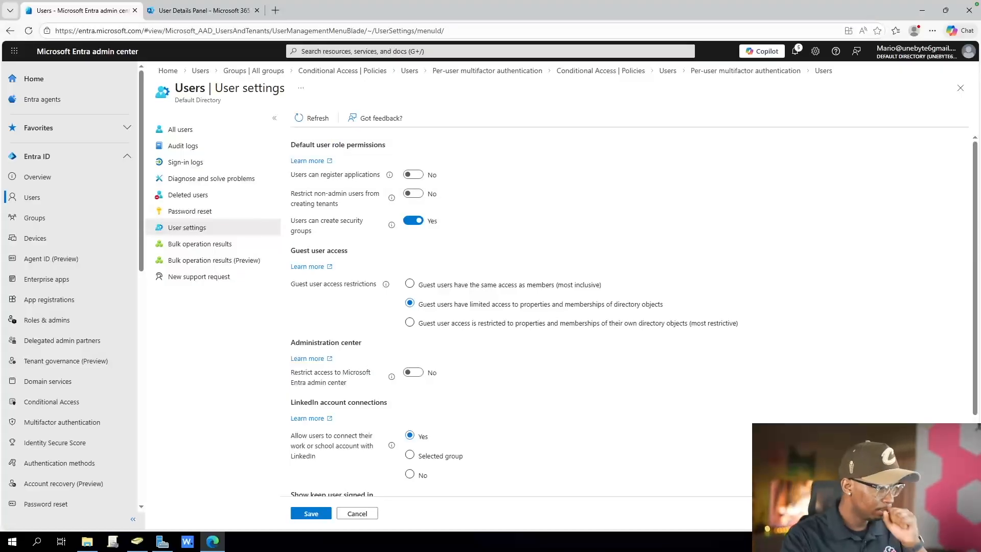
pyautogui.scroll(-2, 410, 353)
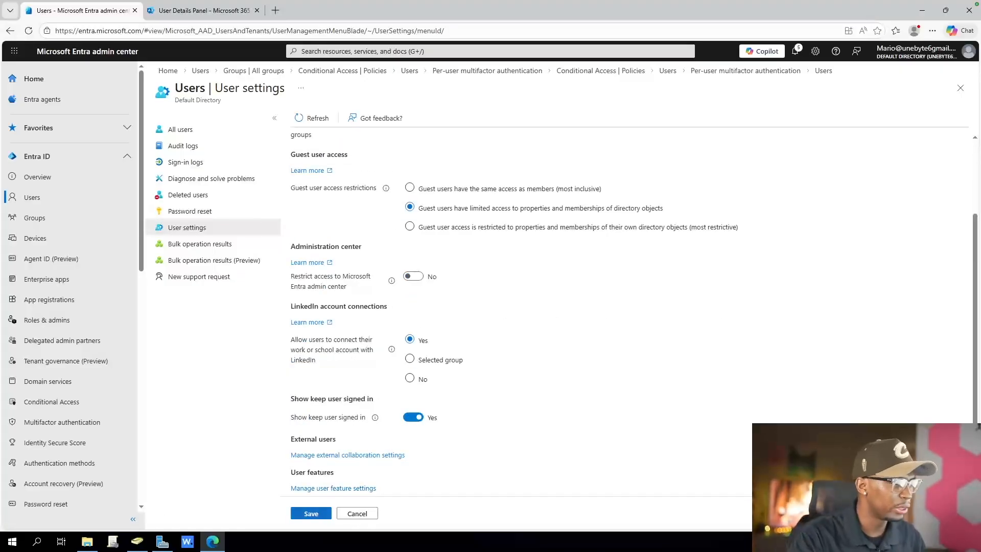
# Save the user settings, set 'Restrict non-admin users from creating tenants' to Yes, and save again
pyautogui.click(311, 513)
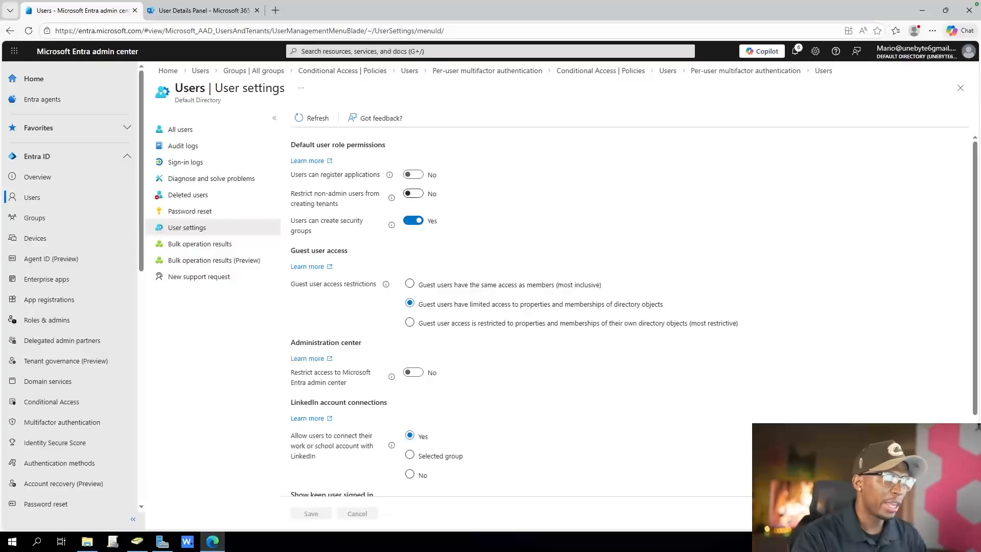
pyautogui.moveTo(302, 193); pyautogui.dragTo(339, 203)
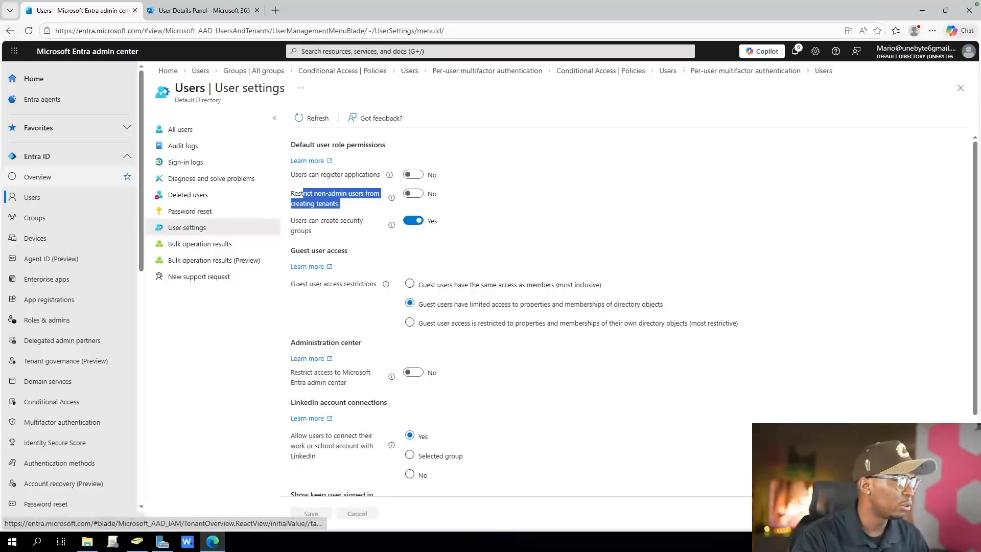
pyautogui.click(413, 194)
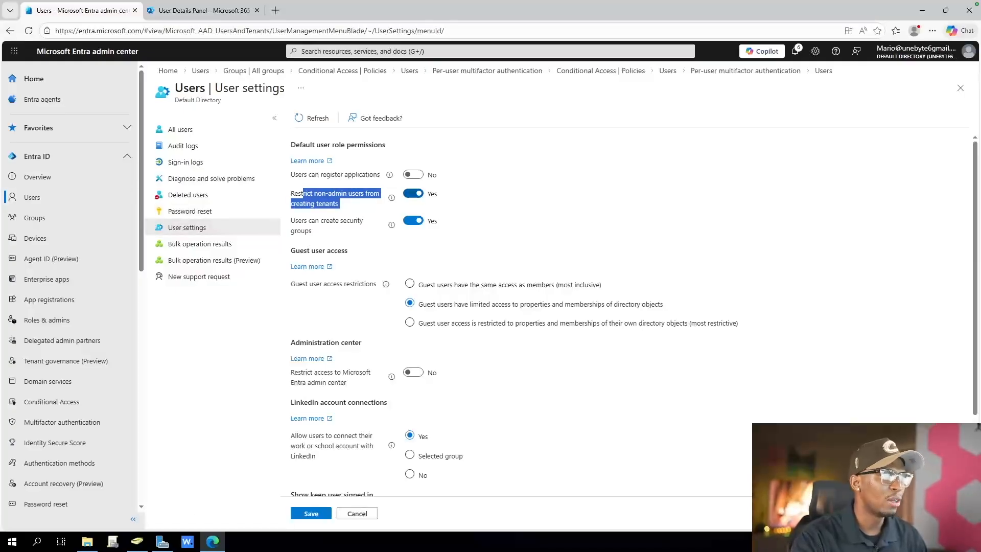
pyautogui.moveTo(391, 198)
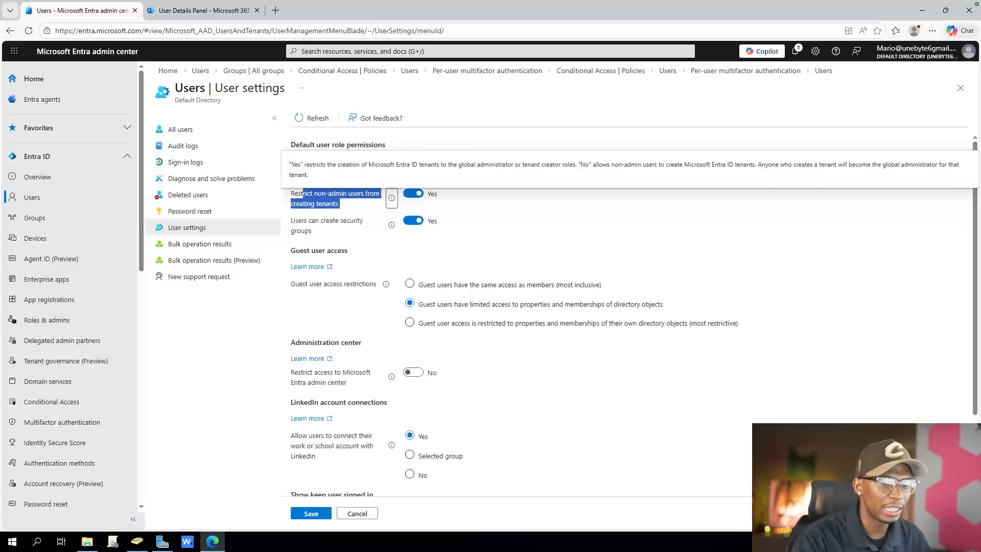
pyautogui.click(311, 514)
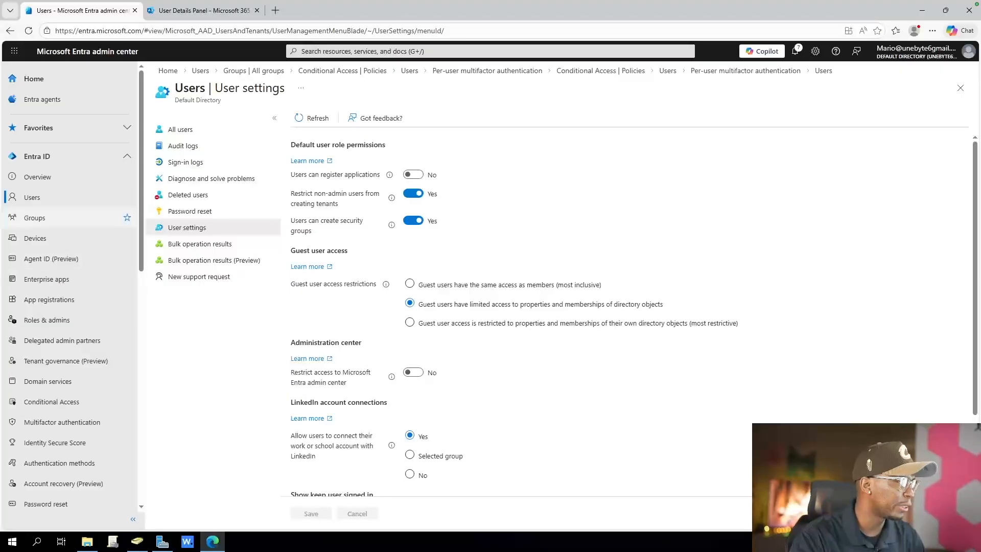
# Set 'Restrict access to Microsoft Entra admin center' to Yes and read the setting's explanation
pyautogui.moveTo(290, 372); pyautogui.dragTo(345, 382)
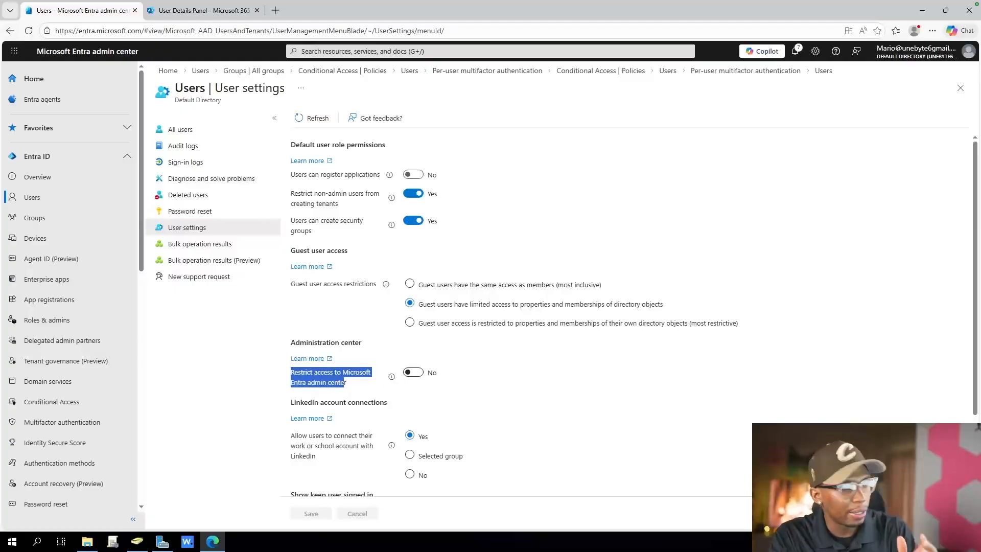
pyautogui.click(413, 372)
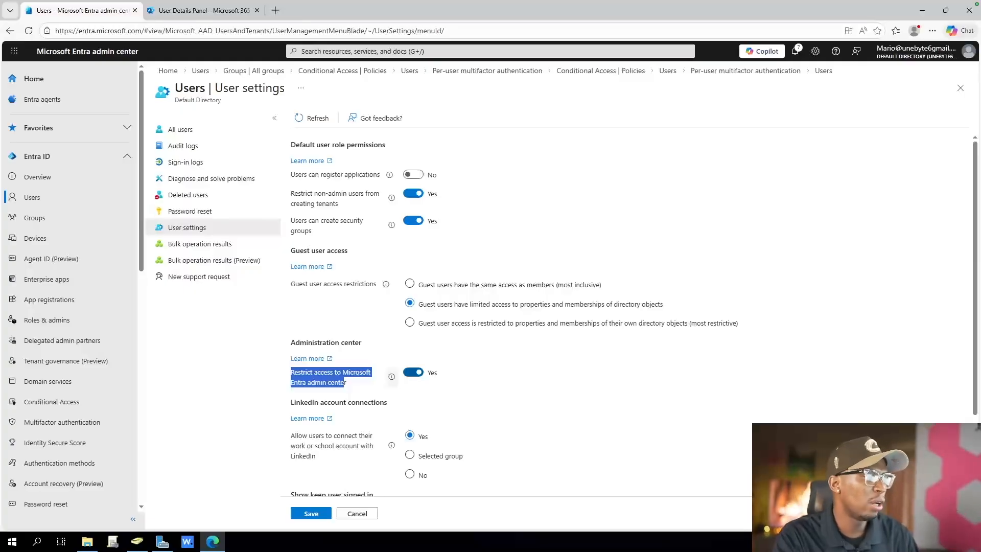
pyautogui.moveTo(391, 377)
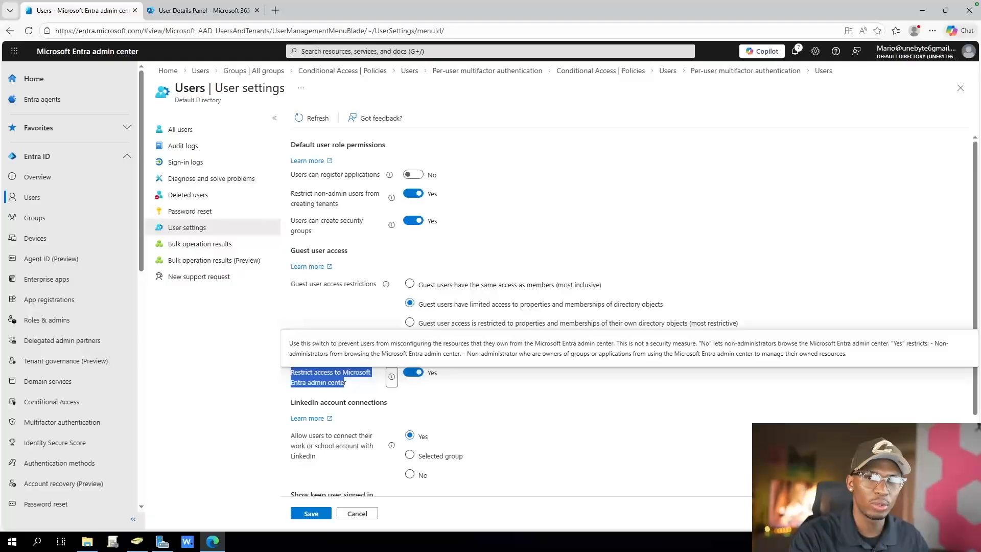
# Turn 'Show keep user signed in' off and back on, and set LinkedIn account connections to No
pyautogui.scroll(-2, 345, 382)
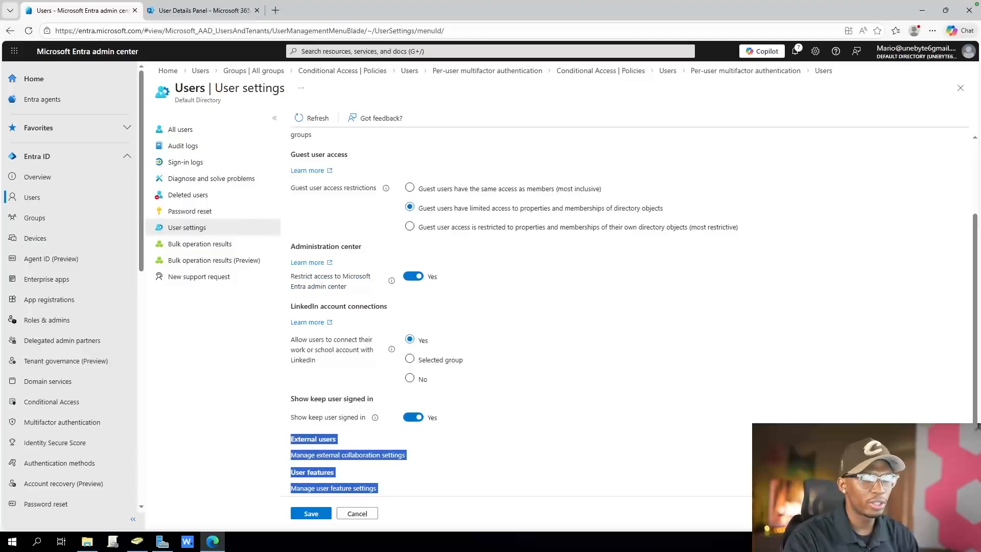
pyautogui.click(413, 418)
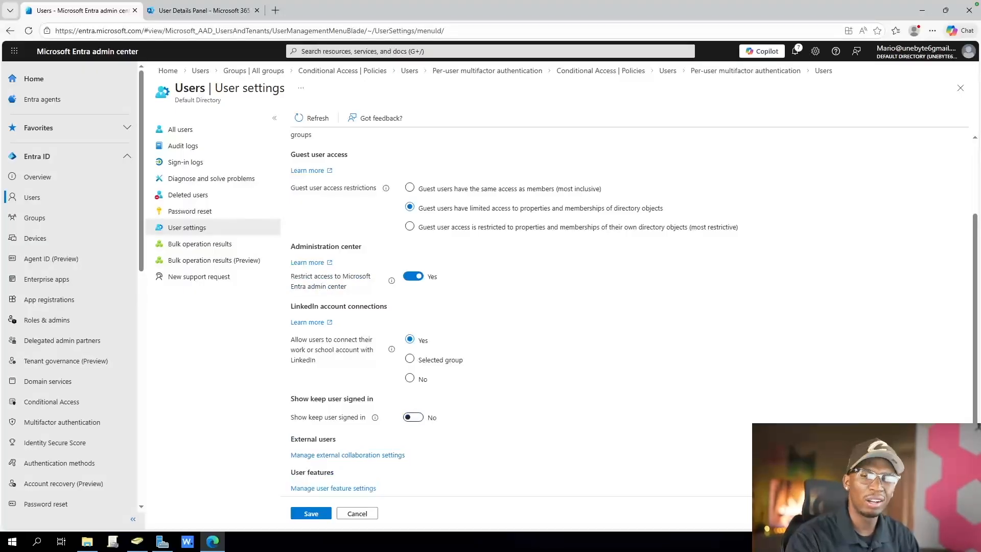
pyautogui.click(413, 418)
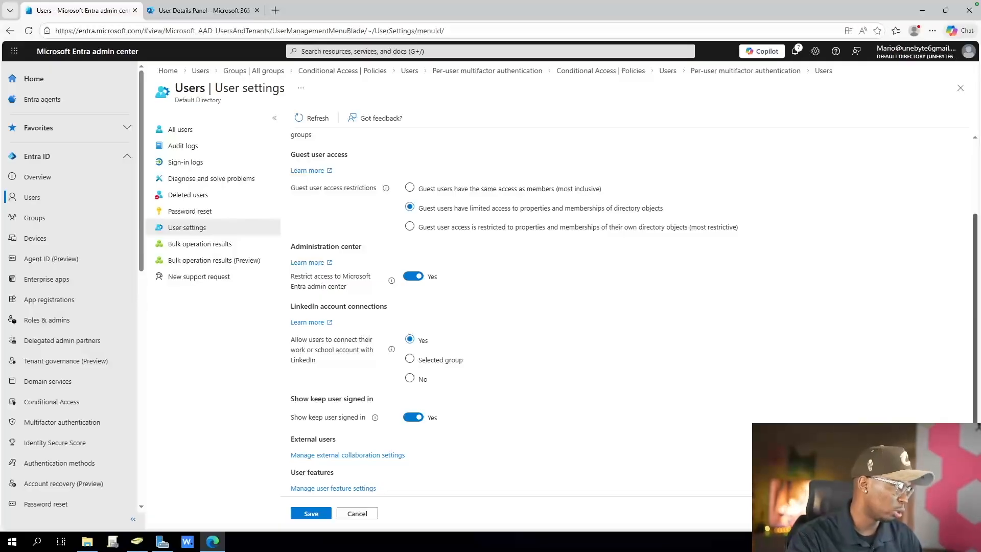
pyautogui.click(410, 378)
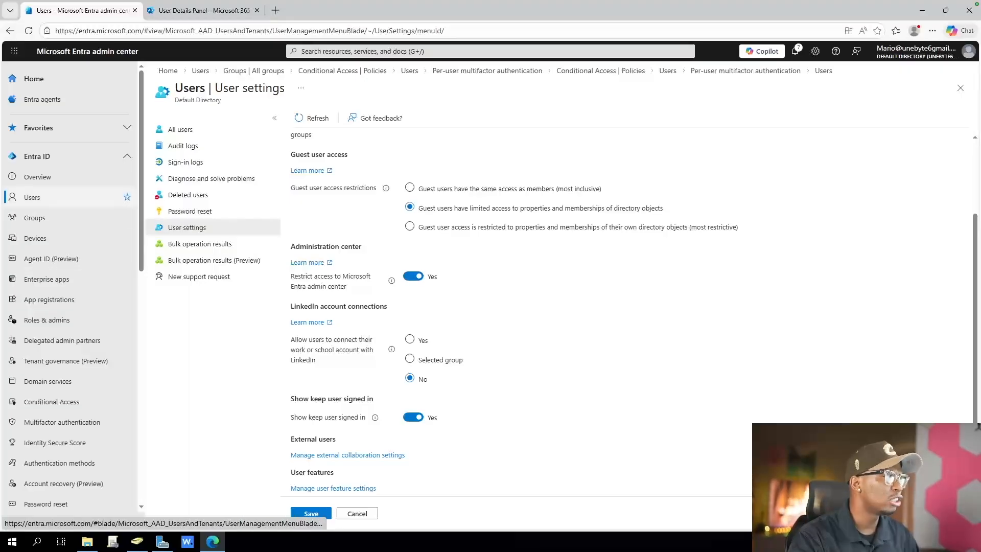
# Review the user type of the accounts in the All users list
pyautogui.click(31, 197)
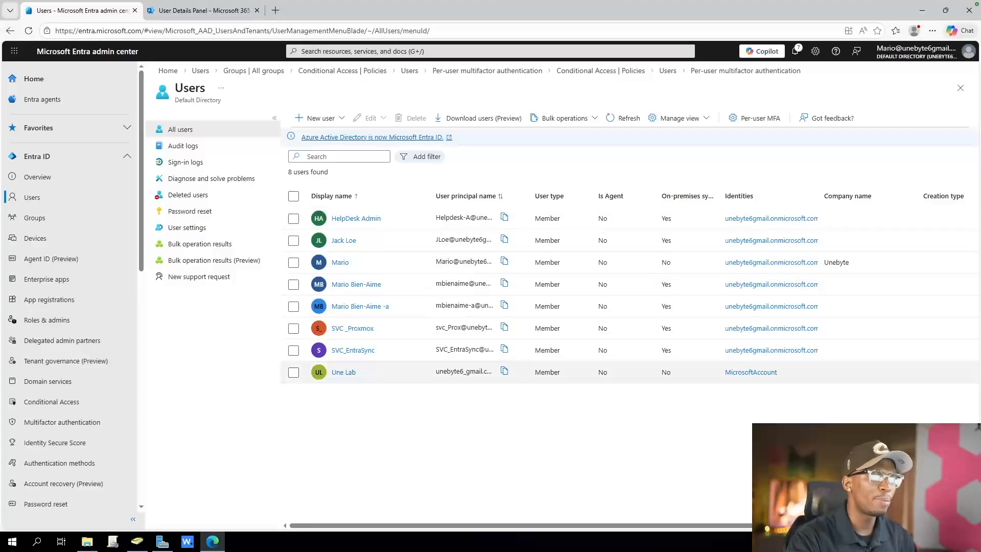
pyautogui.moveTo(561, 372); pyautogui.dragTo(539, 240)
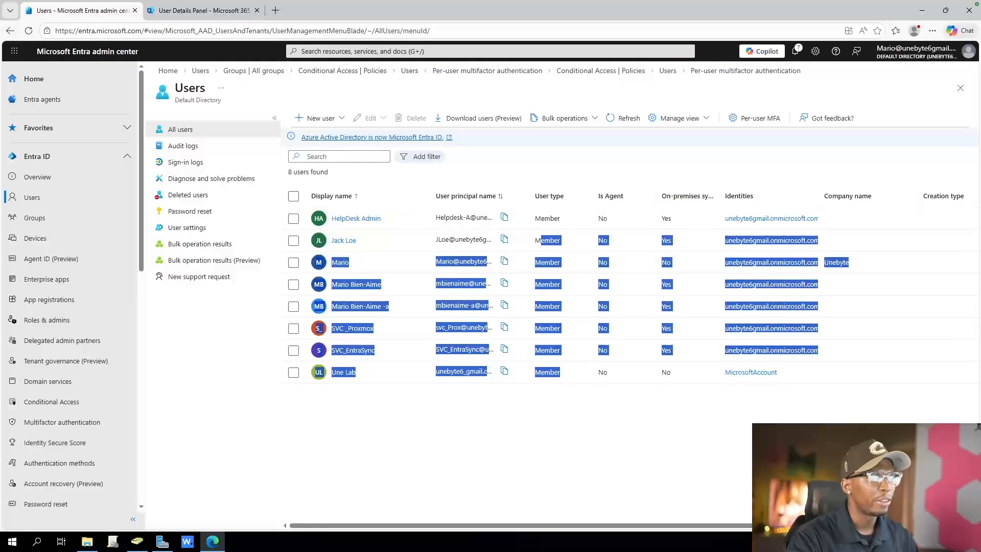
pyautogui.click(486, 166)
# Filter the users list by User type == Guest to check for guest accounts, and remove the filter
pyautogui.click(419, 157)
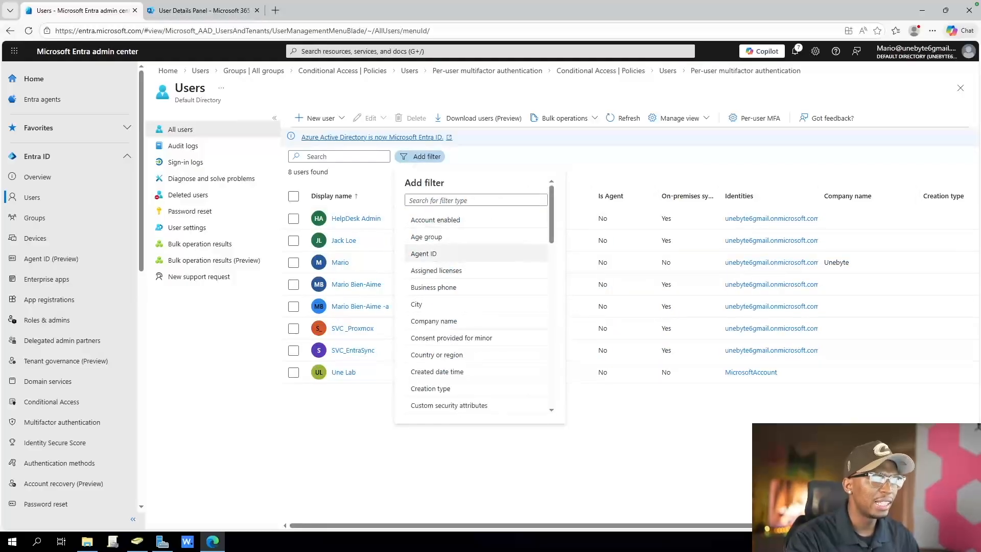
pyautogui.click(441, 200)
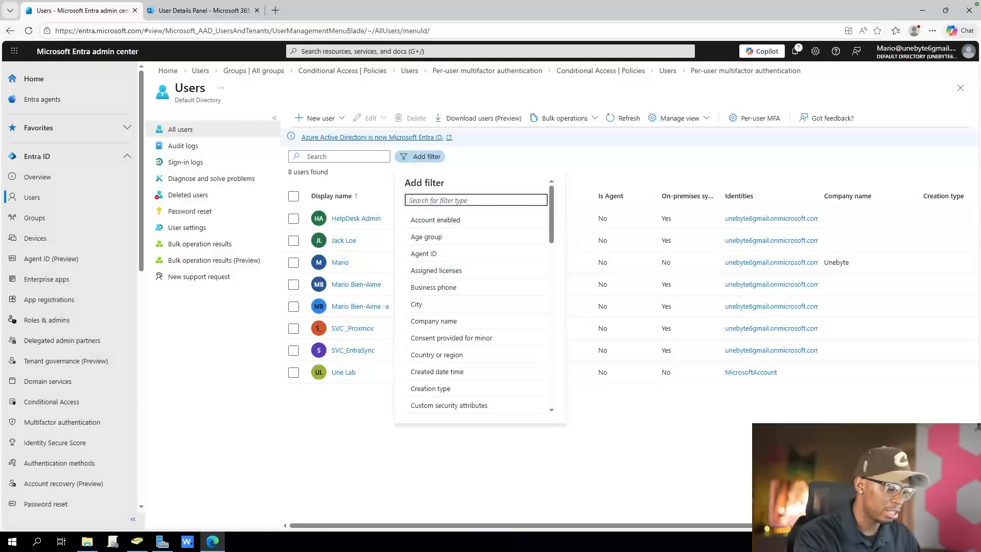
pyautogui.write('mem')
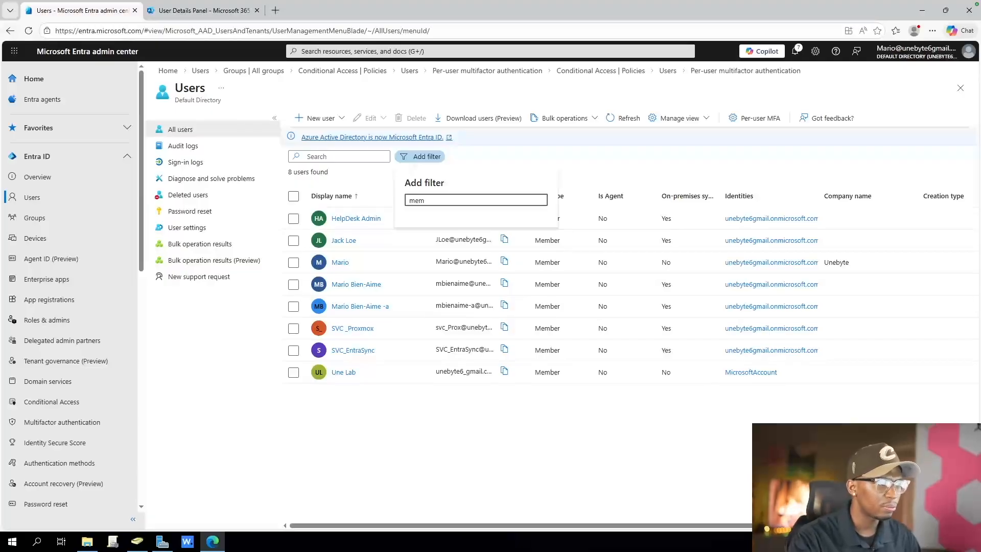
pyautogui.hotkey('ctrl', 'a')
pyautogui.write('user')
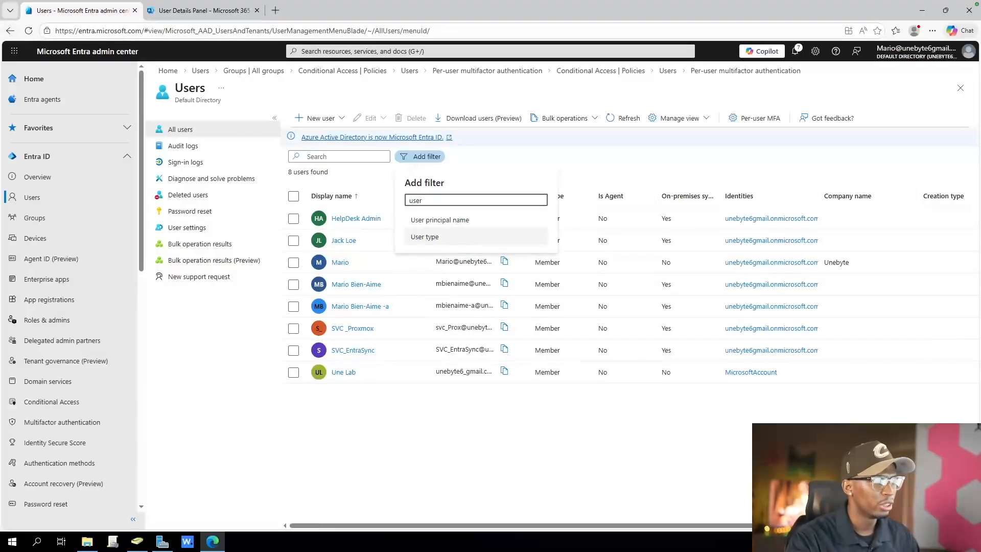
pyautogui.click(424, 237)
pyautogui.click(476, 290)
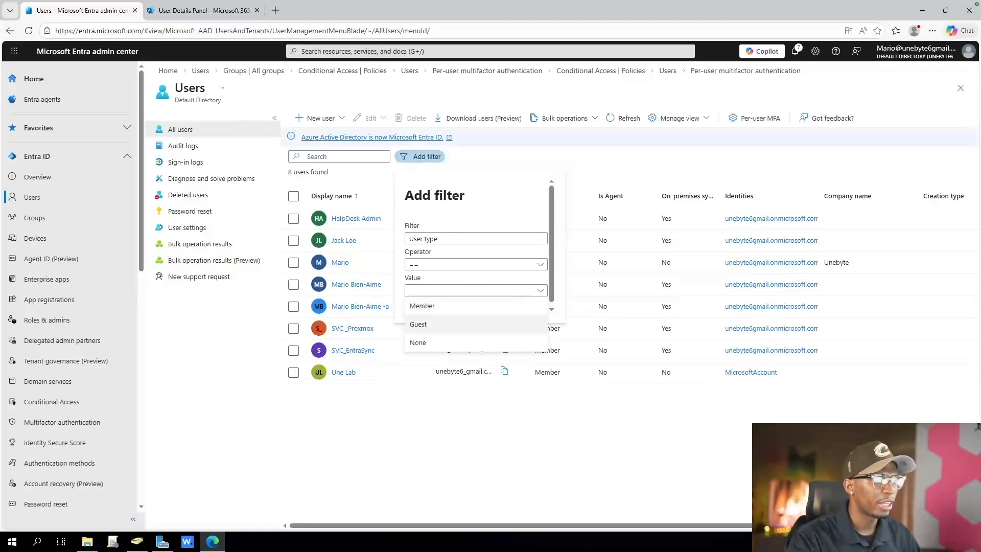
pyautogui.click(418, 324)
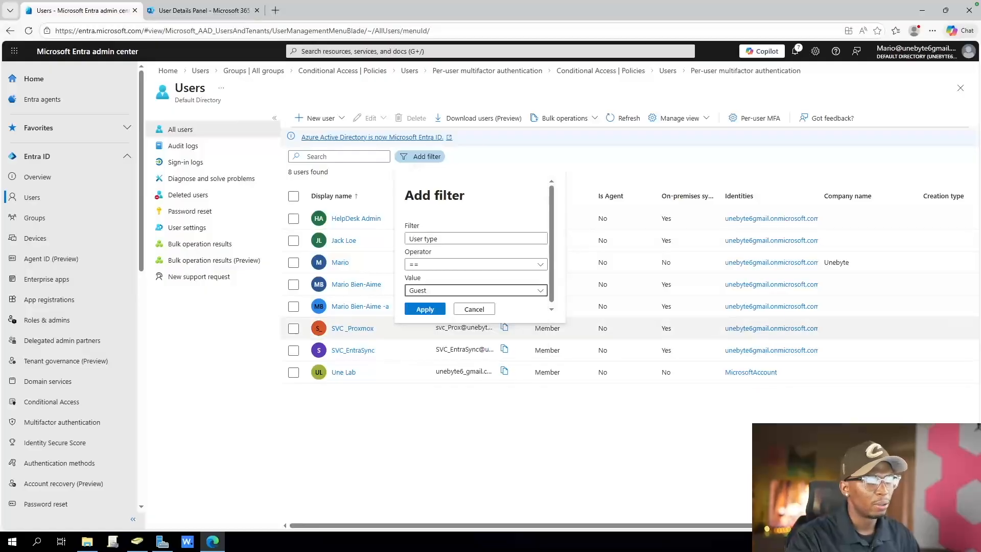
pyautogui.click(425, 309)
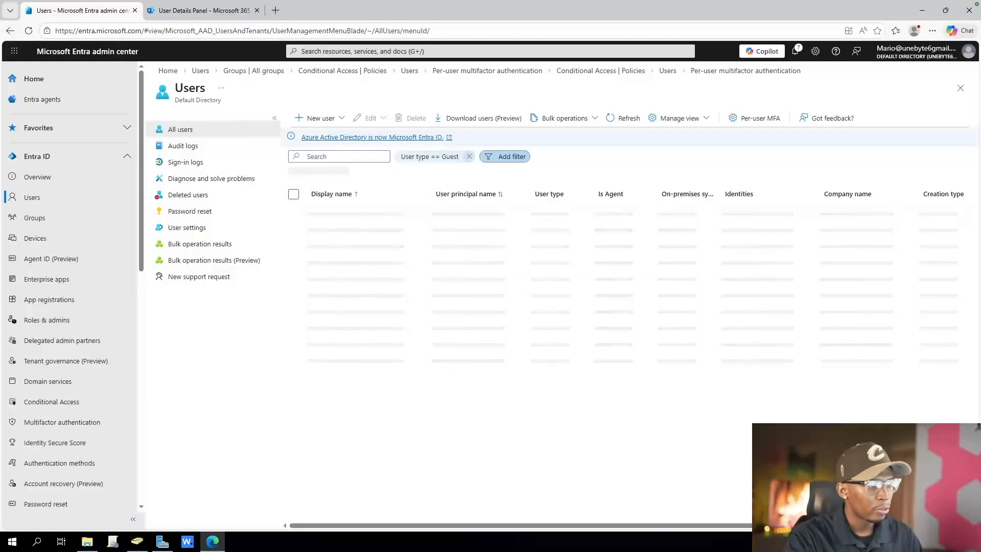
pyautogui.click(469, 156)
# View the form for creating an internal user and the form for inviting an external user
pyautogui.click(320, 118)
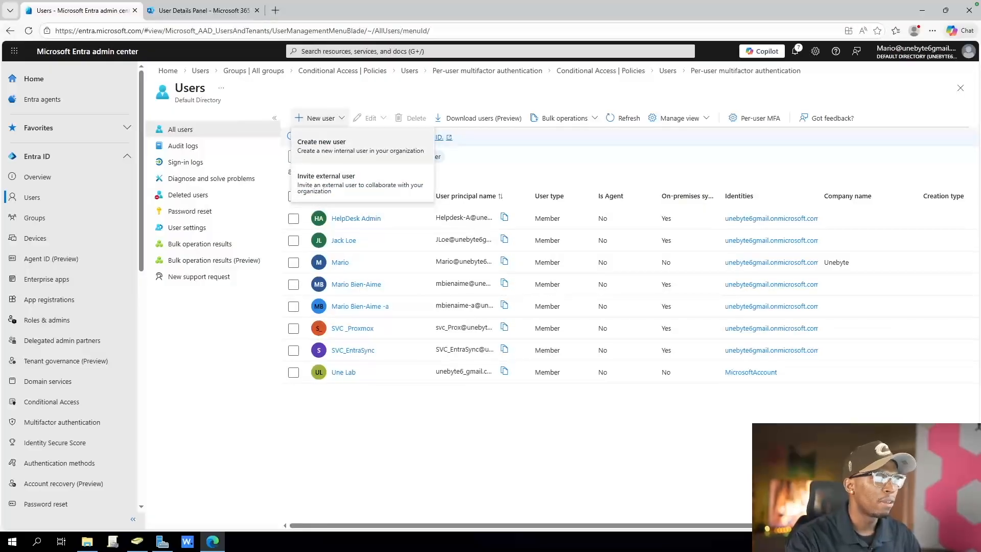
pyautogui.click(360, 146)
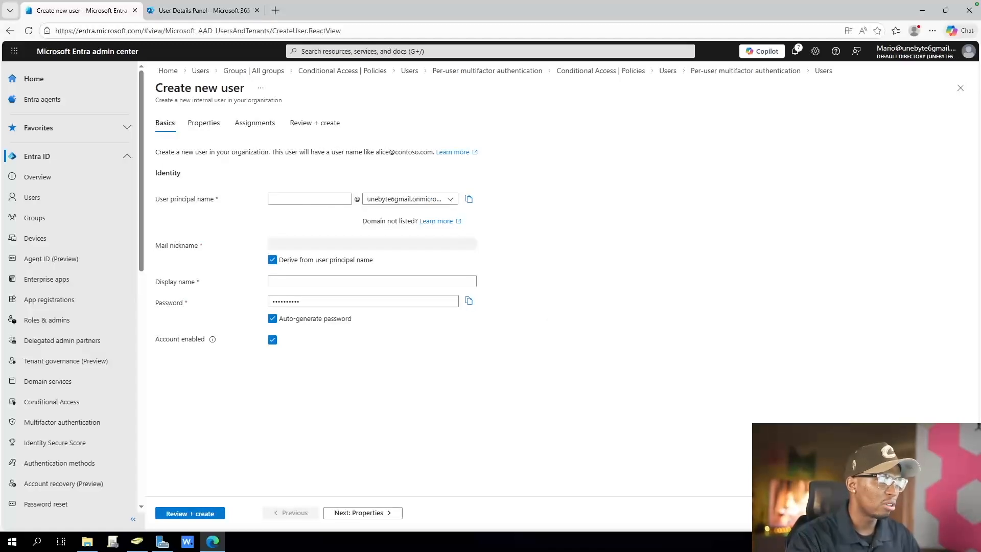
pyautogui.click(823, 71)
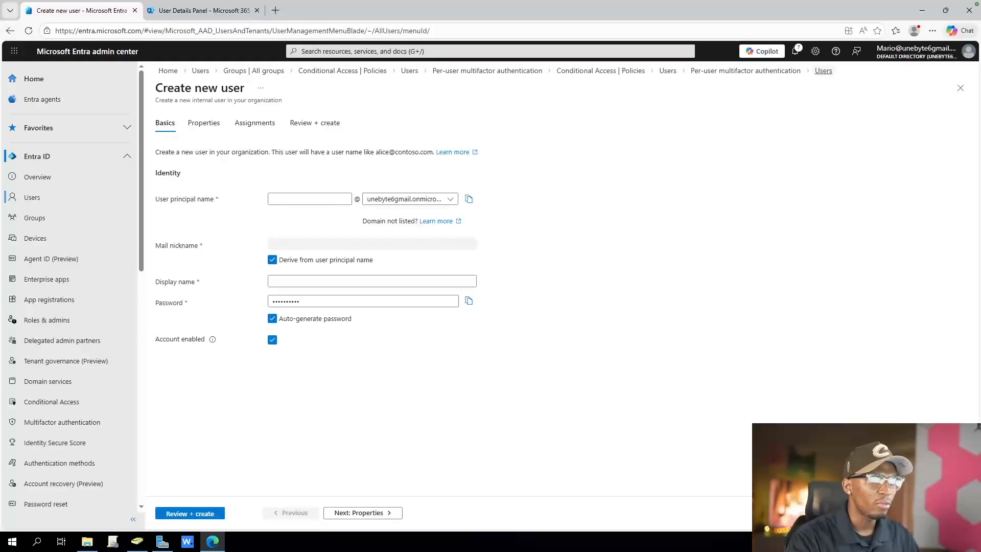
pyautogui.click(317, 118)
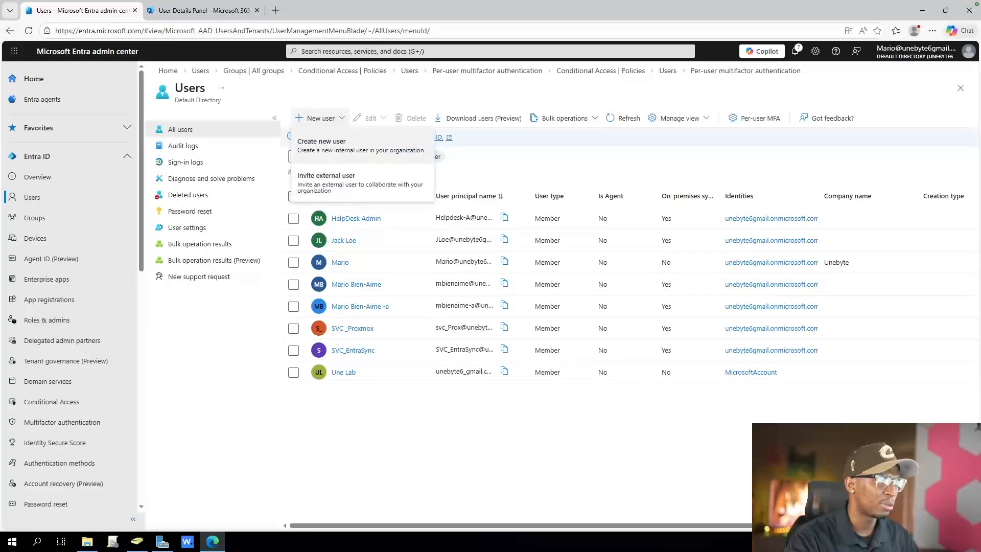
pyautogui.click(327, 181)
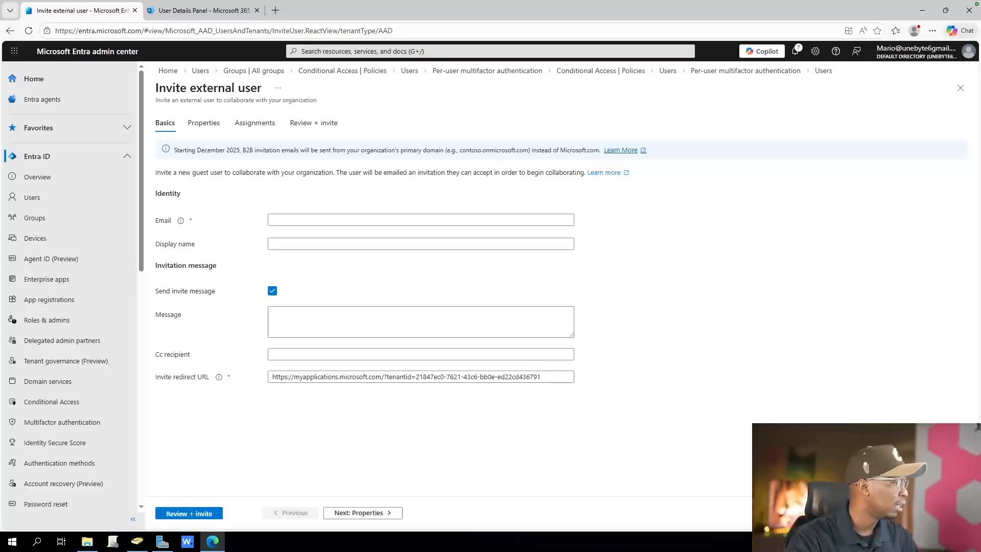
# Start a new Security group and name it UB - External - GuestUsers
pyautogui.click(34, 217)
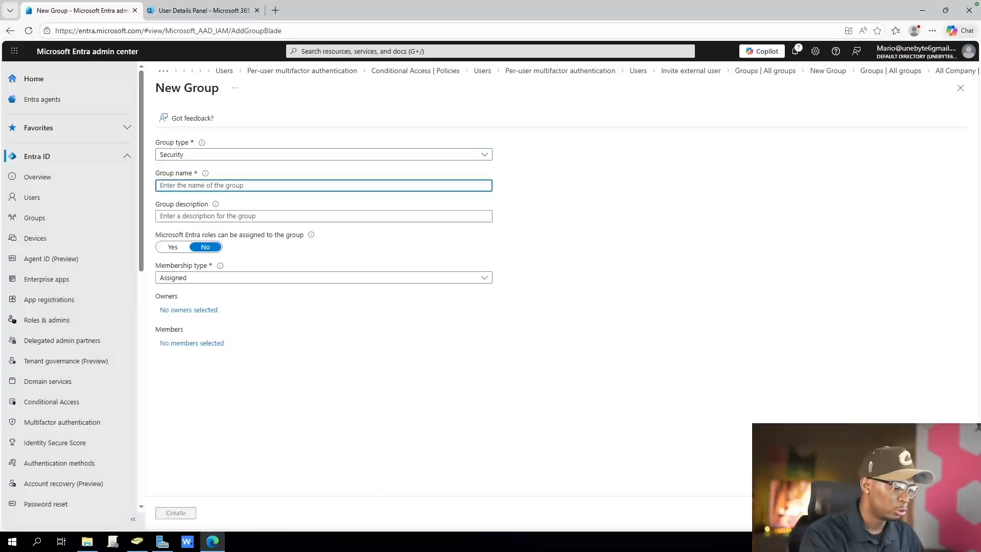
pyautogui.write('UB')
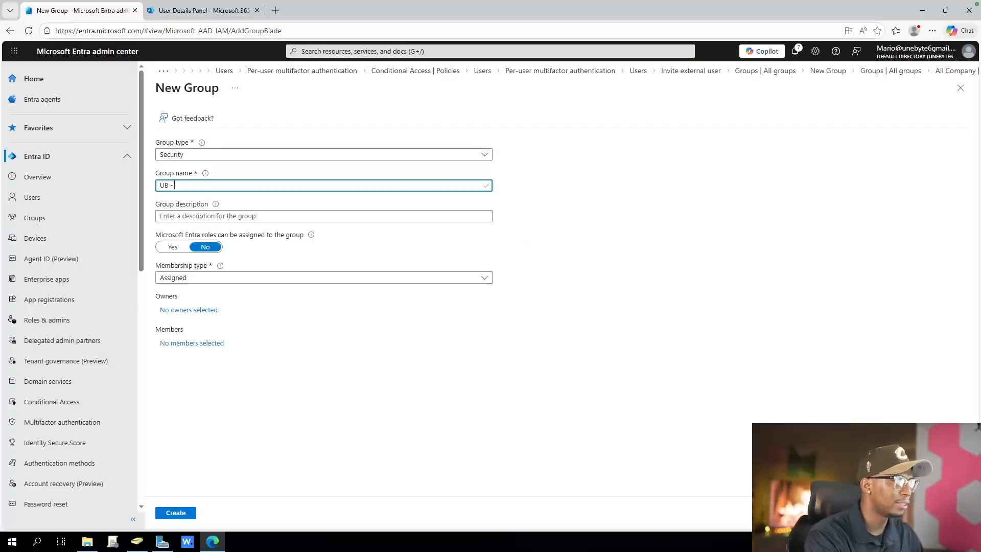
pyautogui.write(' - external')
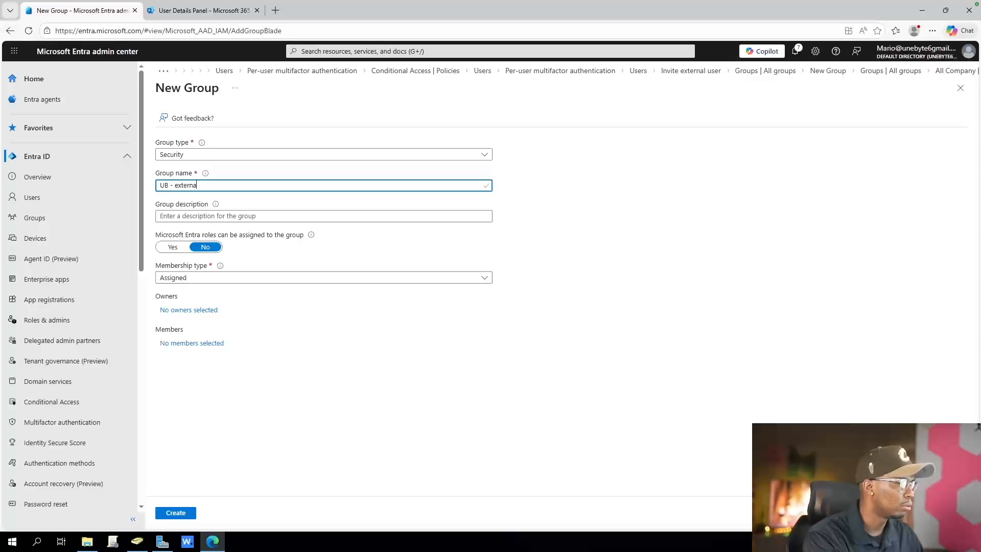
pyautogui.press('BackSpace')
pyautogui.press('BackSpace')
pyautogui.press('BackSpace')
pyautogui.press('BackSpace')
pyautogui.press('BackSpace')
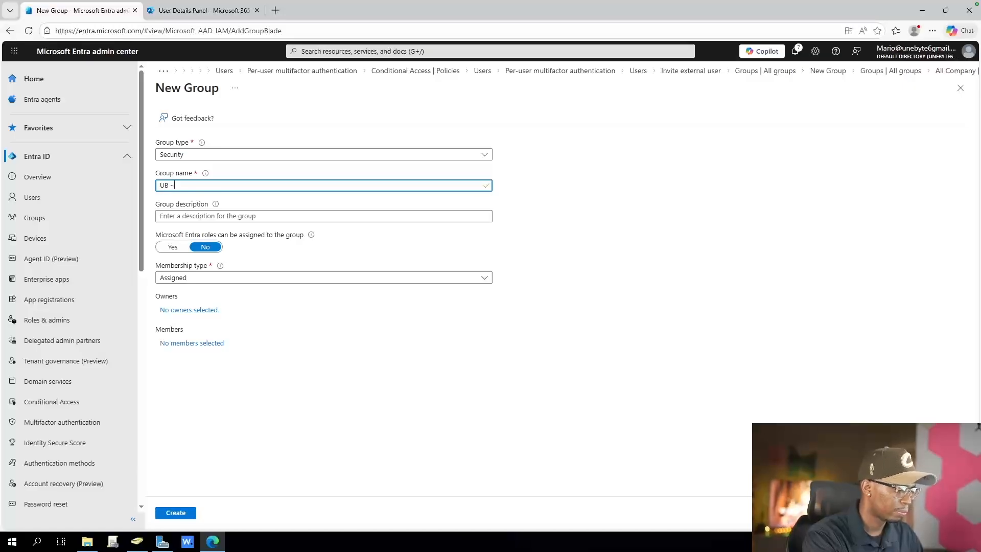
pyautogui.write('Exter')
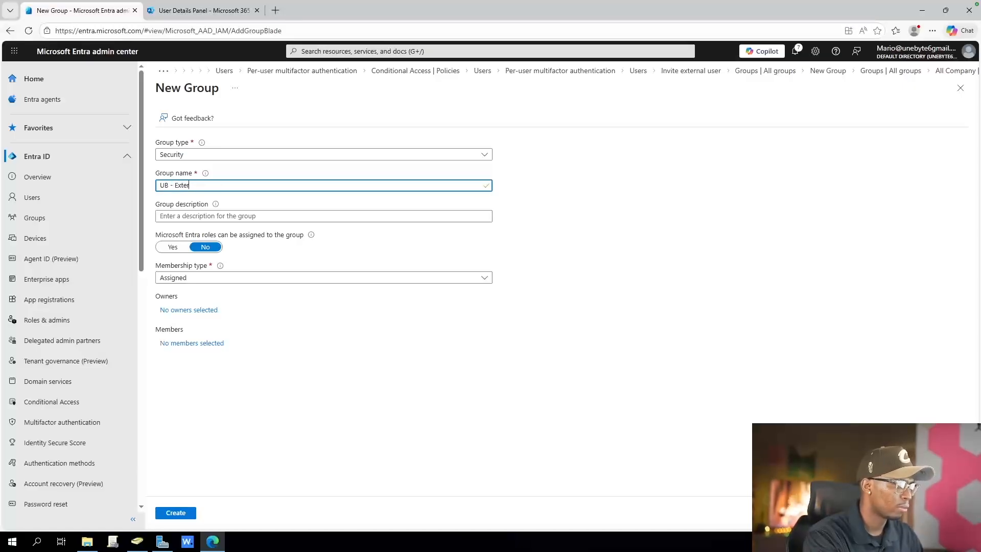
pyautogui.write('nal - Gu')
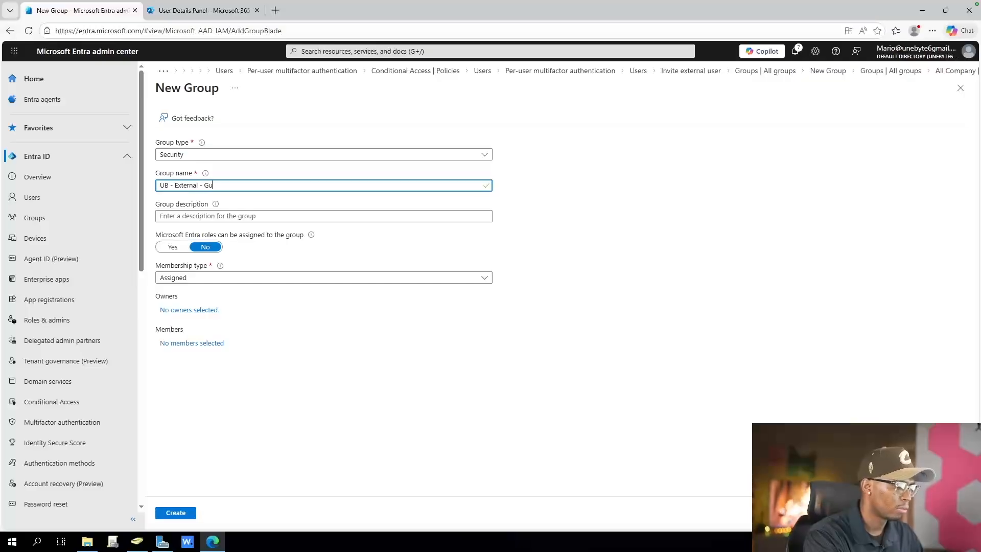
pyautogui.write('estUsers')
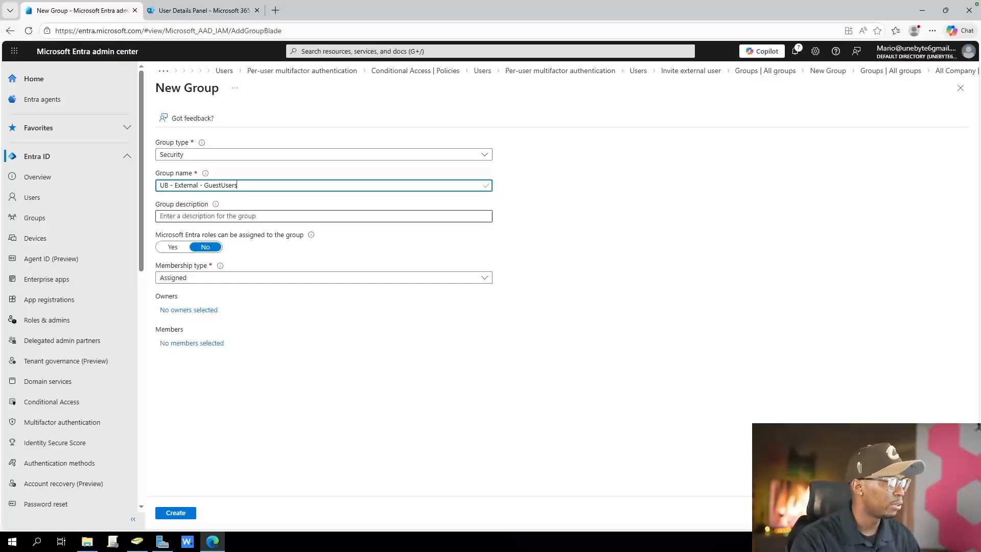
# Give the new group the description "Dynamic grop for Guest accounts" and set its membership type to Dynamic User
pyautogui.click(323, 216)
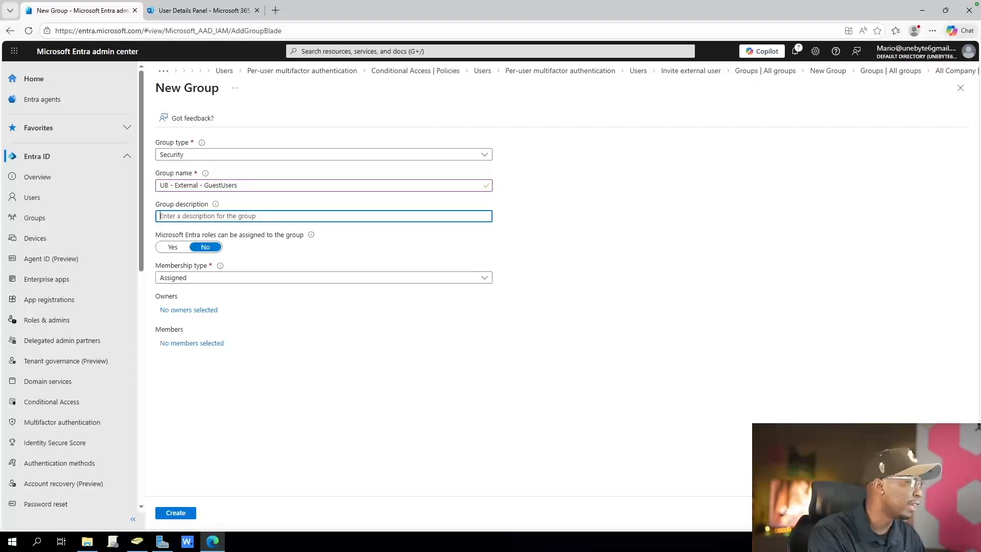
pyautogui.write('Dynami')
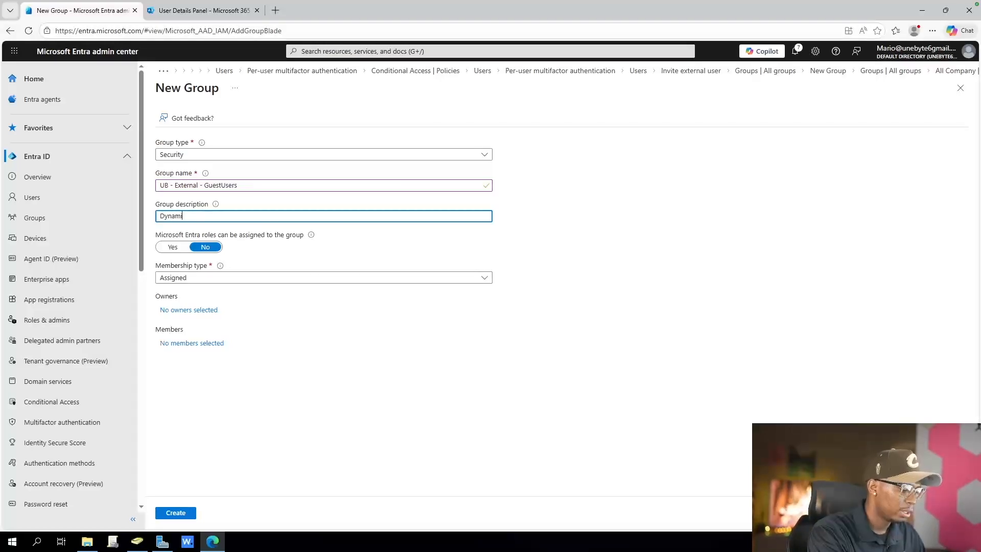
pyautogui.write('c grop for')
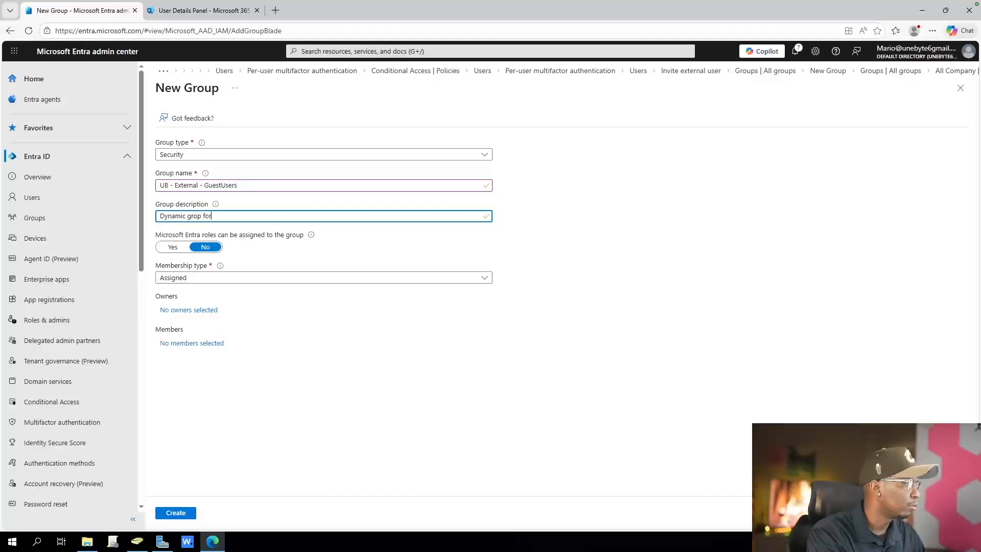
pyautogui.write(' Guest accounts')
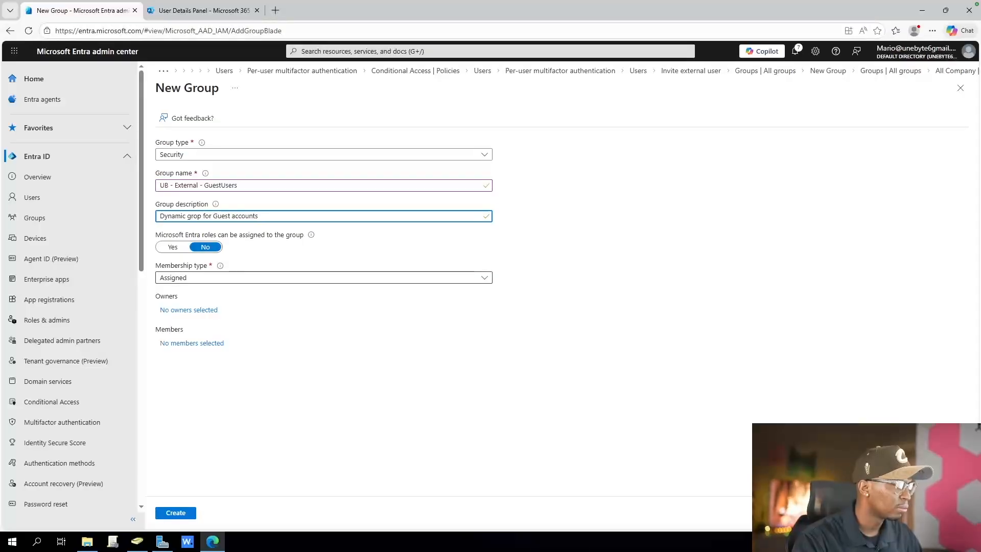
pyautogui.click(324, 277)
pyautogui.click(179, 308)
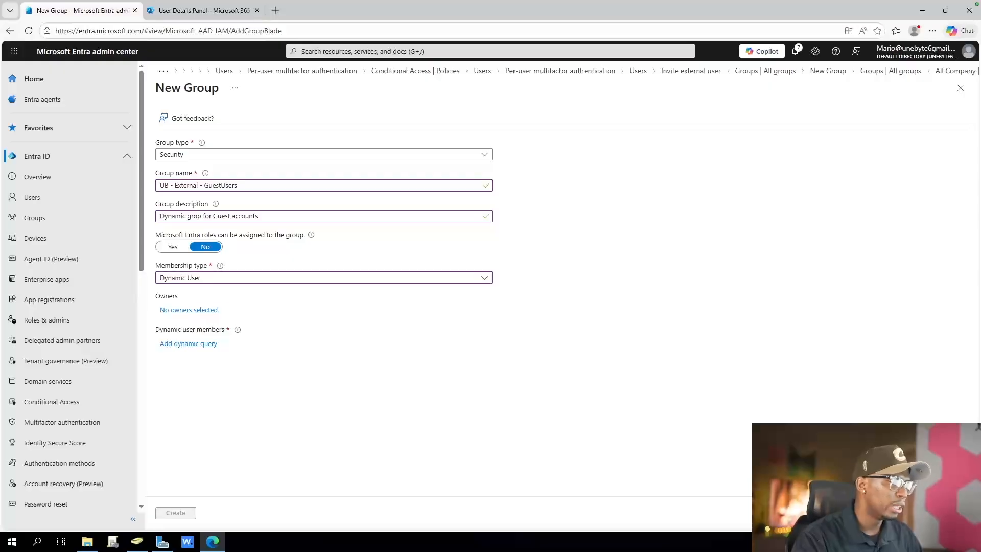
pyautogui.moveTo(238, 329)
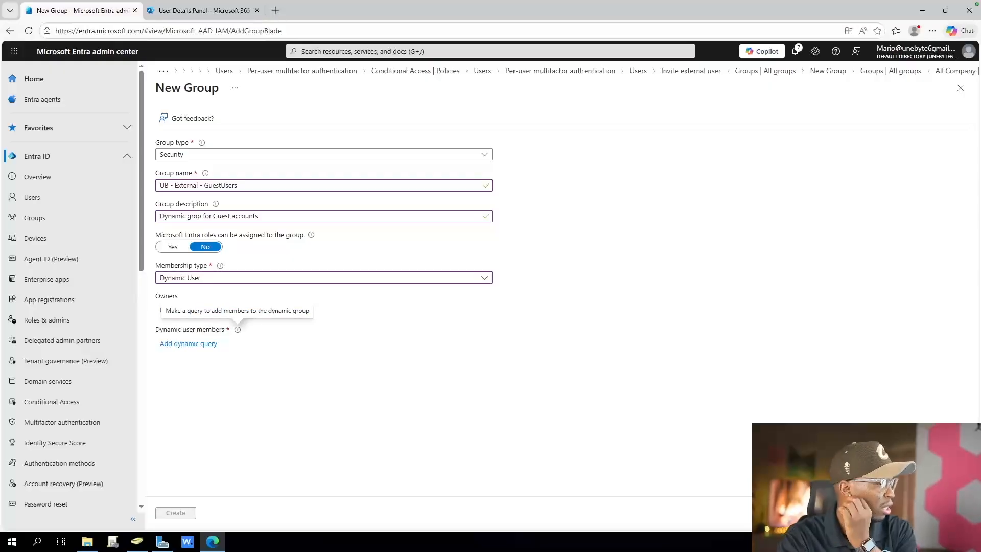
# Begin a dynamic membership query for the group and choose userType as the rule's property
pyautogui.click(188, 344)
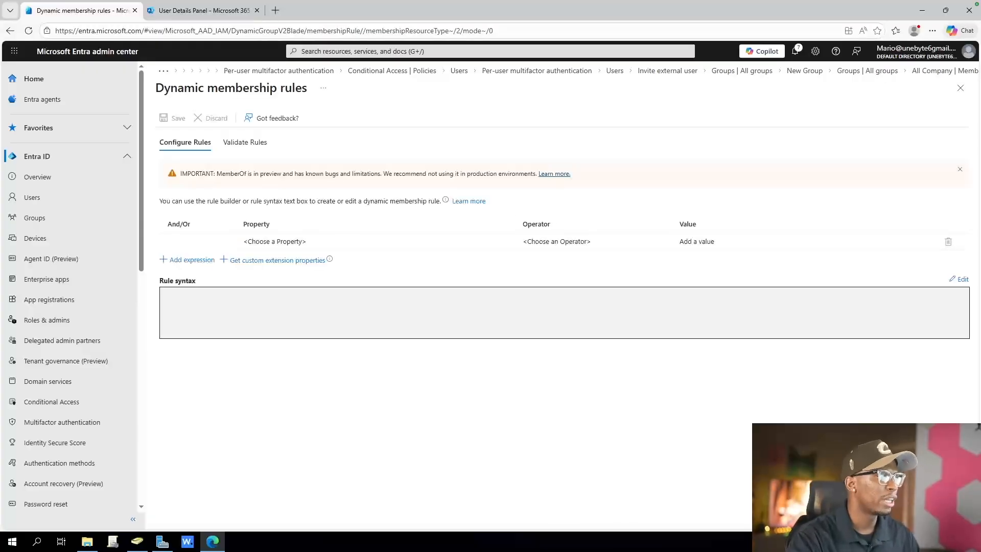
pyautogui.click(377, 241)
pyautogui.click(376, 241)
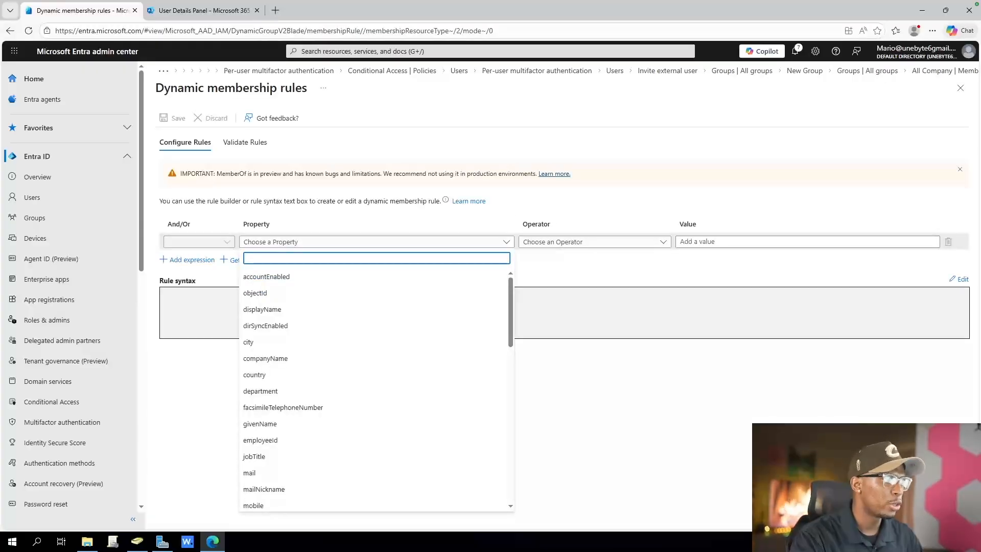
pyautogui.moveTo(252, 224); pyautogui.dragTo(280, 224)
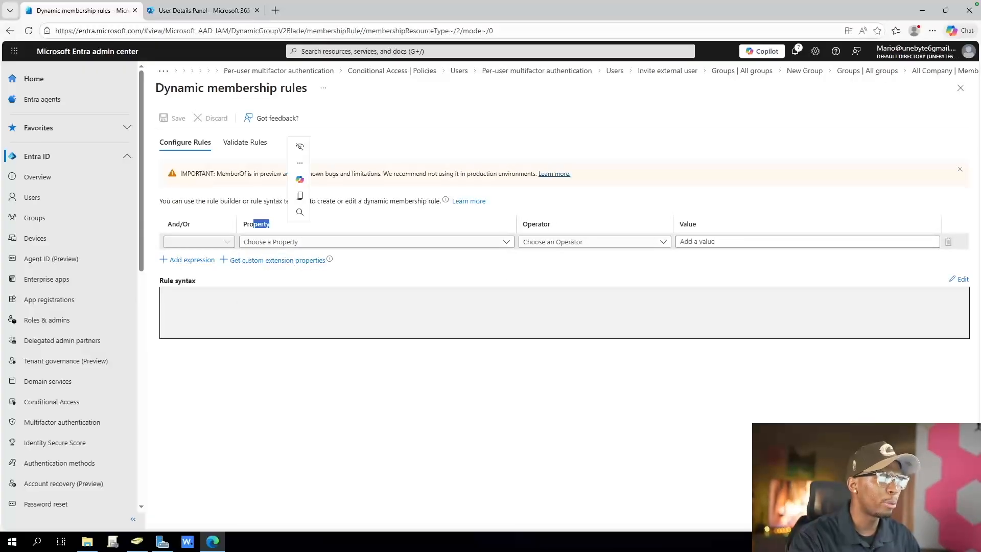
pyautogui.click(286, 242)
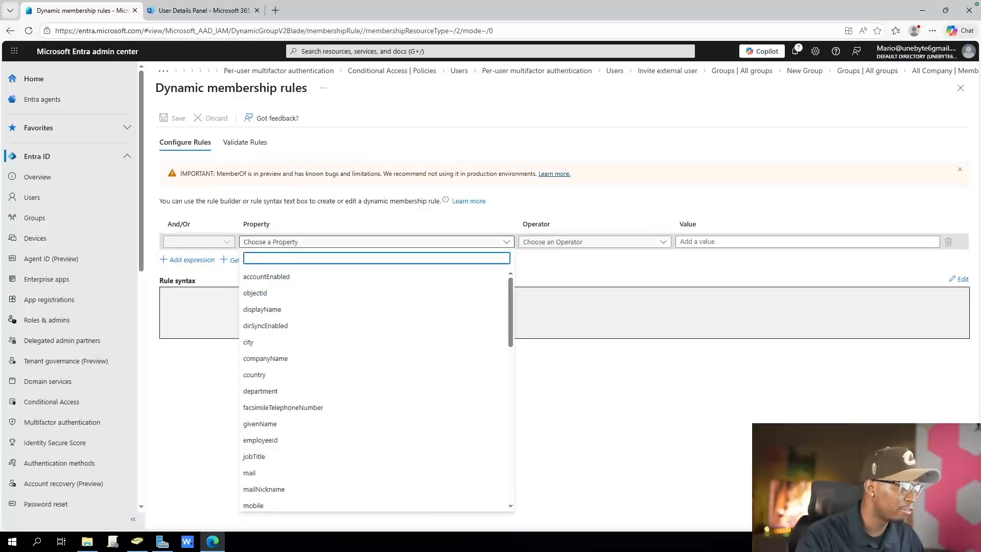
pyautogui.write('uer')
pyautogui.press('BackSpace')
pyautogui.press('BackSpace')
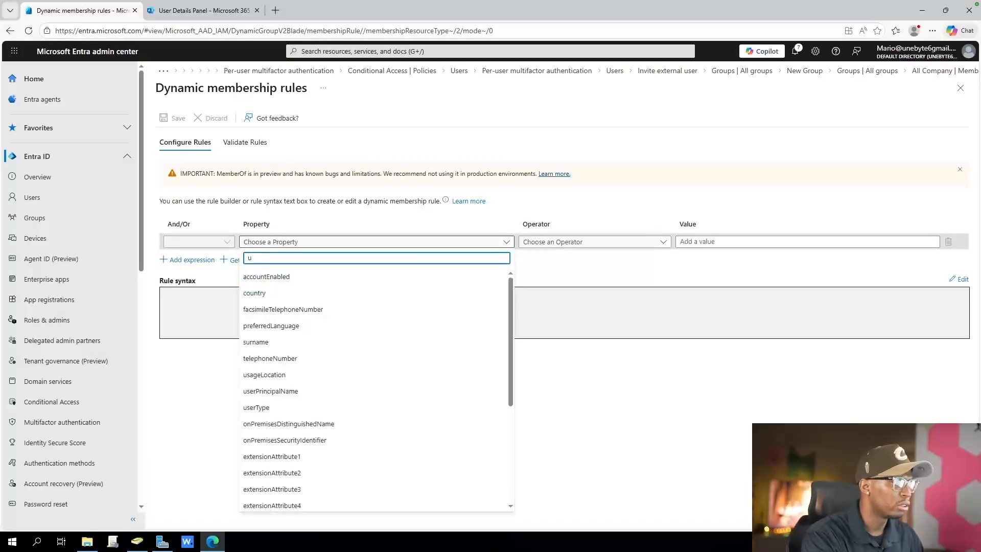
pyautogui.write('er')
pyautogui.press('BackSpace')
pyautogui.press('BackSpace')
pyautogui.write('s')
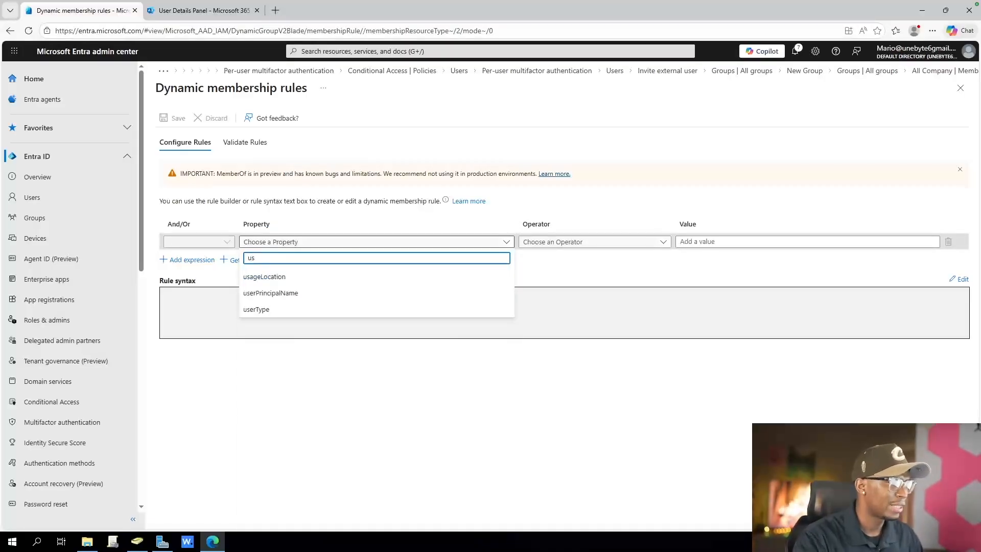
pyautogui.click(257, 309)
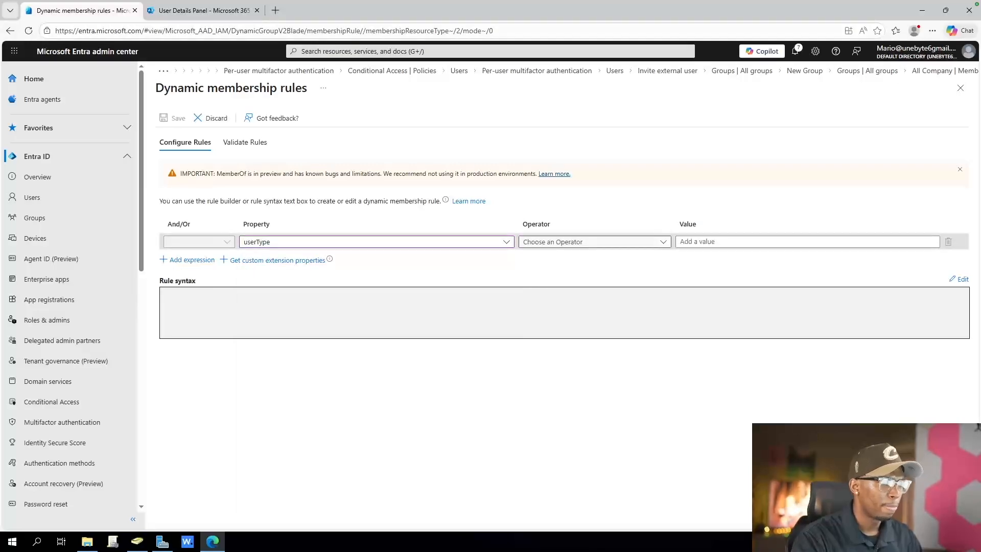
# Complete the userType rule with the operator Equals and the value Guest, and create the group with the saved rule
pyautogui.click(594, 242)
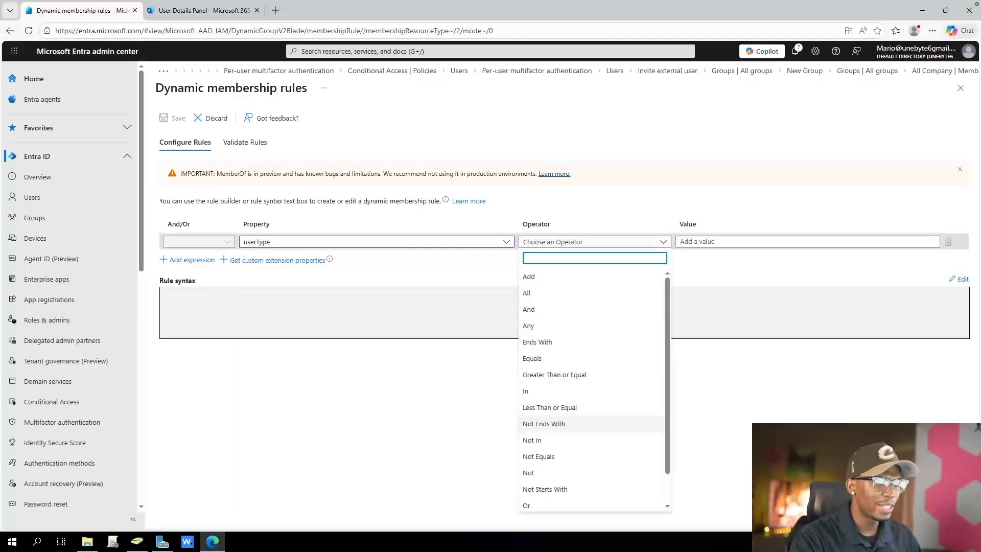
pyautogui.click(531, 358)
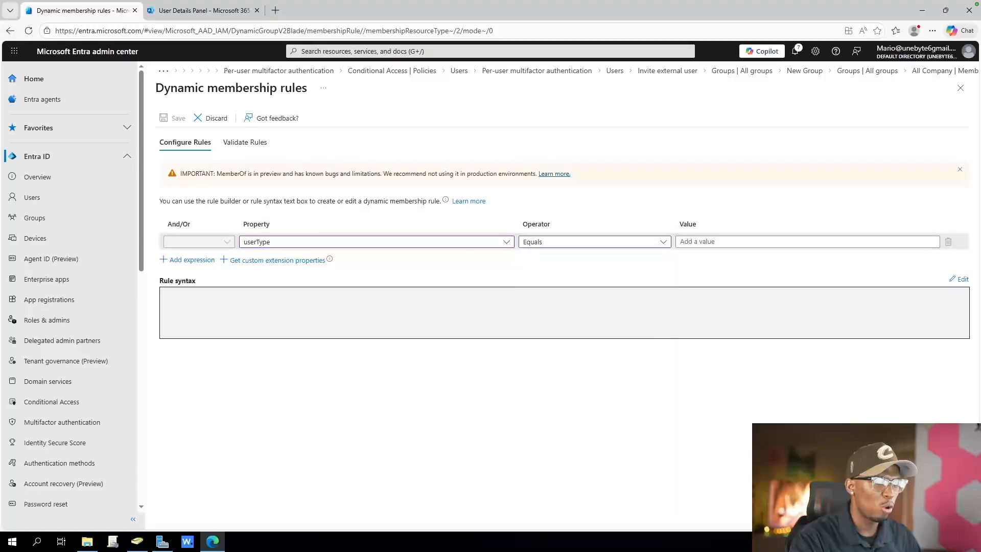
pyautogui.click(726, 242)
pyautogui.write('G')
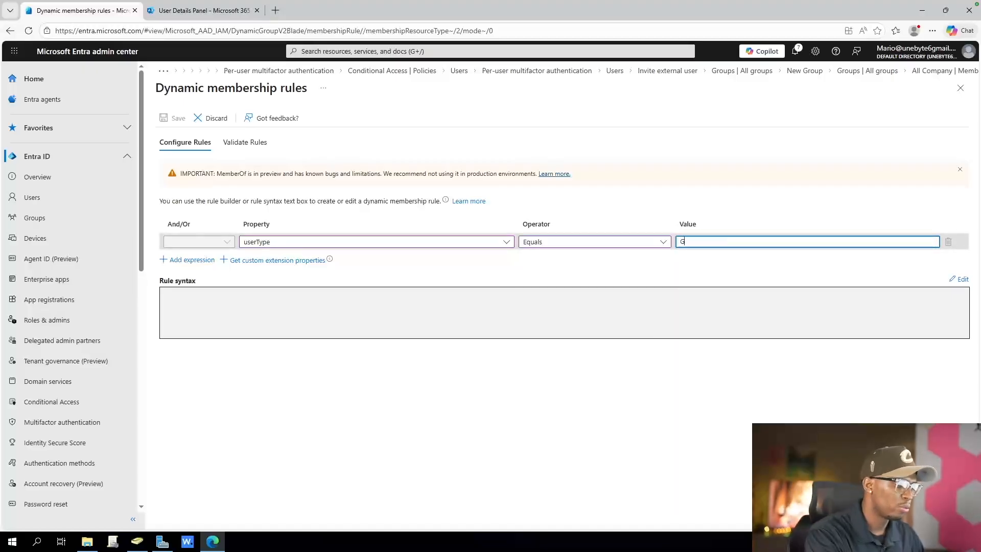
pyautogui.write('uest')
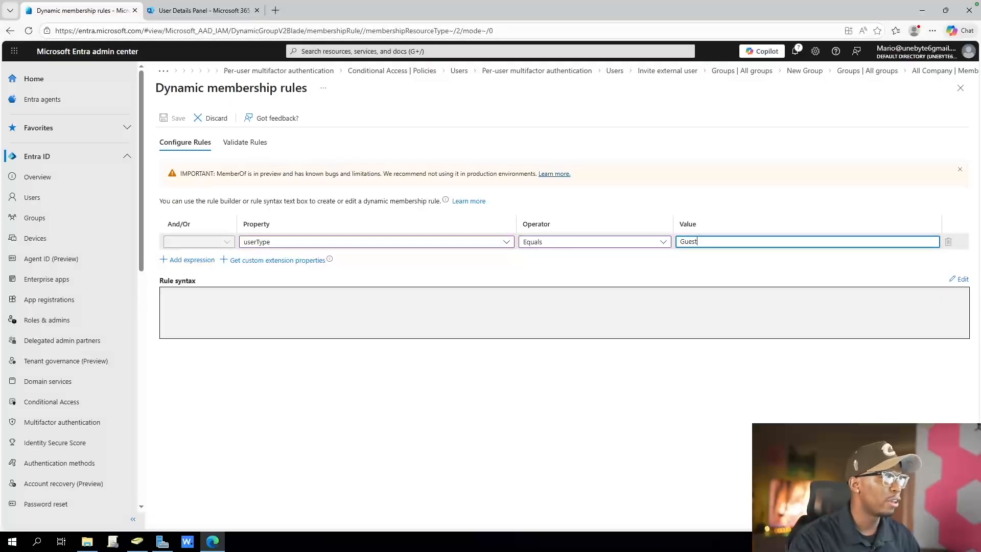
pyautogui.click(192, 260)
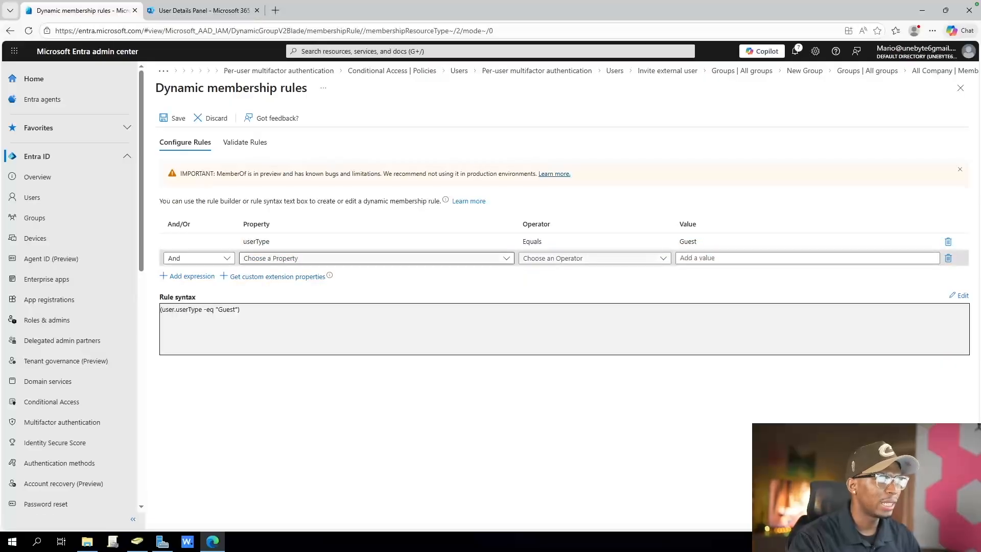
pyautogui.click(174, 118)
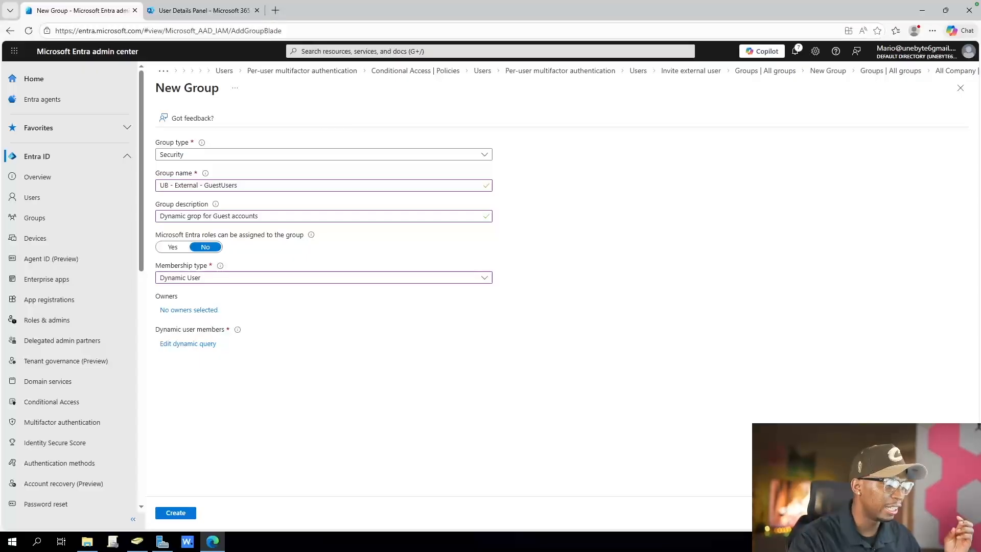
pyautogui.click(176, 512)
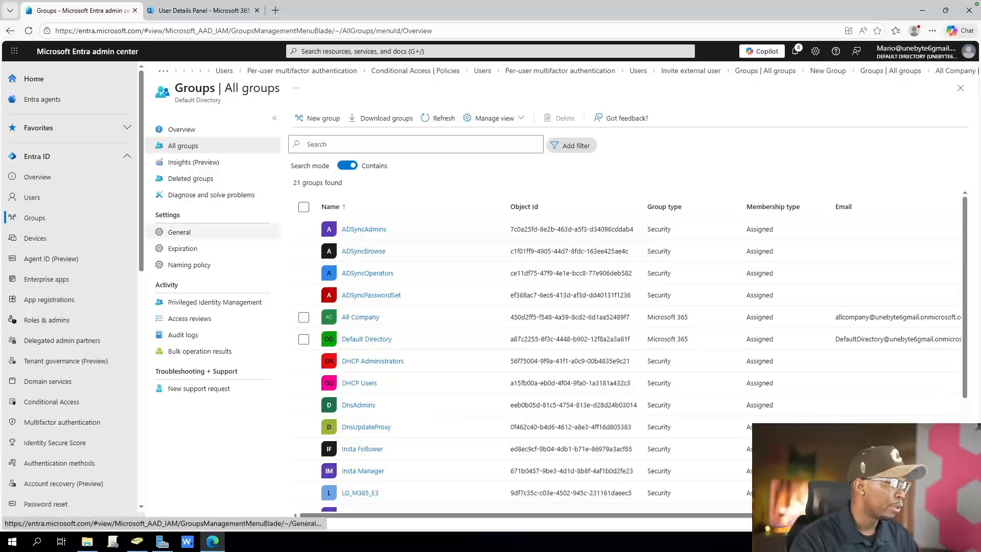
# In the general group settings, set whether users can create security groups to No and save
pyautogui.click(180, 232)
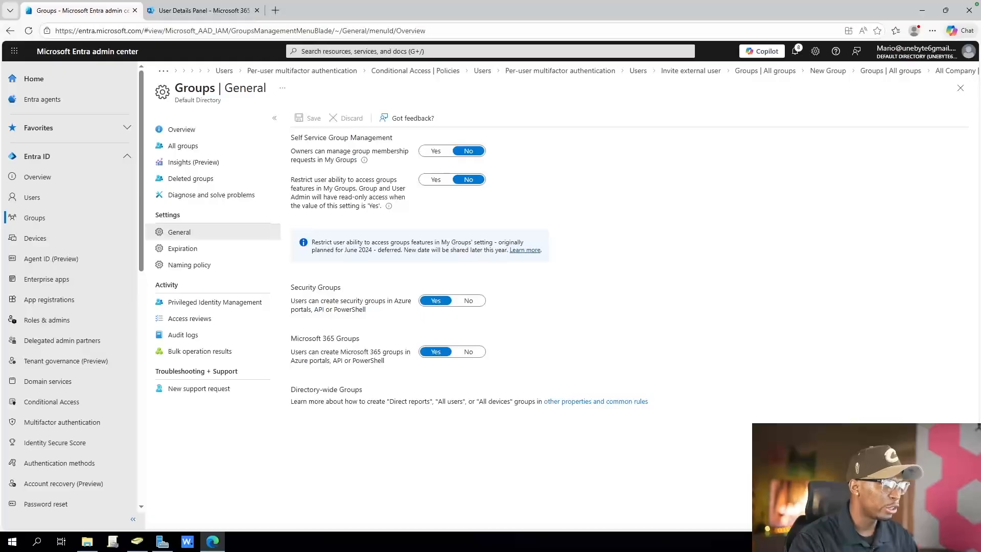
pyautogui.click(468, 300)
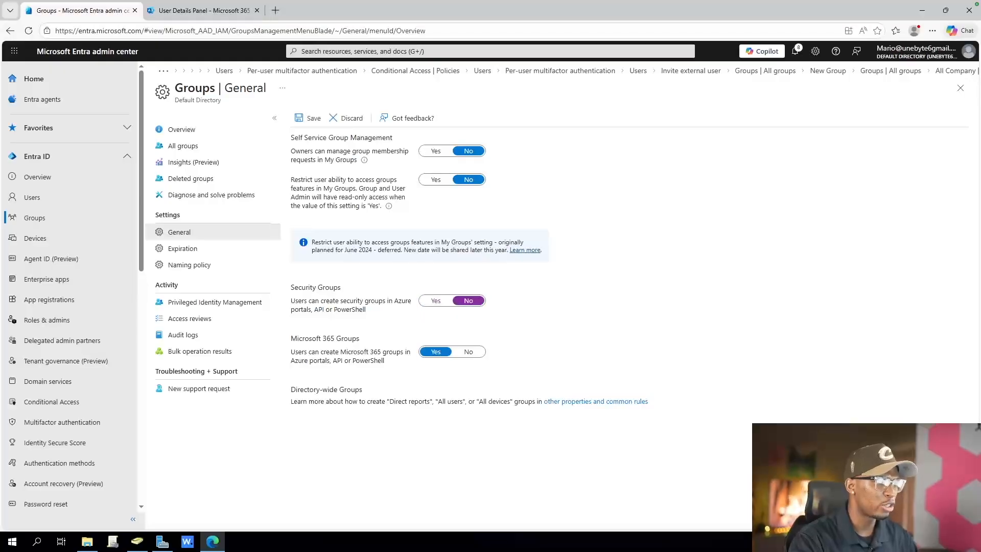
pyautogui.click(308, 118)
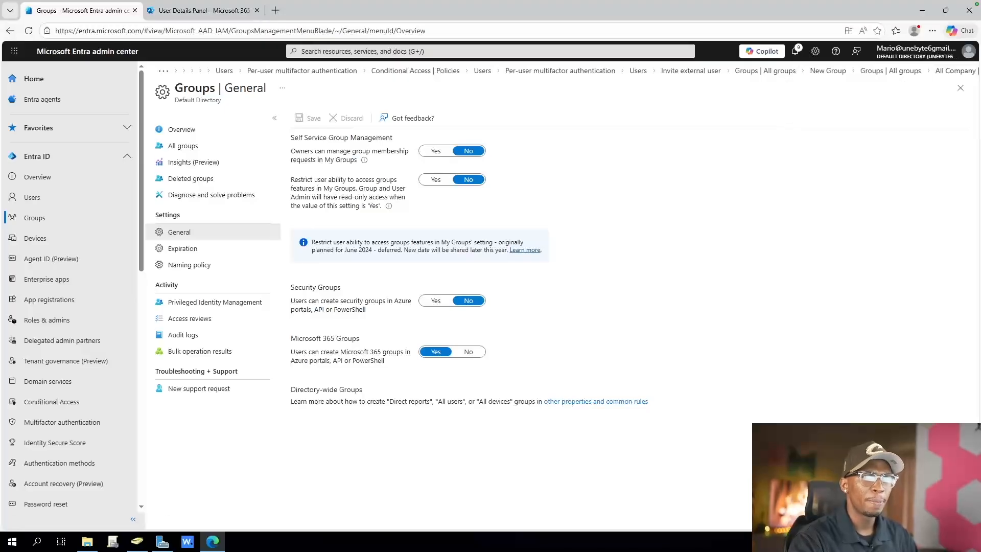
# Set whether users can create Microsoft 365 groups in Azure portals, API or PowerShell to No and save
pyautogui.tripleClick(349, 250)
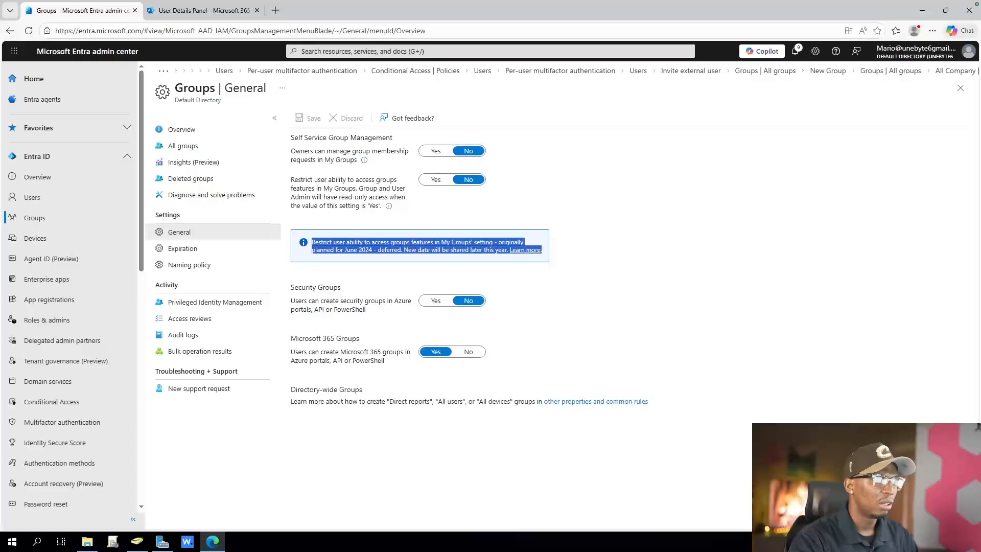
pyautogui.click(582, 276)
pyautogui.moveTo(366, 309); pyautogui.dragTo(290, 284)
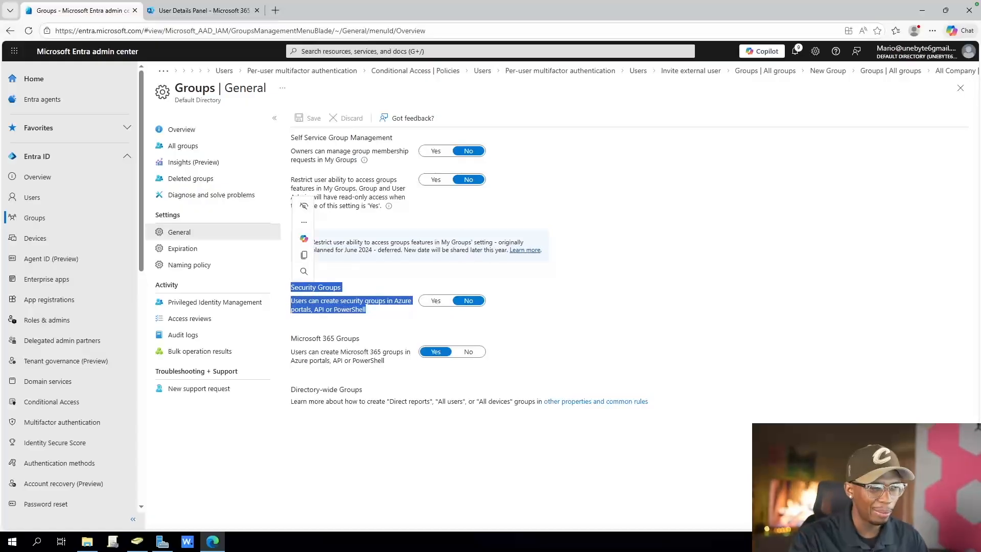
pyautogui.click(572, 307)
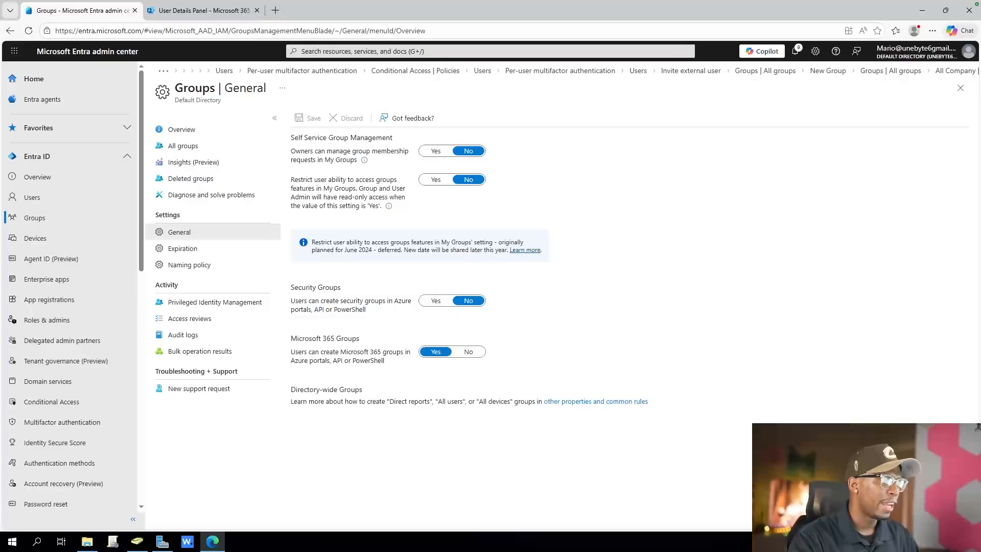
pyautogui.click(468, 351)
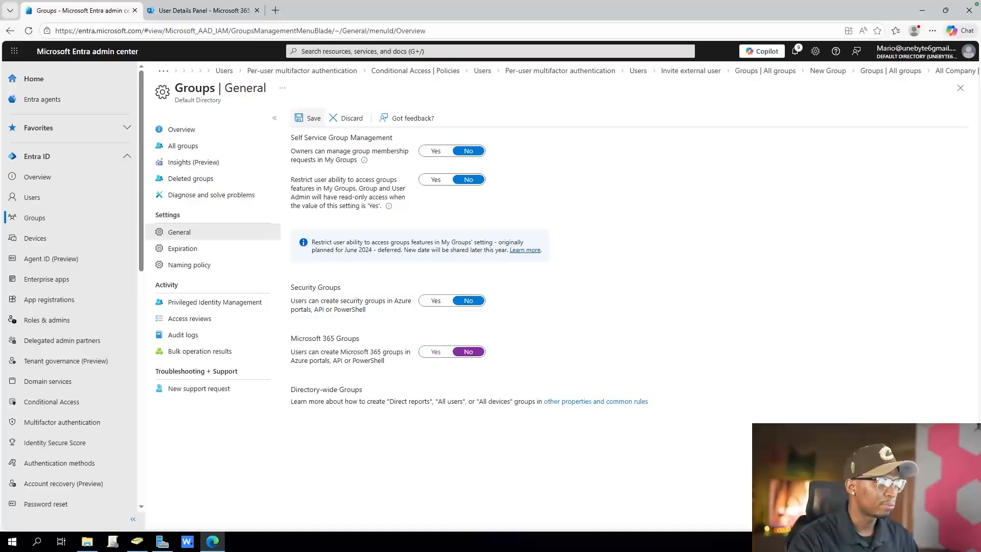
pyautogui.click(310, 118)
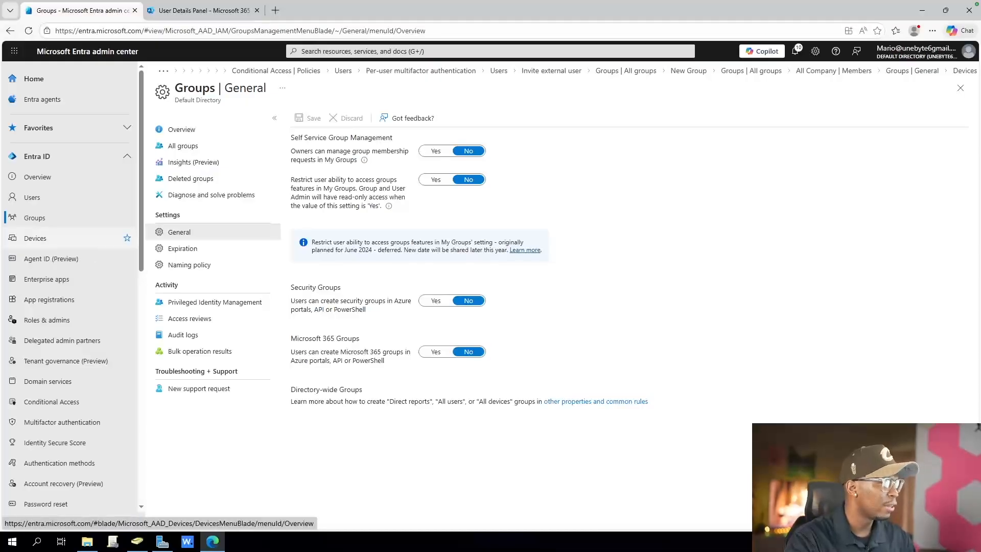
# In the device settings, set which users may join devices to Microsoft Entra to None and save
pyautogui.click(34, 238)
pyautogui.click(374, 190)
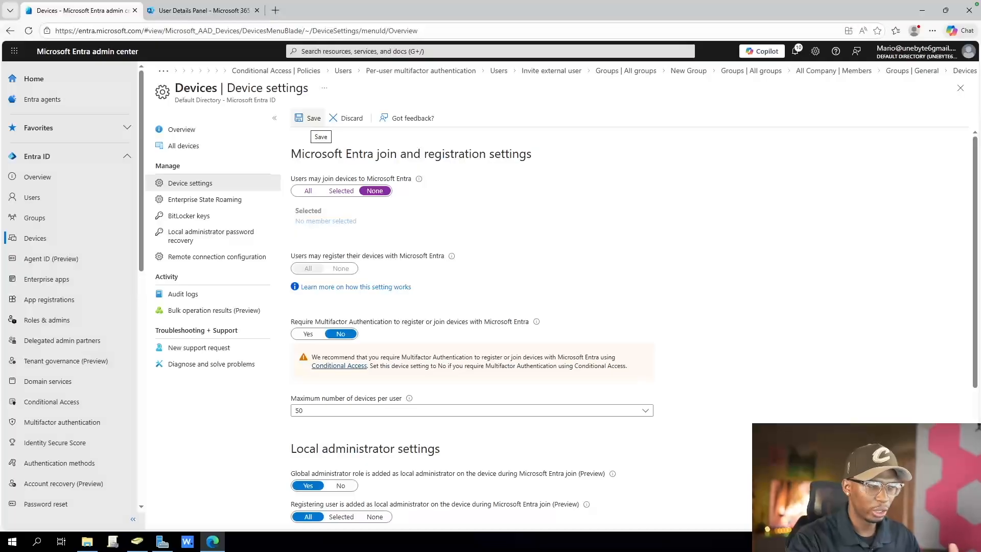
pyautogui.click(310, 118)
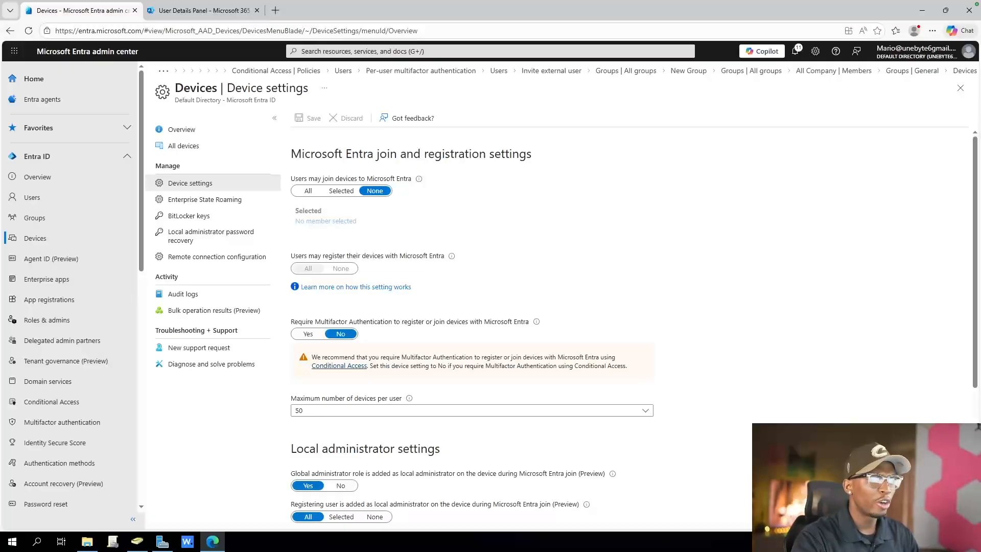
# Set the maximum number of devices per user to 5
pyautogui.click(472, 410)
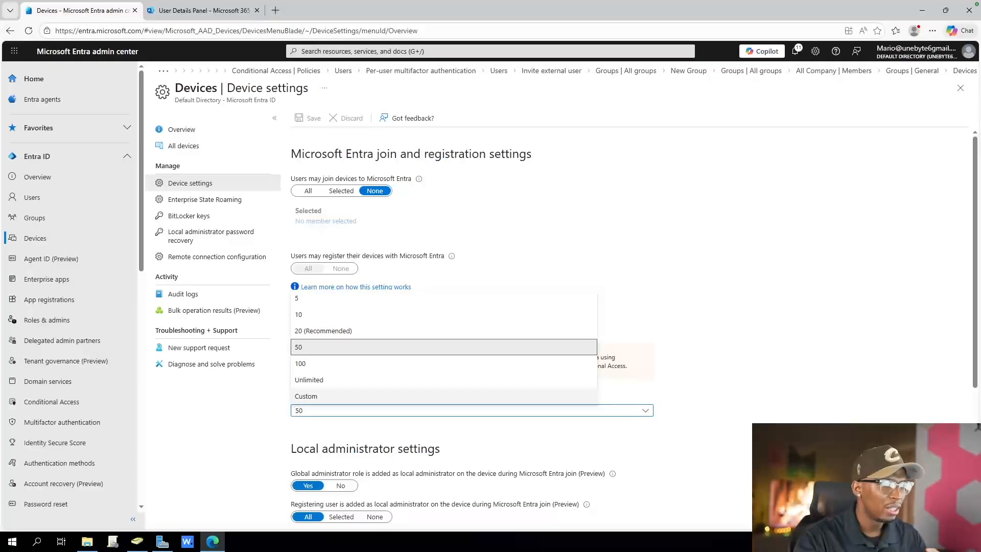
pyautogui.click(443, 396)
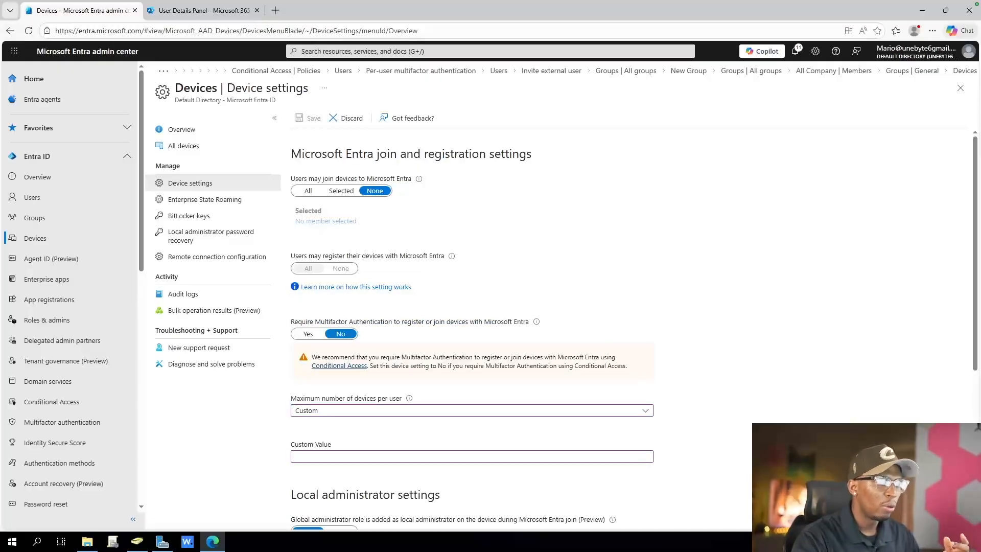
pyautogui.click(443, 410)
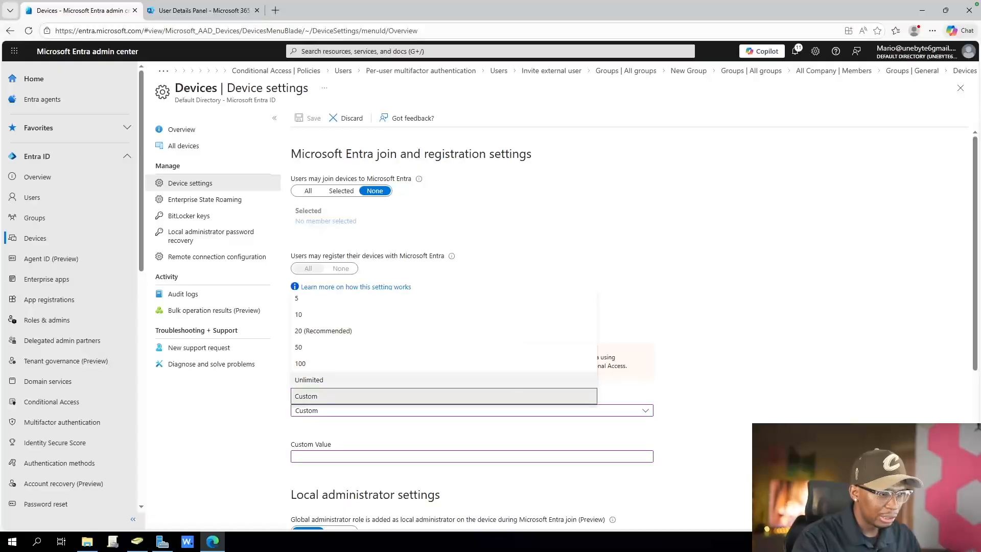
pyautogui.click(443, 297)
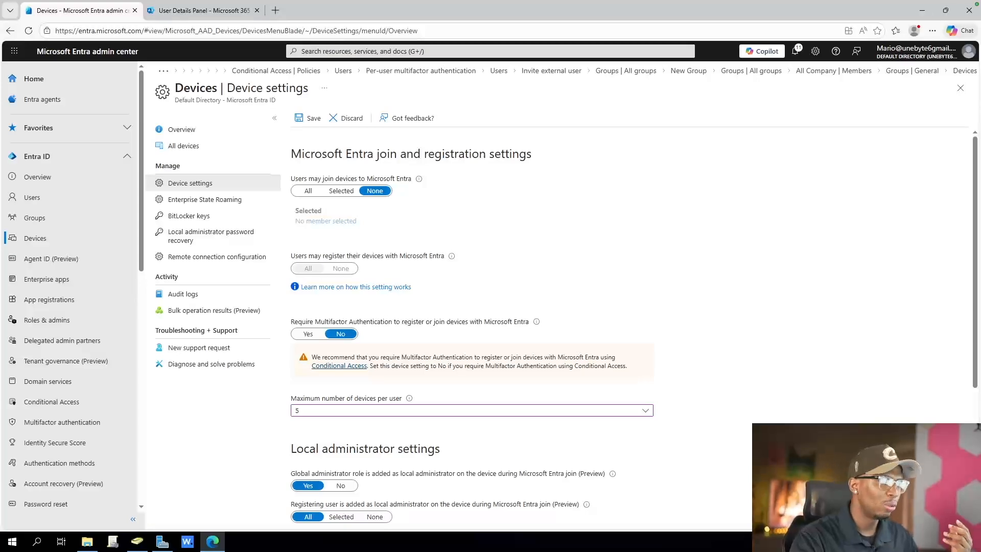
pyautogui.moveTo(409, 398)
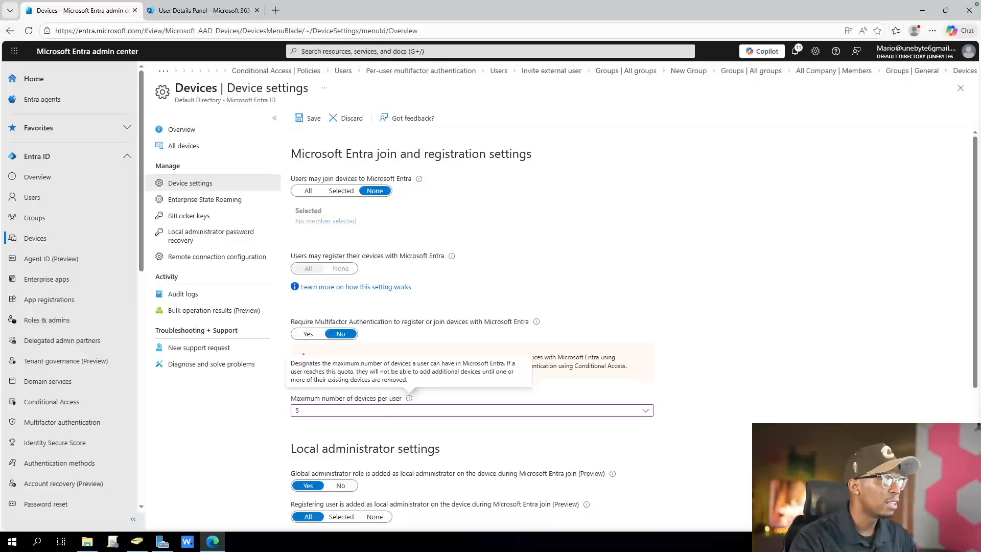
# Save the device settings with the new per-user device limit
pyautogui.click(308, 118)
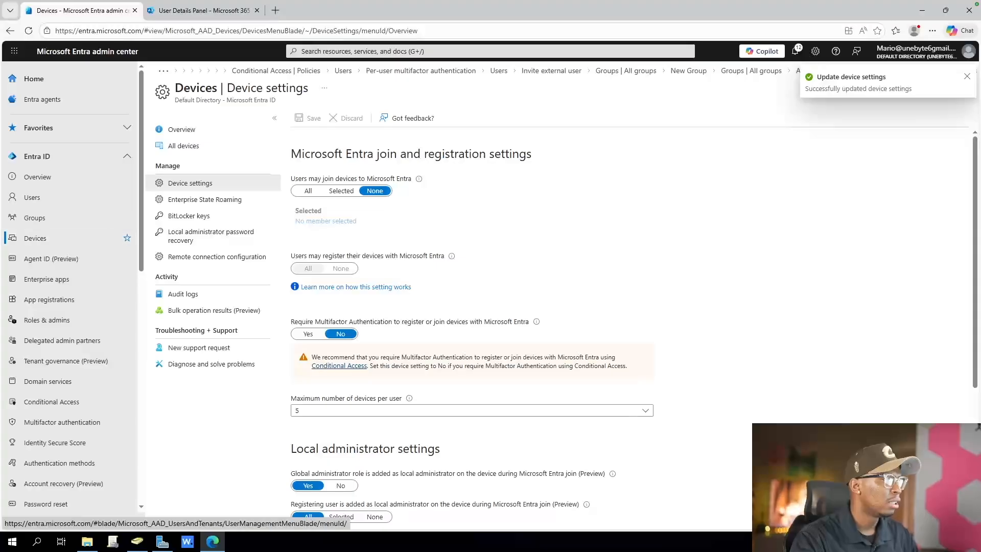
# Check the directory's list of all devices and the devices registered to the administrator's own user account
pyautogui.click(184, 145)
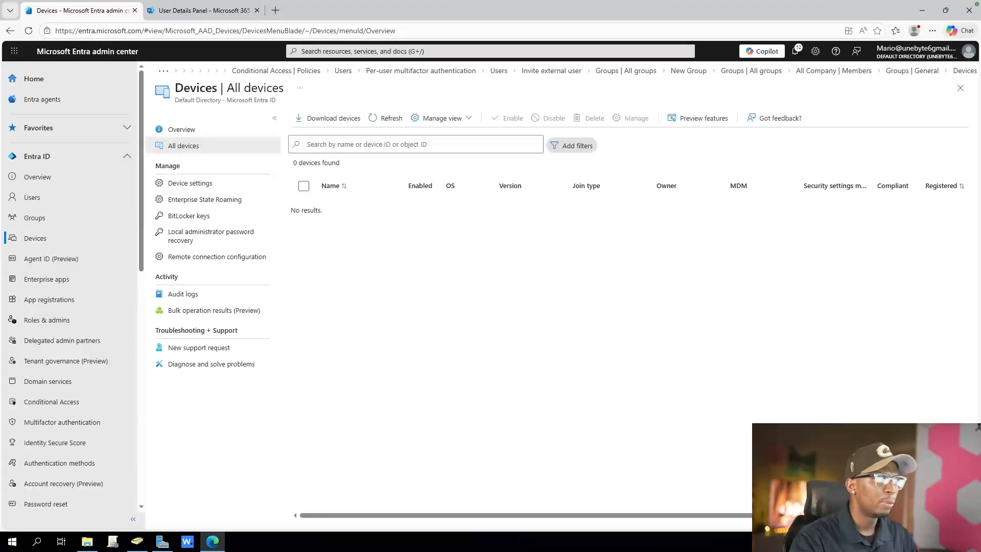
pyautogui.click(32, 197)
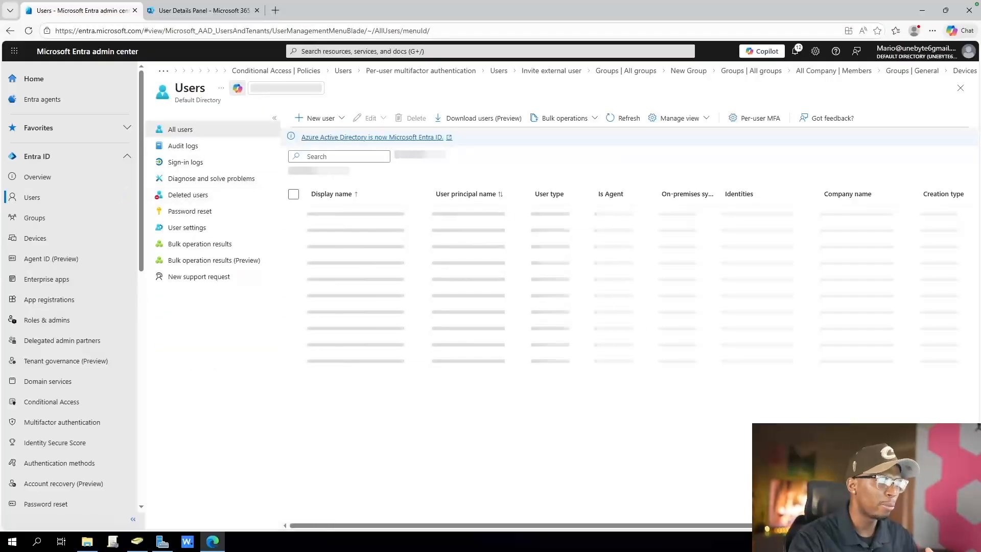
pyautogui.click(339, 263)
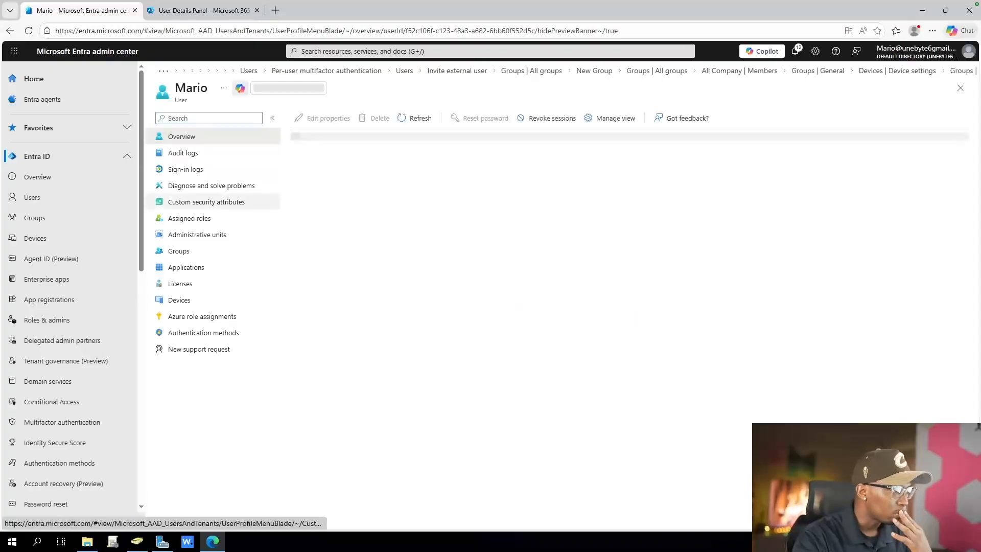
pyautogui.click(179, 300)
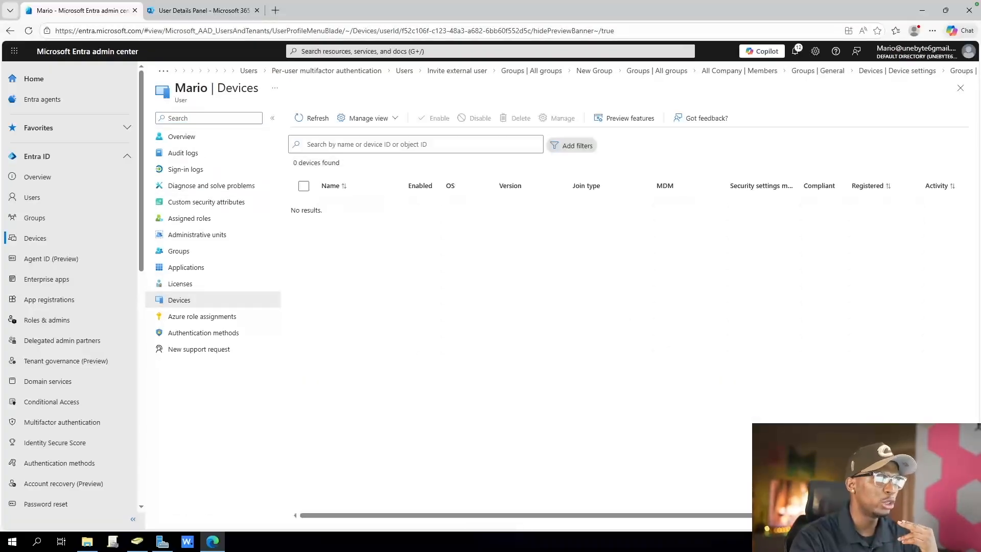
pyautogui.moveTo(291, 209); pyautogui.dragTo(322, 210)
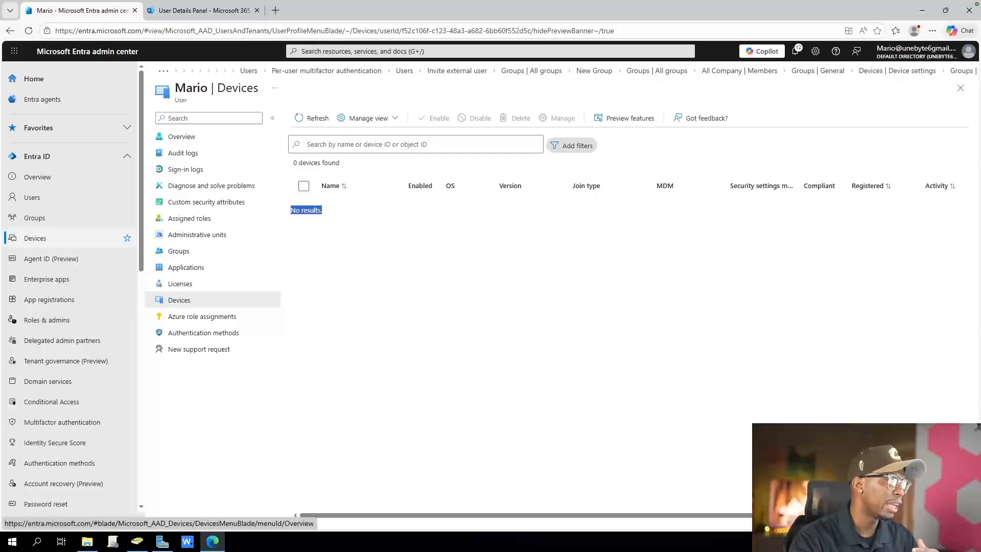
# Return to the directory-wide device settings in Microsoft Entra
pyautogui.click(36, 238)
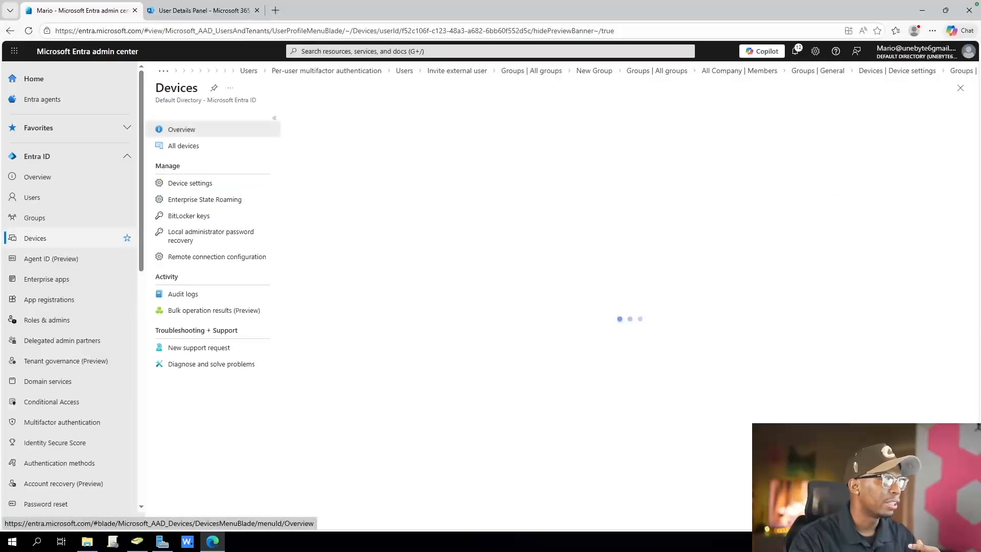
pyautogui.click(190, 183)
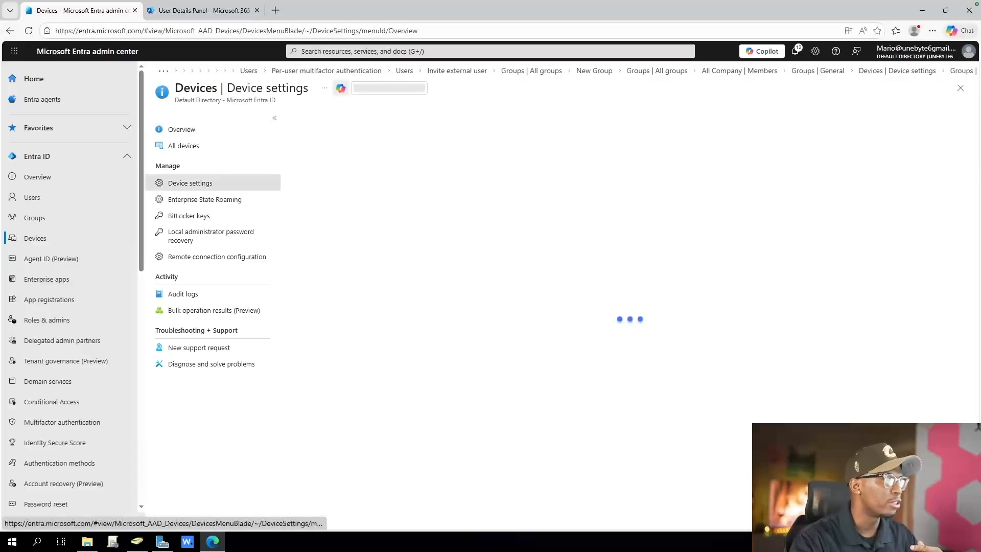
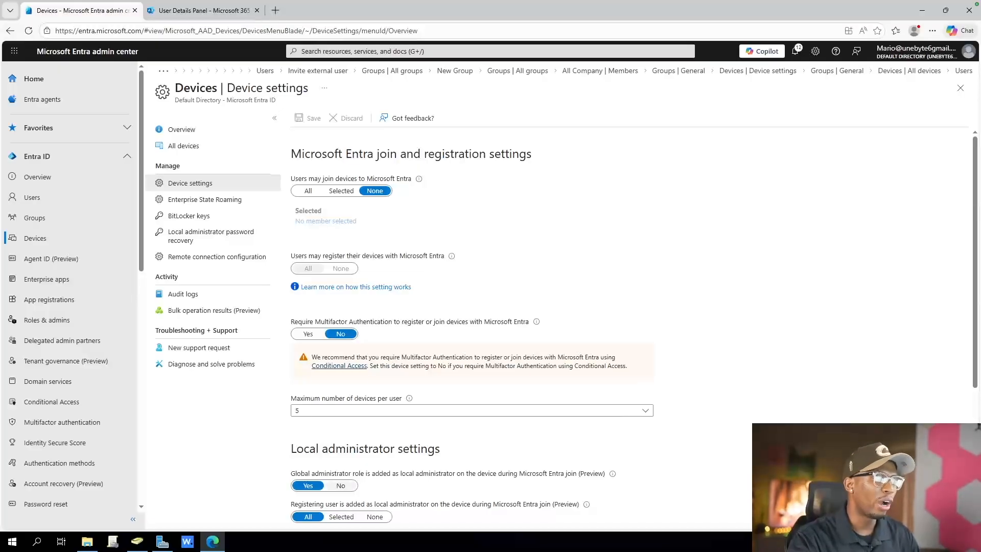
# Stop the Global administrator role from being added as local administrator during Microsoft Entra join, and save the device settings
pyautogui.scroll(-4, 977, 427)
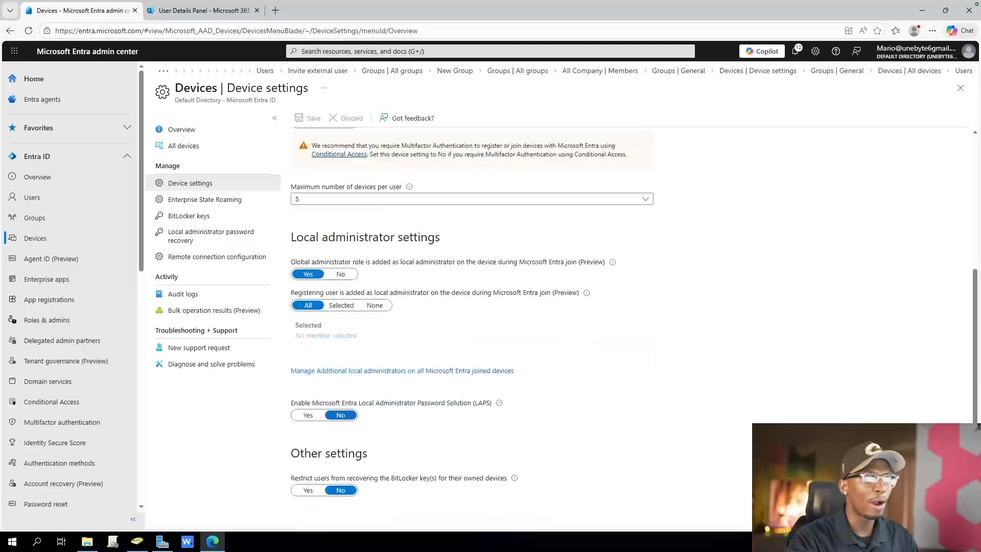
pyautogui.doubleClick(405, 262)
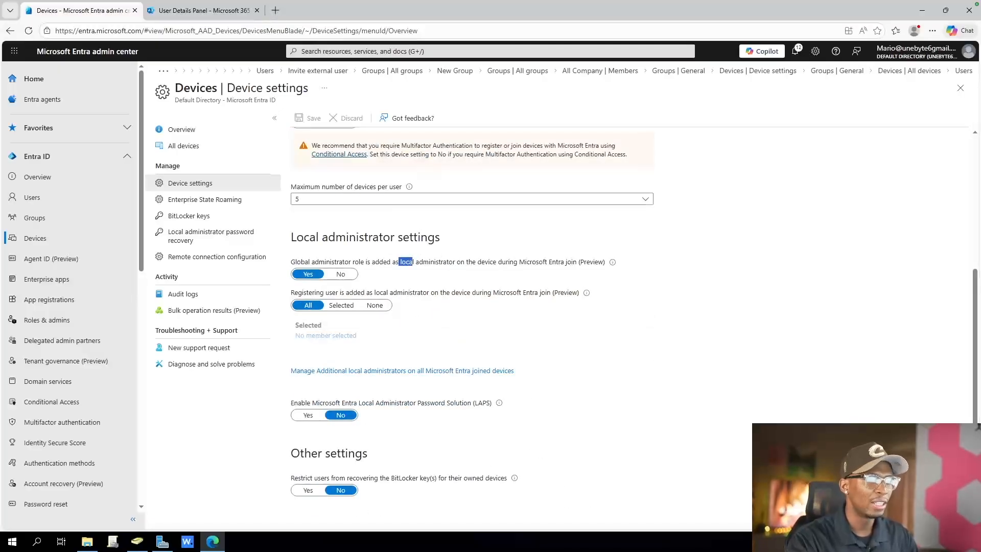
pyautogui.click(341, 275)
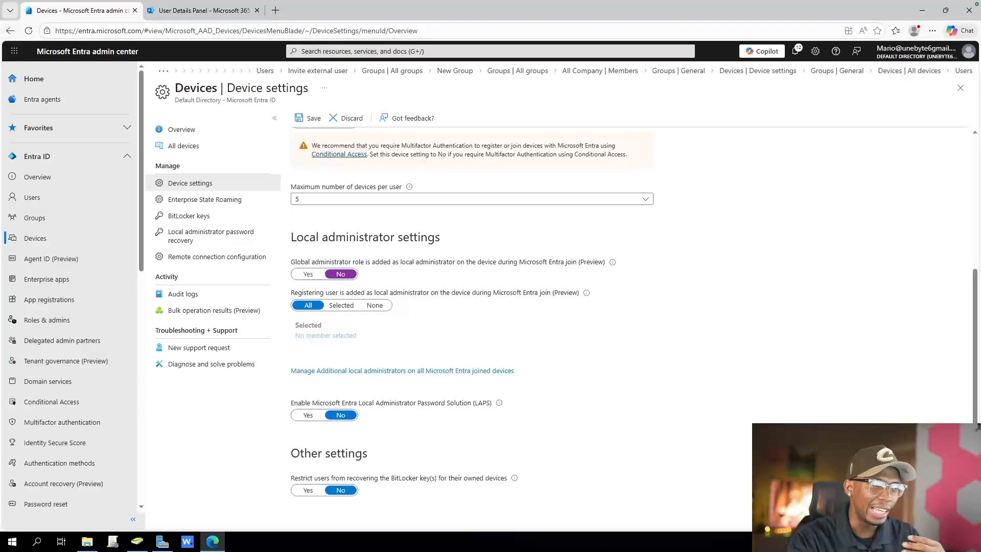
pyautogui.click(309, 118)
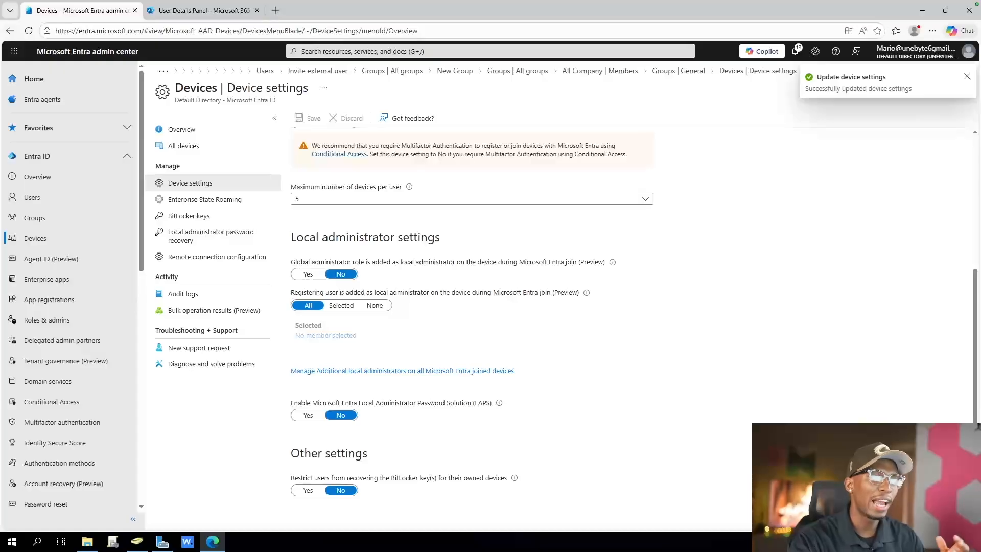
pyautogui.moveTo(305, 262); pyautogui.dragTo(367, 262)
pyautogui.moveTo(556, 261); pyautogui.dragTo(396, 261)
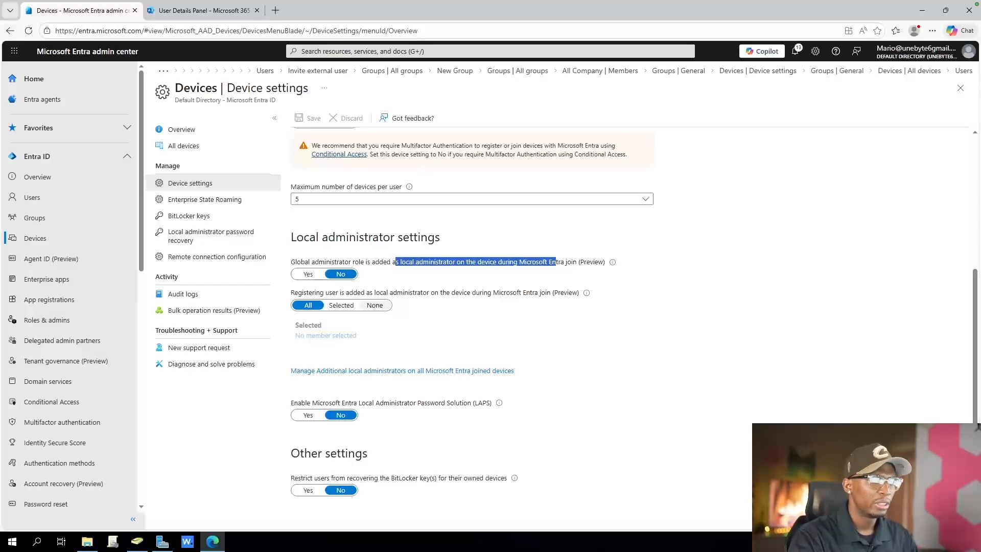
# Set the registering user being added as local administrator during Microsoft Entra join to None, and save
pyautogui.click(375, 305)
pyautogui.moveTo(338, 293); pyautogui.dragTo(431, 292)
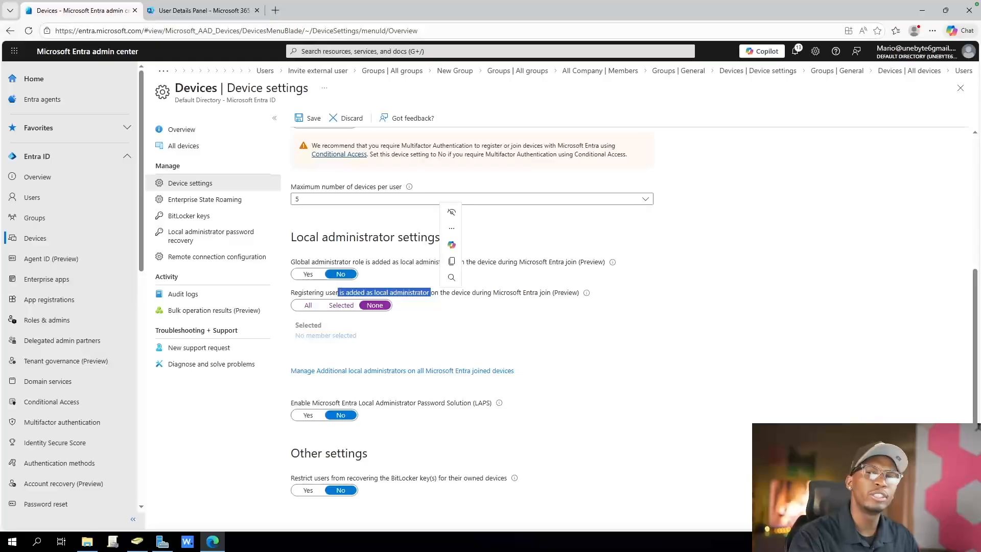
pyautogui.click(432, 302)
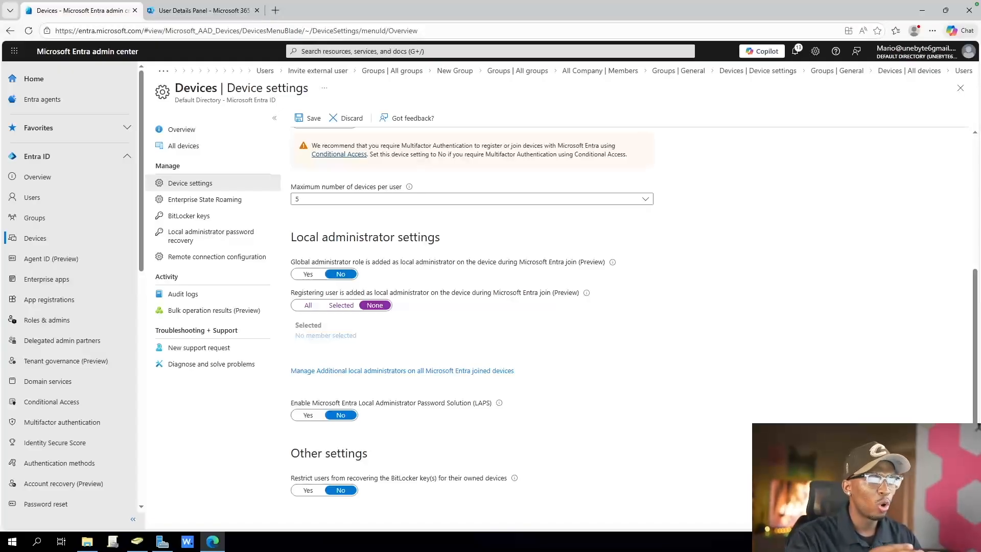
pyautogui.moveTo(404, 292); pyautogui.dragTo(298, 292)
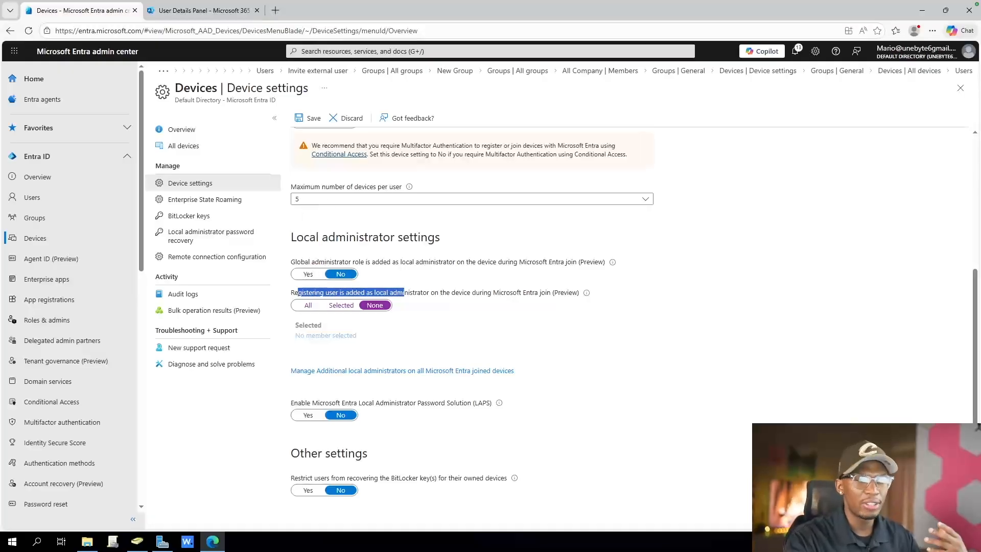
pyautogui.moveTo(480, 293); pyautogui.dragTo(294, 292)
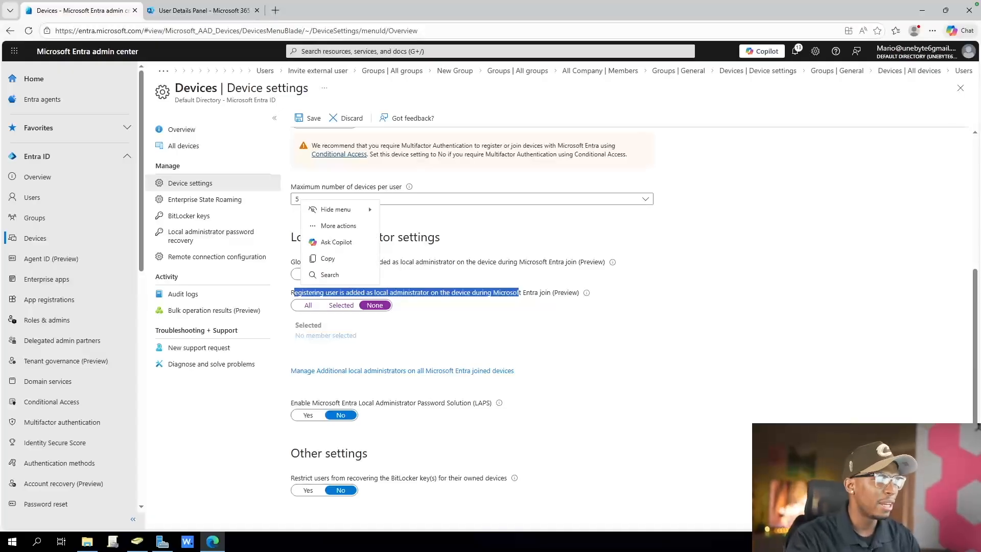
pyautogui.click(435, 327)
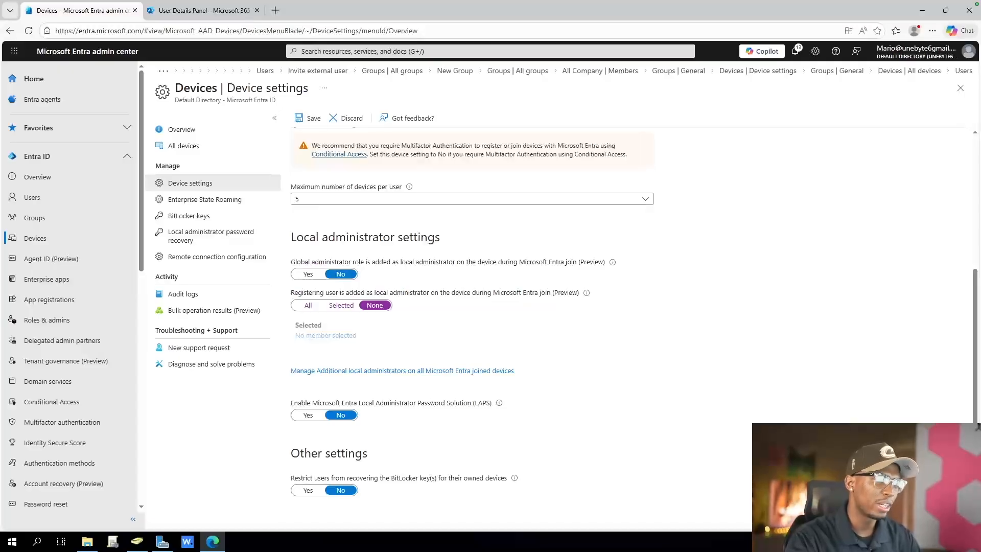
pyautogui.click(310, 118)
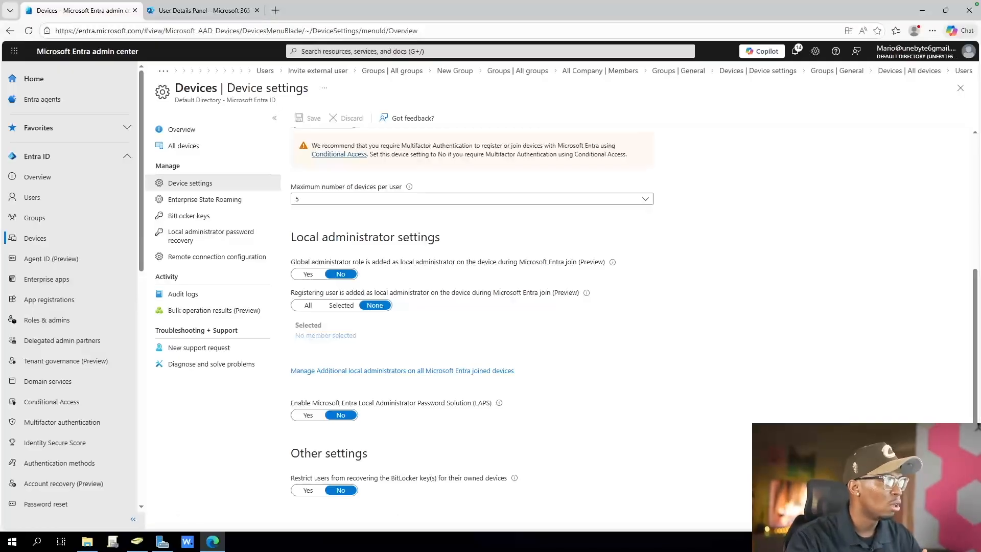
pyautogui.click(307, 414)
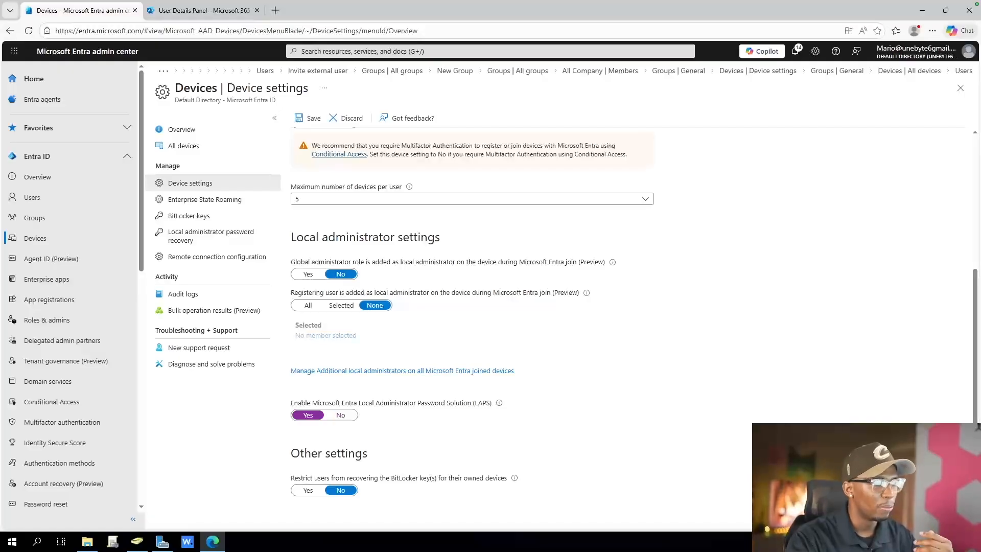
pyautogui.moveTo(499, 403)
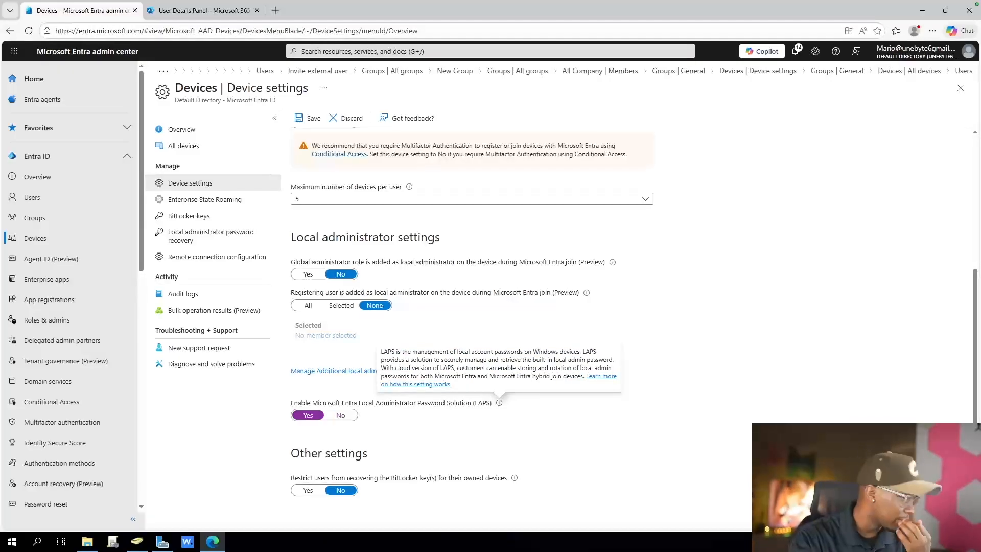
pyautogui.click(340, 415)
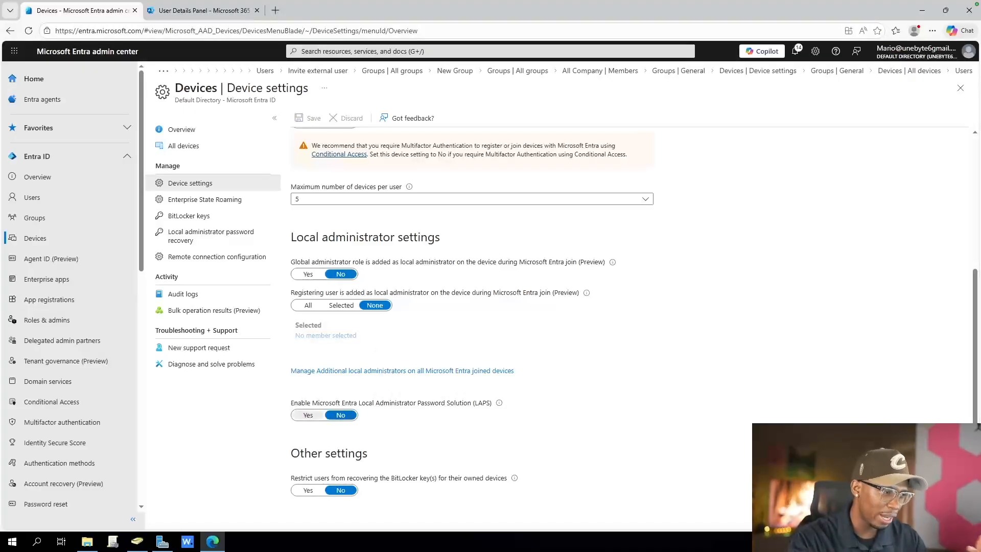
pyautogui.click(308, 415)
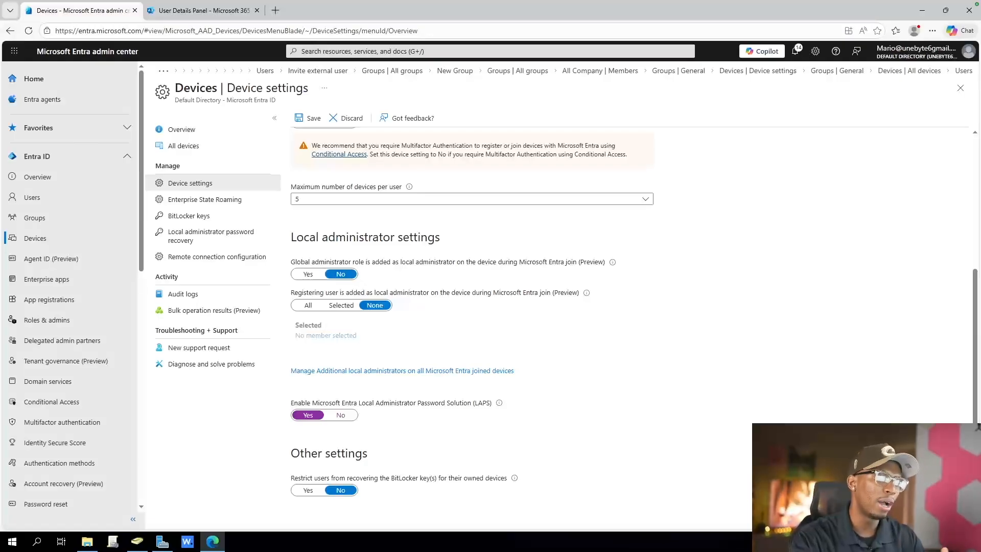
pyautogui.click(340, 414)
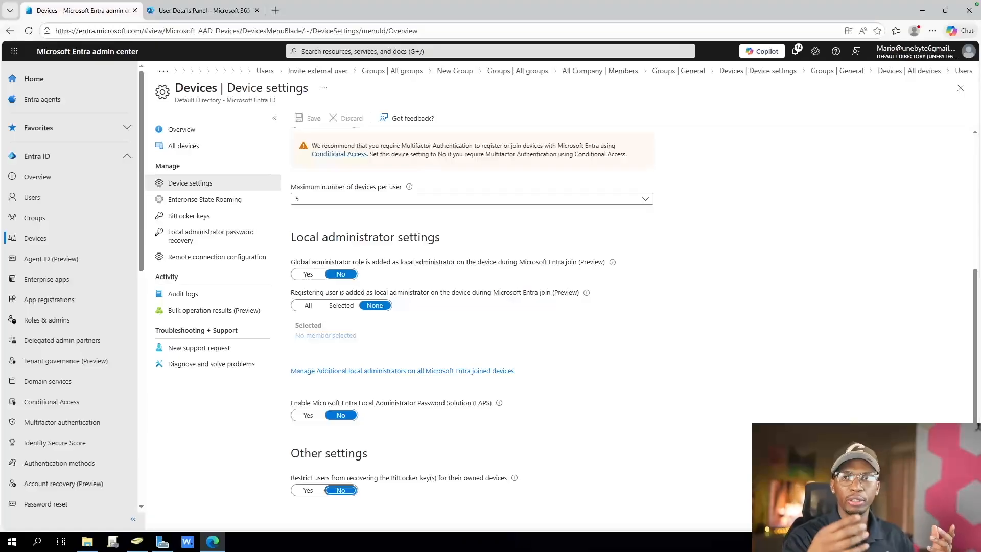
# Restrict users from recovering the BitLocker keys for their owned devices, and save the device settings
pyautogui.click(308, 490)
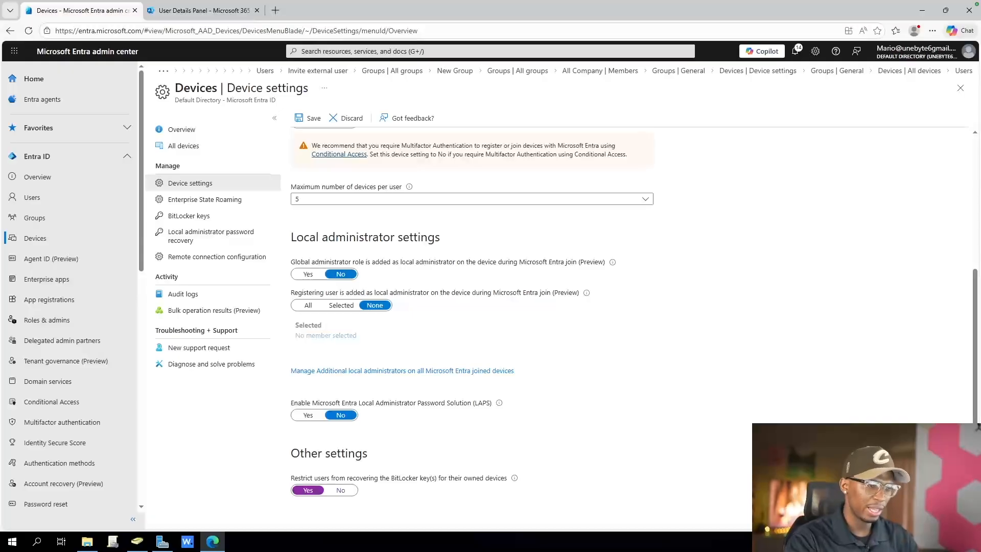
pyautogui.moveTo(428, 477); pyautogui.dragTo(385, 478)
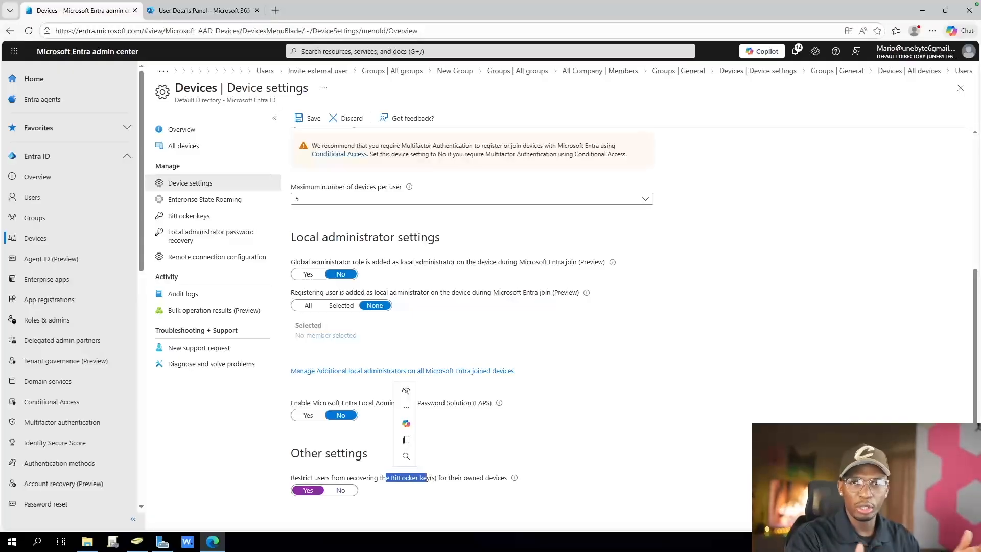
pyautogui.moveTo(330, 478); pyautogui.dragTo(303, 478)
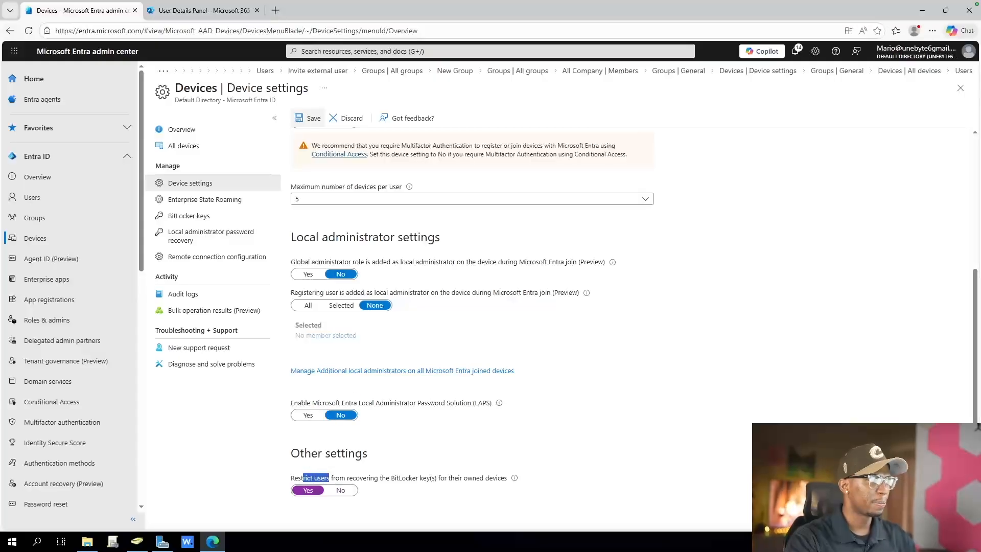
pyautogui.click(308, 118)
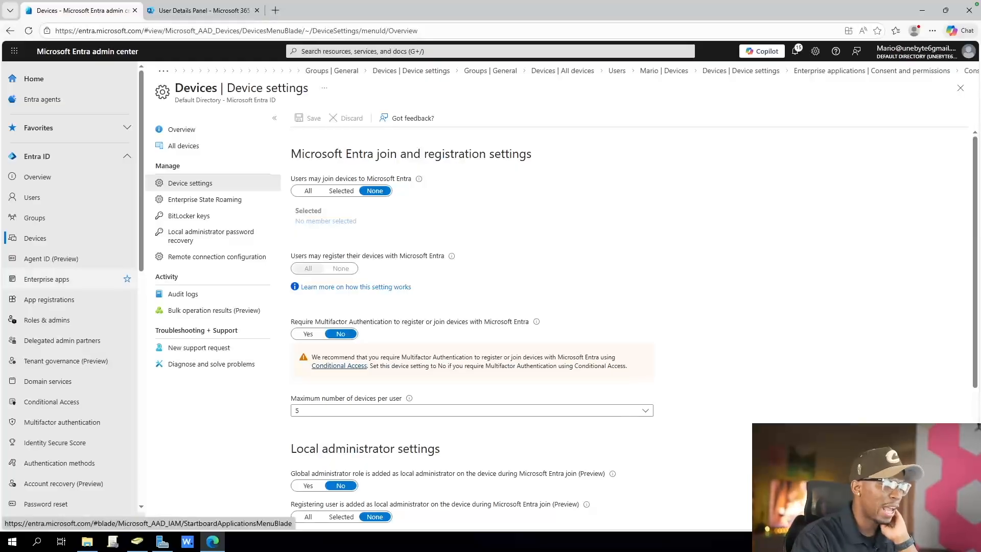
# Set user consent for enterprise applications to "Do not allow user consent" and save the consent settings
pyautogui.click(47, 279)
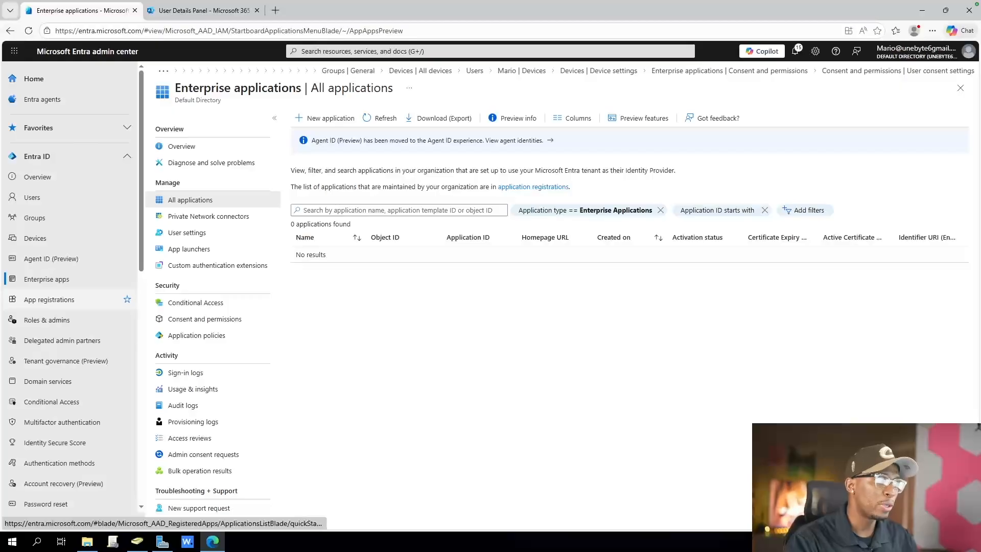
pyautogui.click(204, 319)
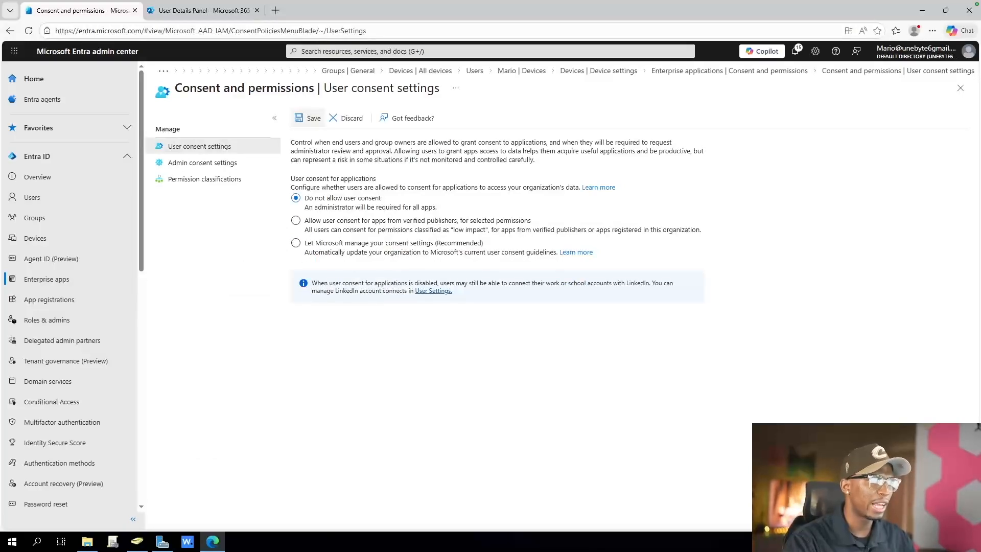
pyautogui.click(309, 118)
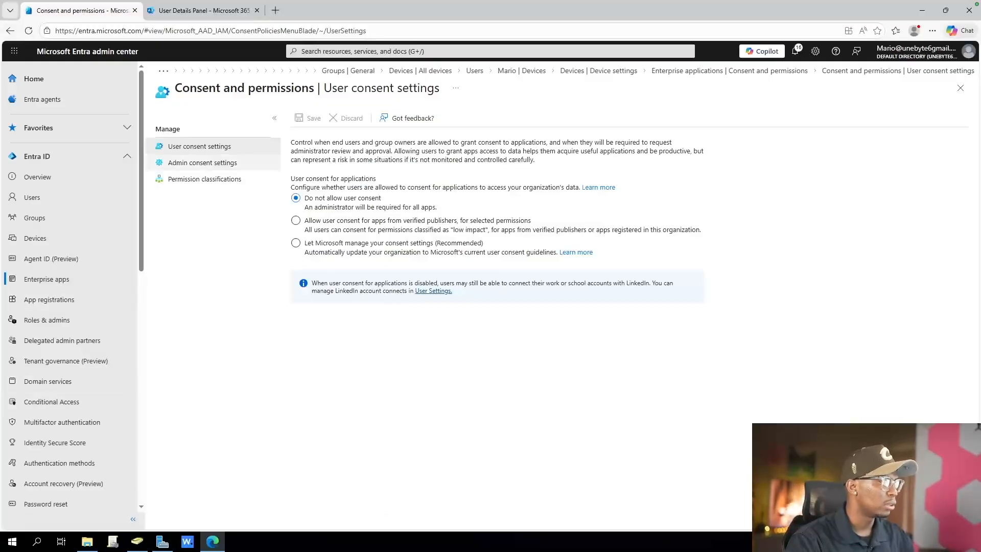
# In the admin consent settings, allow users to request admin consent to apps they are unable to consent to
pyautogui.click(202, 162)
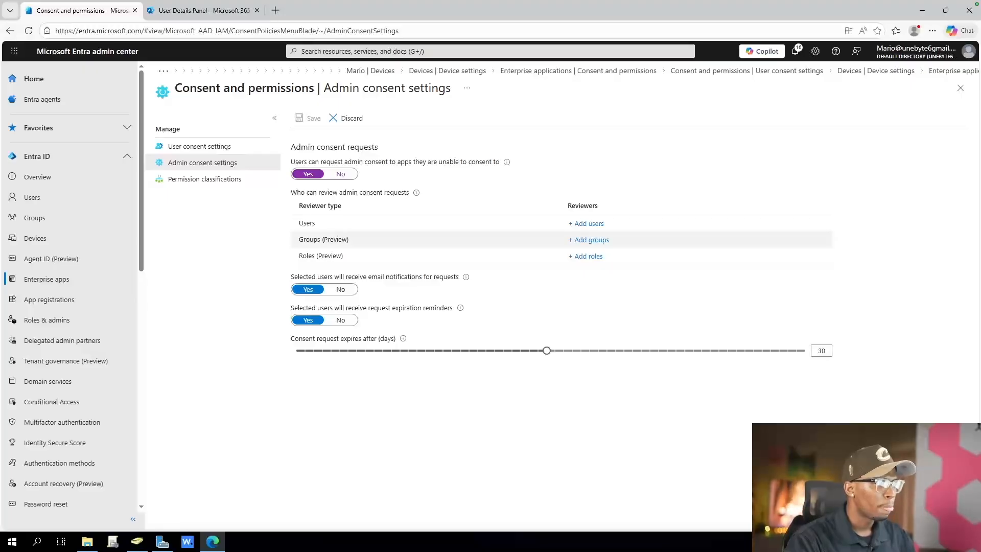
pyautogui.click(591, 240)
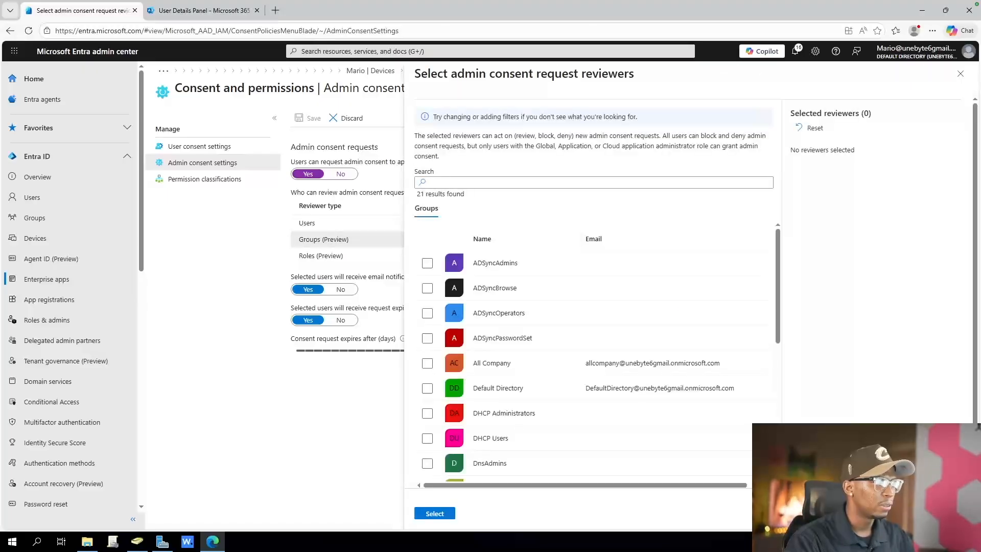
pyautogui.scroll(-5, 593, 358)
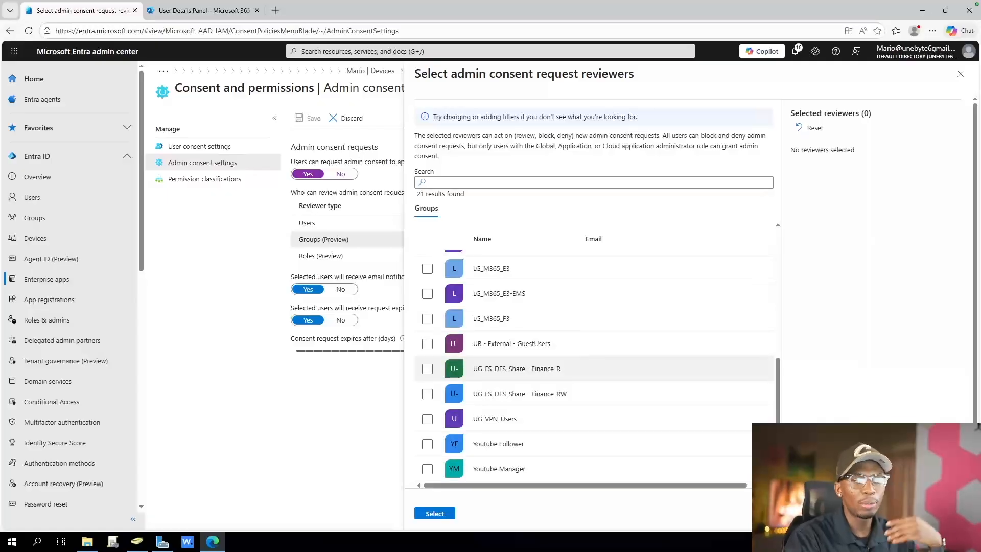
pyautogui.scroll(5, 593, 352)
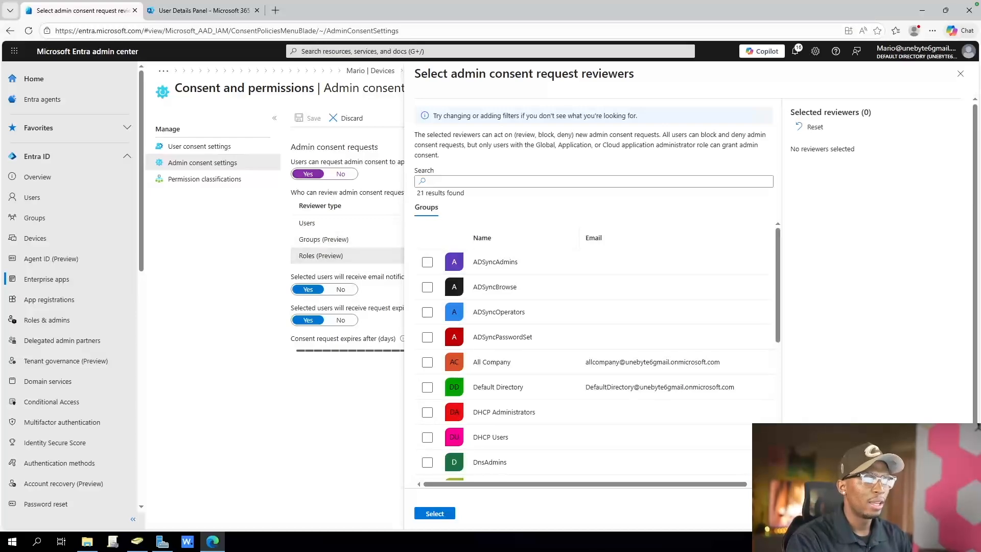
pyautogui.click(961, 73)
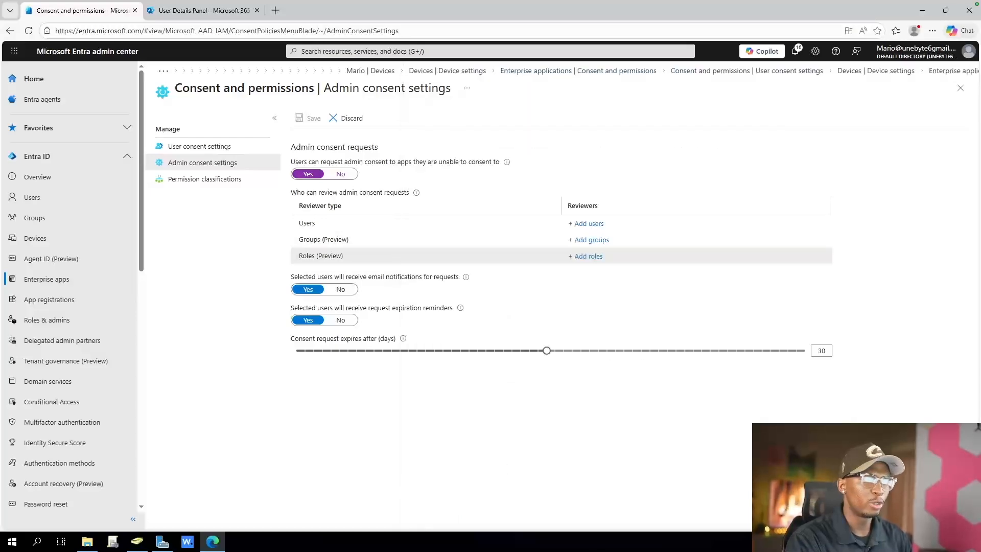
# Add the Global Administrator role as reviewer of admin consent requests and save the admin consent settings
pyautogui.click(587, 256)
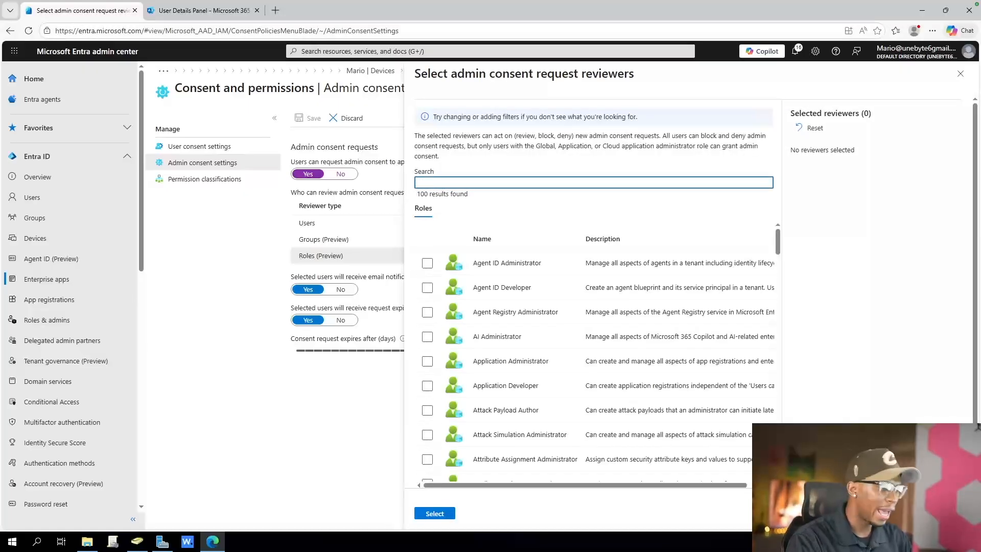
pyautogui.write('global')
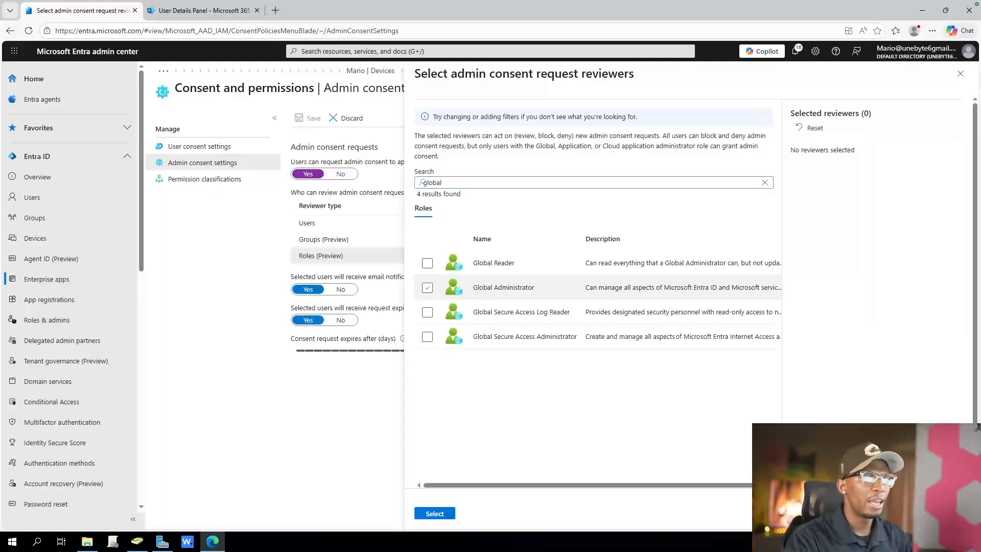
pyautogui.click(427, 288)
pyautogui.click(434, 513)
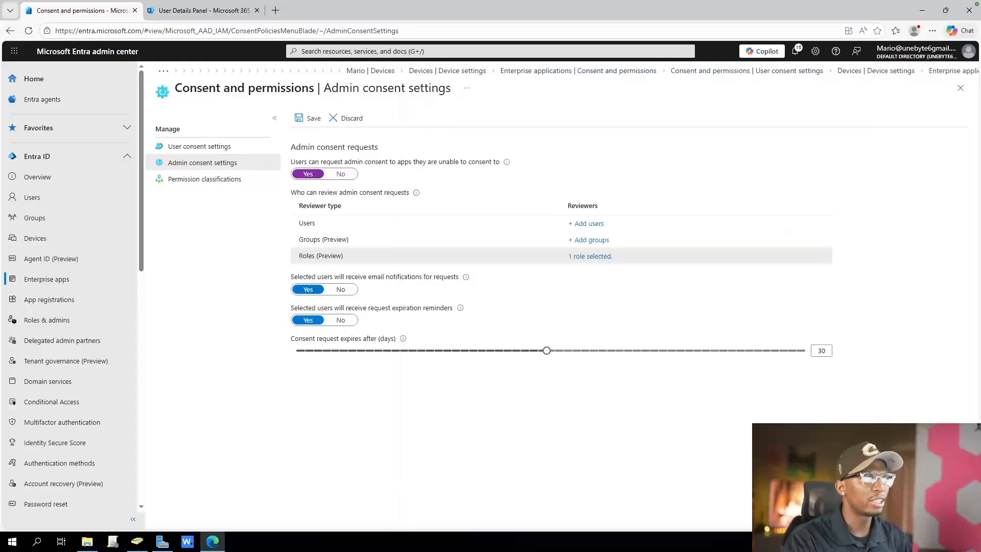
pyautogui.click(309, 118)
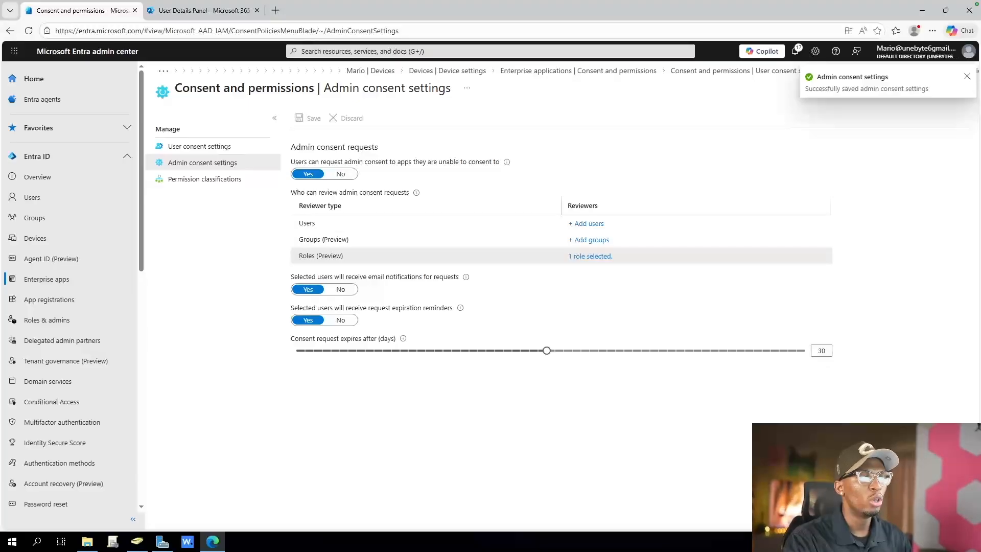
pyautogui.moveTo(299, 206); pyautogui.dragTo(342, 206)
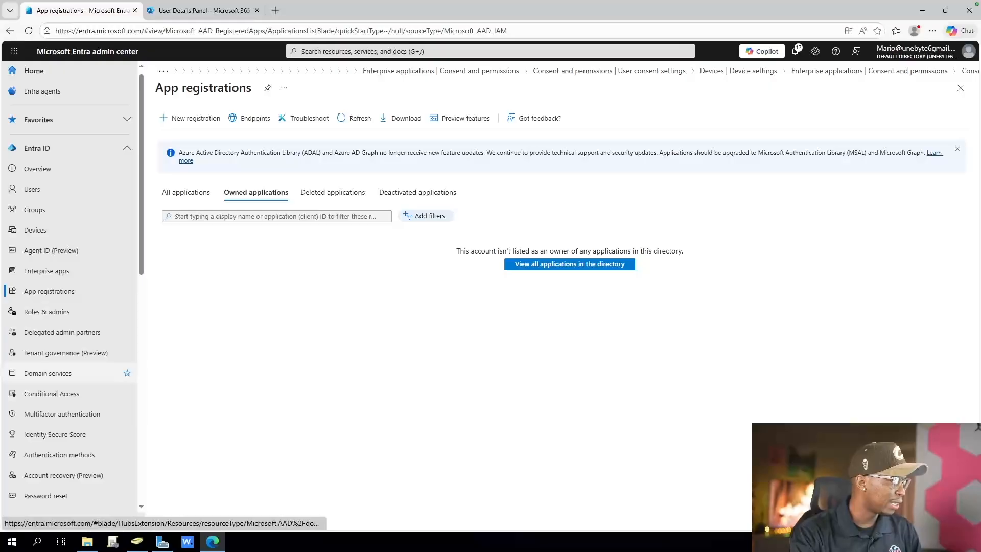
# In the External Identities collaboration settings, set the collaboration restrictions to "Allow invitations only to the specified domains (most restrictive)"
pyautogui.scroll(-2, 68, 291)
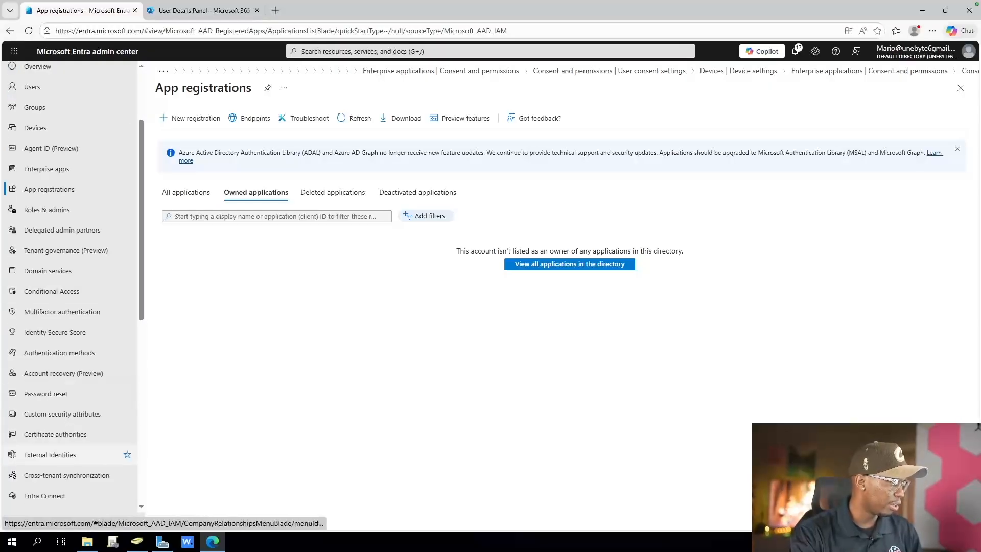
pyautogui.click(50, 454)
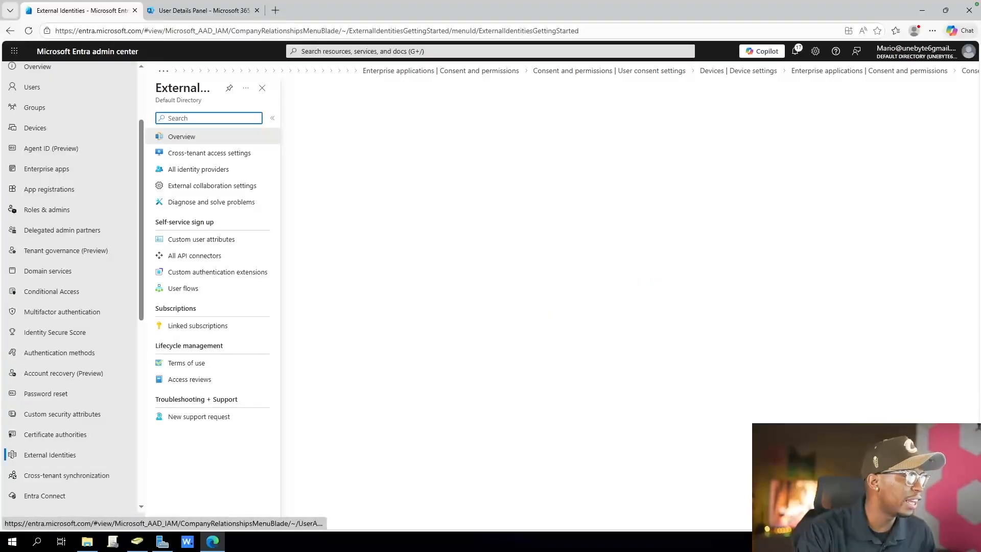
pyautogui.click(212, 185)
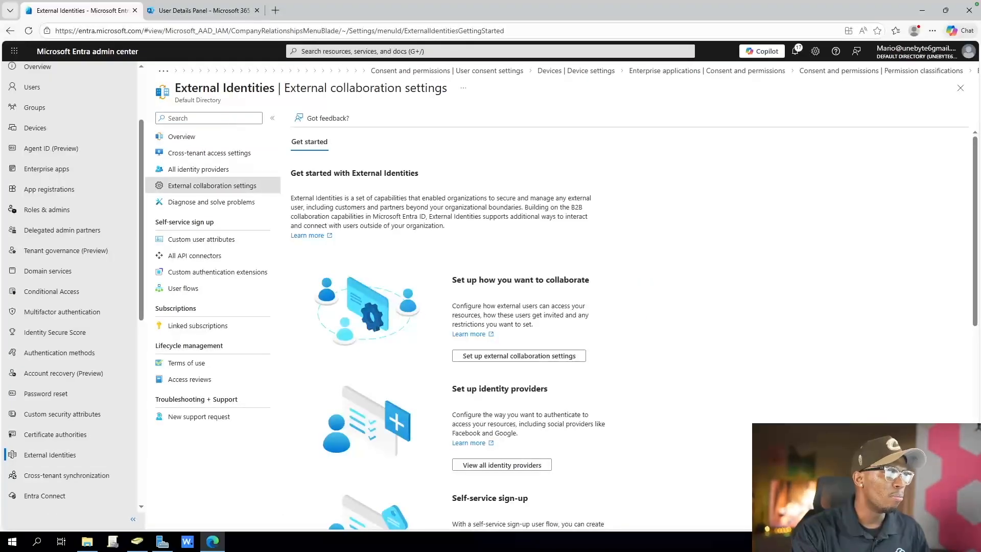
pyautogui.moveTo(313, 441); pyautogui.dragTo(670, 455)
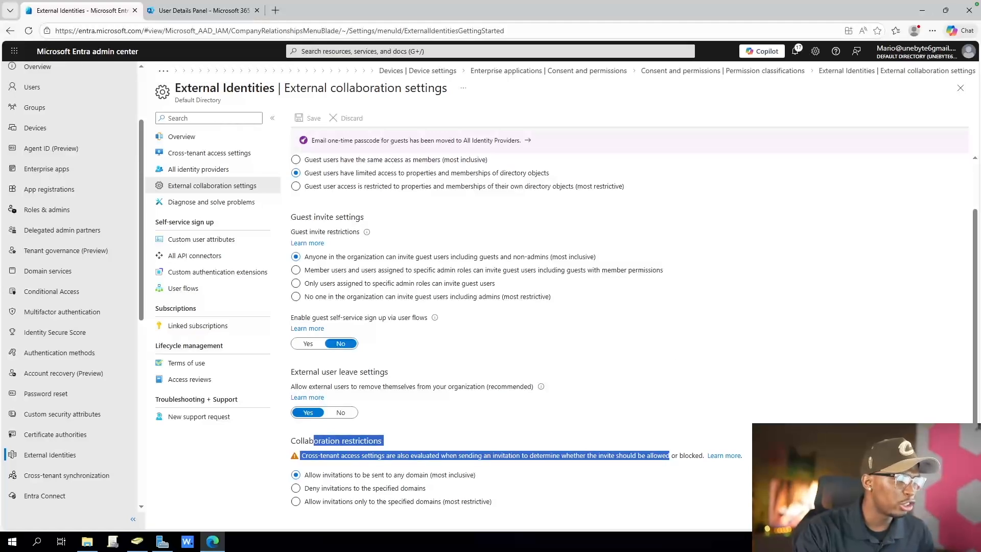
pyautogui.click(296, 501)
pyautogui.scroll(-1, 296, 502)
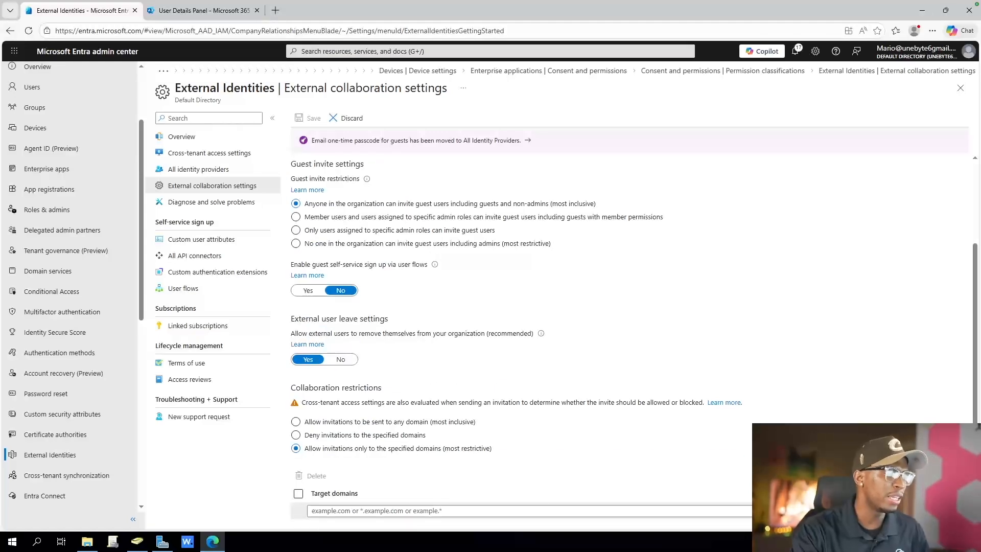
# Enter google.com as an allowed target domain for collaboration invitations
pyautogui.click(311, 510)
pyautogui.write('g')
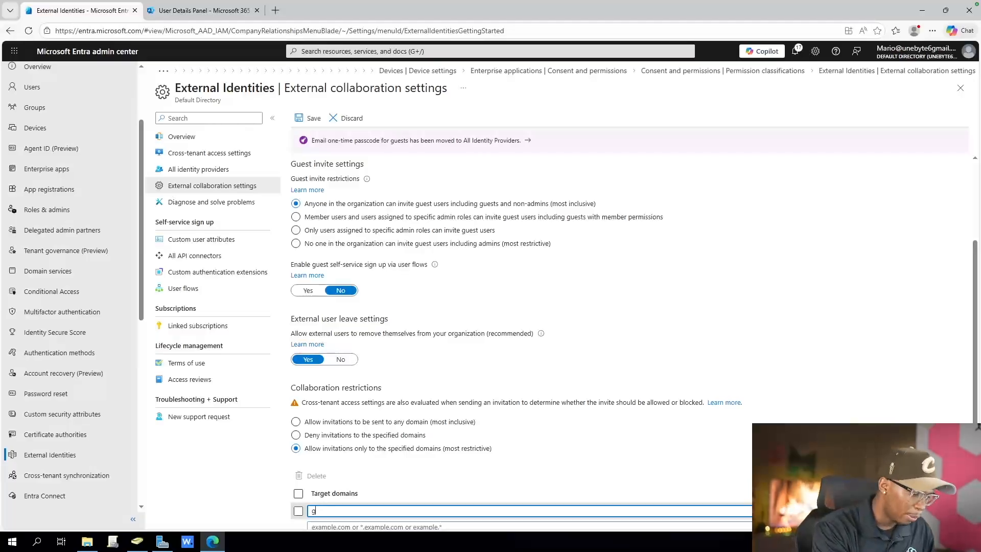
pyautogui.write('oogle.com')
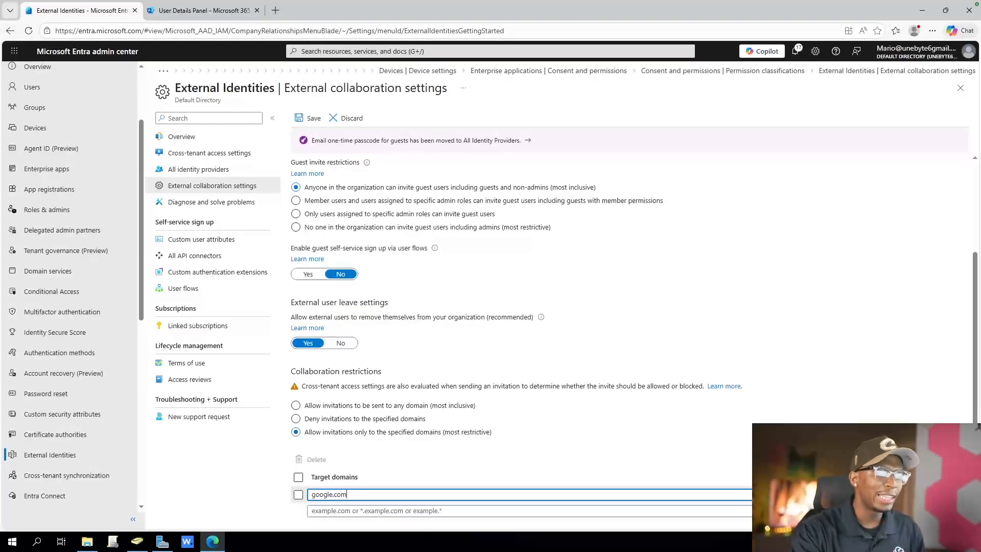
pyautogui.press('Tab')
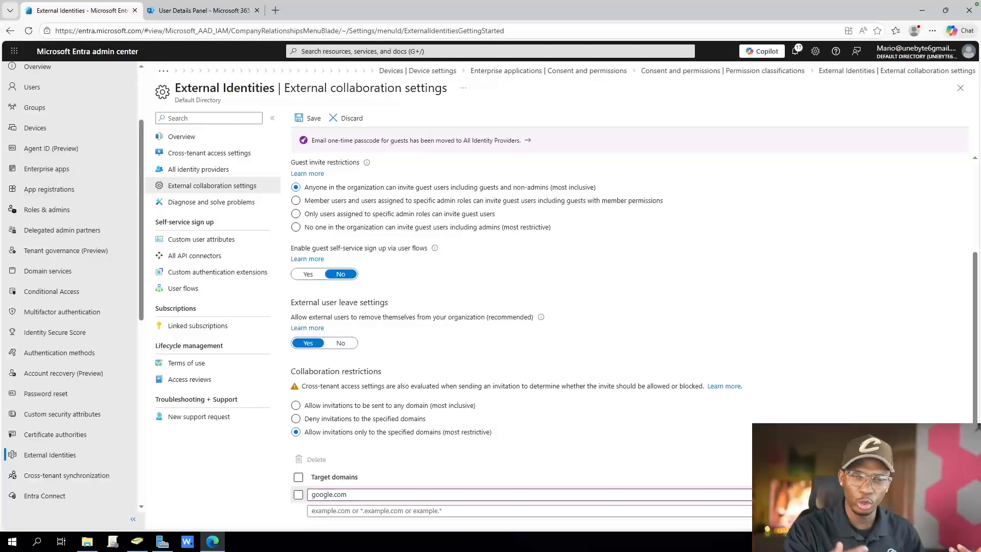
# Change the allowed target domain to Unebyte.com and save the external collaboration settings
pyautogui.hotkey('ctrl', 'a')
pyautogui.write('Unebyte.com')
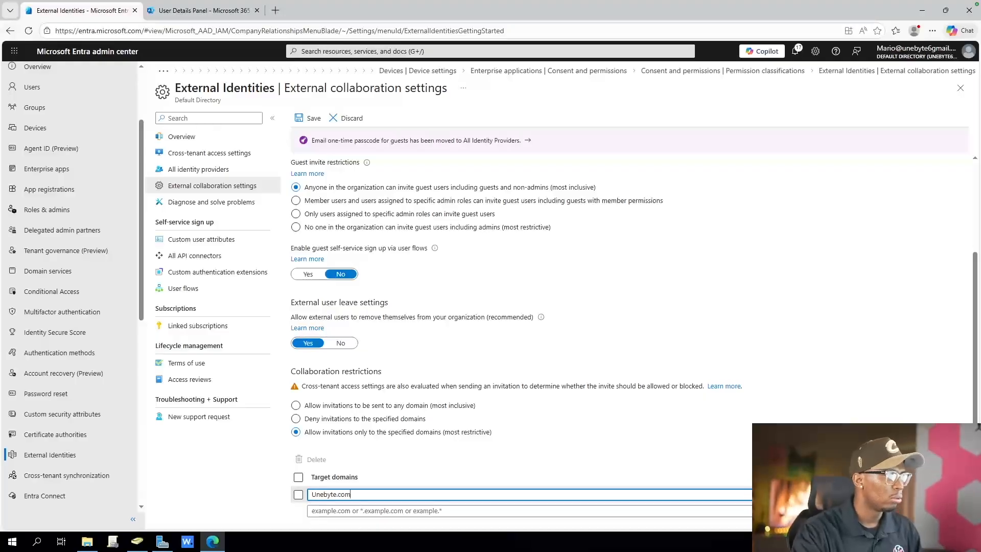
pyautogui.click(308, 118)
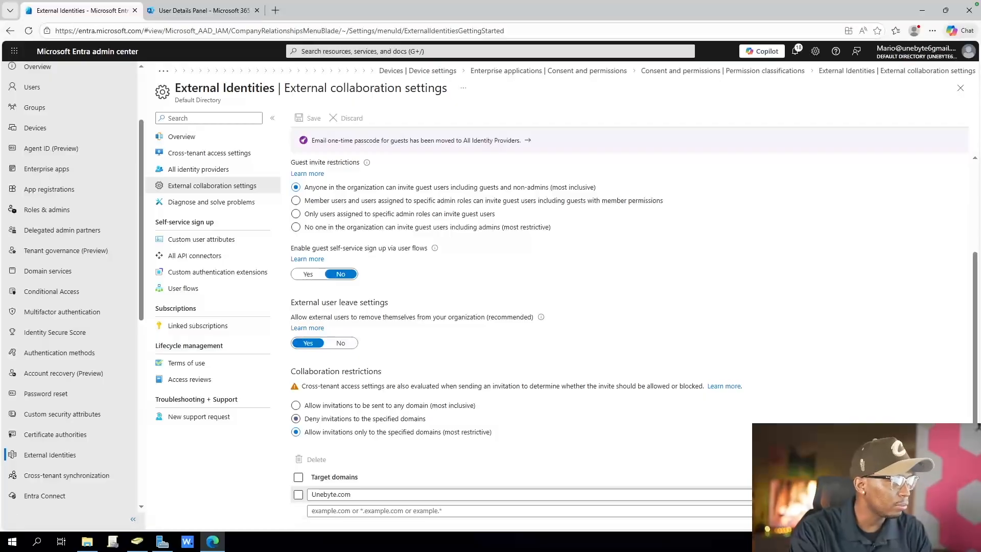
# Restrict guest user access to properties and memberships of their own directory objects, and save the settings
pyautogui.scroll(3, 307, 203)
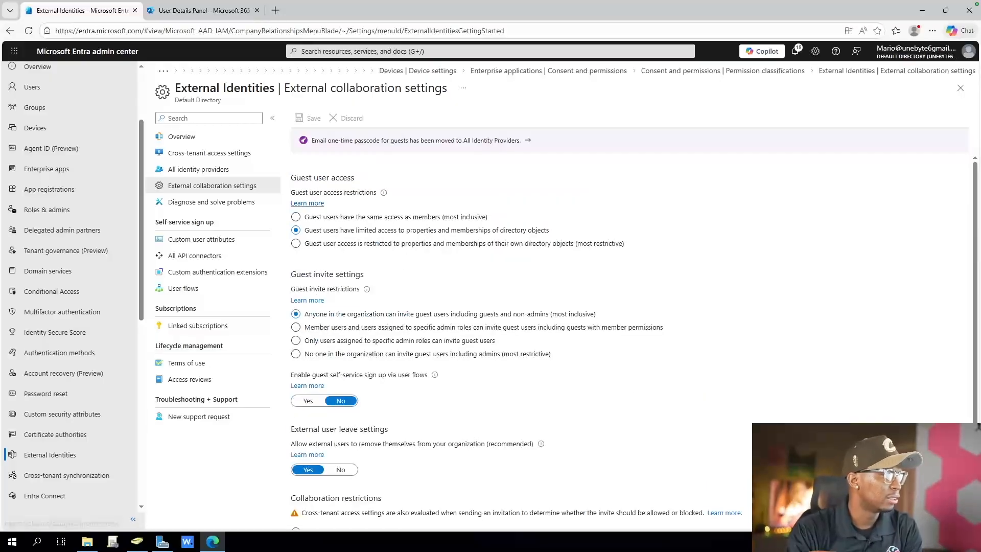
pyautogui.moveTo(305, 177); pyautogui.dragTo(355, 193)
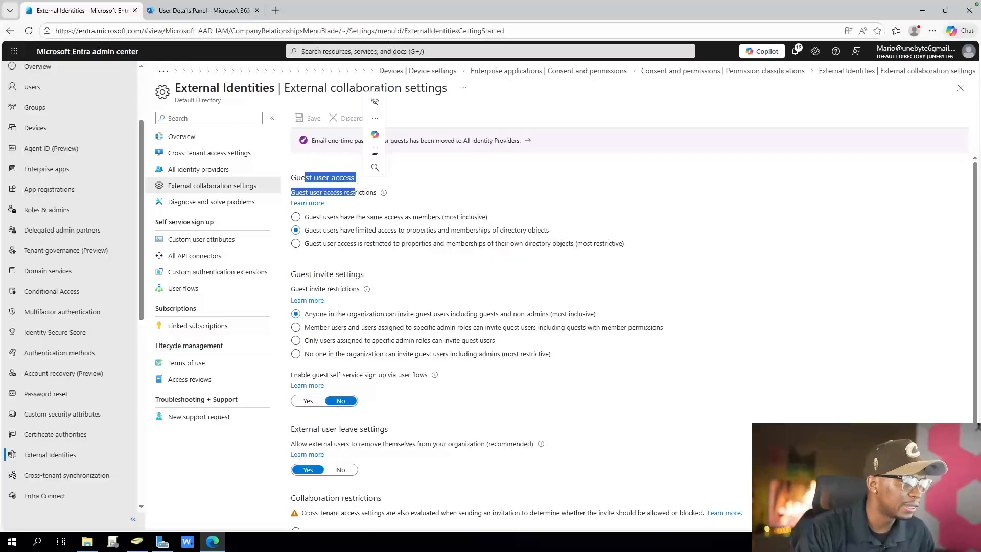
pyautogui.click(295, 244)
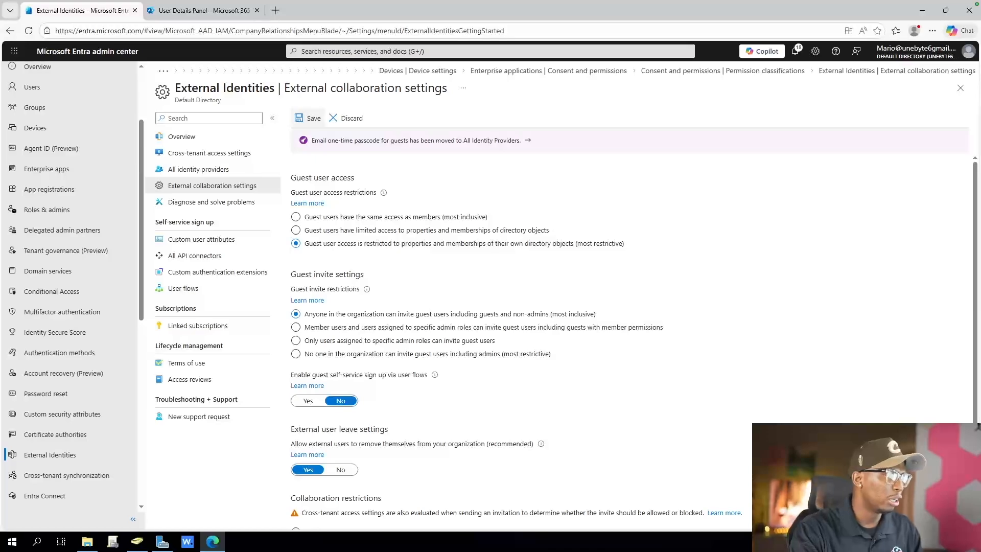
pyautogui.click(312, 118)
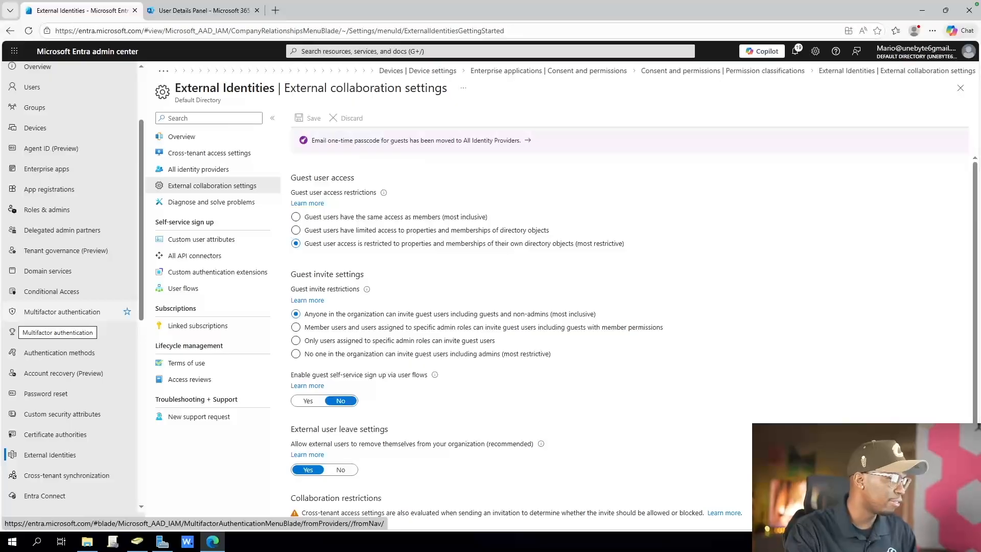
# Set the guest invite restrictions to "Only users assigned to specific admin roles can invite guest users"
pyautogui.click(296, 354)
pyautogui.scroll(-3, 459, 332)
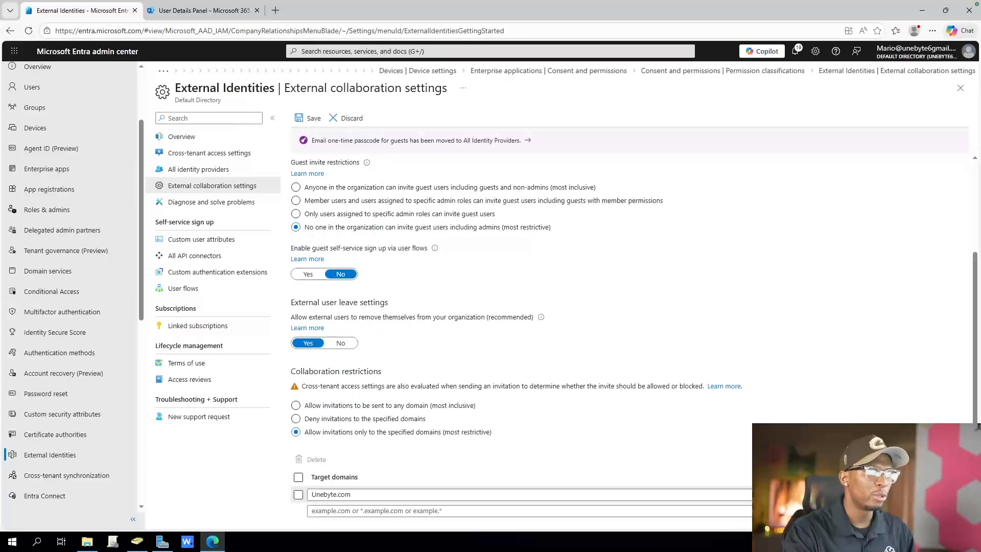
pyautogui.scroll(2, 511, 332)
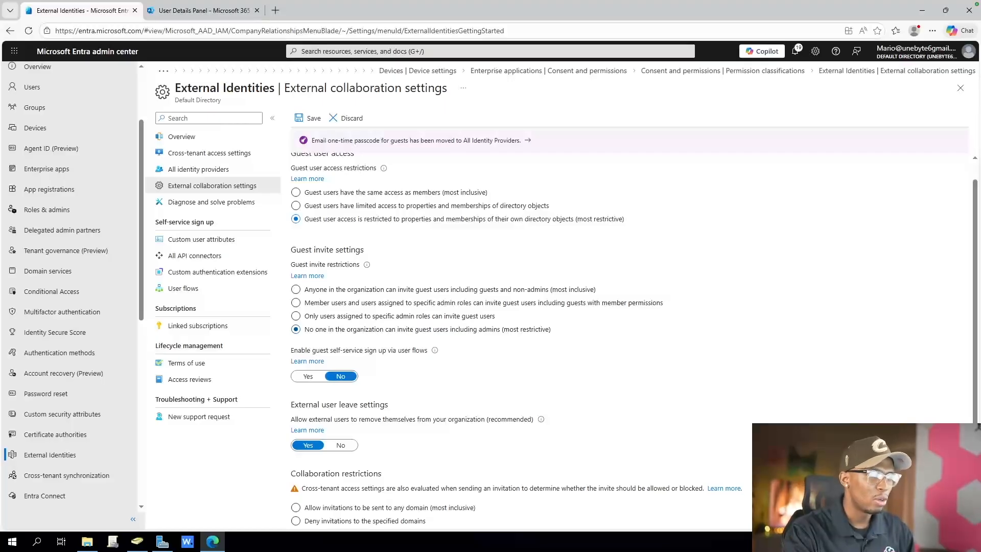
pyautogui.click(296, 316)
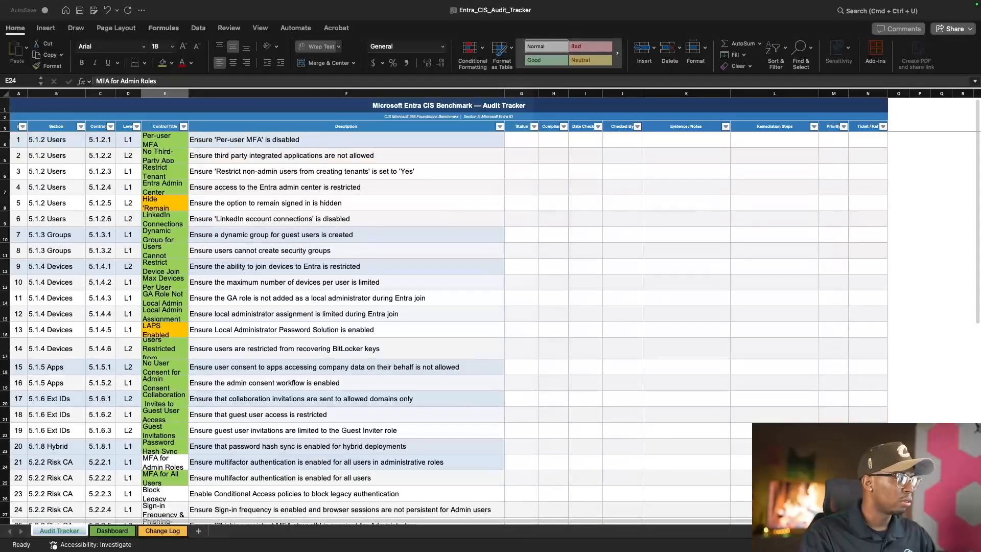
# Switch to the Entra_CIS_Audit_Tracker workbook in Excel, set control 5.1.2.1's status to Complete and fill it down through control 5.1.2.4
pyautogui.click(521, 139)
pyautogui.click(522, 139)
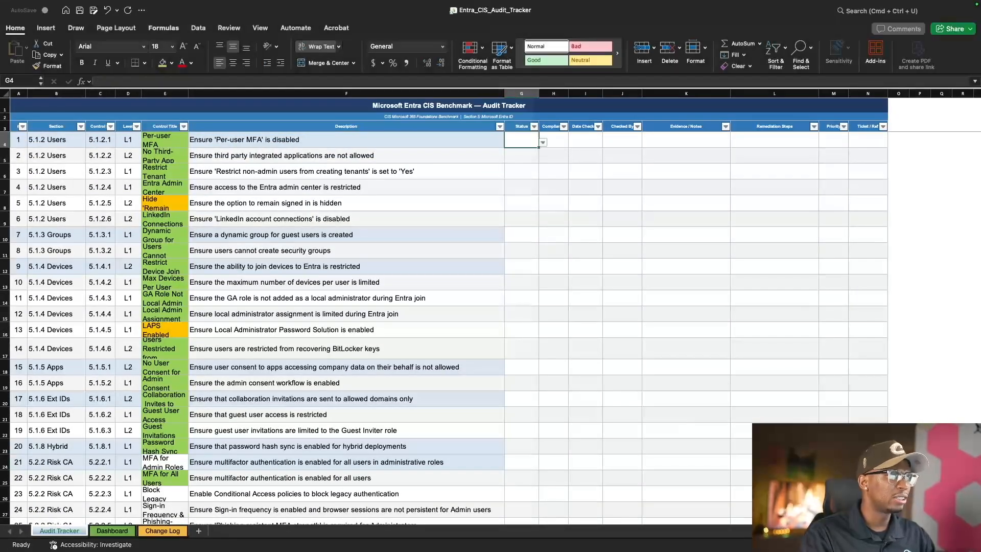
pyautogui.hotkey('alt', 'Down')
pyautogui.press('Down')
pyautogui.press('Down')
pyautogui.press('Return')
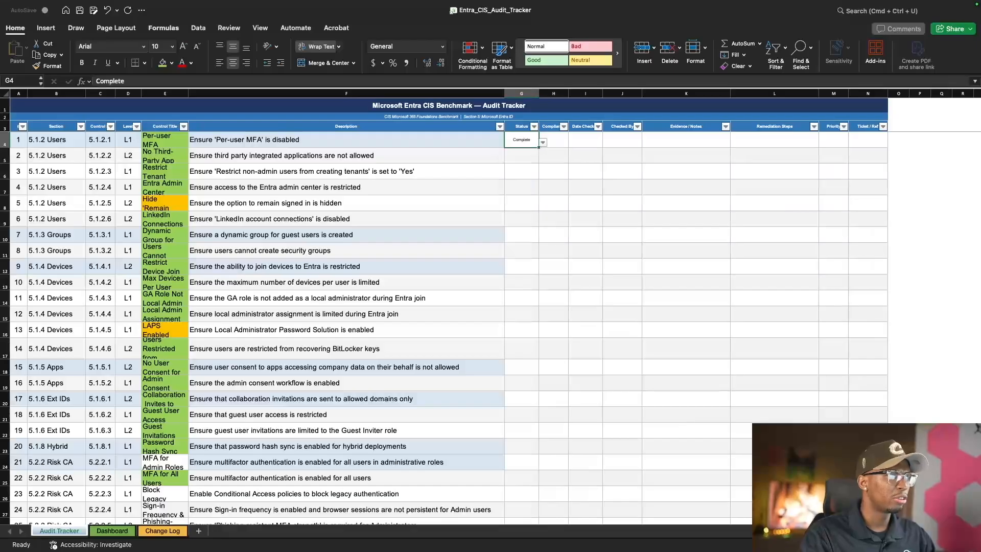
pyautogui.hotkey('alt', 'Down')
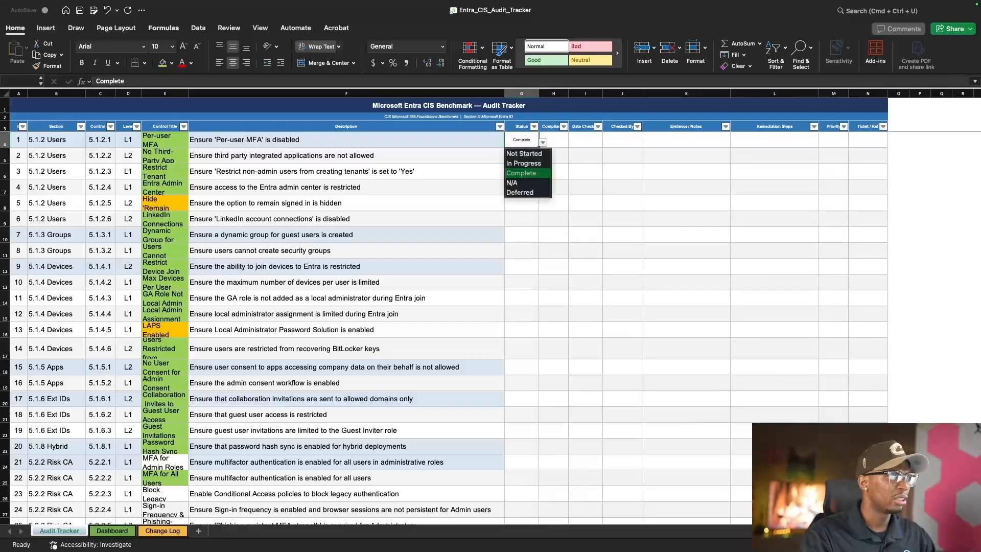
pyautogui.press('Escape')
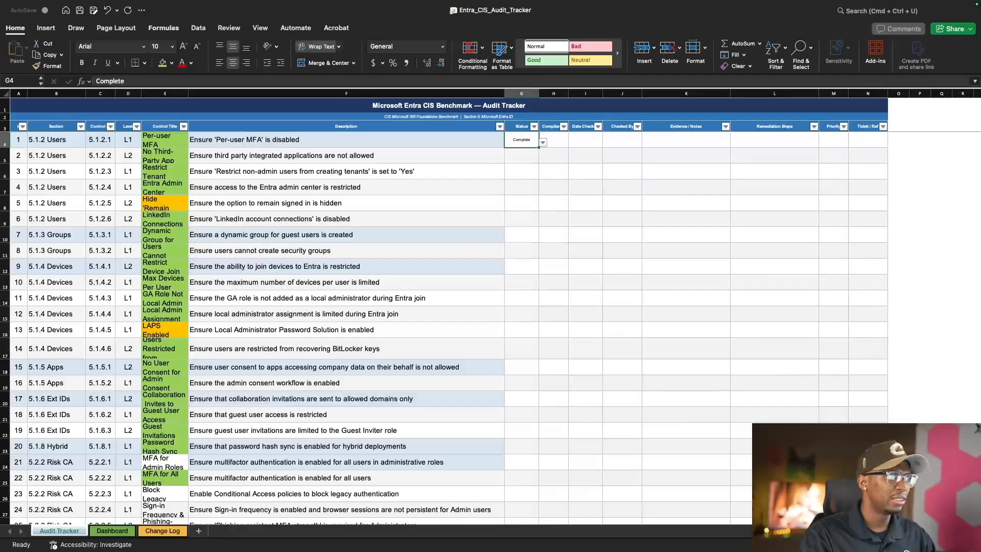
pyautogui.moveTo(539, 147); pyautogui.dragTo(531, 192)
# Set the status of control 5.1.2.5, hiding the option to remain signed in, to Deferred
pyautogui.click(524, 202)
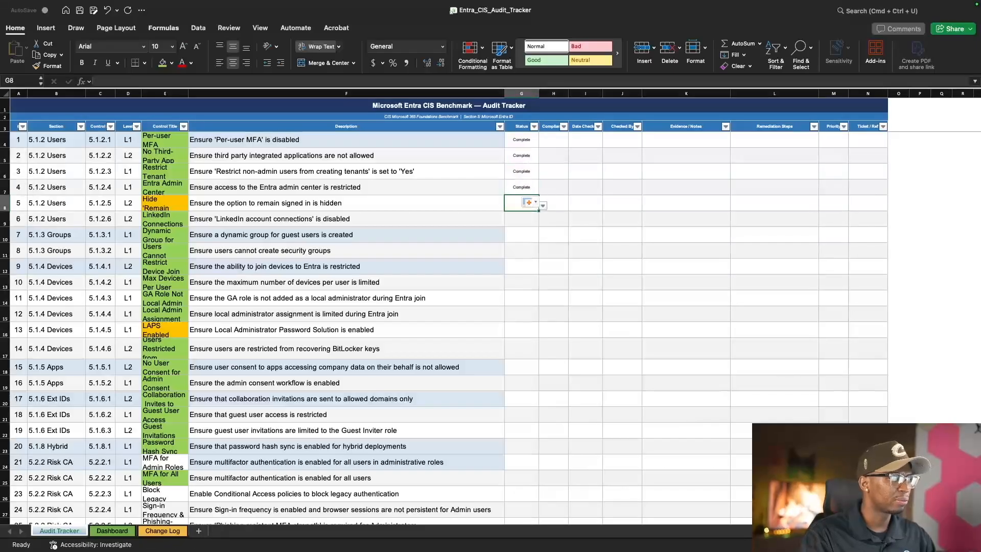
pyautogui.click(543, 206)
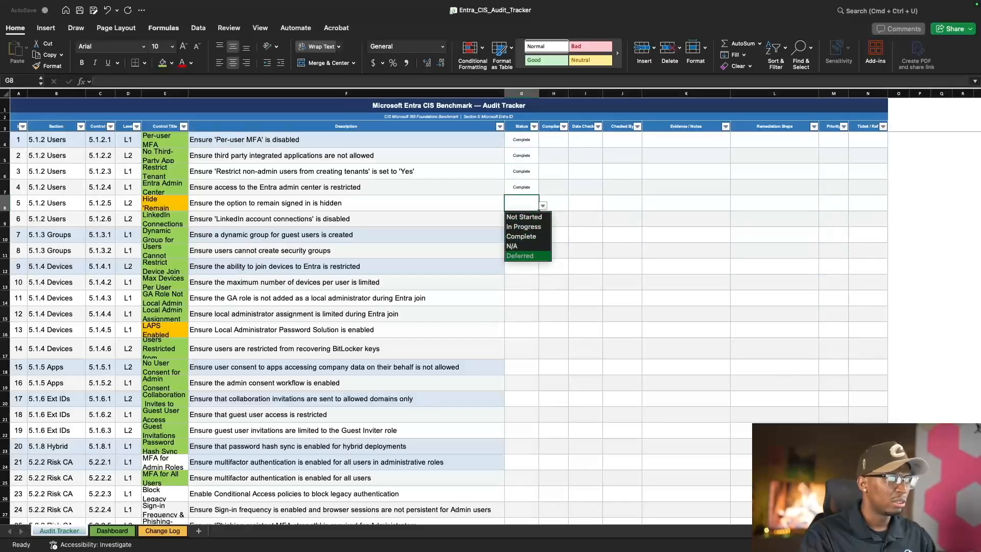
pyautogui.click(521, 256)
# Set the status of controls 5.1.2.6 through 5.1.4.4 to Complete and of the LAPS control 5.1.4.5 to Deferred
pyautogui.click(521, 219)
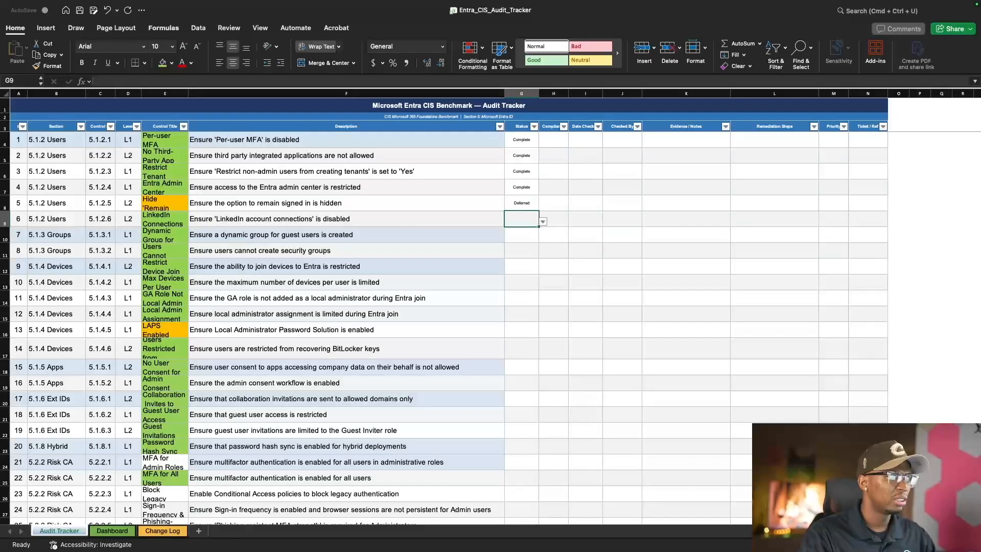
pyautogui.moveTo(539, 93); pyautogui.dragTo(535, 94)
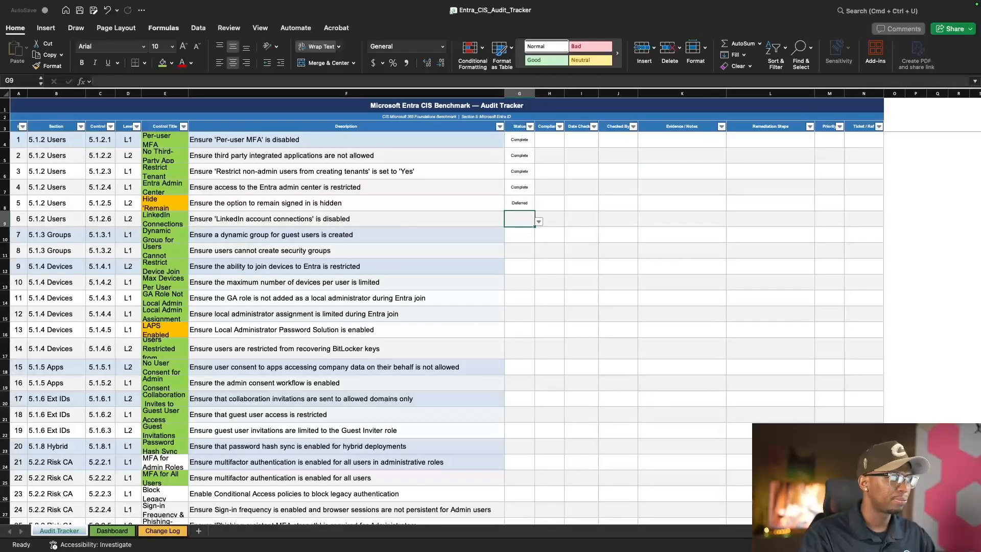
pyautogui.click(520, 235)
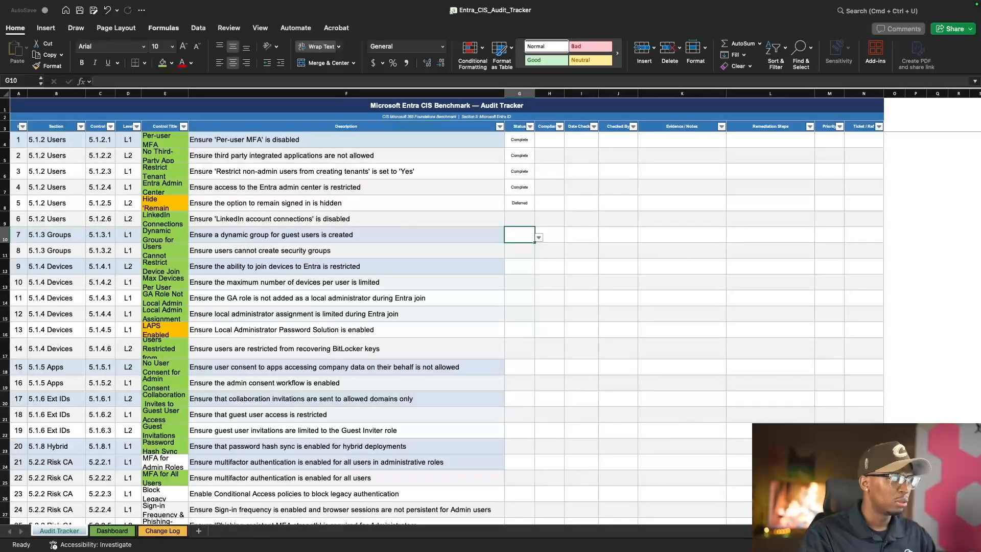
pyautogui.click(520, 219)
pyautogui.click(539, 222)
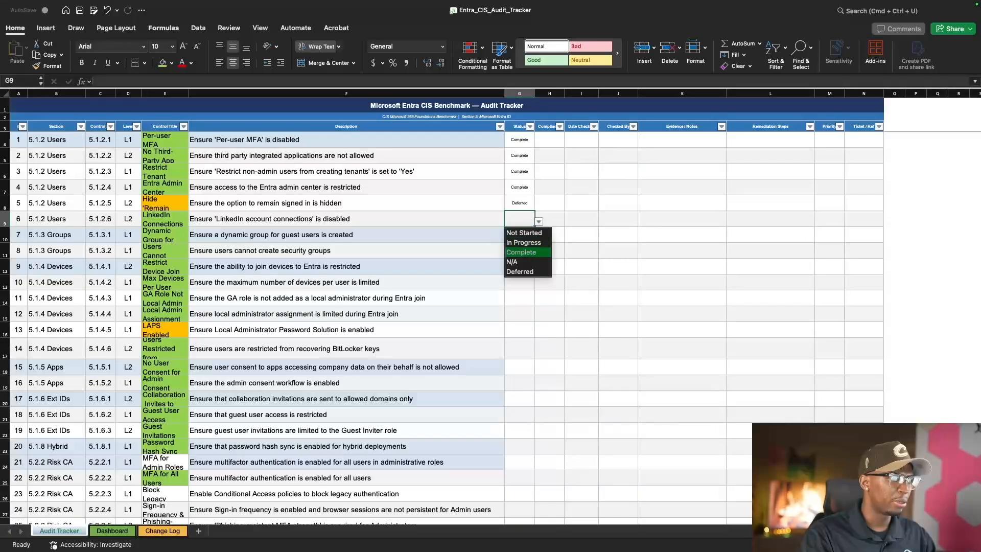
pyautogui.click(529, 252)
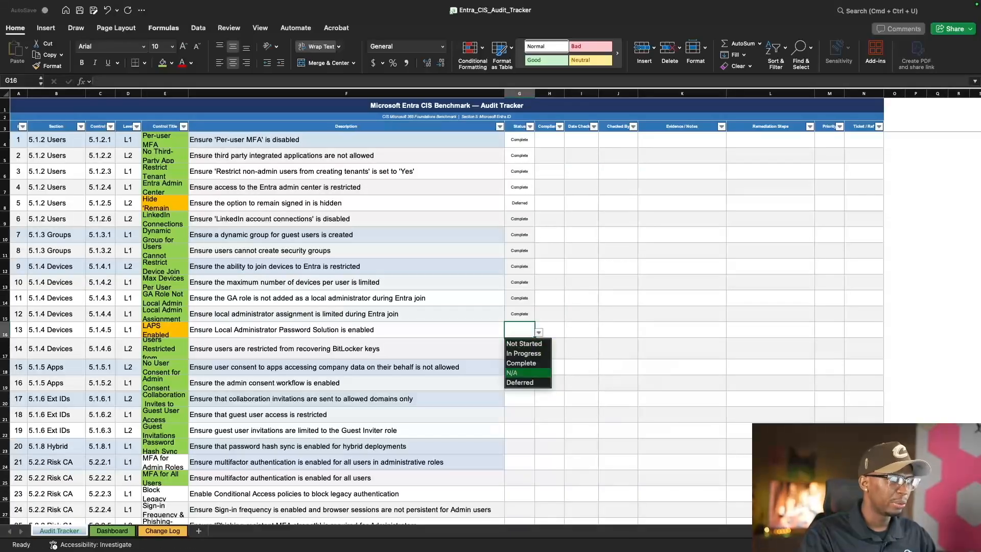
pyautogui.click(527, 386)
# Set the status of the BitLocker control 5.1.4.6 to Complete and fill it down through control 5.1.8.1
pyautogui.click(519, 349)
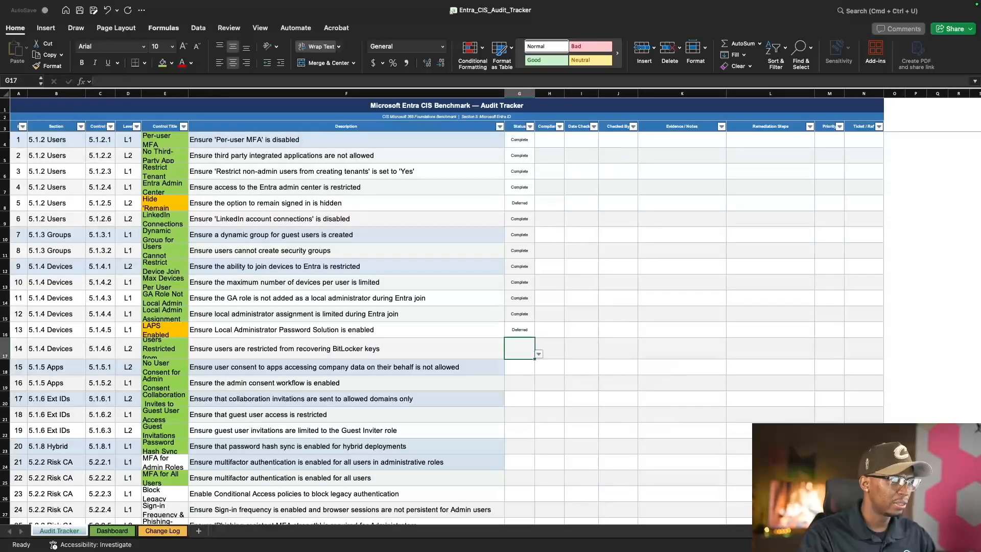
pyautogui.click(539, 353)
pyautogui.click(521, 384)
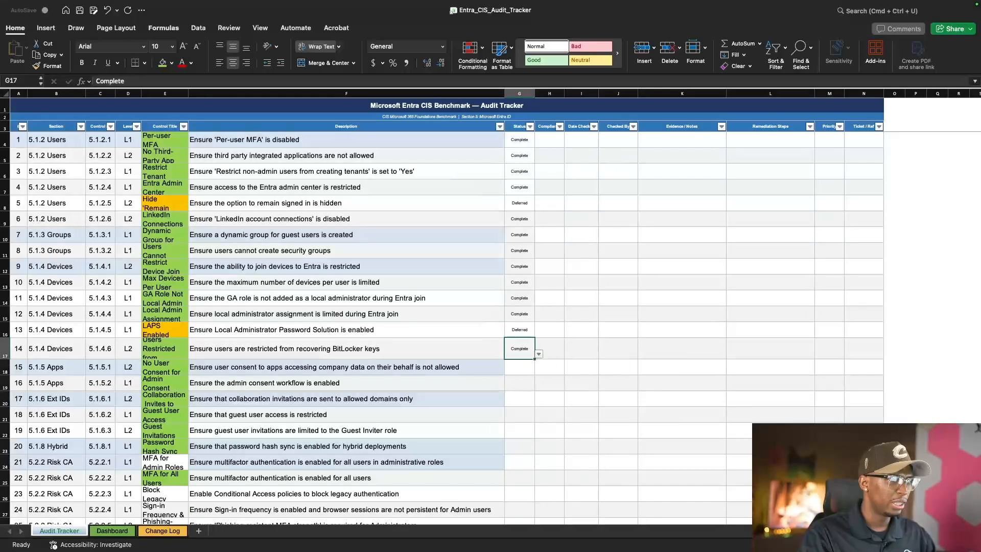
pyautogui.moveTo(534, 358); pyautogui.dragTo(526, 450)
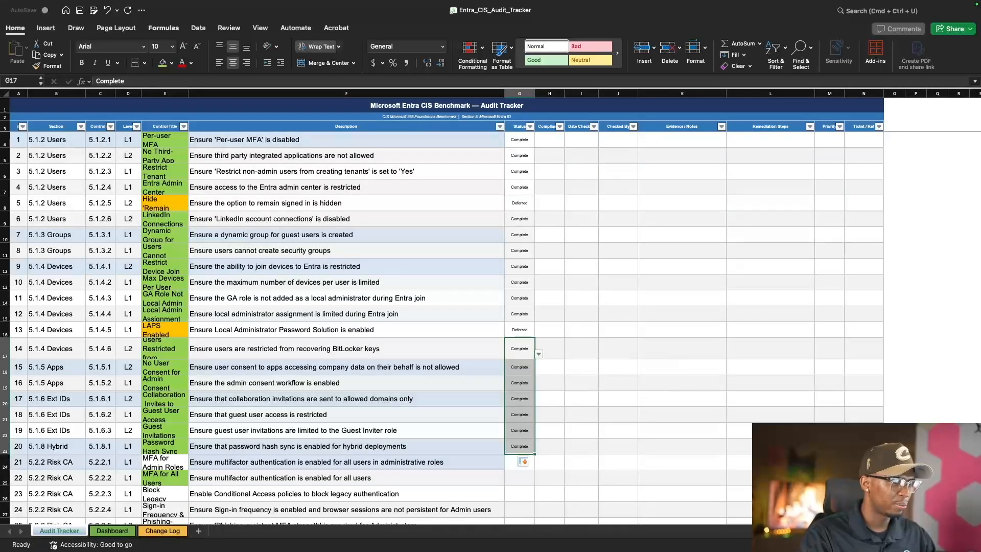
# Set the status of control 5.2.2.2, multifactor authentication for all users, to Complete
pyautogui.click(514, 462)
pyautogui.scroll(-3, 513, 375)
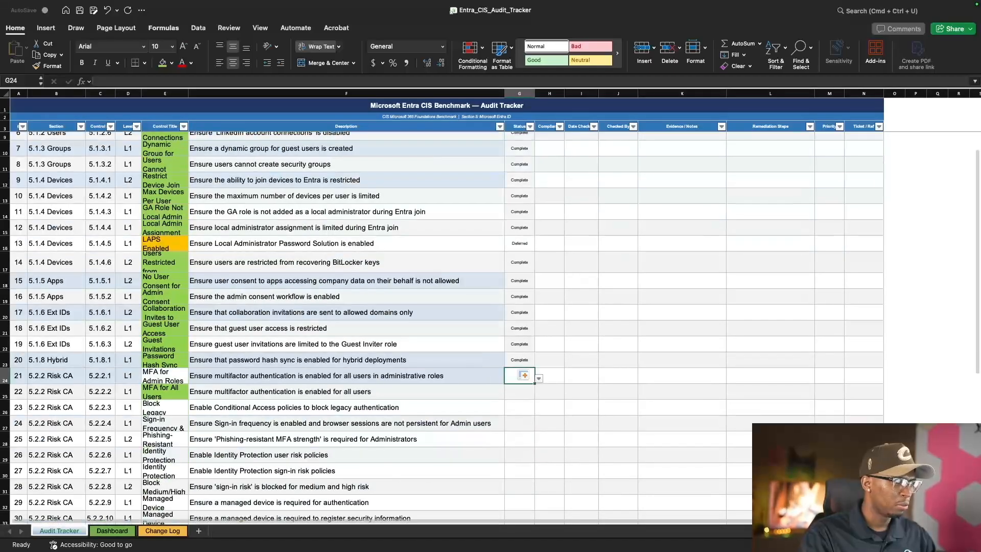
pyautogui.click(520, 391)
pyautogui.click(539, 394)
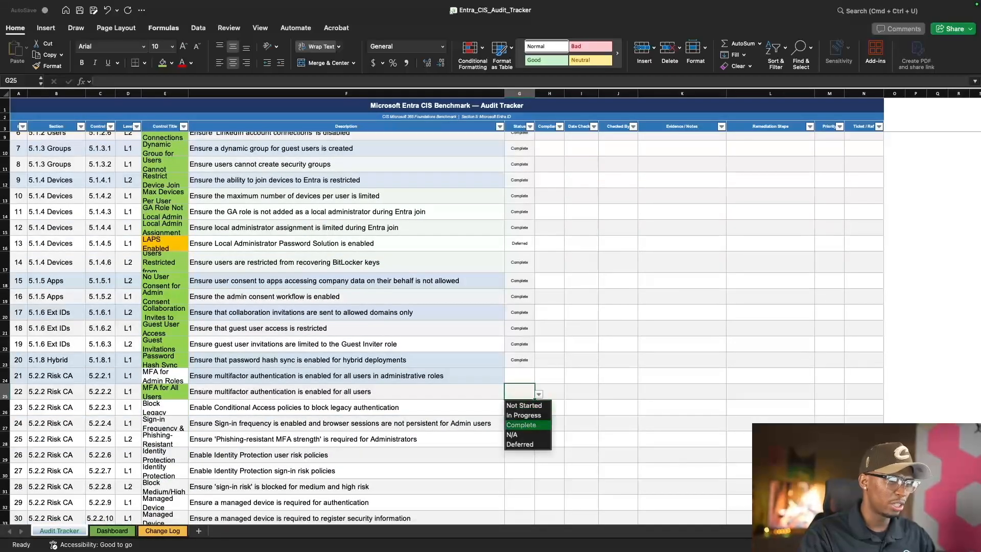
pyautogui.press('Return')
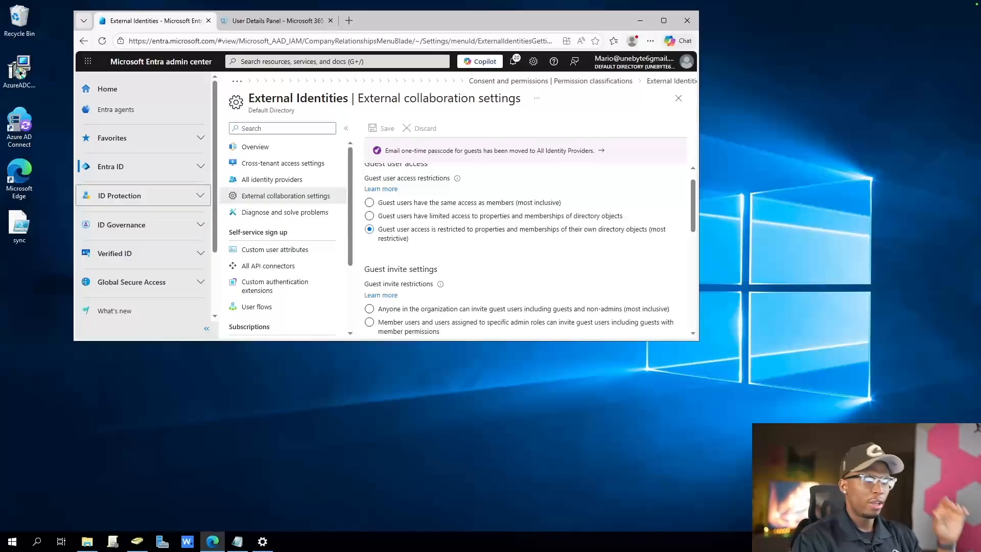
# Return to the Microsoft Entra admin center in the browser and maximize its window
pyautogui.click(664, 20)
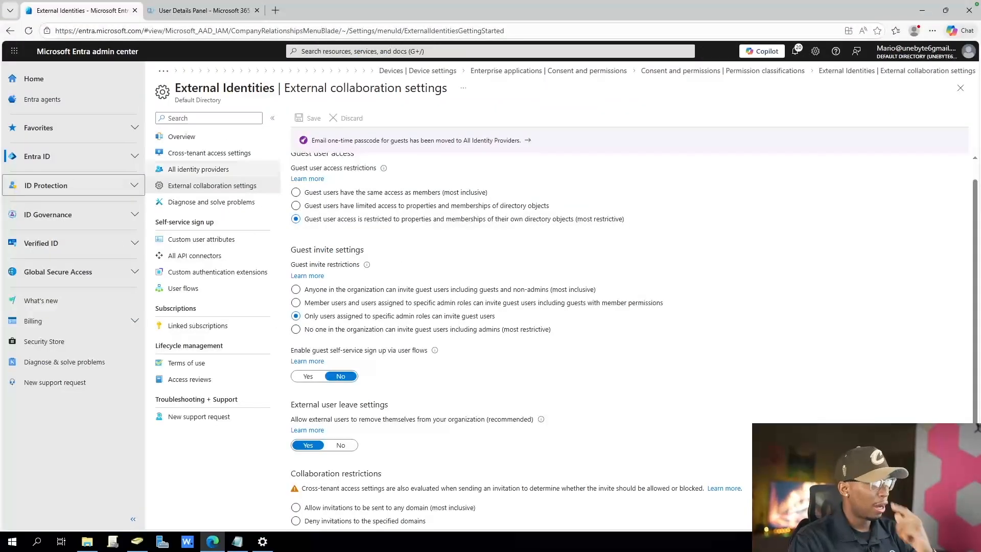
# Open the Conditional Access policies list and view the Multifactor authentication for admins policy
pyautogui.click(46, 185)
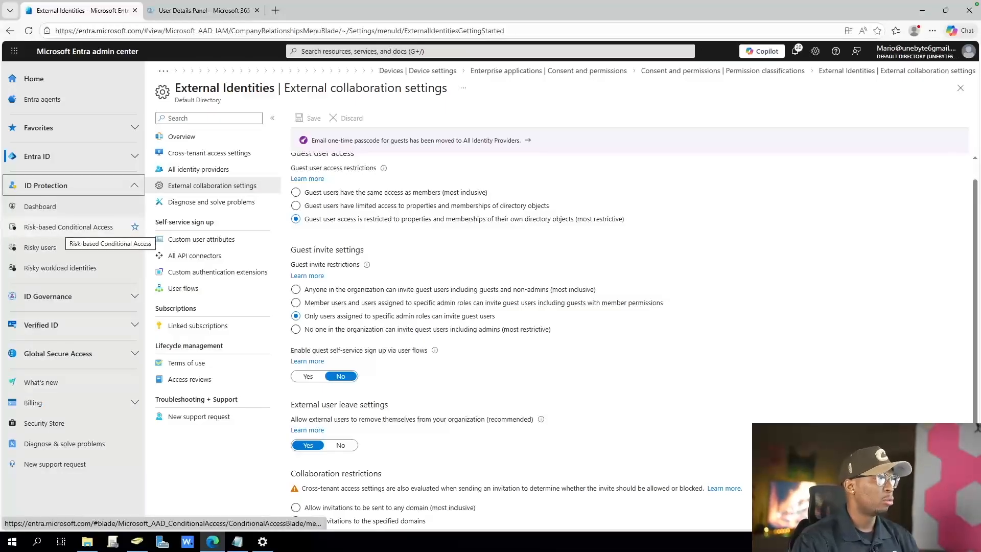
pyautogui.click(69, 225)
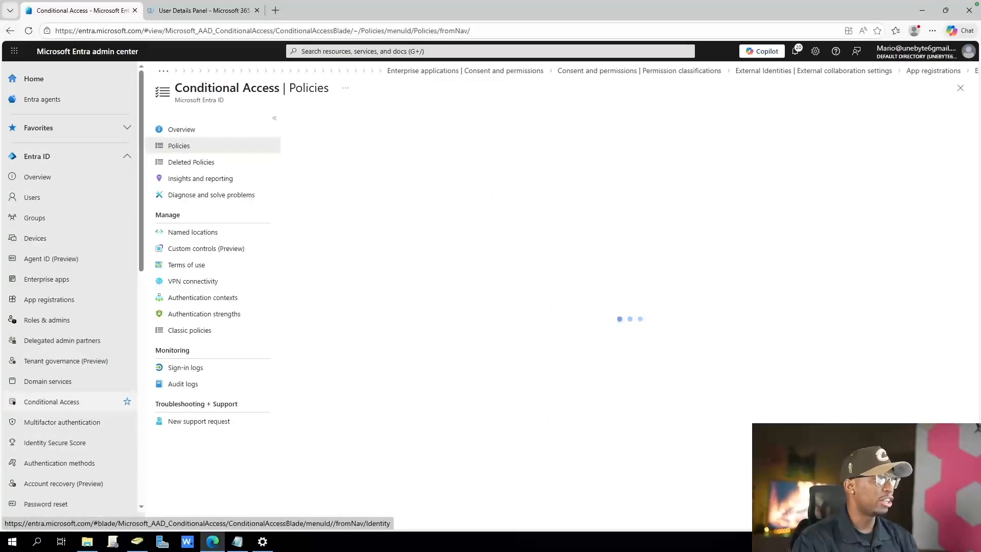
pyautogui.click(52, 401)
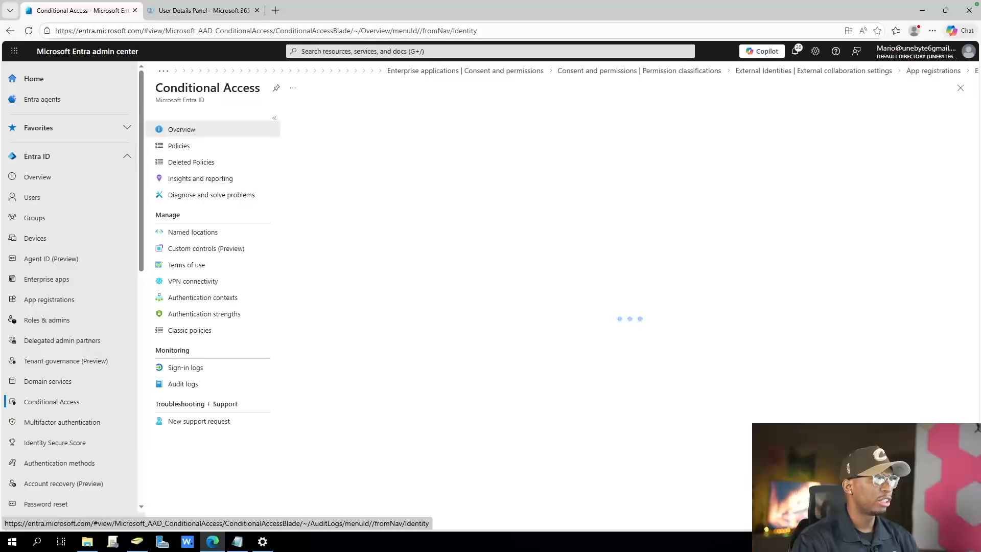
pyautogui.click(179, 146)
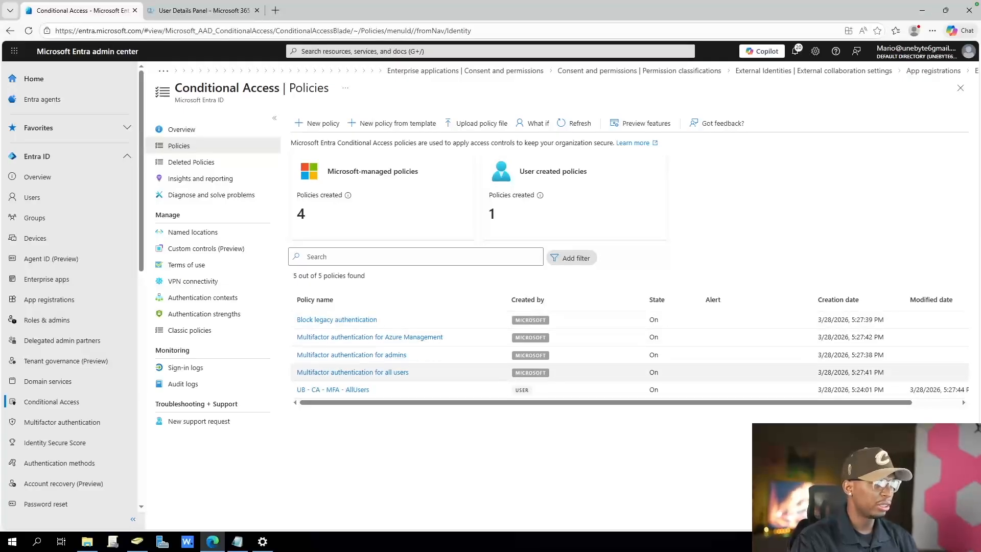
pyautogui.scroll(-5, 72, 292)
pyautogui.scroll(-3, 71, 267)
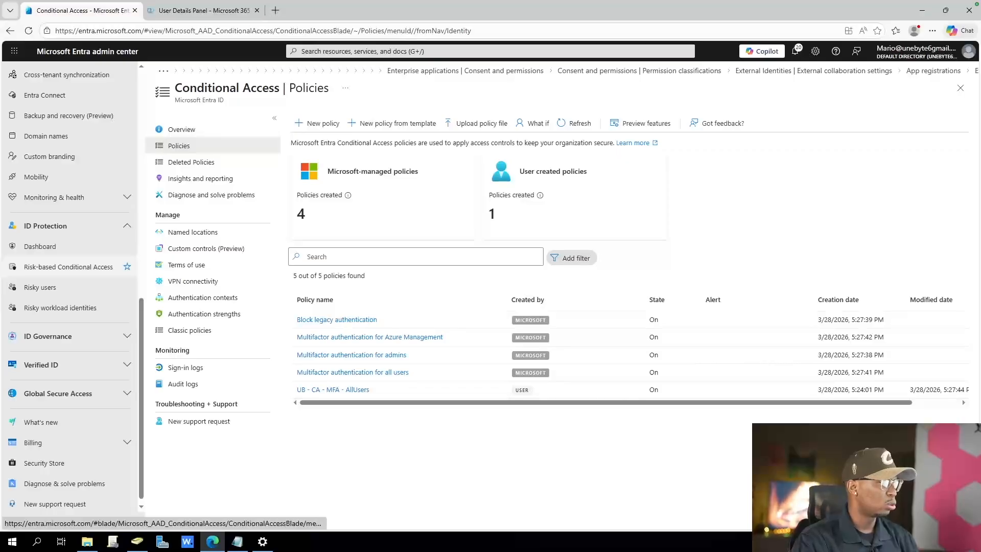
pyautogui.click(69, 266)
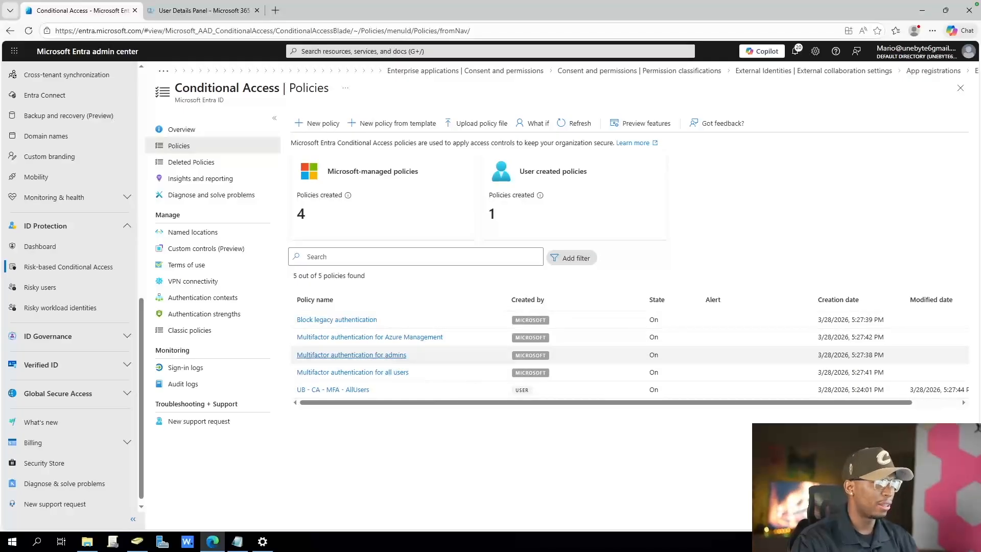
pyautogui.click(352, 354)
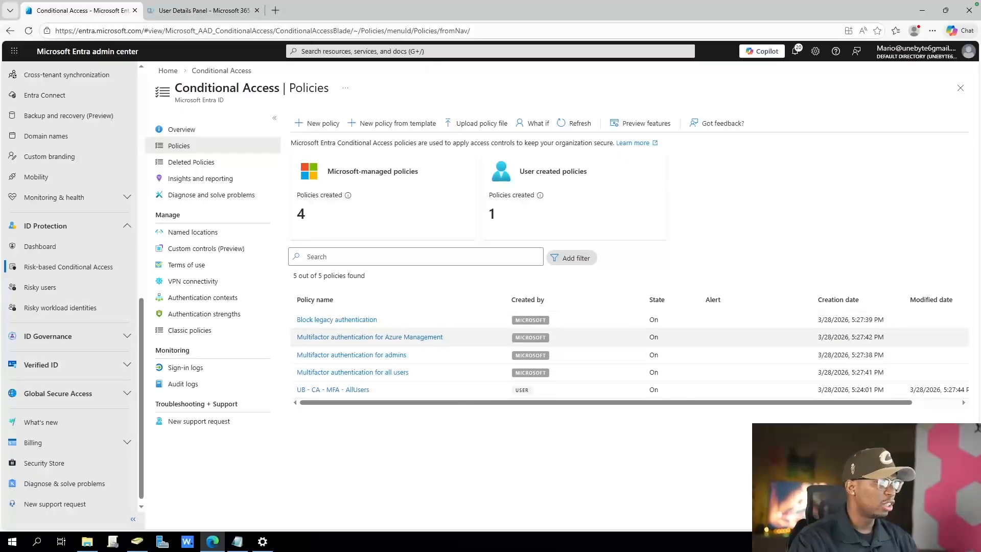
# Open the Block legacy authentication policy for editing and examine the client apps set in its conditions
pyautogui.click(336, 319)
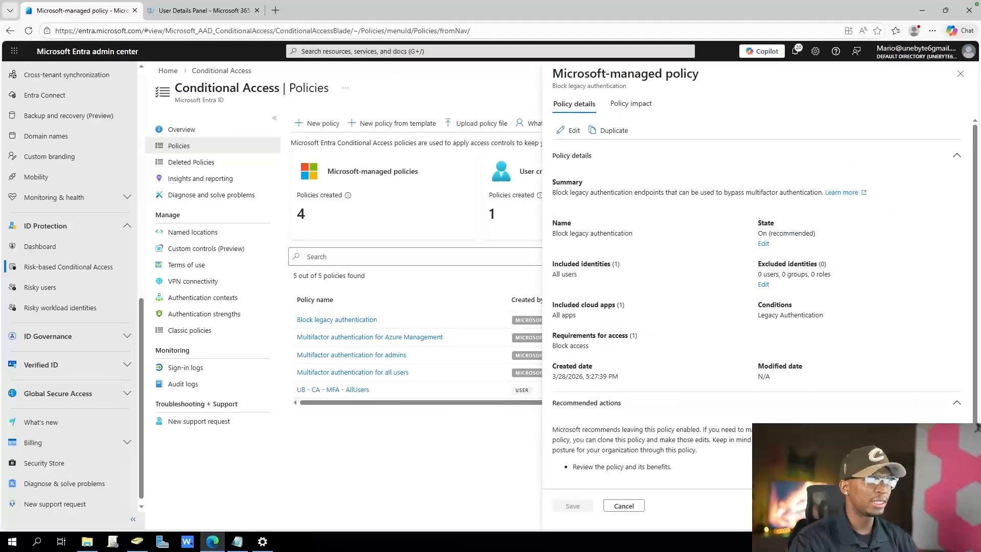
pyautogui.click(569, 130)
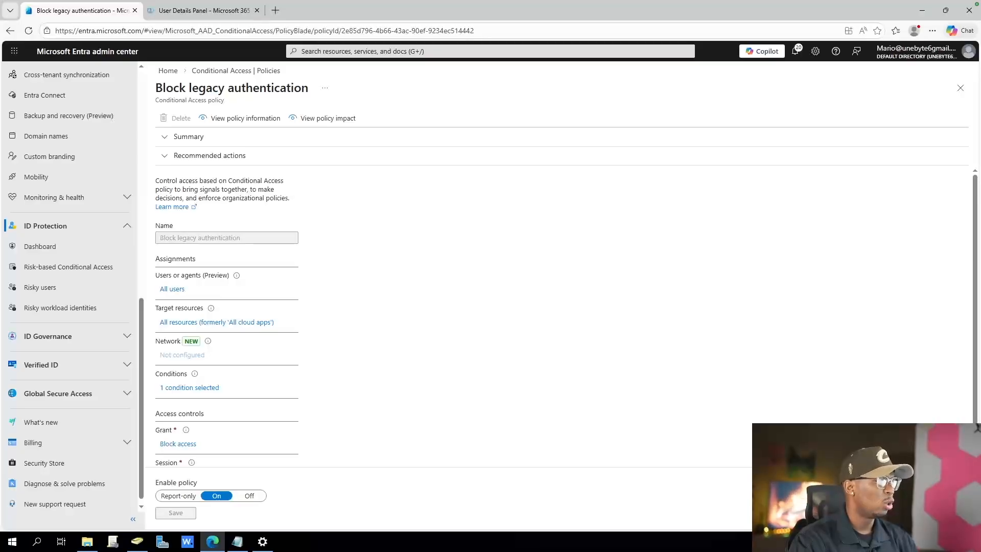
pyautogui.click(189, 388)
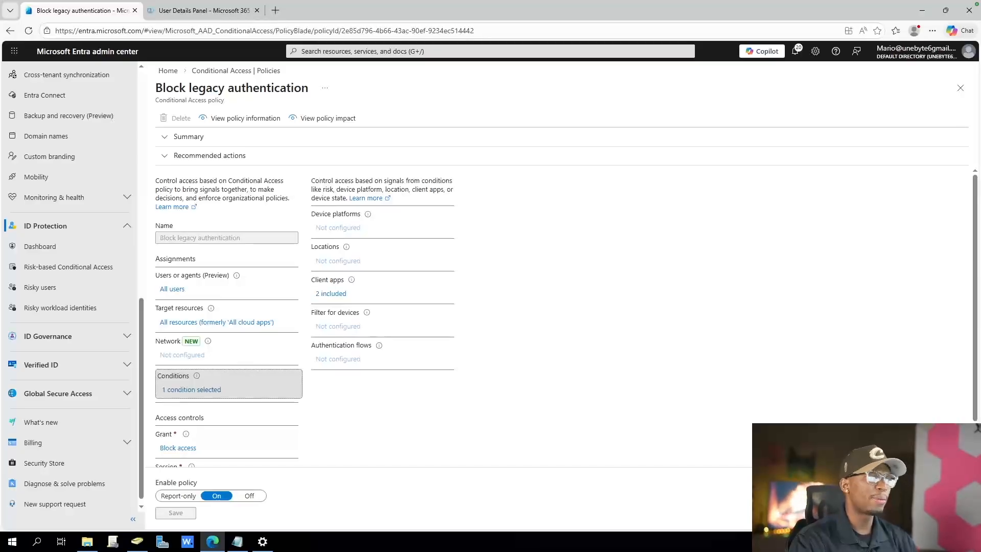
pyautogui.click(331, 294)
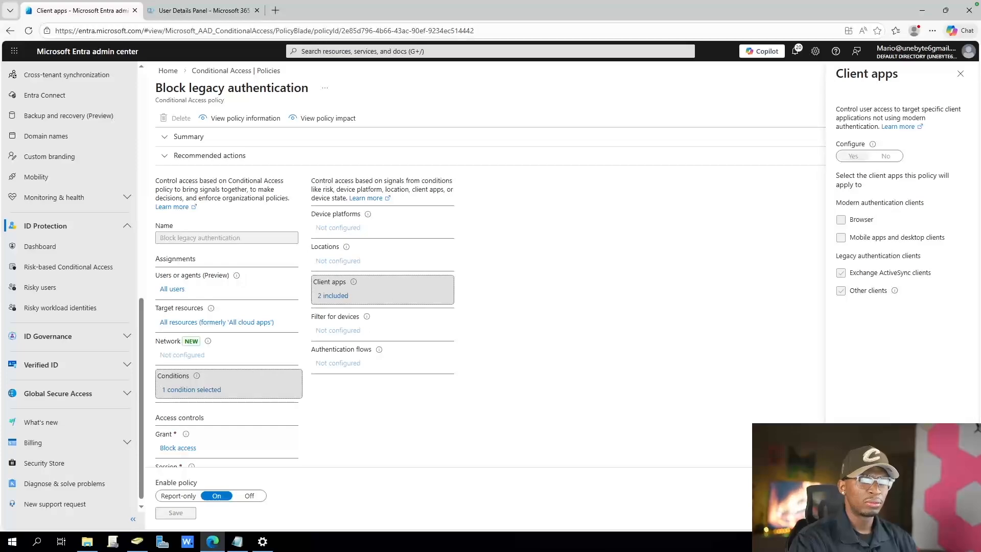
pyautogui.moveTo(856, 272); pyautogui.dragTo(925, 272)
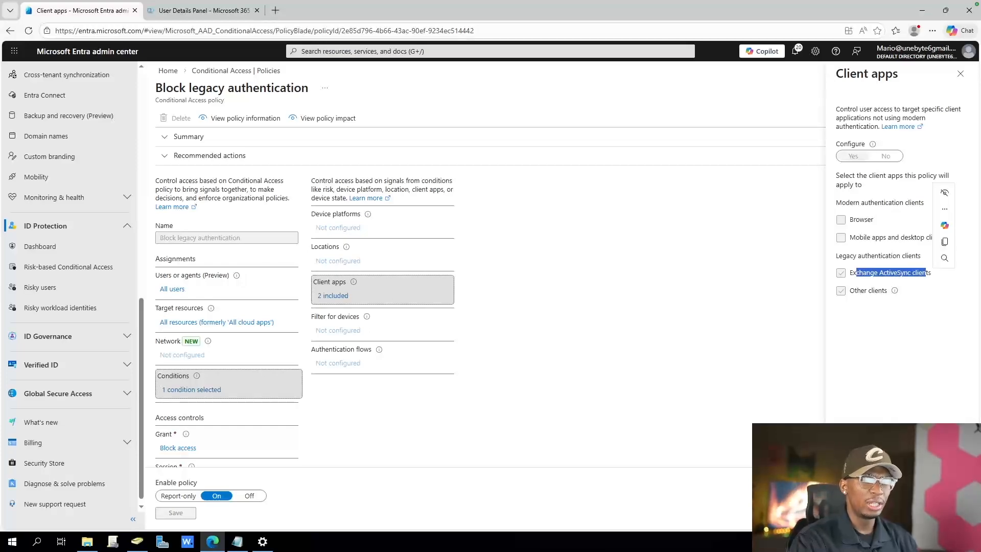
pyautogui.moveTo(847, 256); pyautogui.dragTo(887, 291)
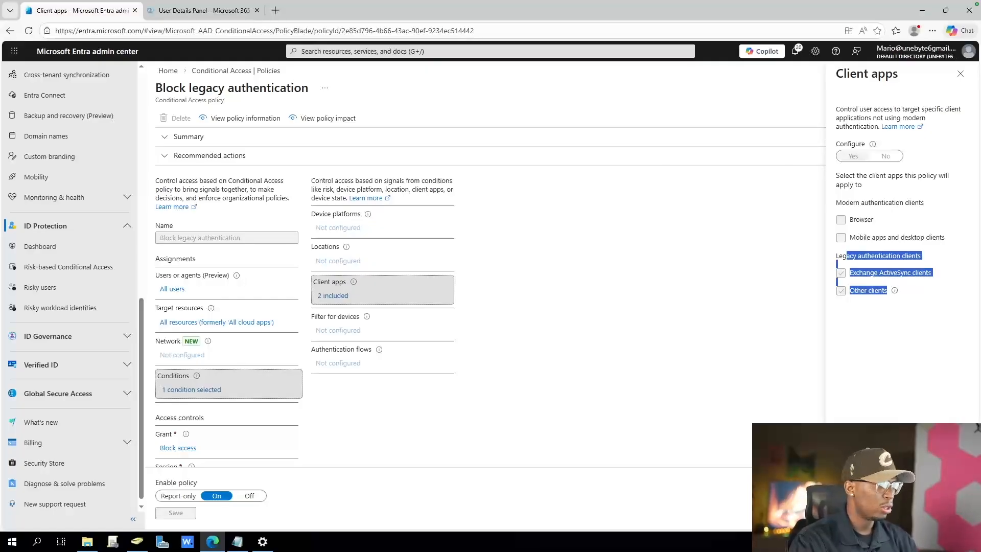
# Examine the grant access control of the Block legacy authentication policy
pyautogui.scroll(-1, 307, 307)
pyautogui.click(177, 403)
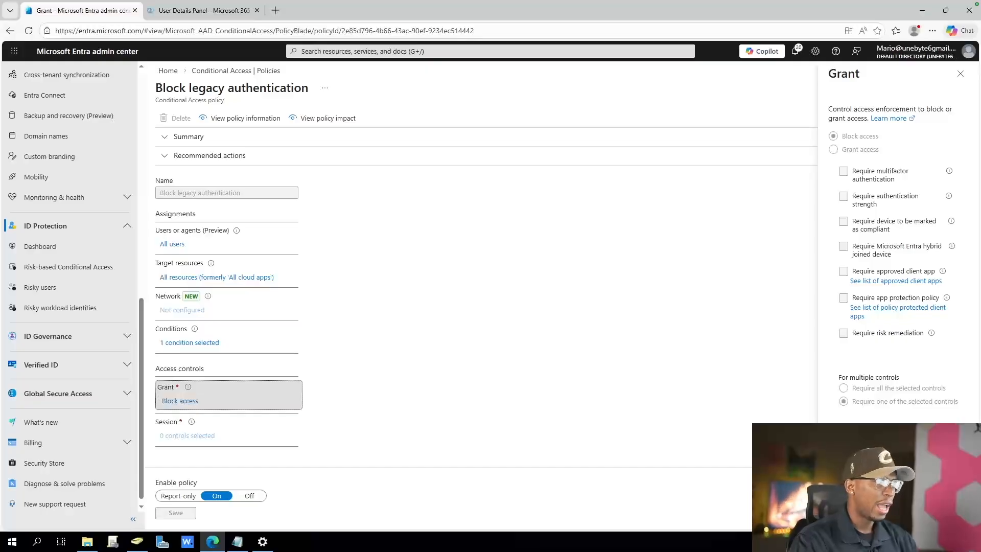
pyautogui.moveTo(836, 109); pyautogui.dragTo(896, 109)
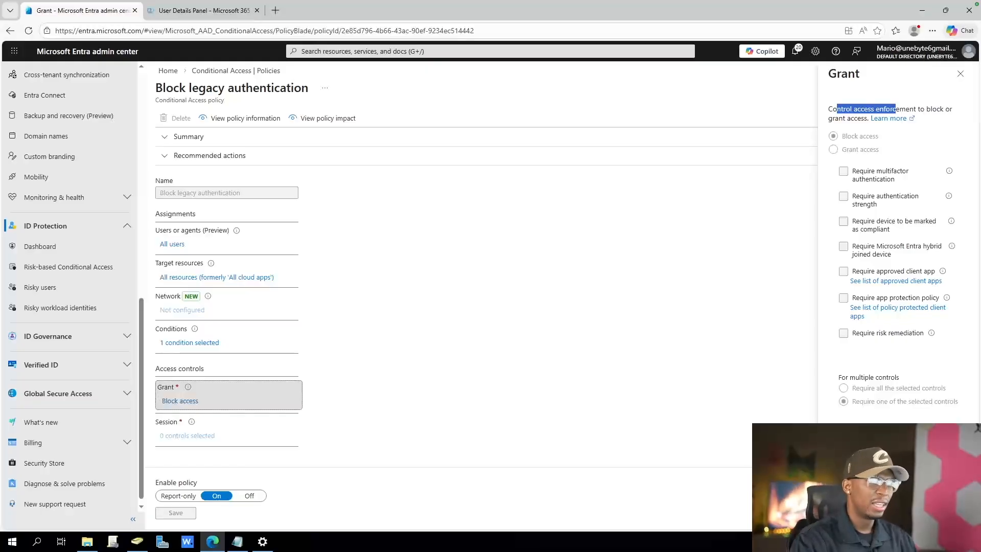
pyautogui.moveTo(846, 136); pyautogui.dragTo(872, 136)
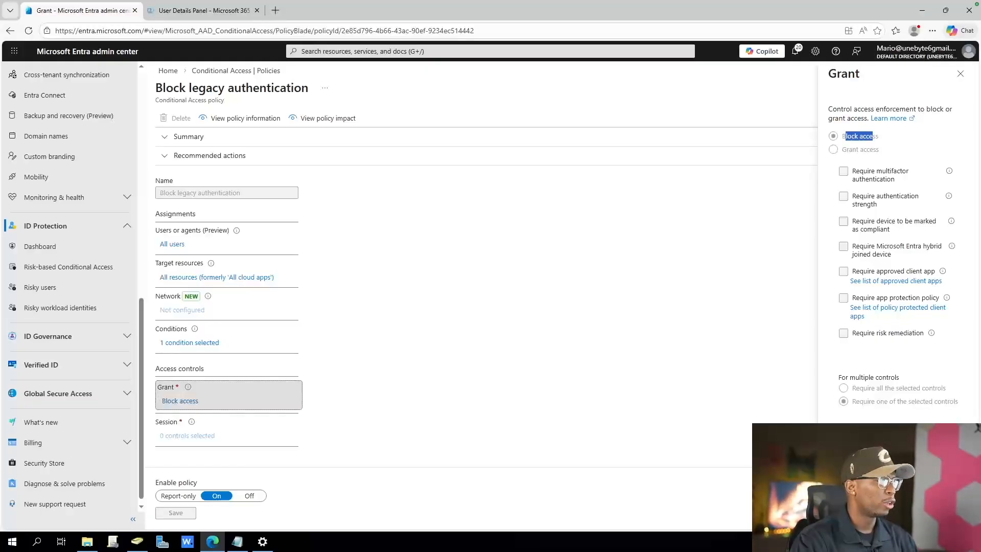
# Review the legacy authentication clients in the policy's client apps condition again and close the details
pyautogui.click(192, 342)
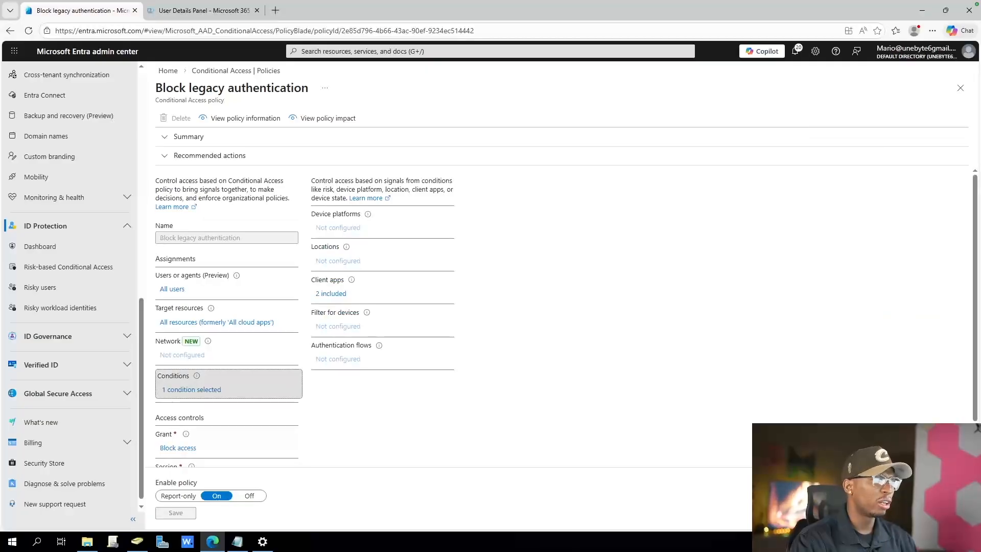
pyautogui.click(330, 294)
pyautogui.moveTo(862, 255); pyautogui.dragTo(921, 255)
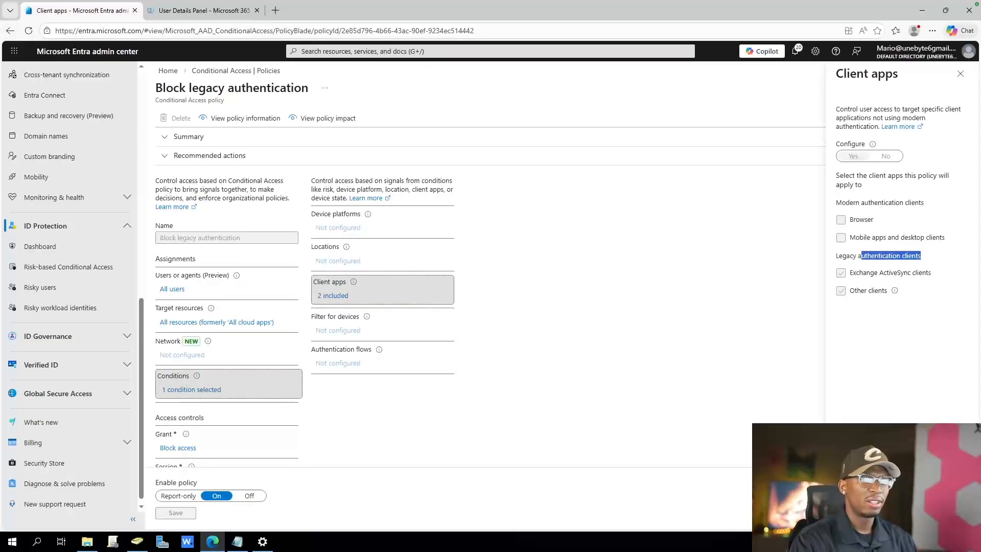
pyautogui.click(960, 73)
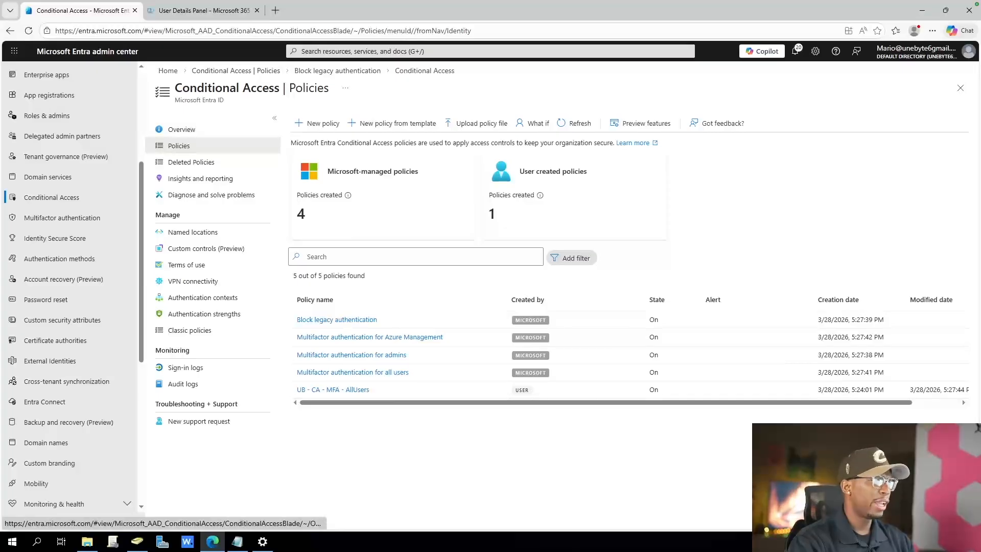
# Start a new Conditional Access policy and fill its name with a copy of the existing policy name UB - CA - MFA - AllUsers
pyautogui.moveTo(223, 88); pyautogui.dragTo(251, 88)
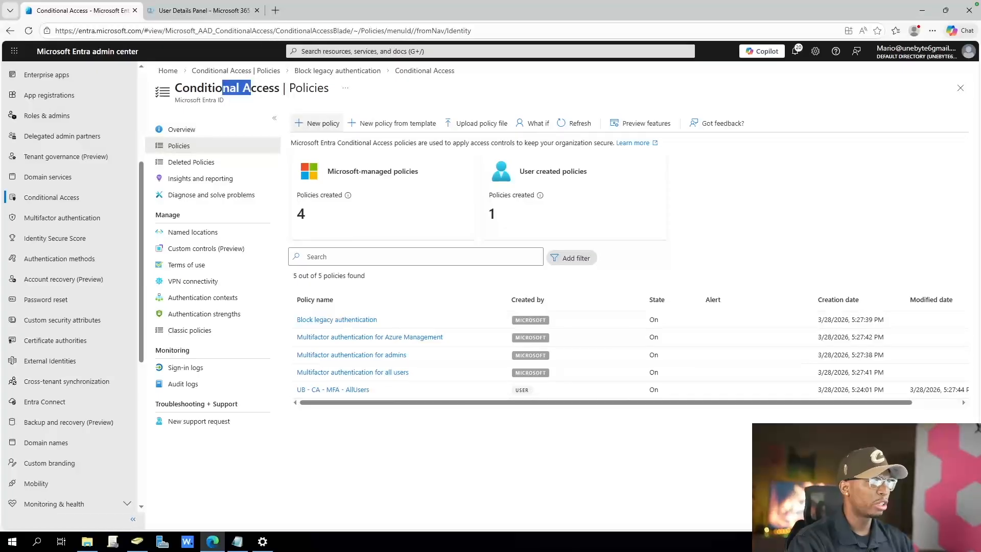
pyautogui.click(318, 123)
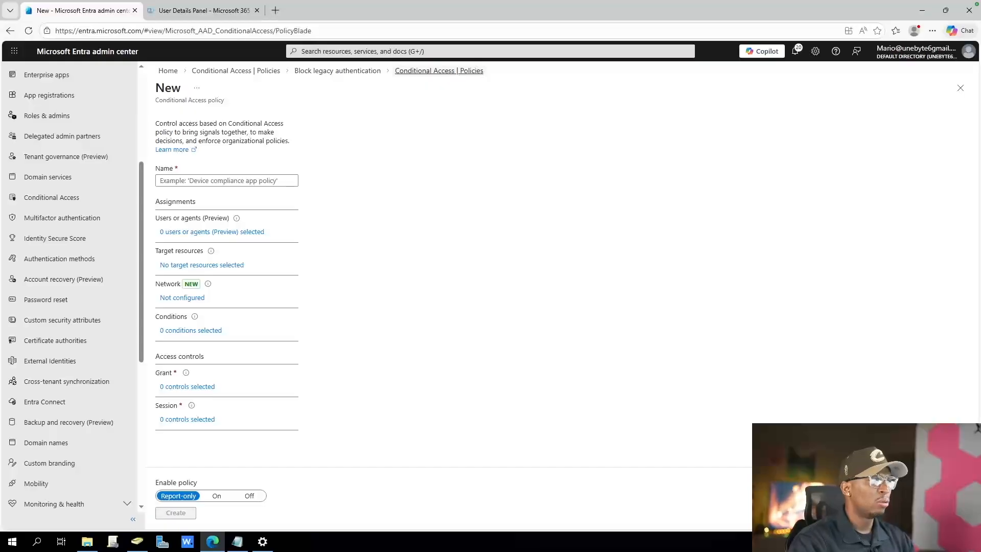
pyautogui.click(438, 71)
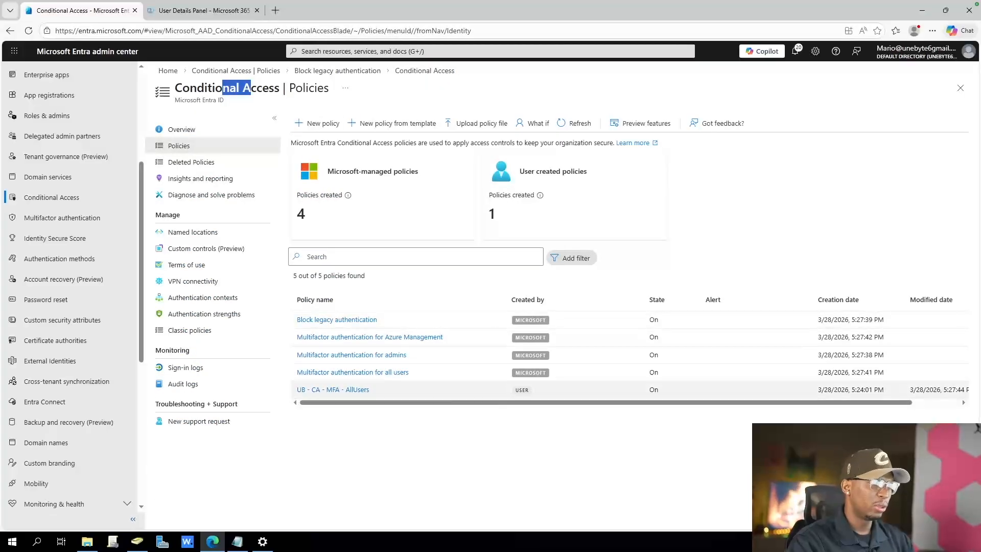
pyautogui.moveTo(369, 389); pyautogui.dragTo(296, 390)
pyautogui.hotkey('ctrl', 'c')
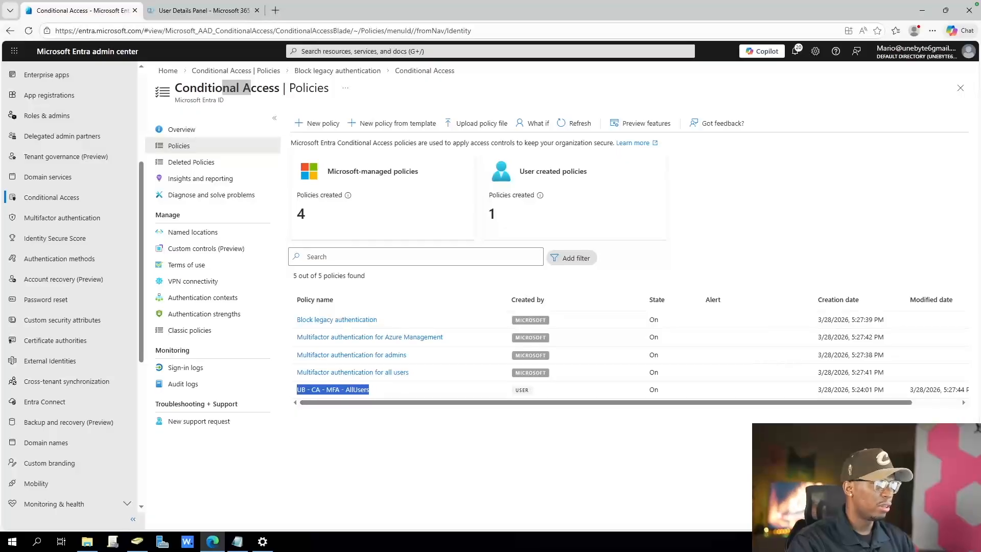
pyautogui.click(317, 124)
pyautogui.click(227, 181)
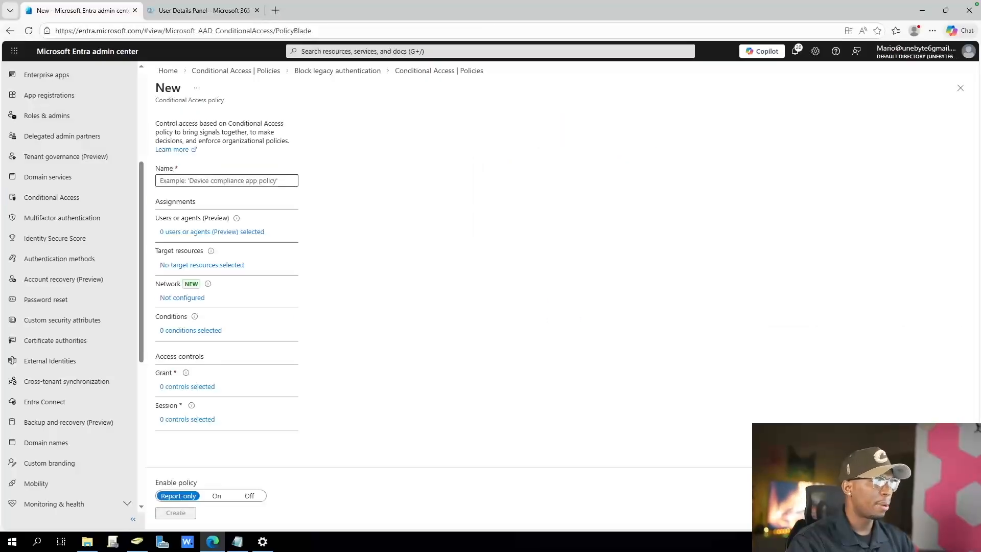
pyautogui.hotkey('ctrl', 'v')
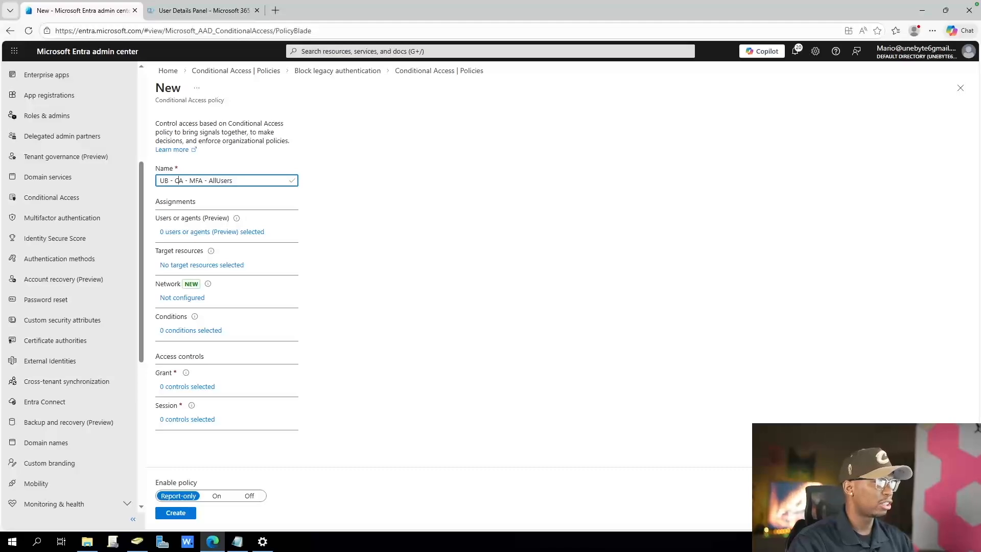
# Change the new policy's name to UB - CA - Sign-In Frequency - Admins
pyautogui.doubleClick(196, 180)
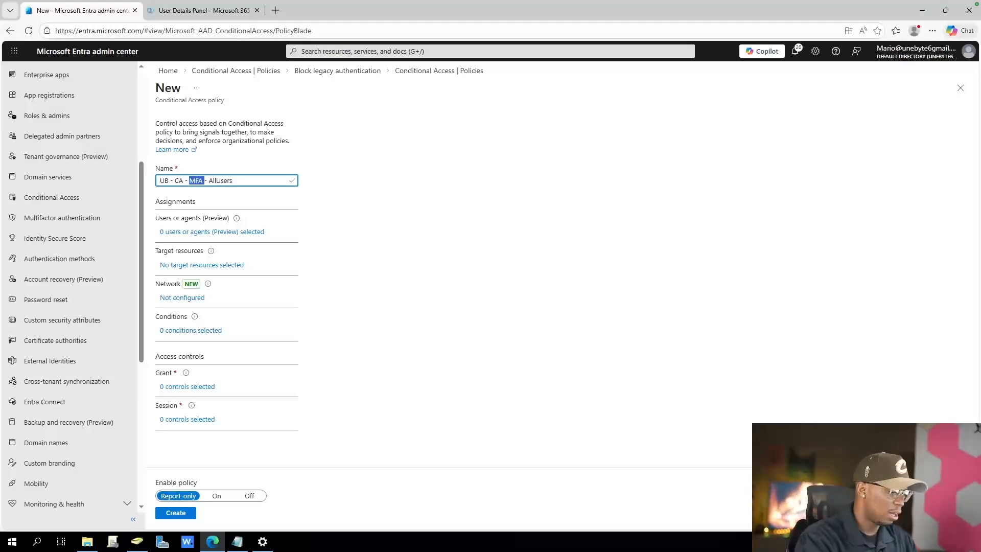
pyautogui.write('Persis')
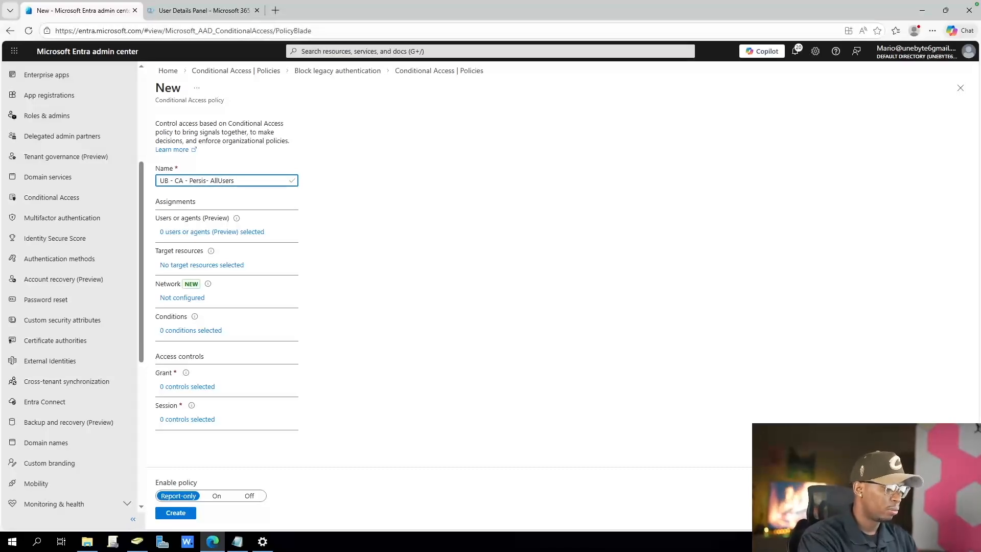
pyautogui.write('tent')
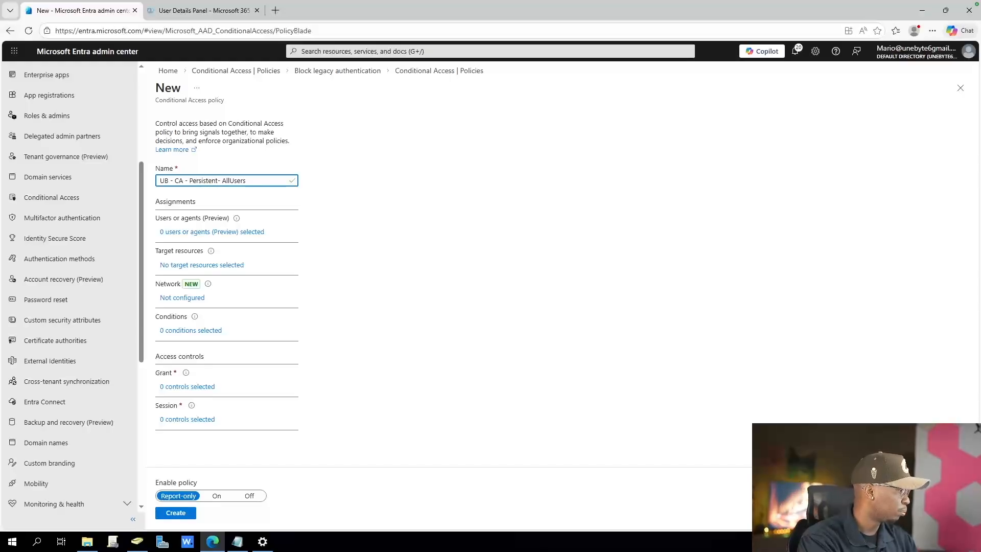
pyautogui.press('BackSpace')
pyautogui.press('BackSpace')
pyautogui.press('BackSpace')
pyautogui.press('BackSpace')
pyautogui.press('BackSpace')
pyautogui.press('BackSpace')
pyautogui.press('BackSpace')
pyautogui.press('BackSpace')
pyautogui.press('BackSpace')
pyautogui.press('BackSpace')
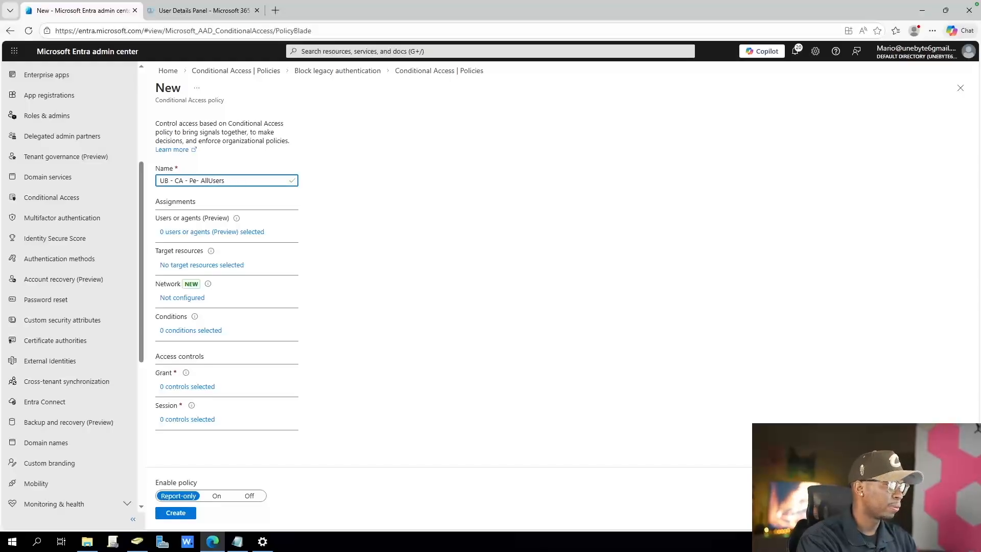
pyautogui.write('Sig')
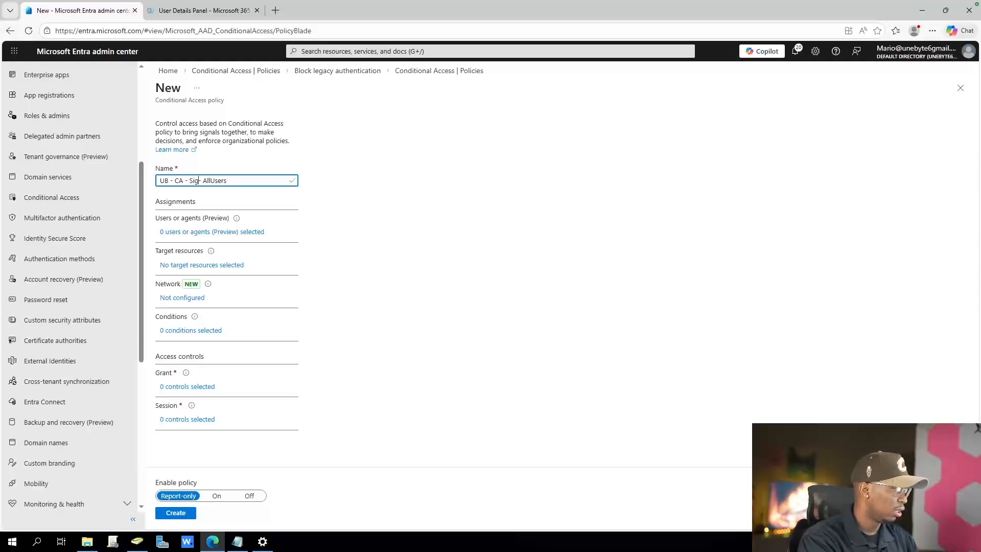
pyautogui.write('n')
pyautogui.write('-In Freq')
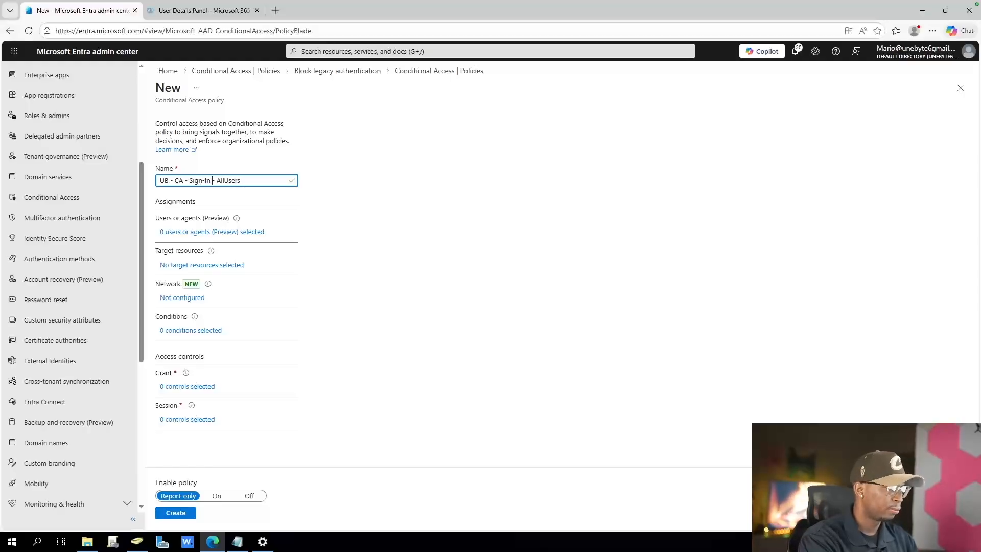
pyautogui.write('uency')
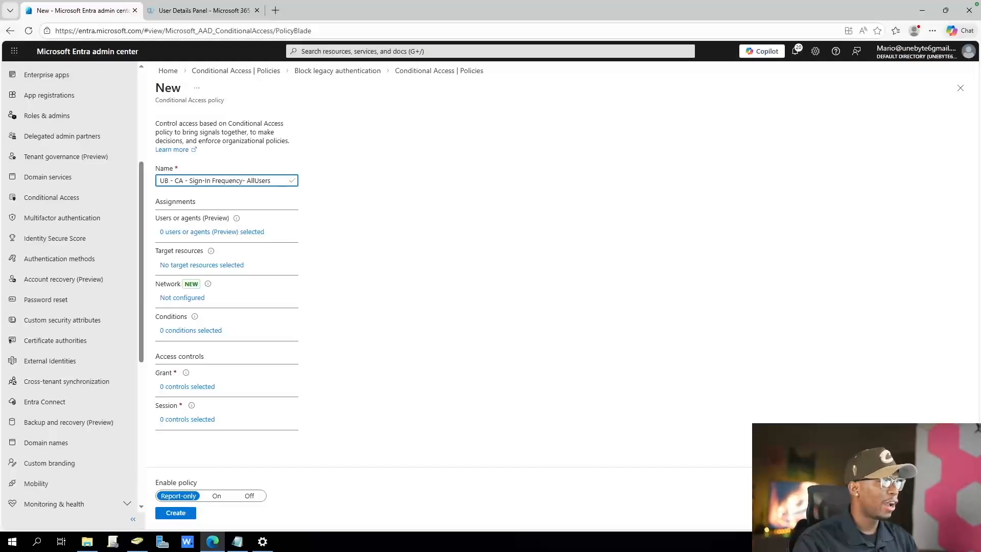
pyautogui.moveTo(273, 180); pyautogui.dragTo(253, 180)
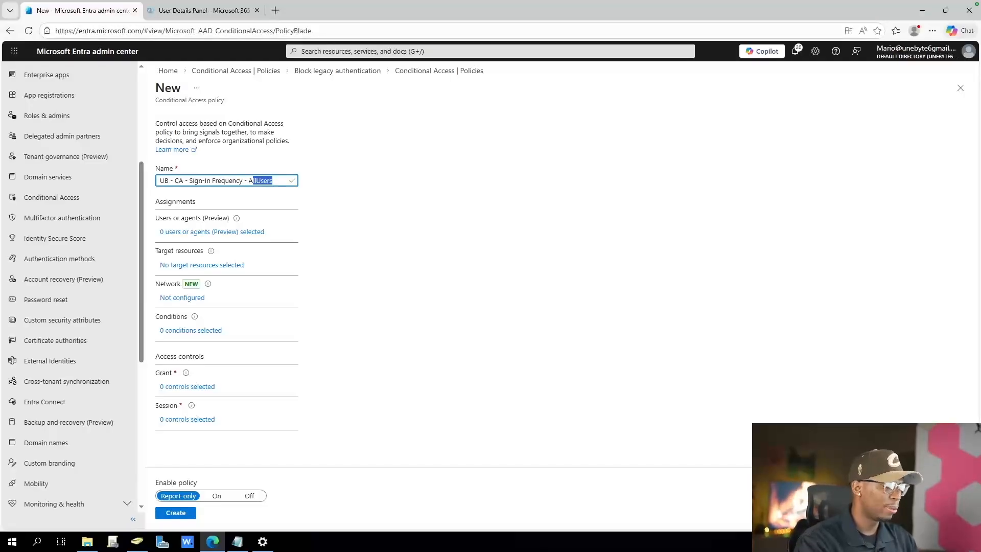
pyautogui.write('dmins')
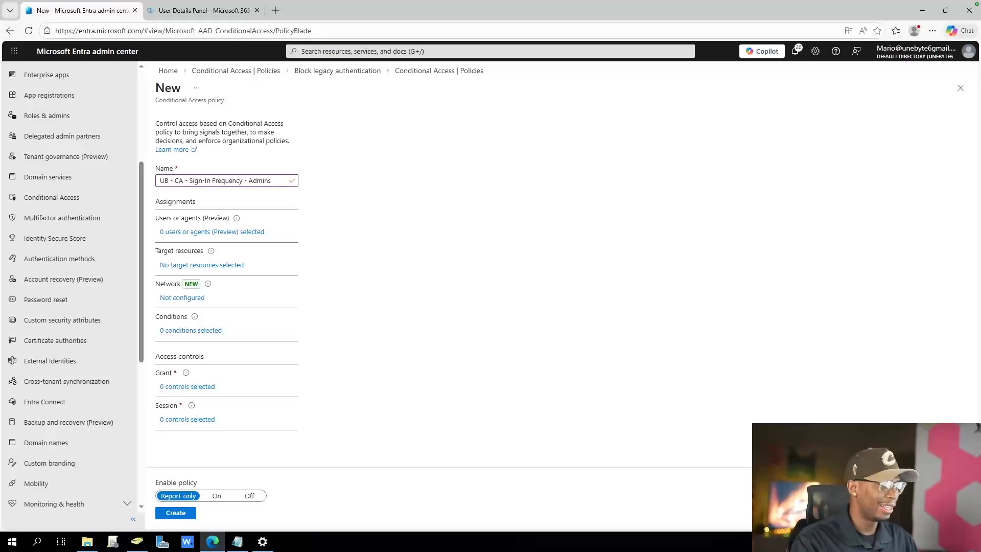
# Limit the new policy's included users to selected directory roles and open the role list
pyautogui.click(212, 232)
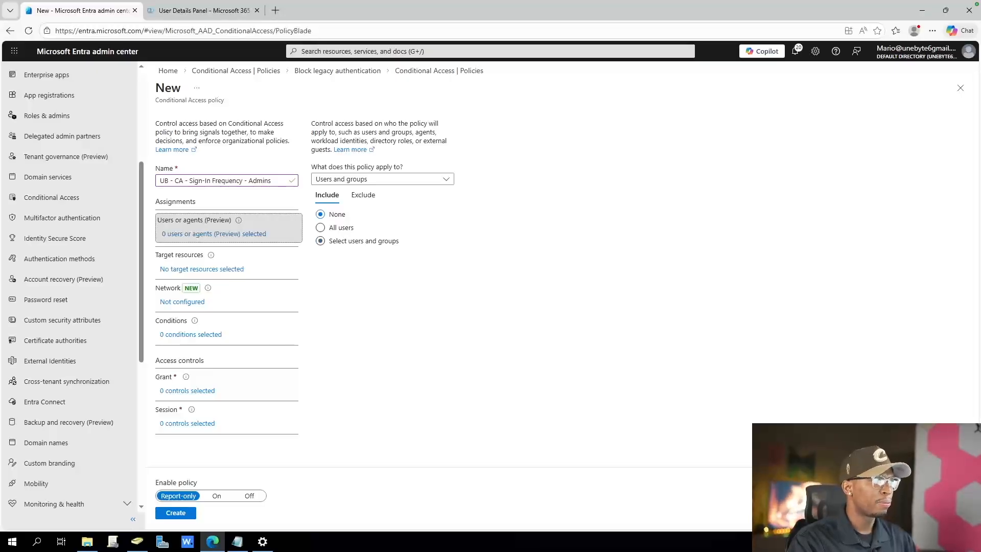
pyautogui.click(320, 241)
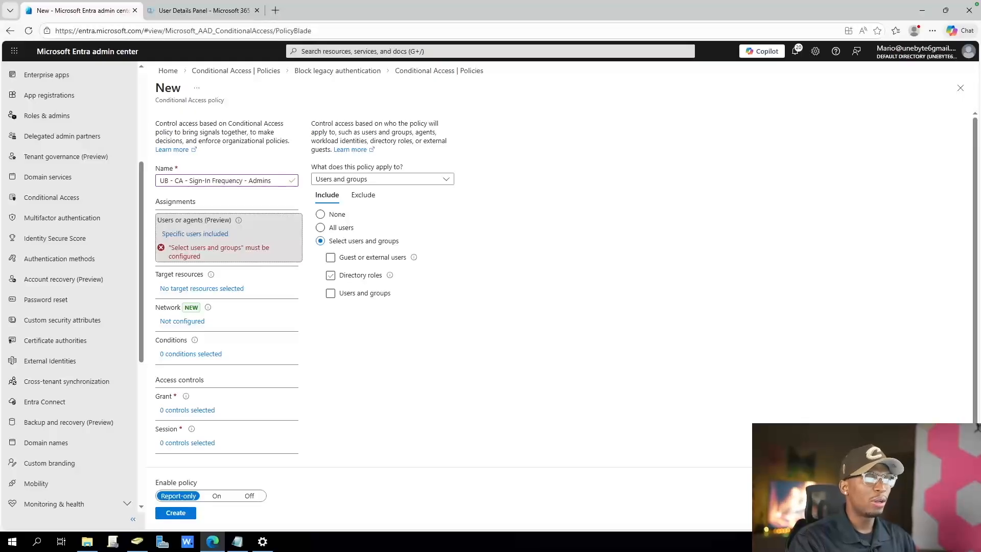
pyautogui.click(331, 275)
pyautogui.click(384, 295)
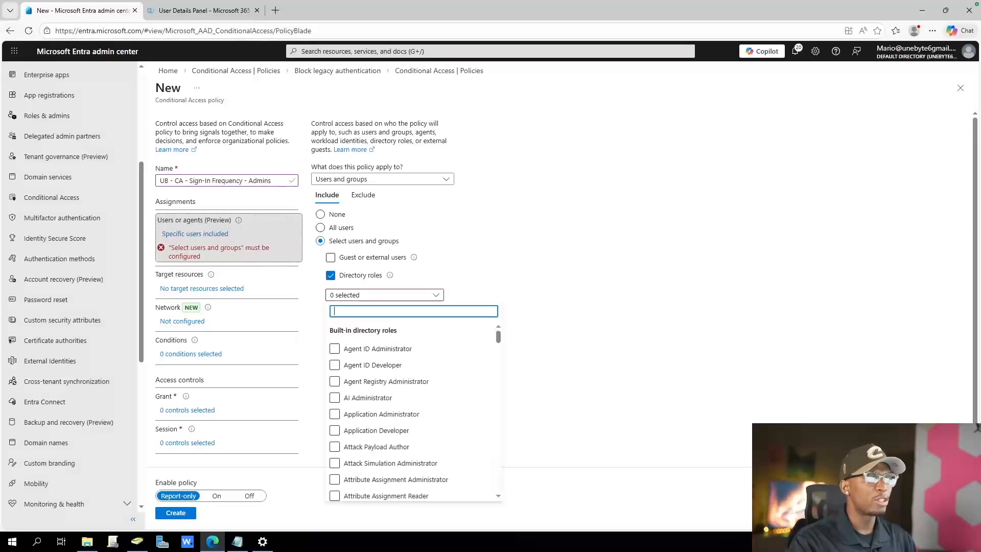
# Find the Global Administrator role among the built-in directory roles and include it in the policy
pyautogui.scroll(-8, 388, 388)
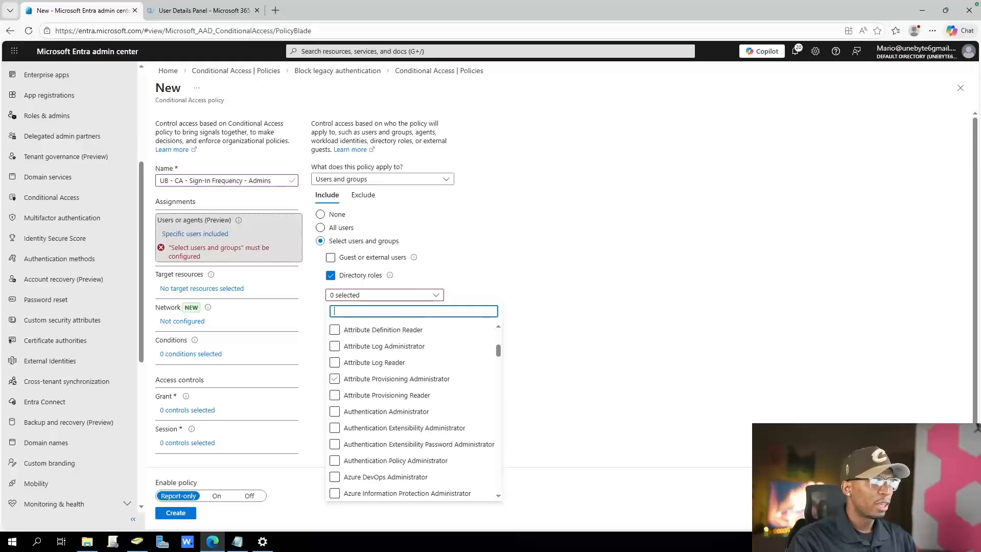
pyautogui.scroll(4, 388, 388)
pyautogui.scroll(4, 389, 388)
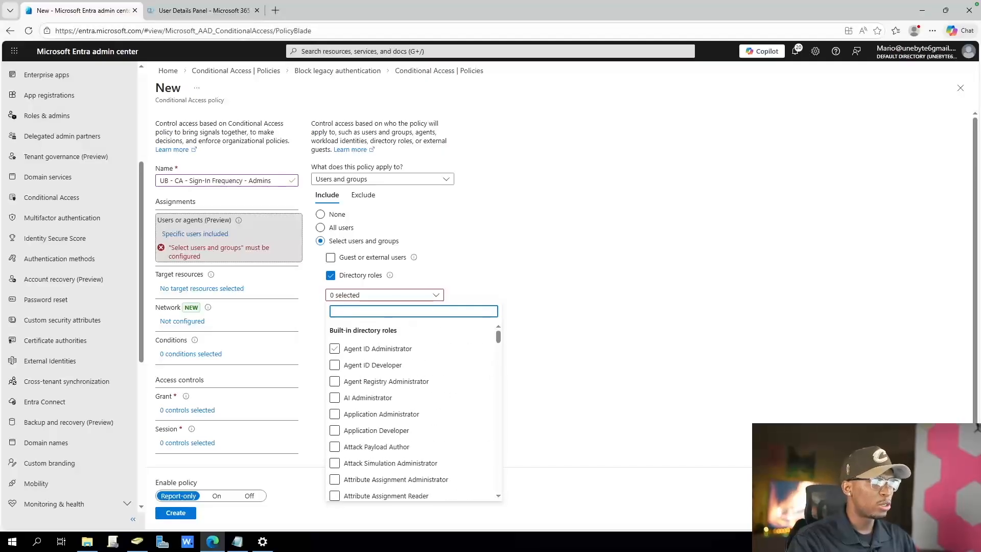
pyautogui.write('globsa')
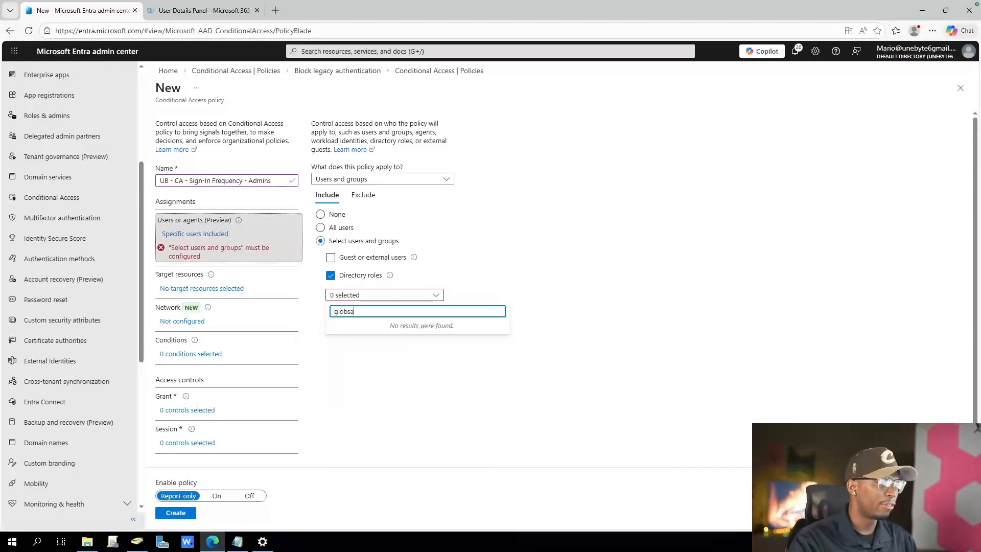
pyautogui.press('BackSpace')
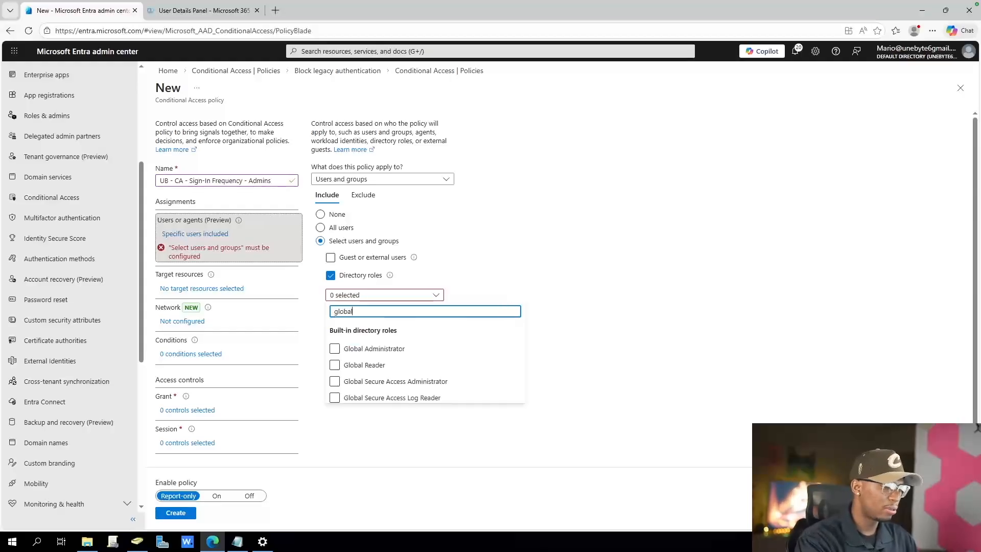
pyautogui.write('al')
pyautogui.click(335, 348)
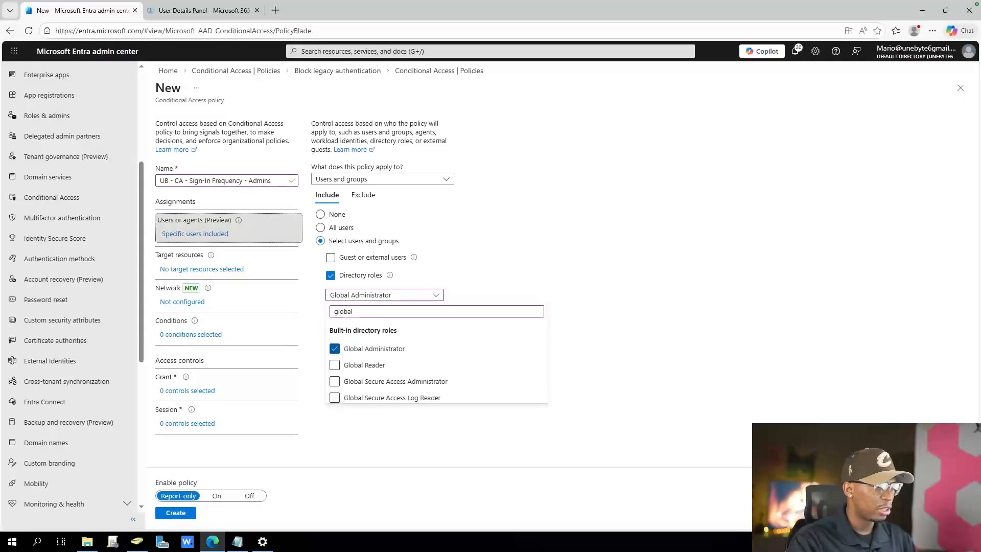
# Filter the directory roles by admin and include every role from Agent ID Administrator through Authentication Administrator
pyautogui.hotkey('ctrl', 'a')
pyautogui.write('admin')
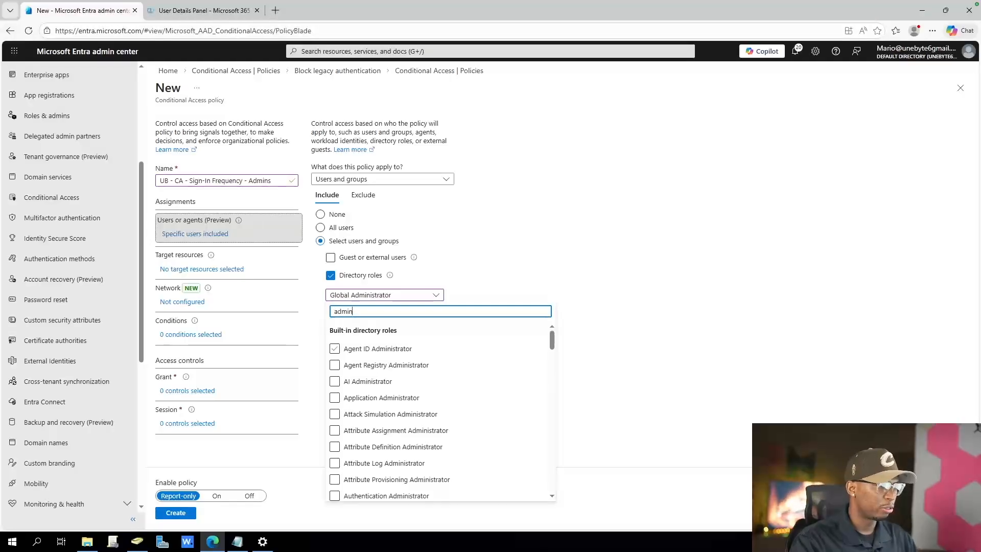
pyautogui.click(335, 348)
pyautogui.click(335, 364)
pyautogui.click(335, 381)
pyautogui.click(335, 397)
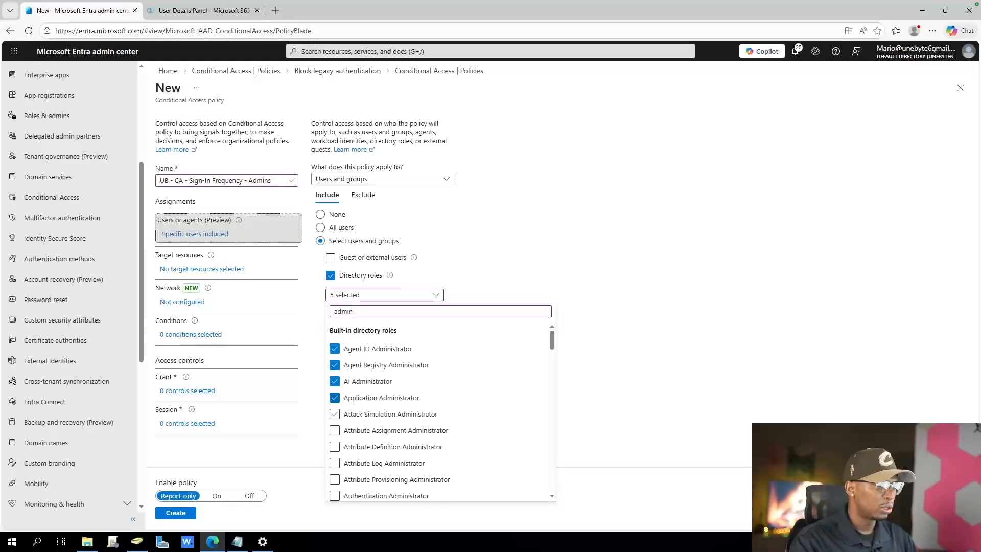
pyautogui.click(334, 414)
pyautogui.click(335, 431)
pyautogui.click(335, 446)
pyautogui.click(335, 463)
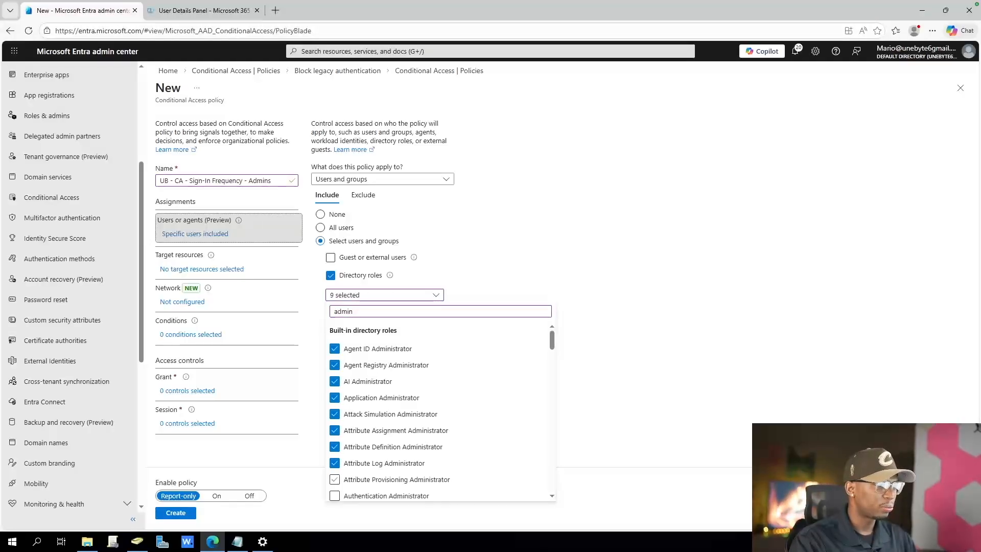
pyautogui.click(335, 480)
pyautogui.click(335, 496)
# Include the Cloud Device Administrator and Compliance Administrator roles in the policy
pyautogui.scroll(-3, 334, 485)
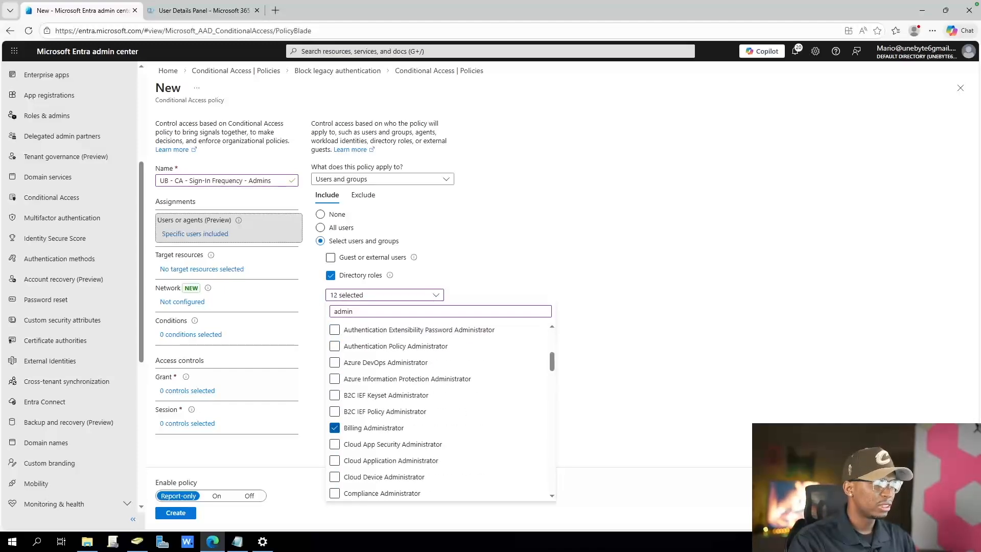
pyautogui.click(335, 477)
pyautogui.click(335, 493)
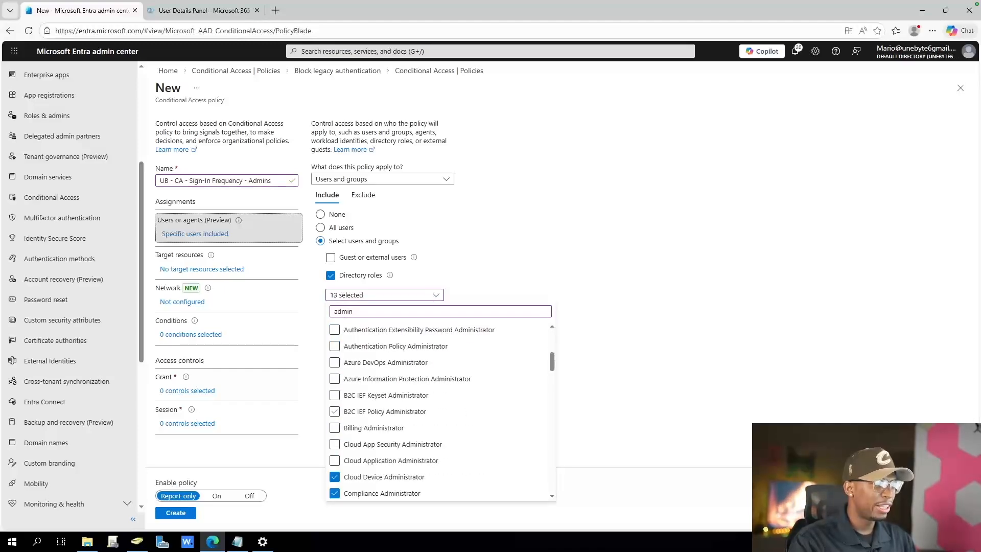
# Include all directory roles from Microsoft 365 Backup Administrator through People Administrator
pyautogui.scroll(-12, 334, 395)
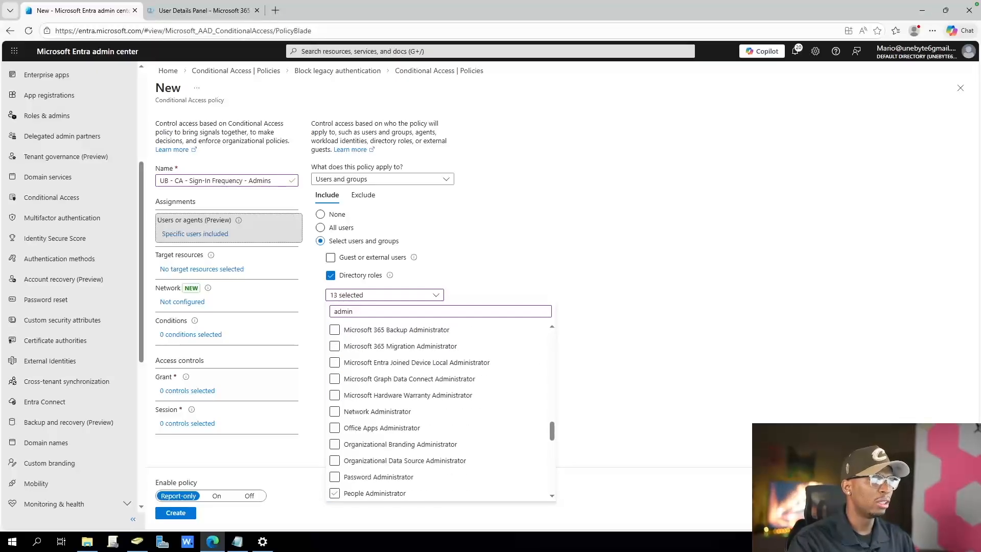
pyautogui.click(335, 494)
pyautogui.click(335, 477)
pyautogui.click(335, 460)
pyautogui.click(335, 444)
pyautogui.click(335, 428)
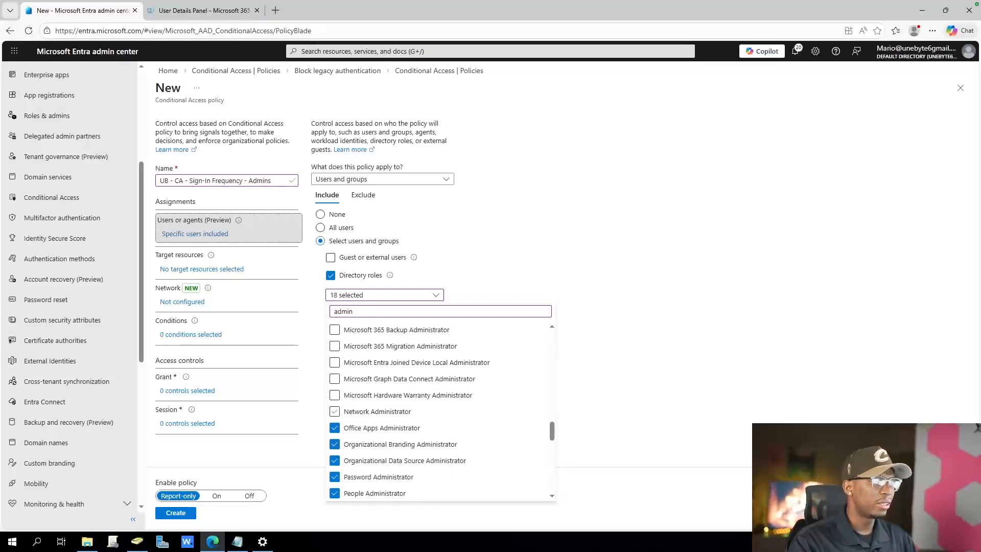
pyautogui.click(335, 412)
pyautogui.click(334, 395)
pyautogui.click(334, 378)
pyautogui.click(335, 363)
pyautogui.click(335, 346)
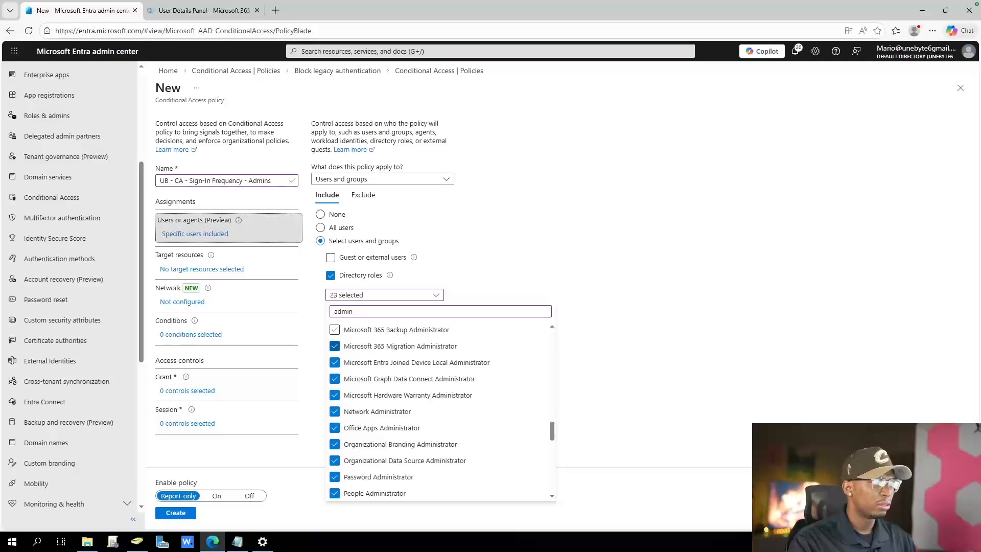
pyautogui.click(335, 330)
# Include all directory roles from Helpdesk Administrator through Lifecycle Workflows Administrator
pyautogui.scroll(3, 335, 378)
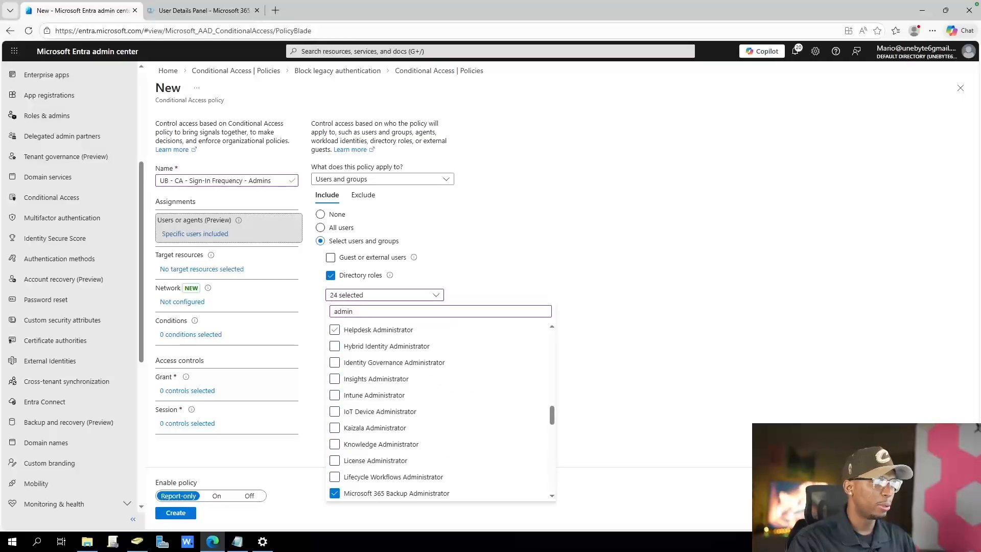
pyautogui.click(335, 329)
pyautogui.click(335, 346)
pyautogui.click(335, 362)
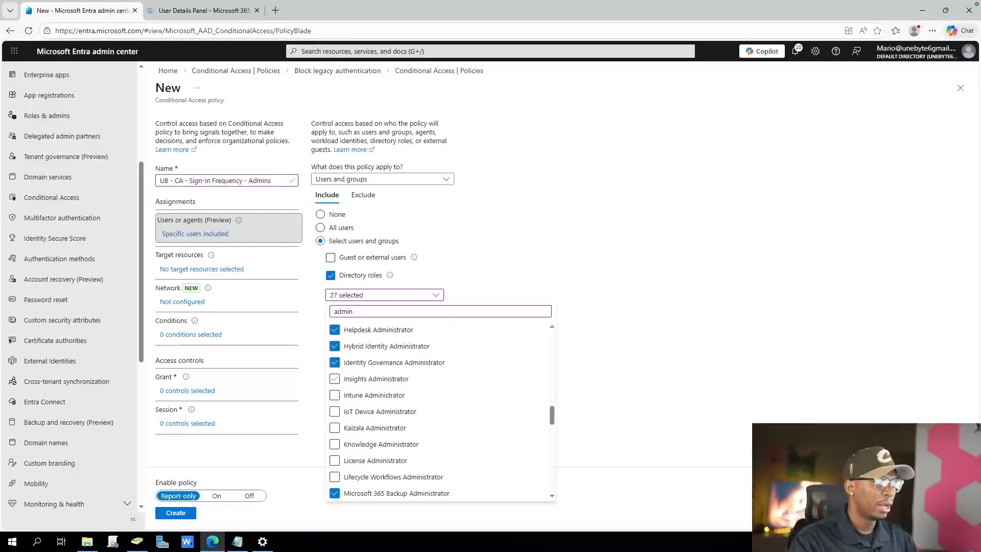
pyautogui.click(334, 379)
pyautogui.click(335, 395)
pyautogui.click(334, 411)
pyautogui.click(335, 428)
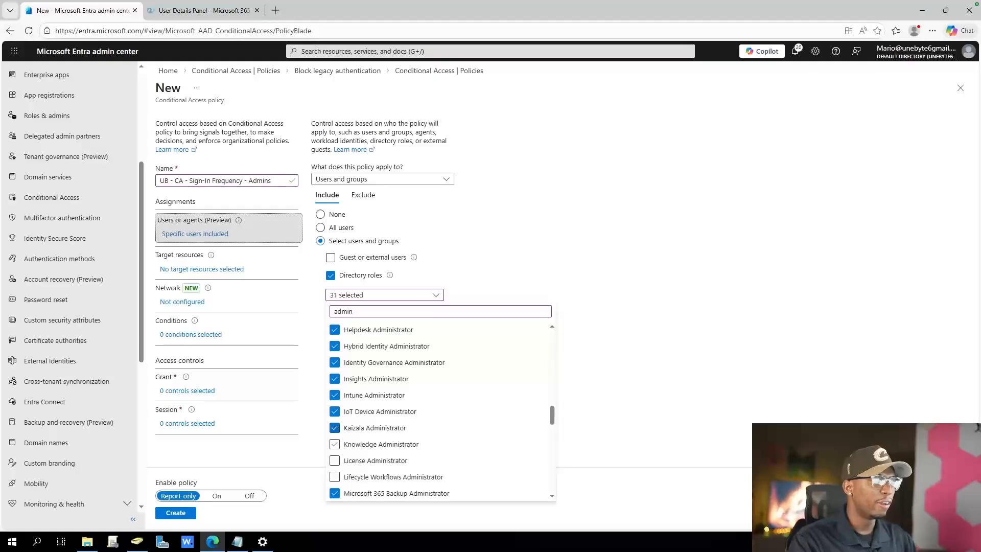
pyautogui.click(335, 444)
pyautogui.click(335, 461)
pyautogui.scroll(-2, 335, 460)
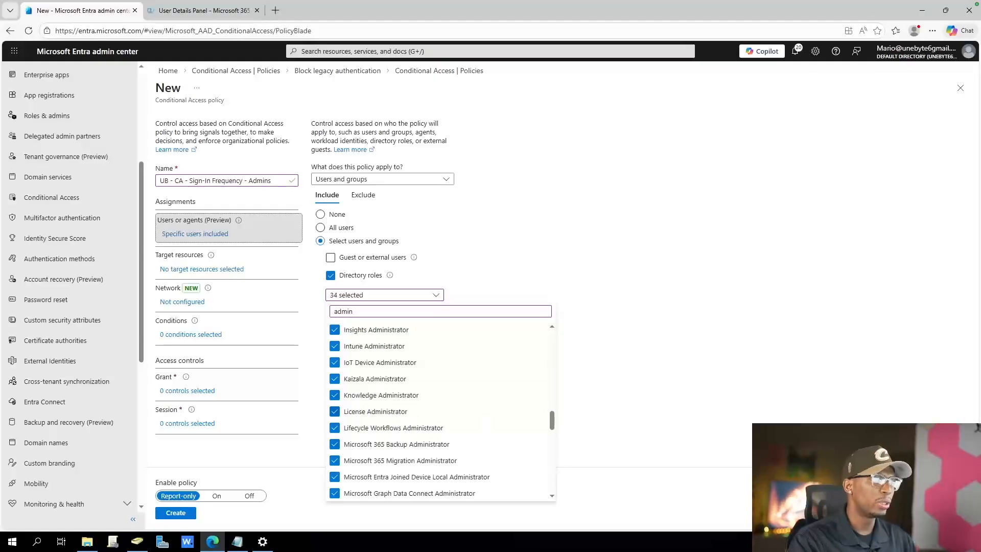
# Include the Billing, Cloud App Security and Cloud Application Administrator roles
pyautogui.scroll(8, 335, 434)
pyautogui.click(334, 395)
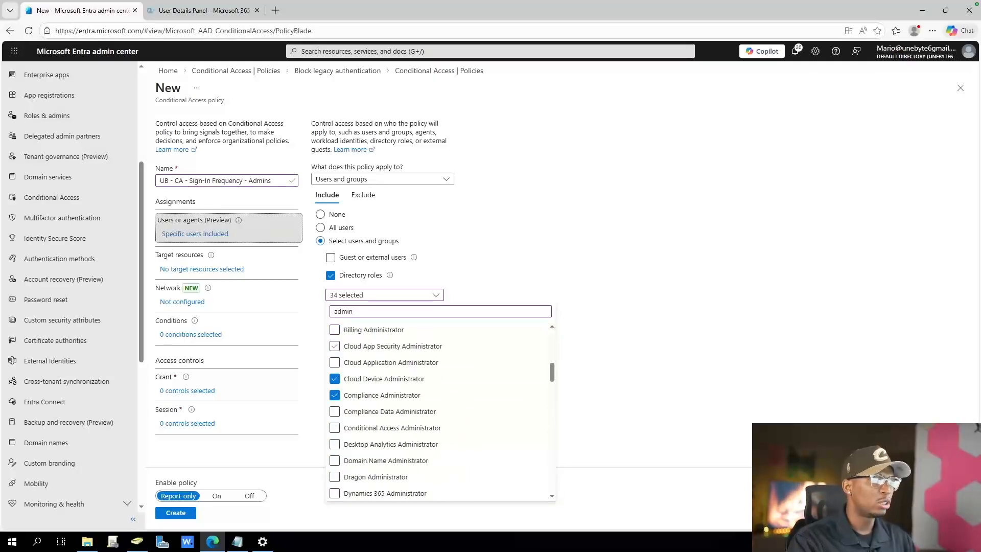
pyautogui.click(335, 346)
pyautogui.click(335, 362)
pyautogui.click(335, 329)
# Include the remaining unselected directory roles between Exchange Recipient Administrator and Groups Administrator
pyautogui.scroll(-3, 335, 346)
pyautogui.scroll(-2, 335, 346)
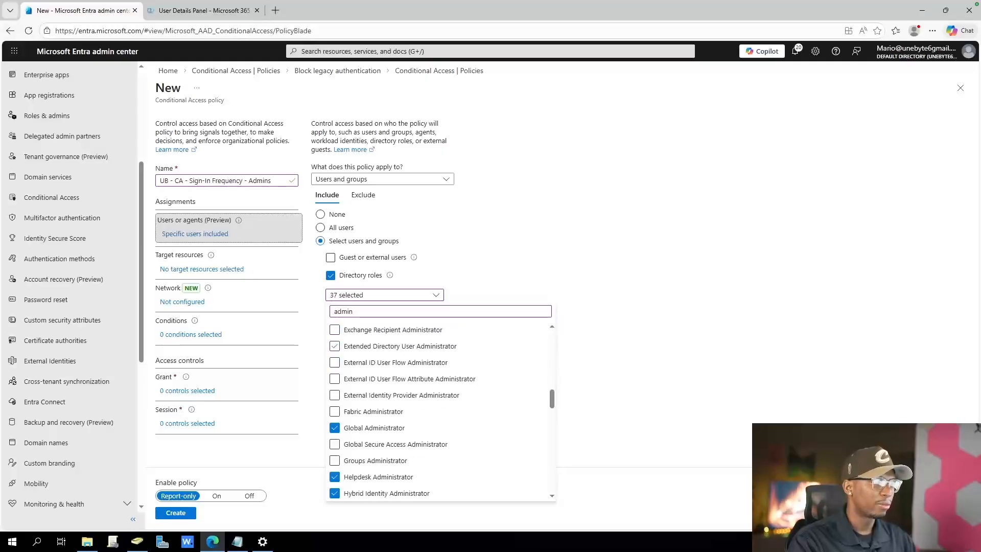
pyautogui.click(335, 329)
pyautogui.click(334, 346)
pyautogui.click(334, 362)
pyautogui.click(335, 378)
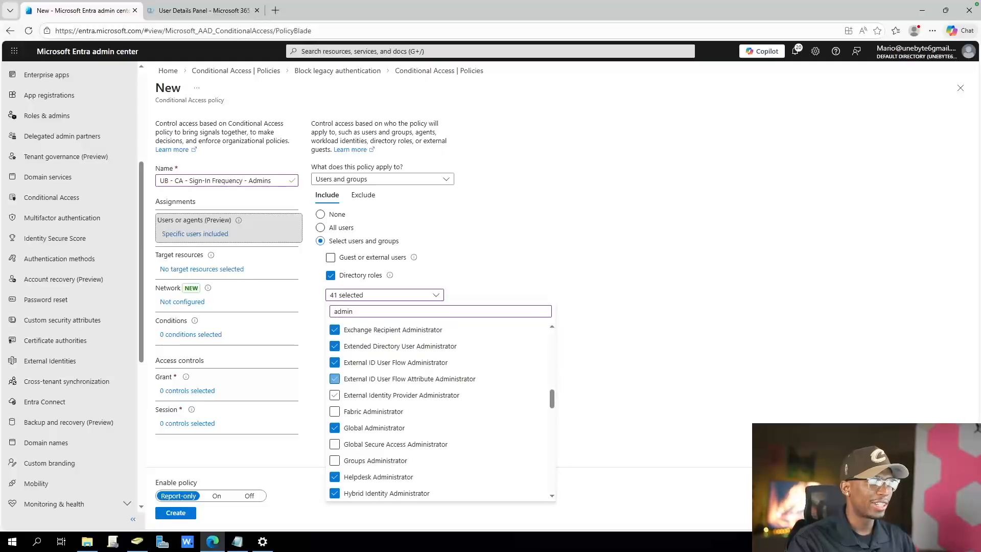
pyautogui.click(335, 395)
pyautogui.click(335, 411)
pyautogui.click(334, 444)
pyautogui.click(335, 460)
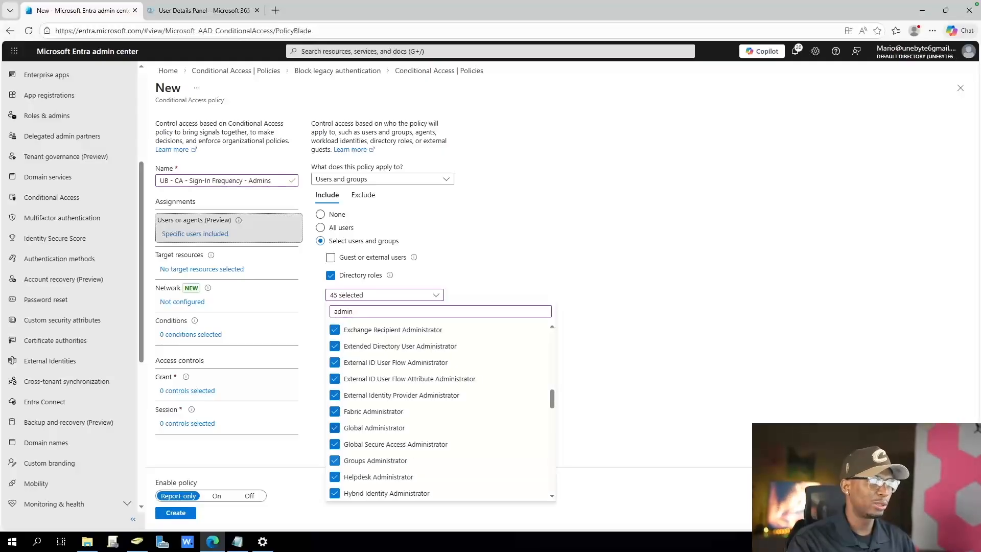
pyautogui.scroll(-5, 335, 461)
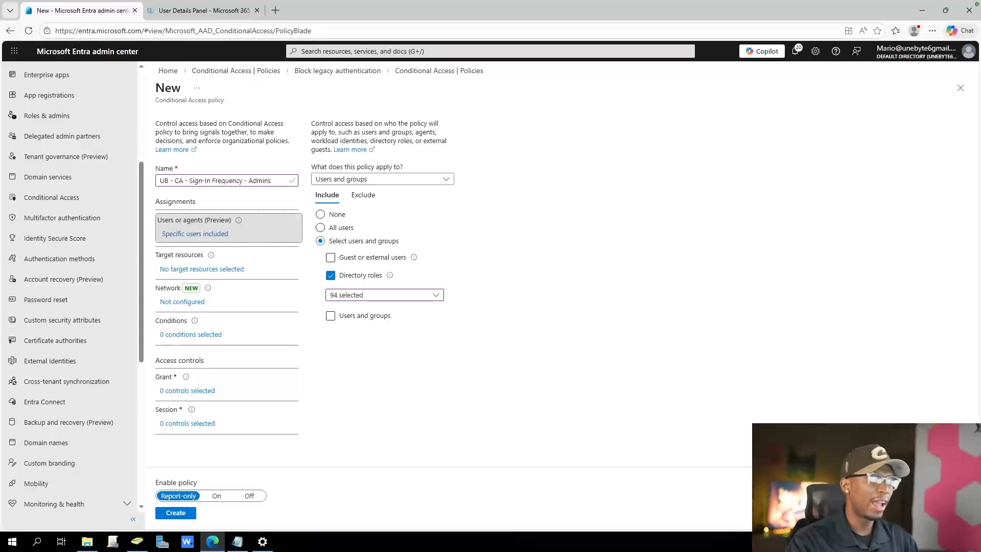
# Check the policy's conditions and grant options, and enable the sign-in frequency session control with periodic reauthentication every 7 hours
pyautogui.click(191, 334)
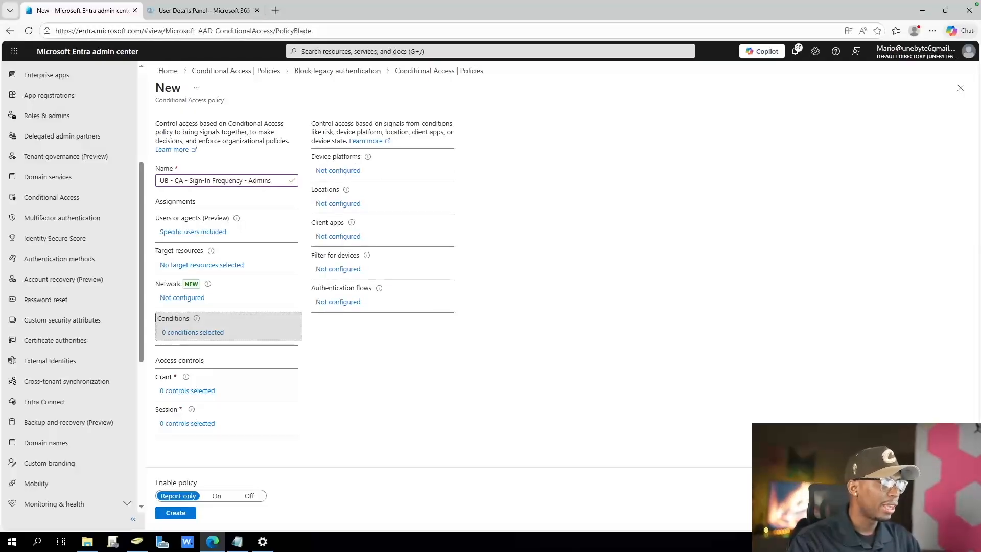
pyautogui.click(187, 391)
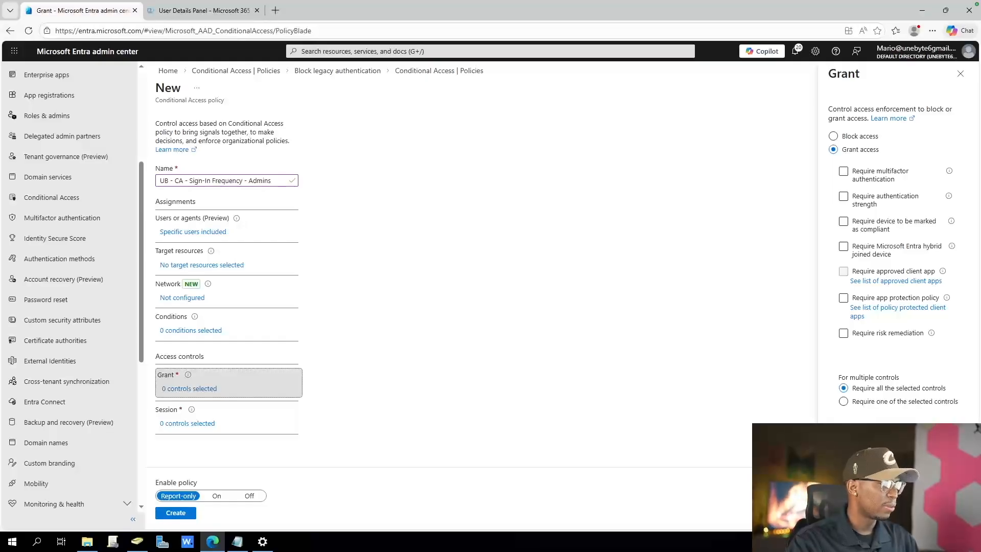
pyautogui.click(187, 423)
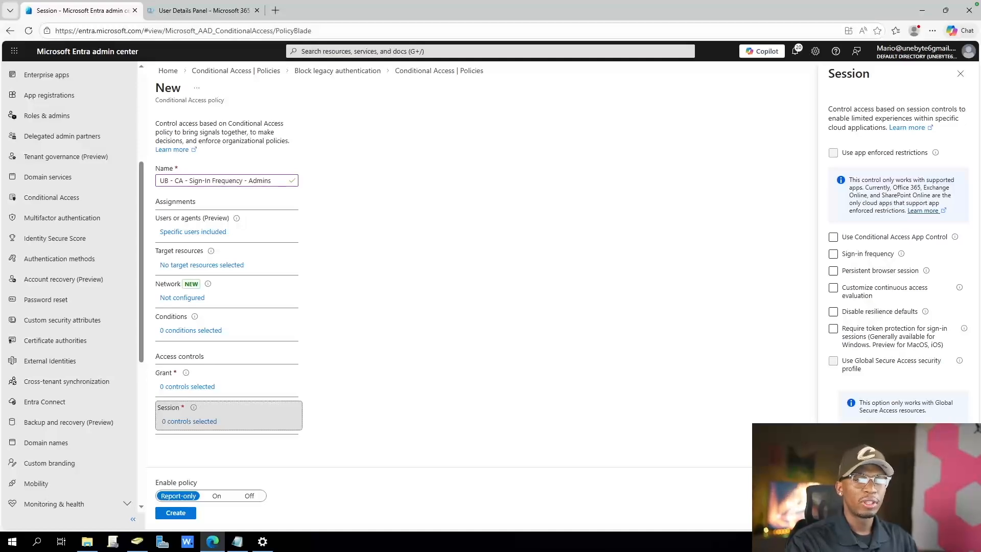
pyautogui.click(833, 254)
pyautogui.click(905, 328)
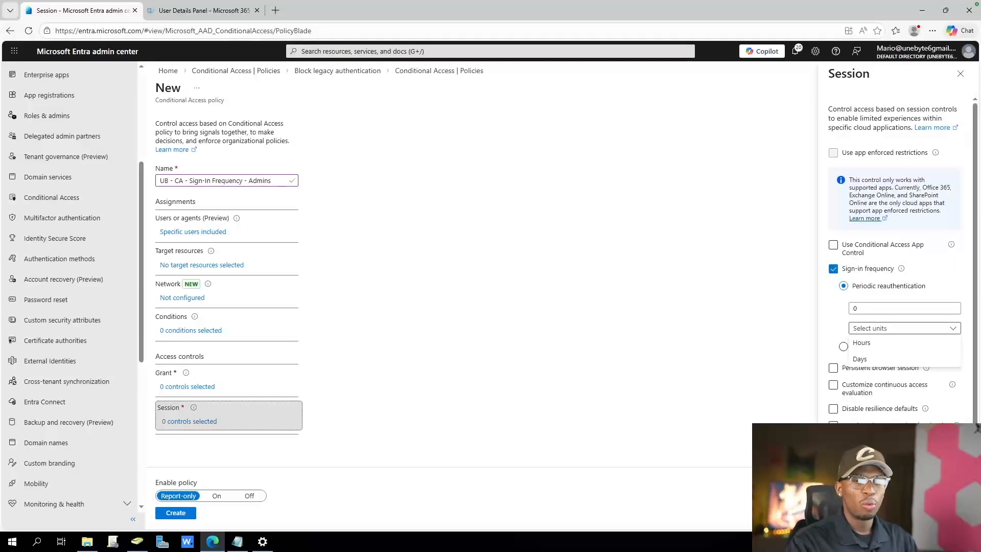
pyautogui.click(905, 342)
pyautogui.doubleClick(856, 308)
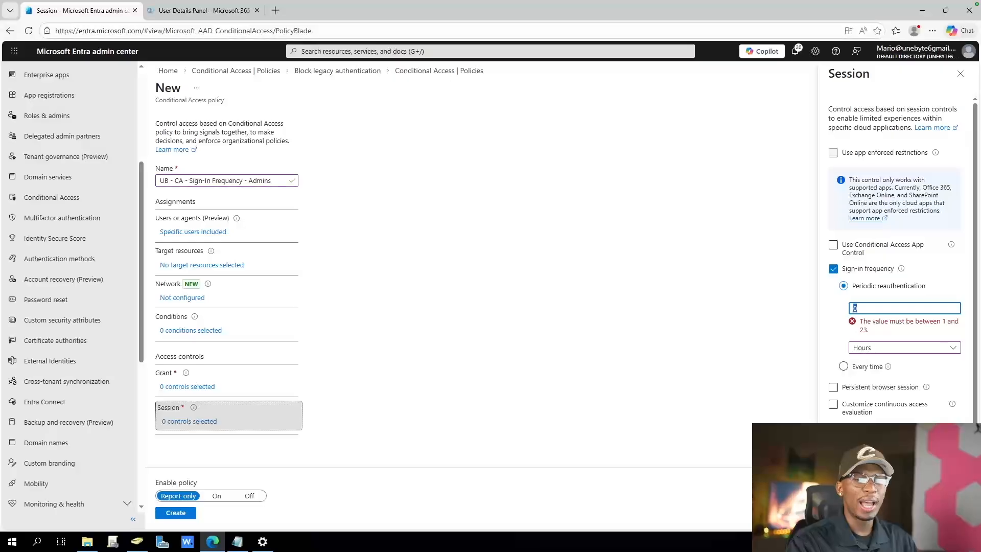
pyautogui.write('7')
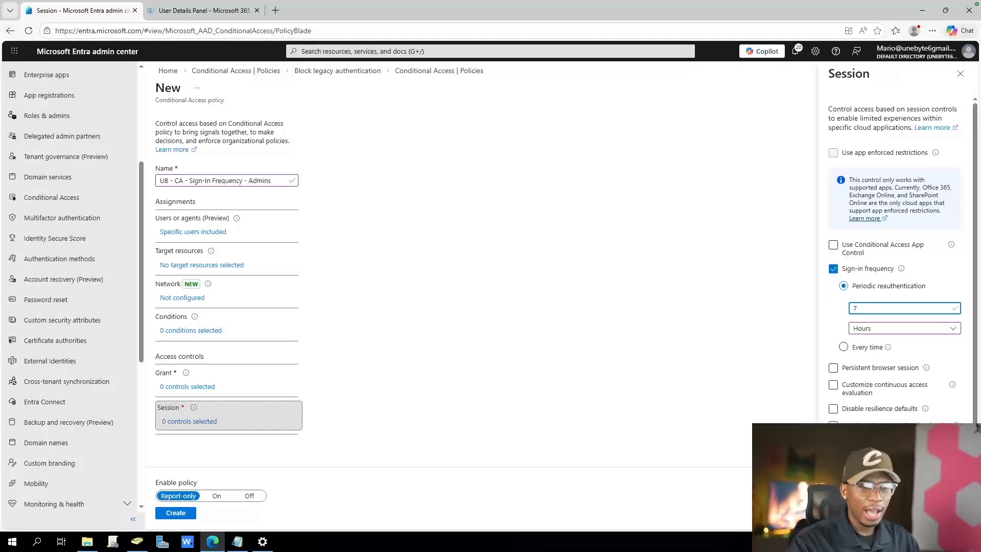
pyautogui.click(848, 512)
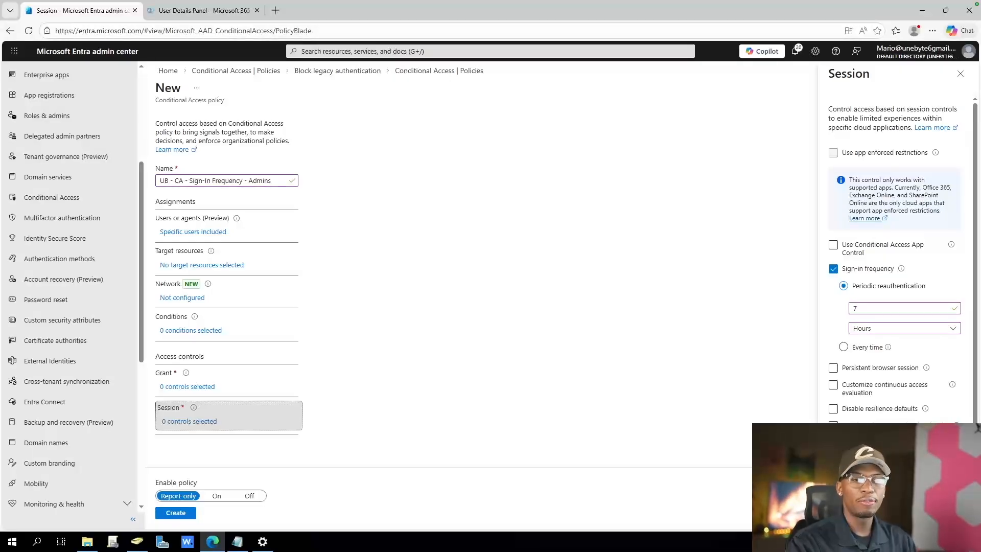
# Change the periodic reauthentication interval to 8 hours
pyautogui.doubleClick(855, 308)
pyautogui.write('8')
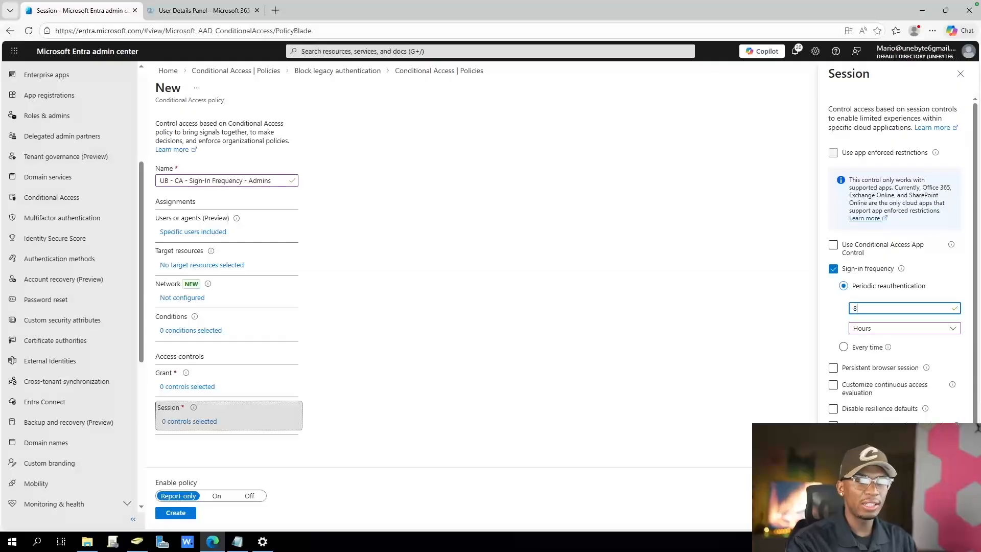
pyautogui.click(848, 512)
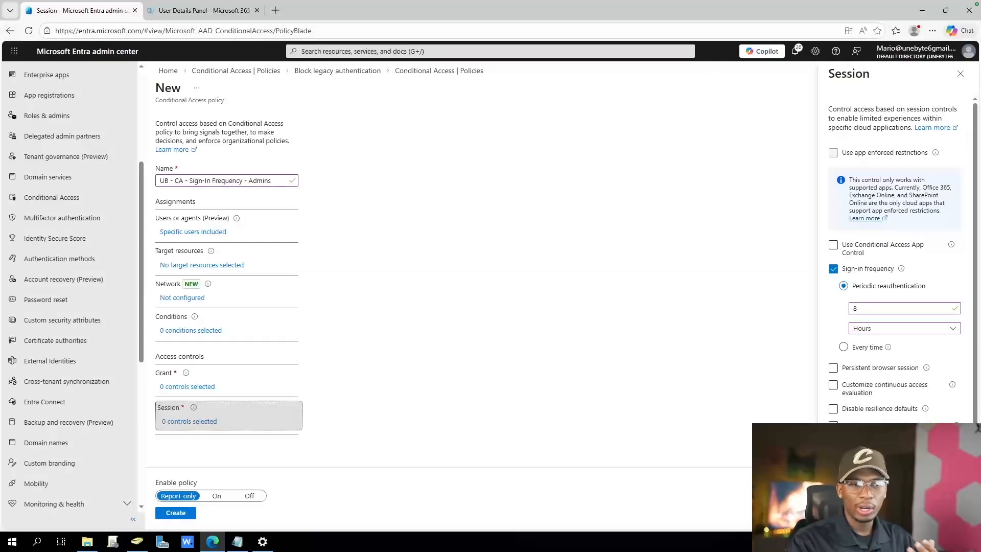
# Set the admin policy's periodic reauthentication interval to 9 hours
pyautogui.doubleClick(855, 308)
pyautogui.write('9')
pyautogui.click(863, 500)
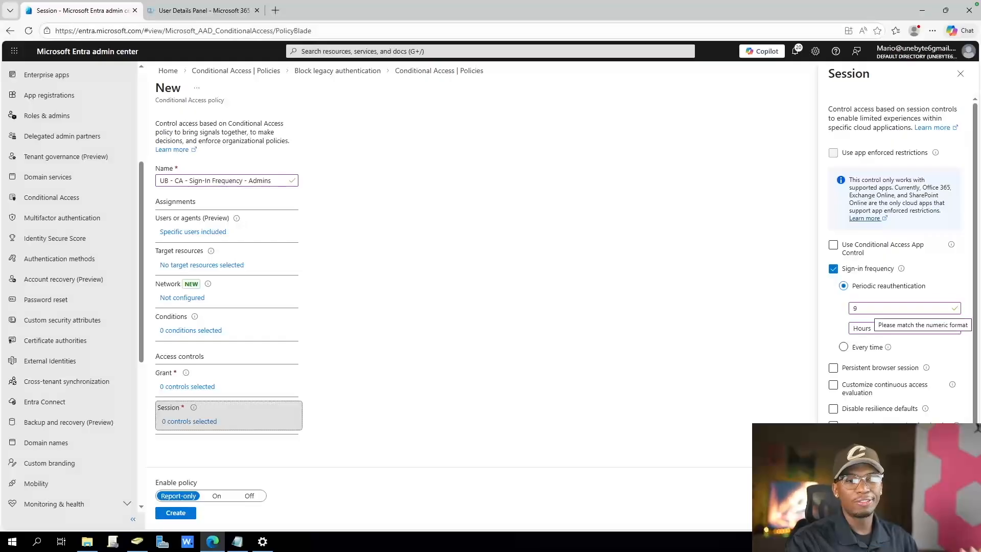
# Try a periodic reauthentication interval of 5 hours, and switch the sign-in frequency to every time
pyautogui.doubleClick(870, 308)
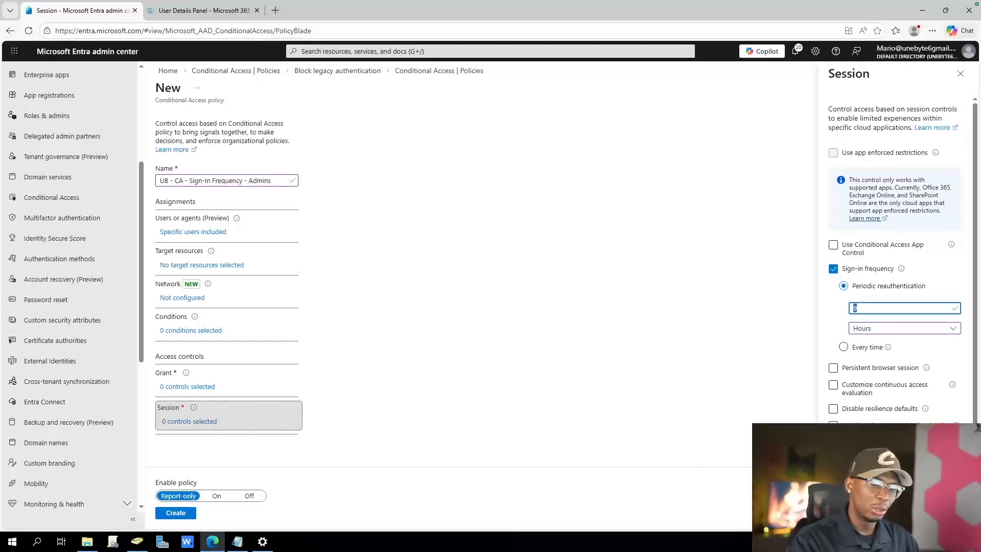
pyautogui.write('5')
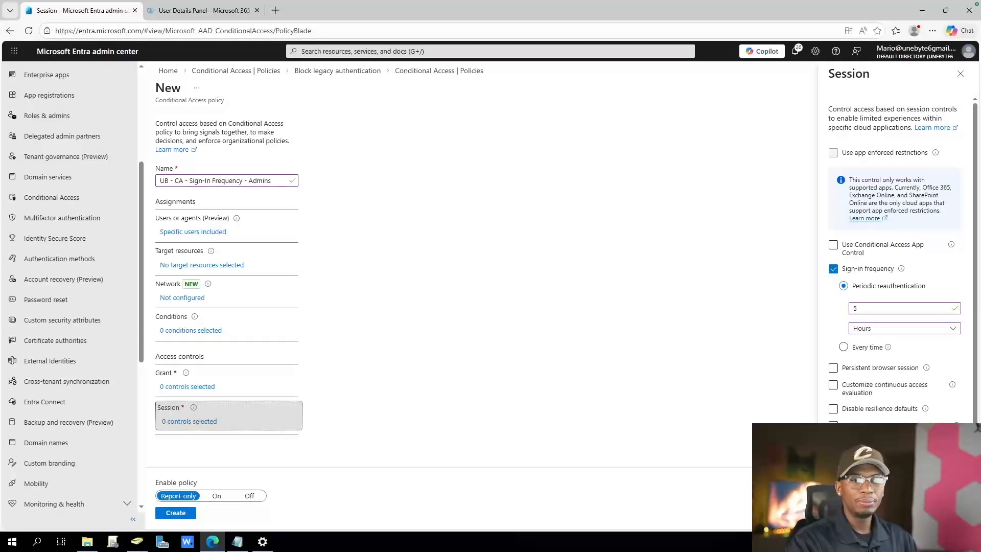
pyautogui.click(843, 347)
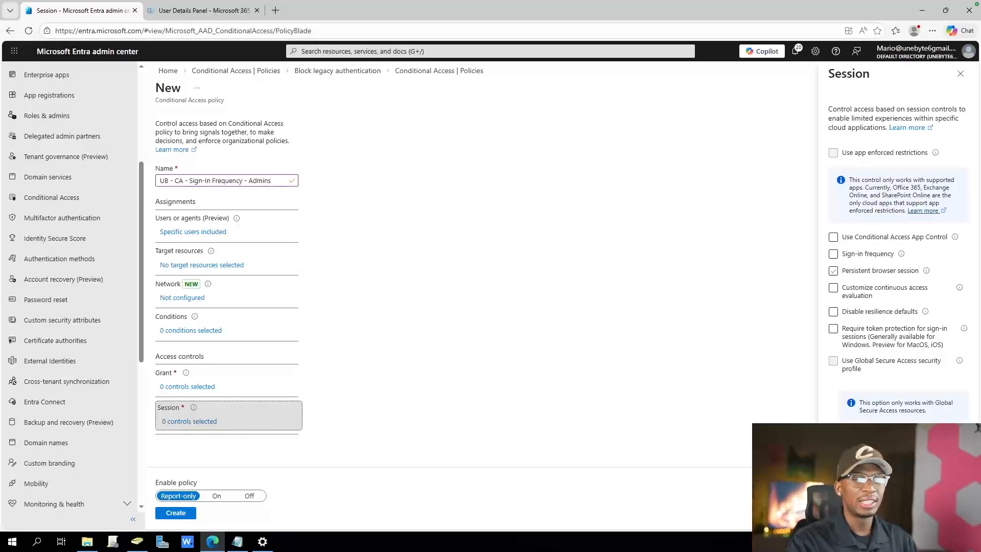
# Set the sign-in frequency back to periodic reauthentication every 8 hours, and enable the persistent browser session control
pyautogui.click(833, 254)
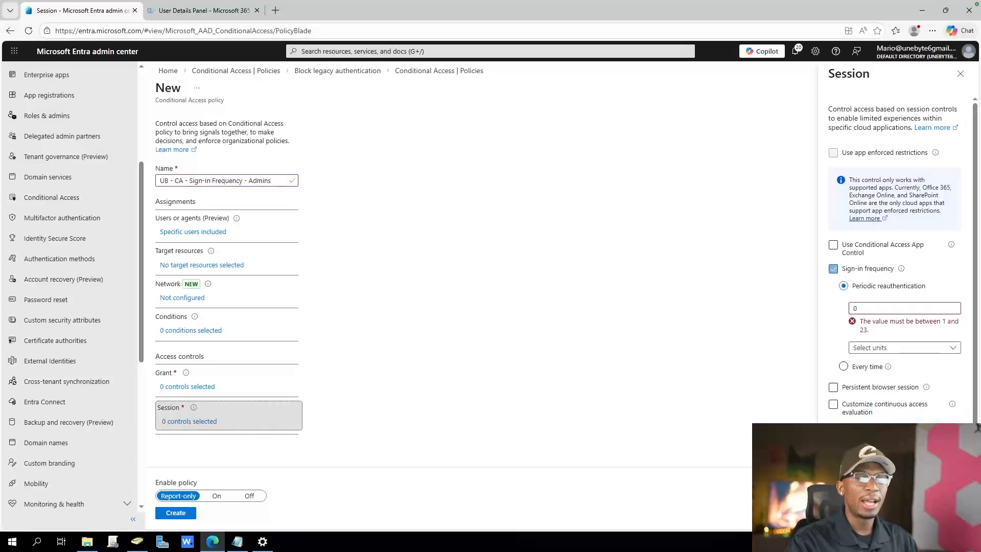
pyautogui.doubleClick(856, 308)
pyautogui.write('8')
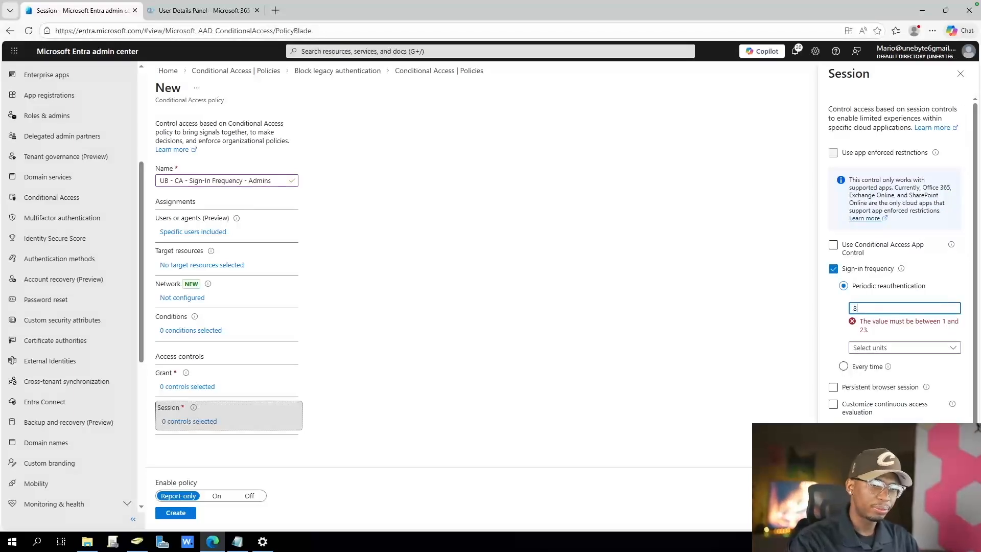
pyautogui.click(904, 328)
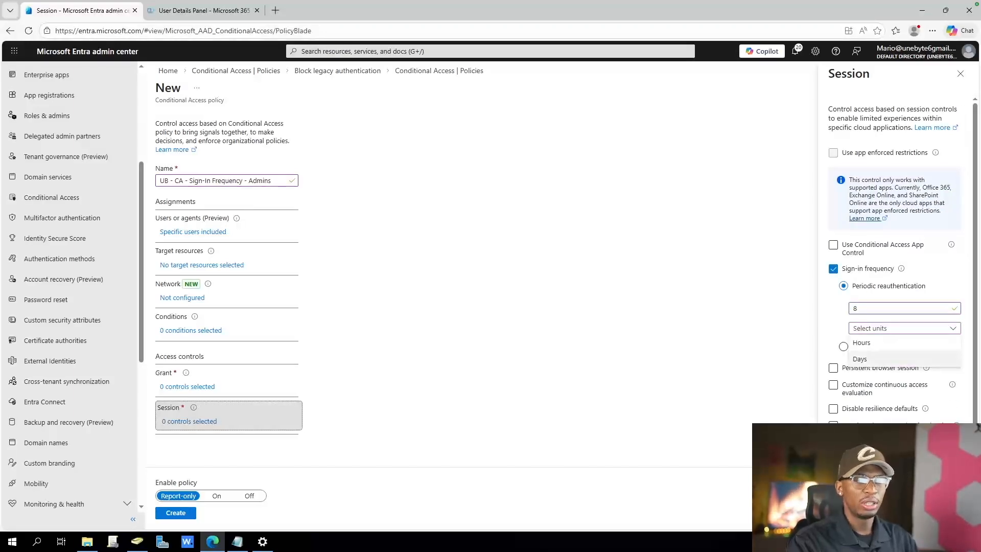
pyautogui.click(870, 342)
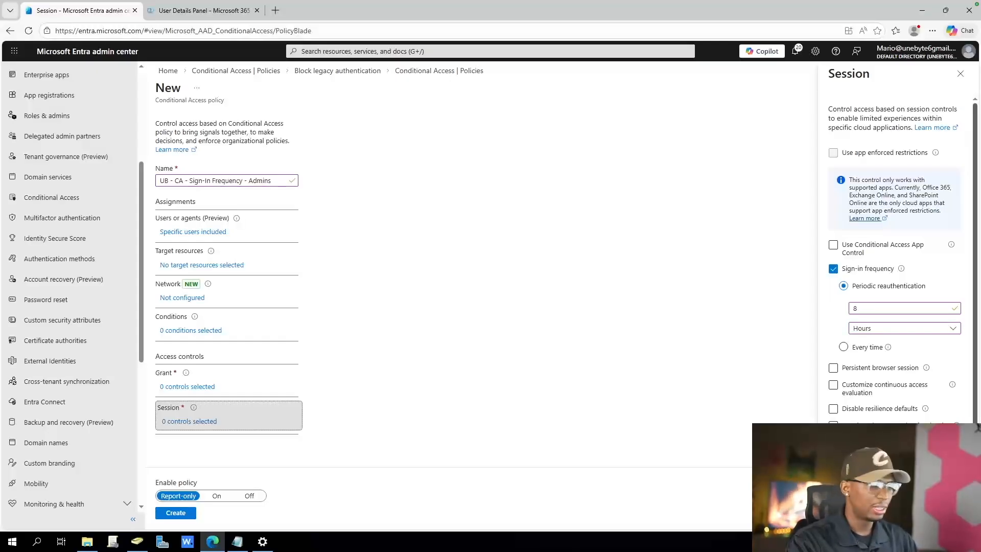
pyautogui.scroll(-1, 894, 245)
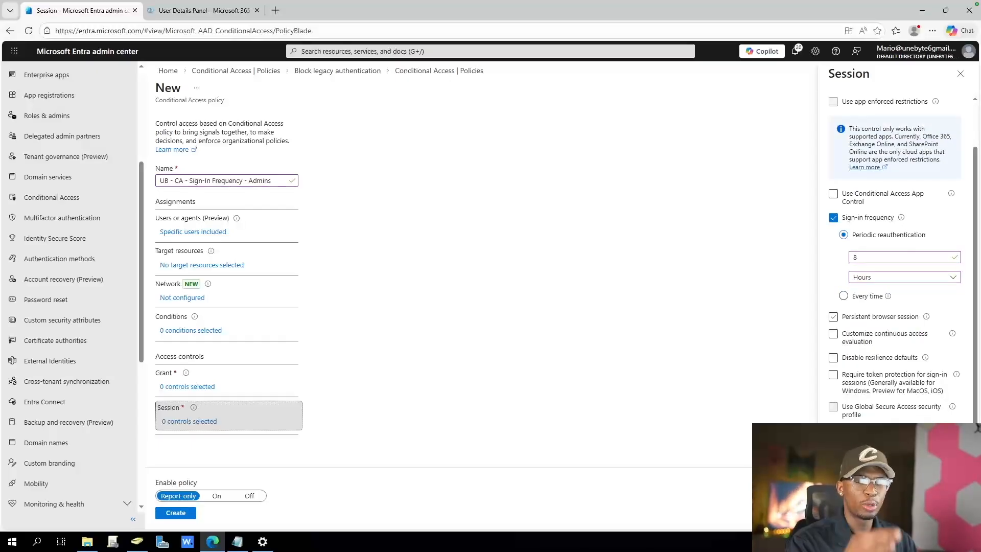
pyautogui.click(833, 316)
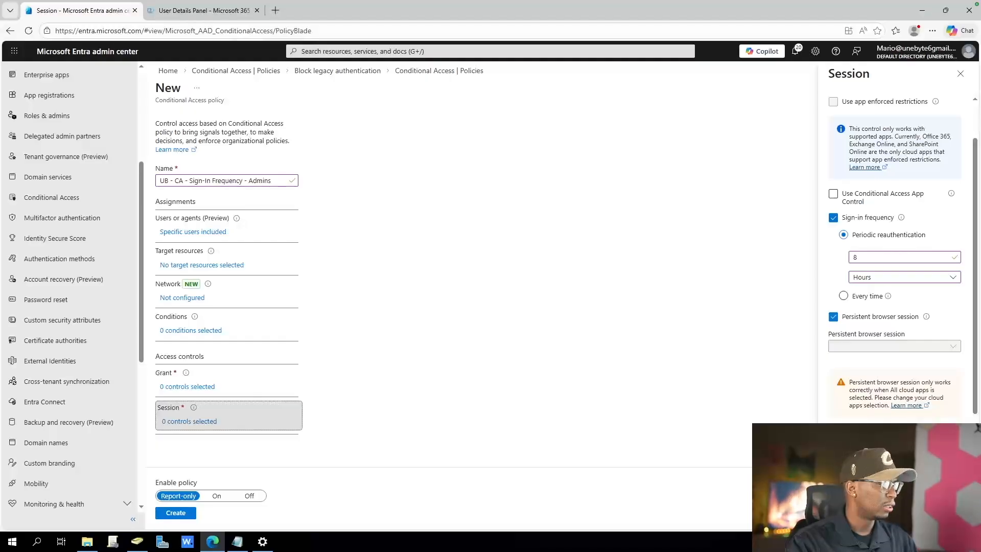
# Discard the unsaved session edits and set the policy's target resources to All resources (formerly 'All cloud apps')
pyautogui.click(201, 265)
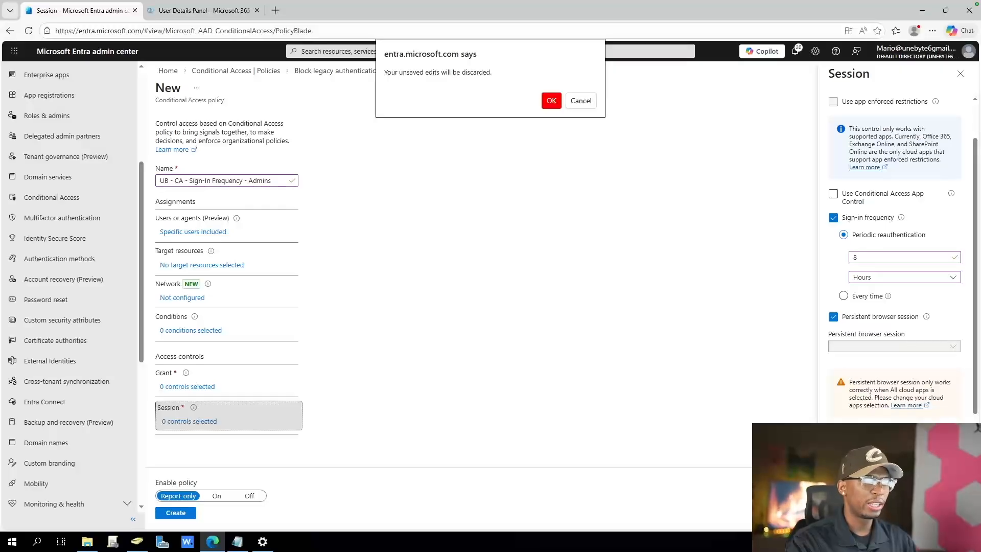
pyautogui.click(552, 101)
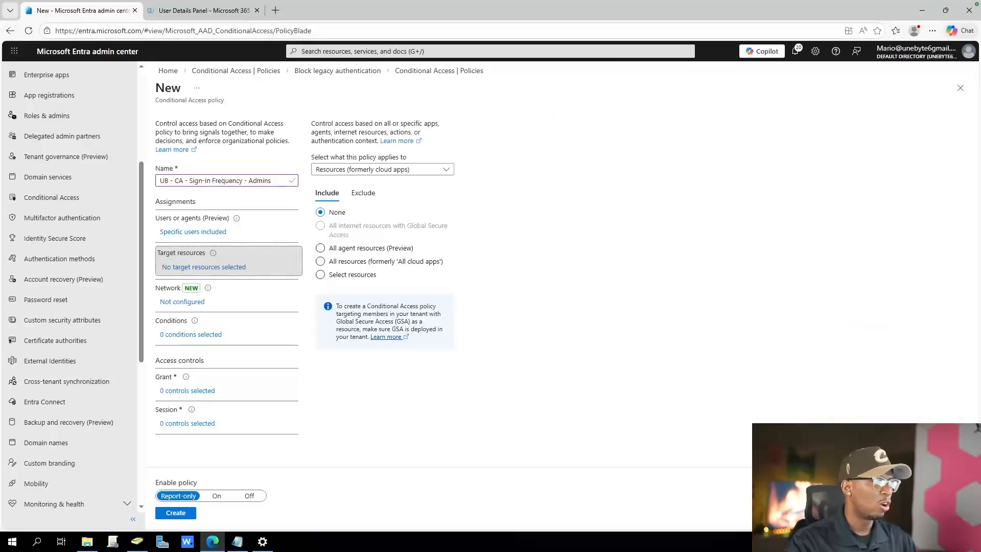
pyautogui.moveTo(329, 261); pyautogui.dragTo(351, 261)
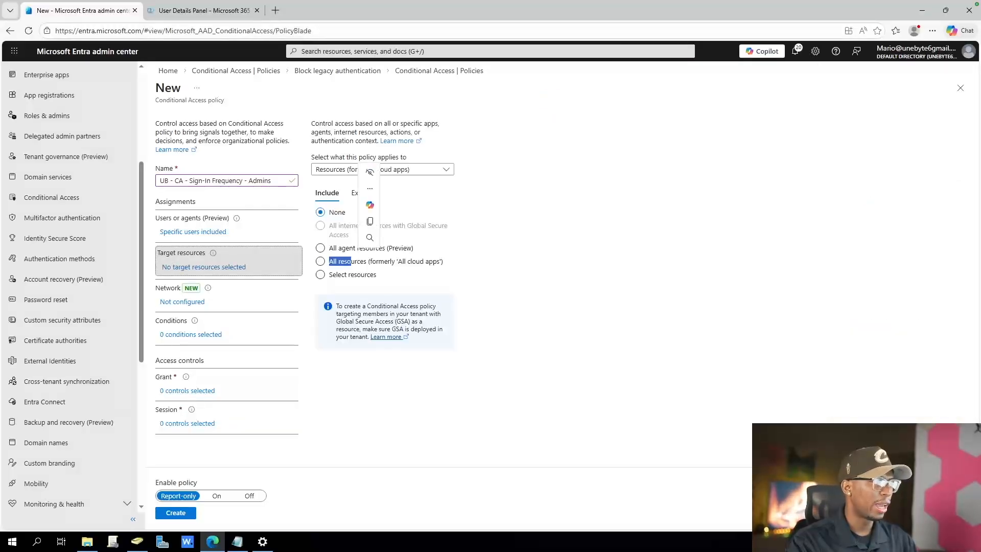
pyautogui.click(337, 261)
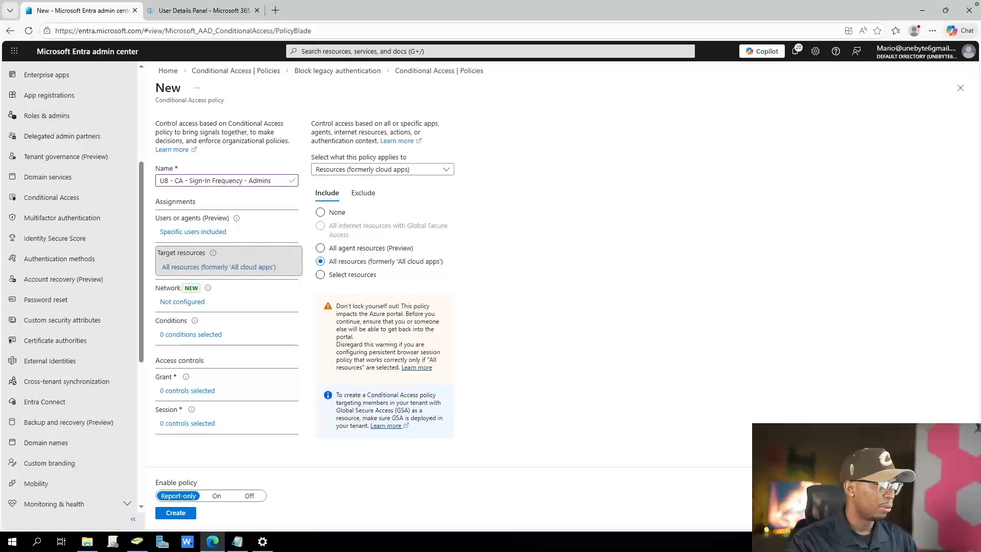
# Enable the sign-in frequency session control with periodic reauthentication every 8 hours
pyautogui.click(191, 334)
pyautogui.click(189, 421)
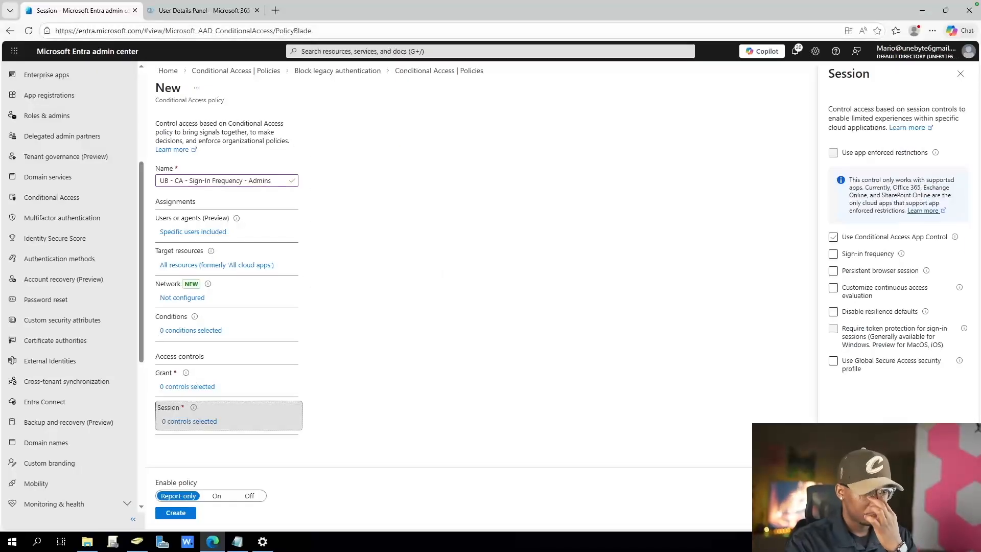
pyautogui.click(833, 253)
pyautogui.doubleClick(869, 293)
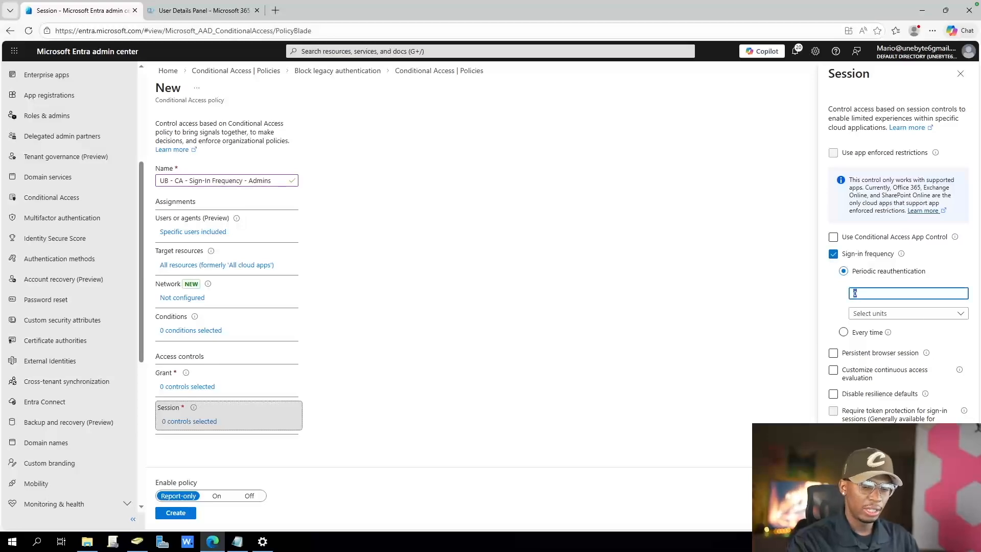
pyautogui.write('8')
pyautogui.click(908, 313)
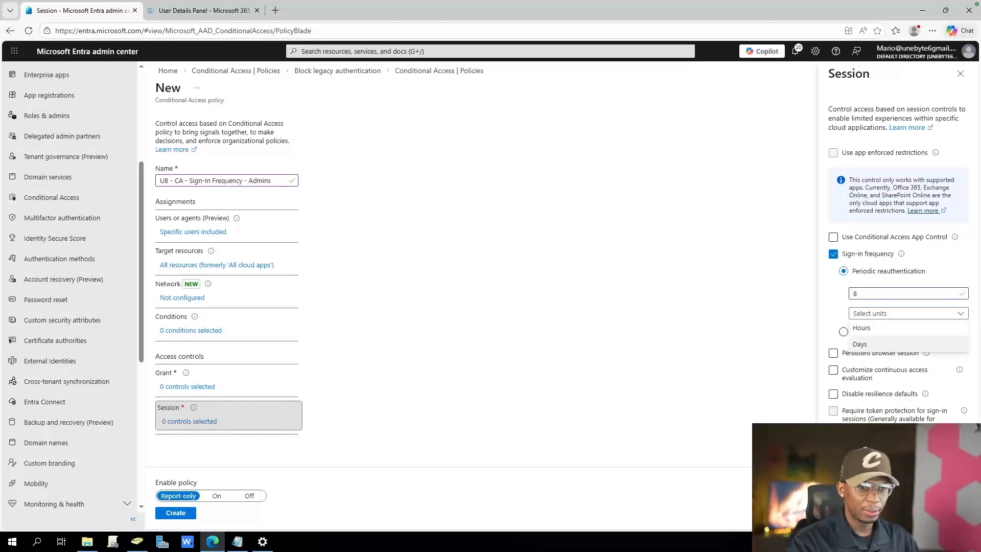
pyautogui.click(908, 328)
# Enable the persistent browser session control as Never persistent, and apply the session settings
pyautogui.click(833, 353)
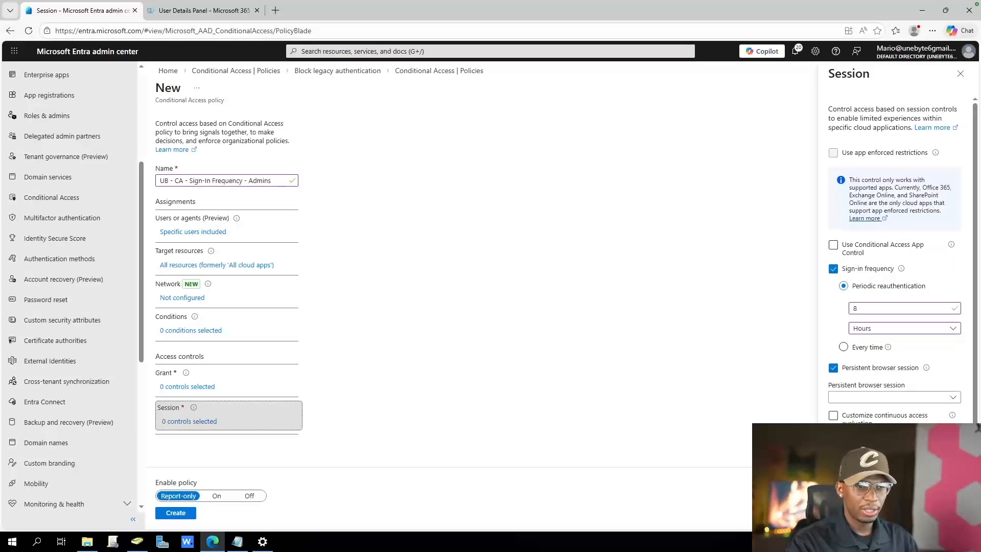
pyautogui.click(894, 397)
pyautogui.click(858, 425)
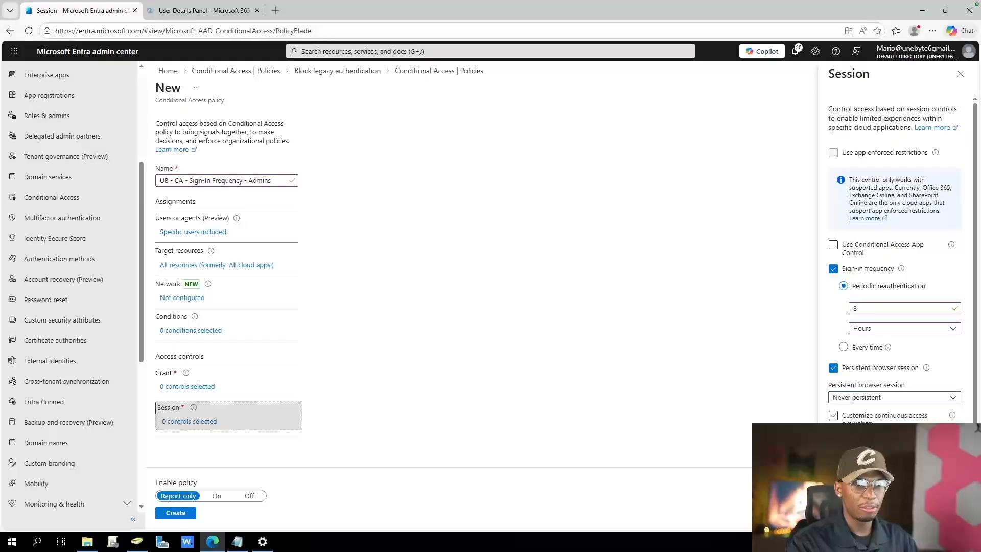
pyautogui.scroll(-1, 894, 358)
pyautogui.click(849, 512)
# Grant access only with multifactor authentication required, and turn the policy on instead of report-only
pyautogui.click(187, 387)
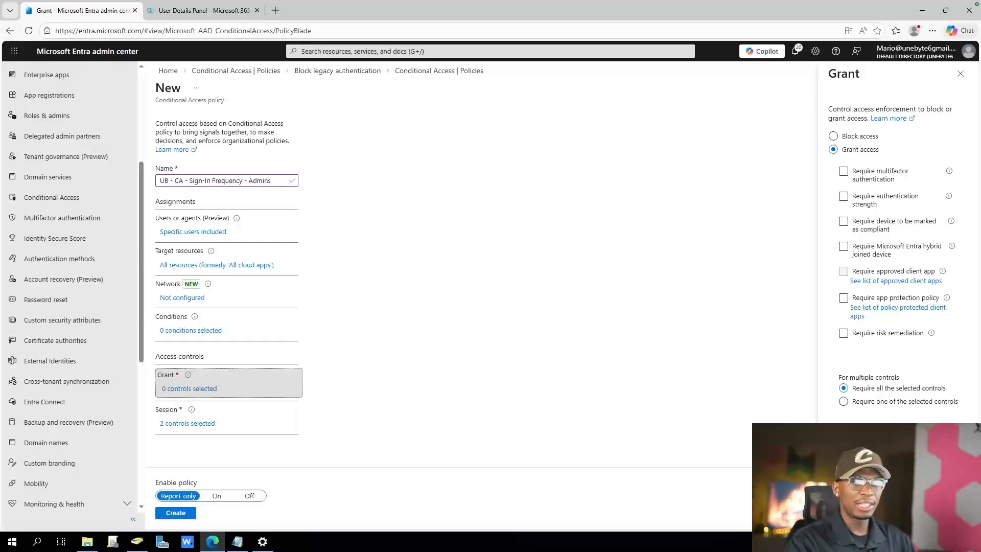
pyautogui.click(843, 171)
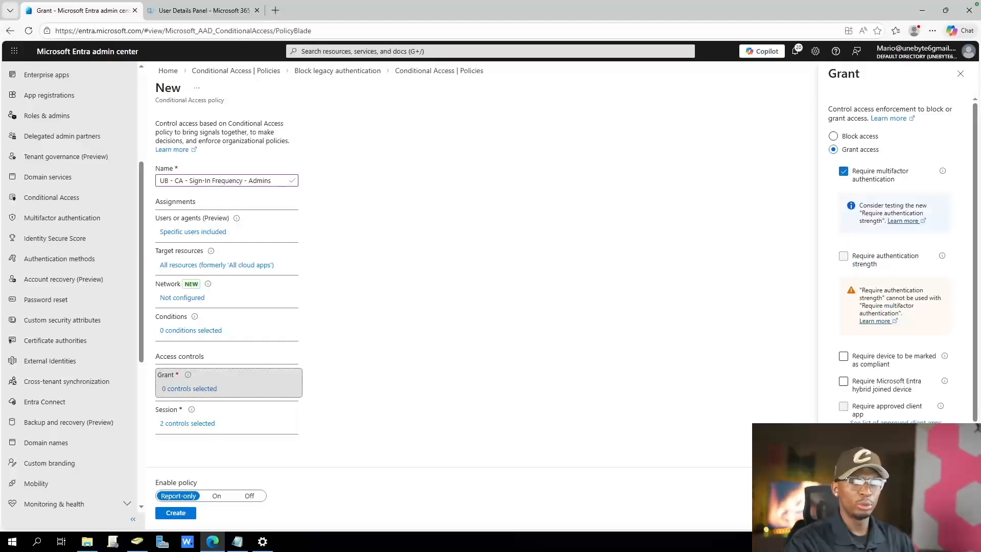
pyautogui.scroll(-2, 894, 255)
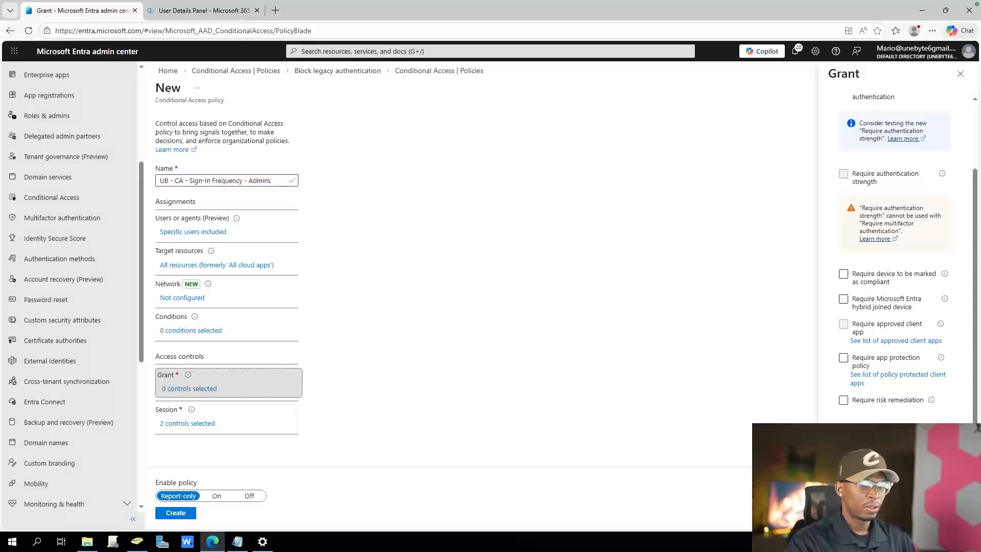
pyautogui.click(849, 513)
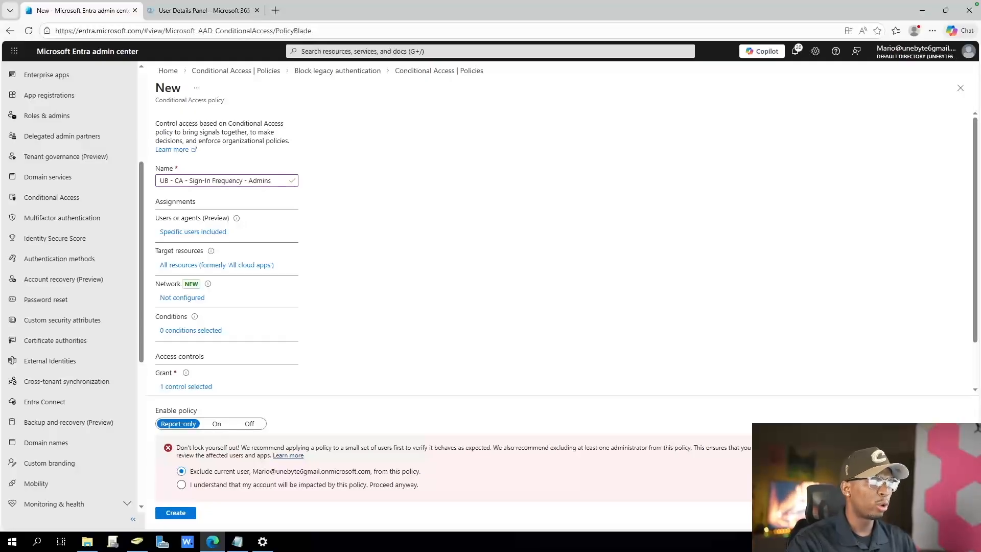
pyautogui.click(217, 424)
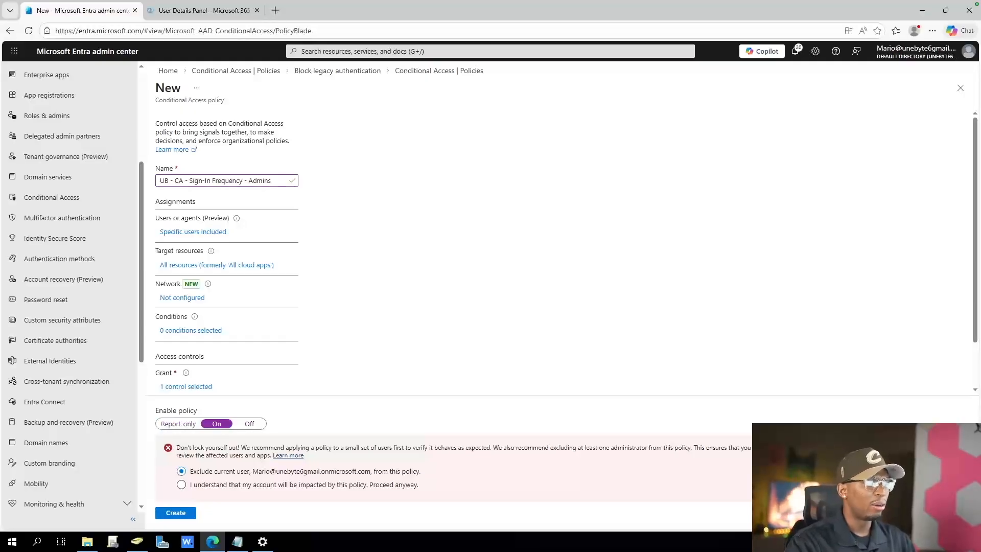
# Exclude the currently signed-in administrator's account from the policy, and create the policy
pyautogui.scroll(-2, 562, 230)
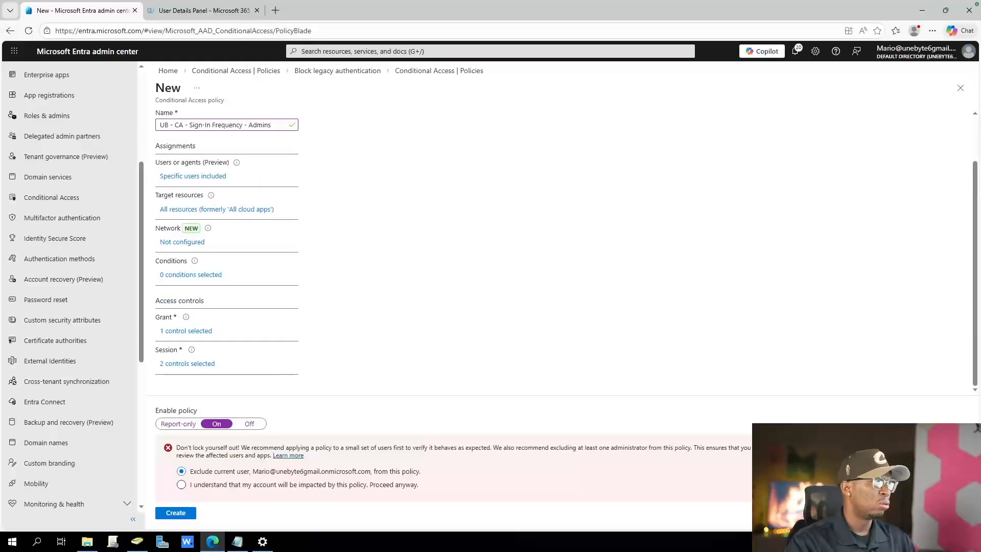
pyautogui.click(193, 175)
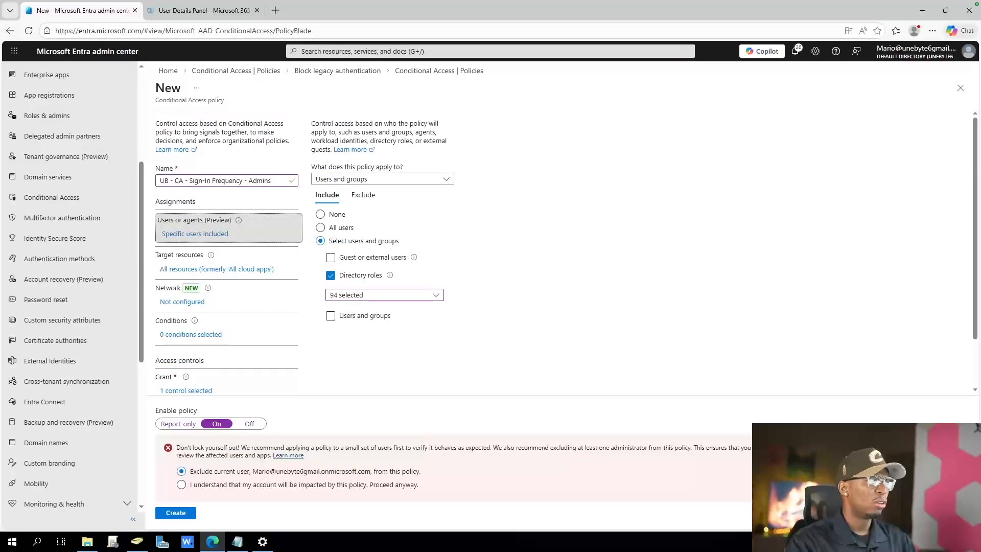
pyautogui.click(363, 194)
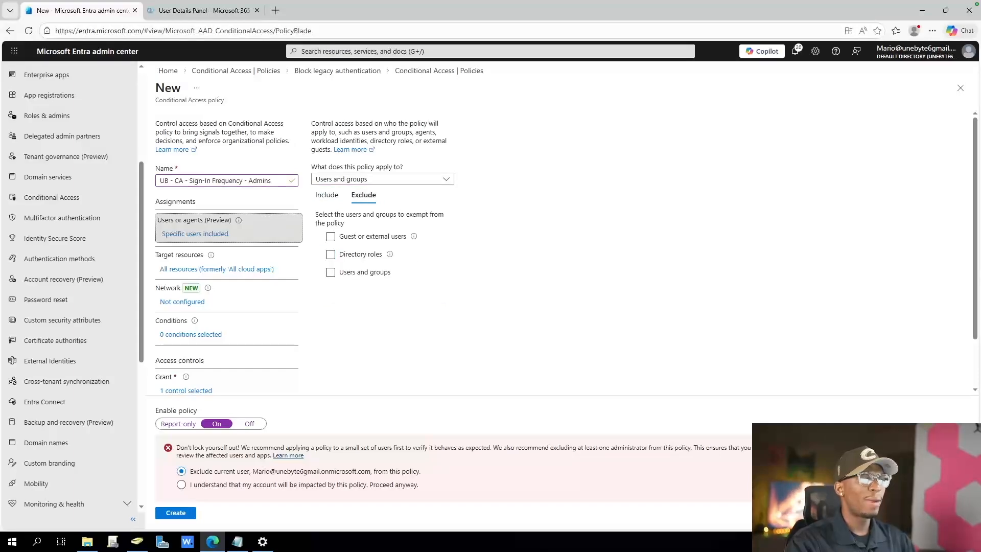
pyautogui.click(331, 271)
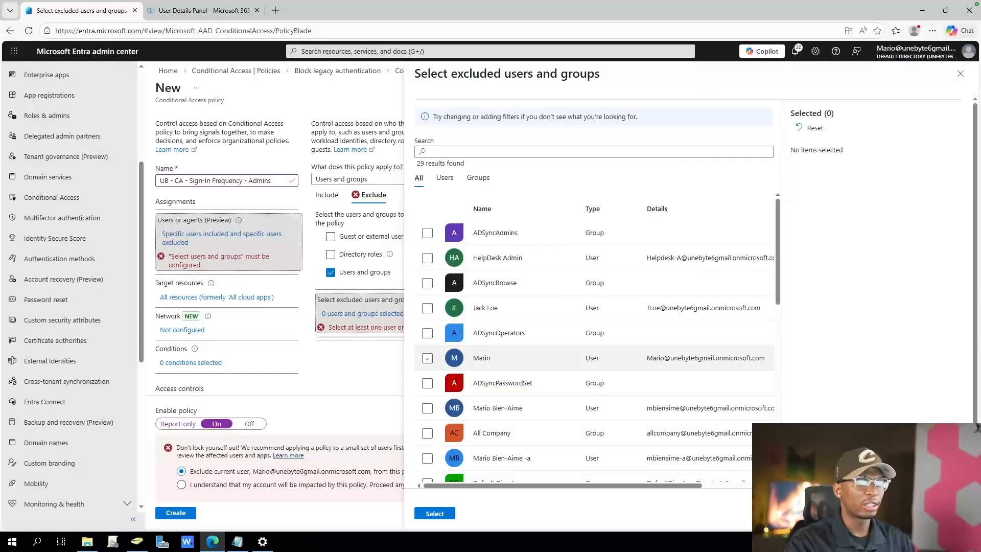
pyautogui.click(427, 358)
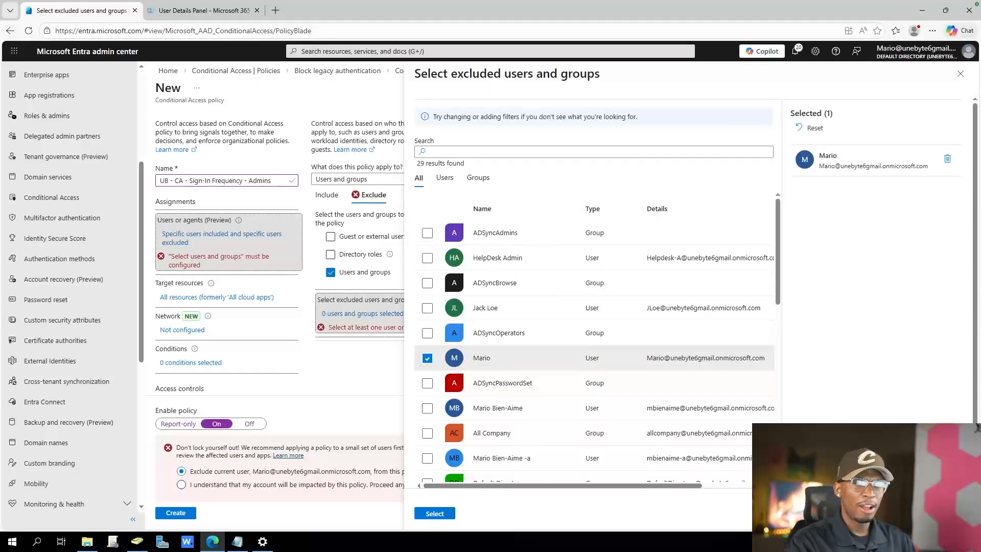
pyautogui.click(434, 513)
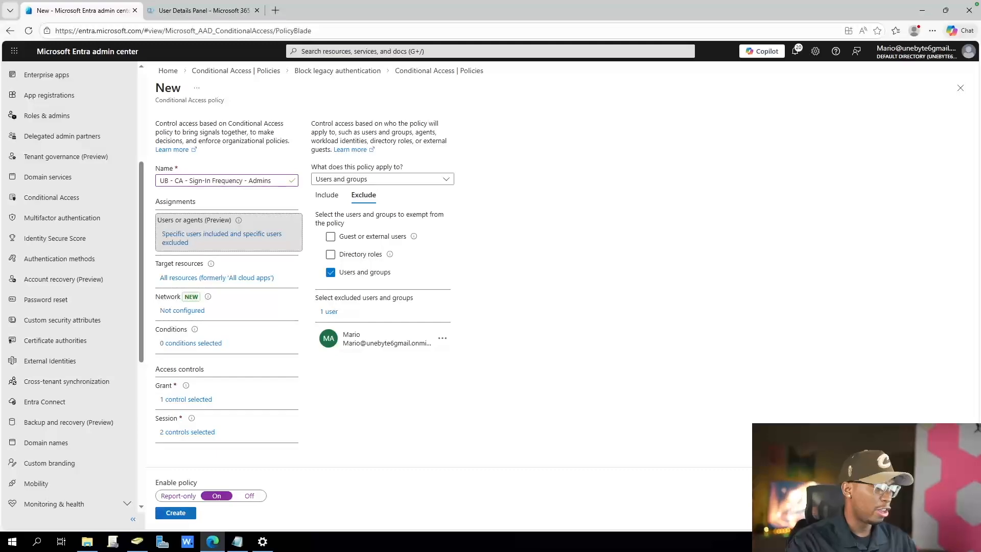
pyautogui.click(175, 513)
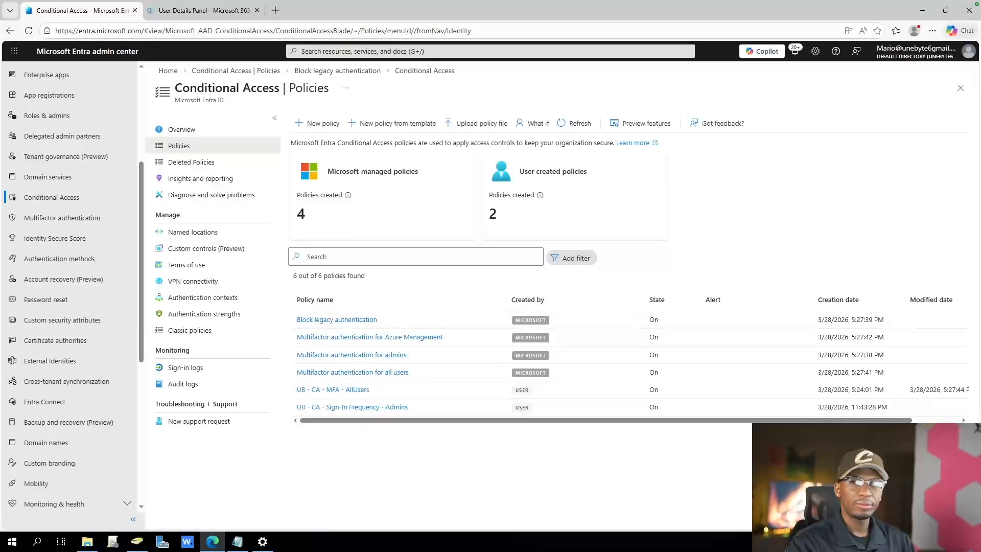
# Review the Microsoft-managed "Multifactor authentication for all users" policy and its edit page, and return to the policy list
pyautogui.scroll(-6, 71, 287)
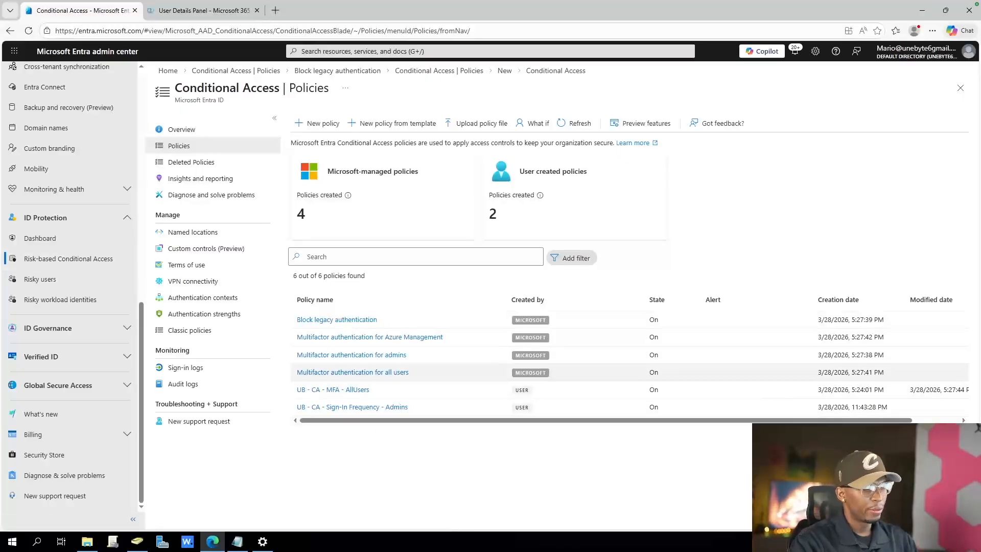
pyautogui.moveTo(548, 373); pyautogui.dragTo(296, 372)
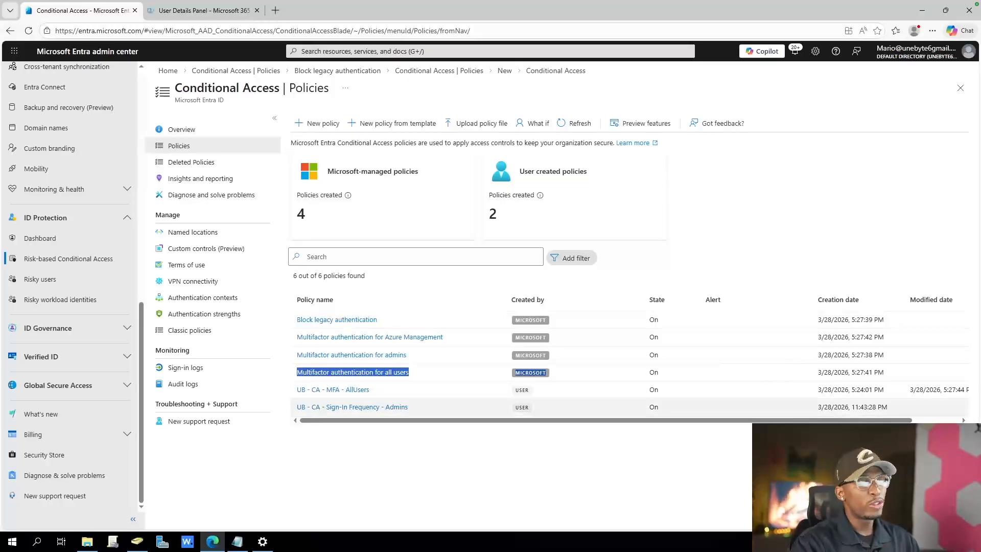
pyautogui.click(353, 373)
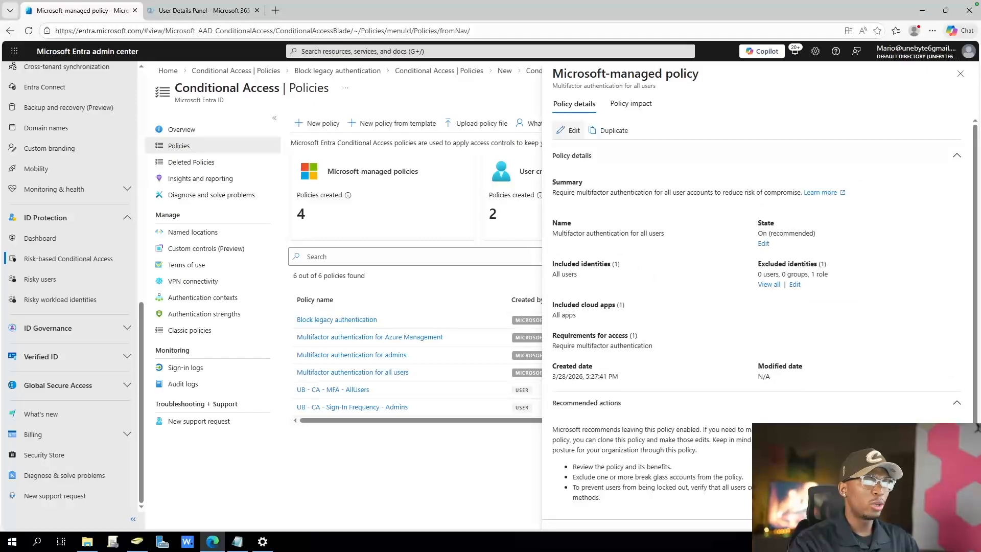
pyautogui.click(570, 130)
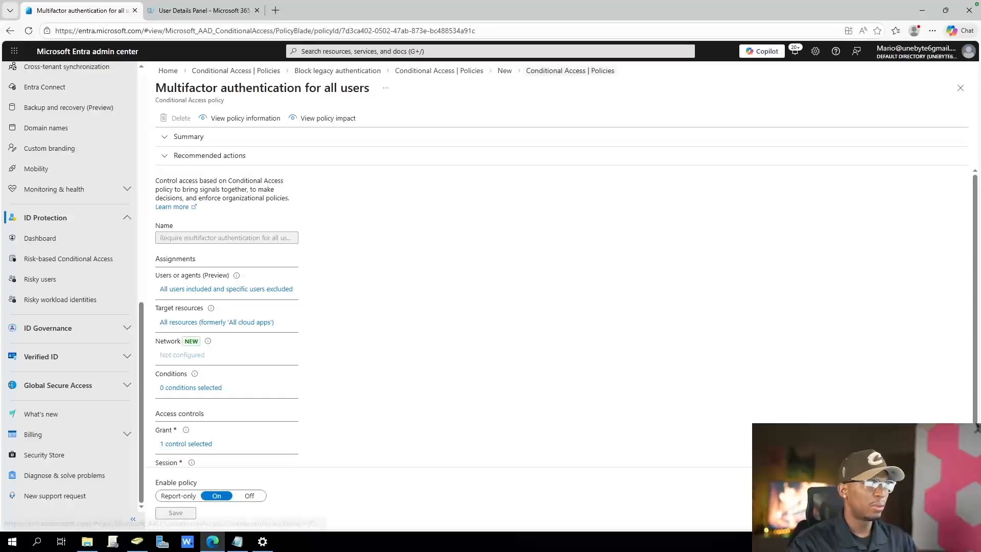
pyautogui.click(570, 71)
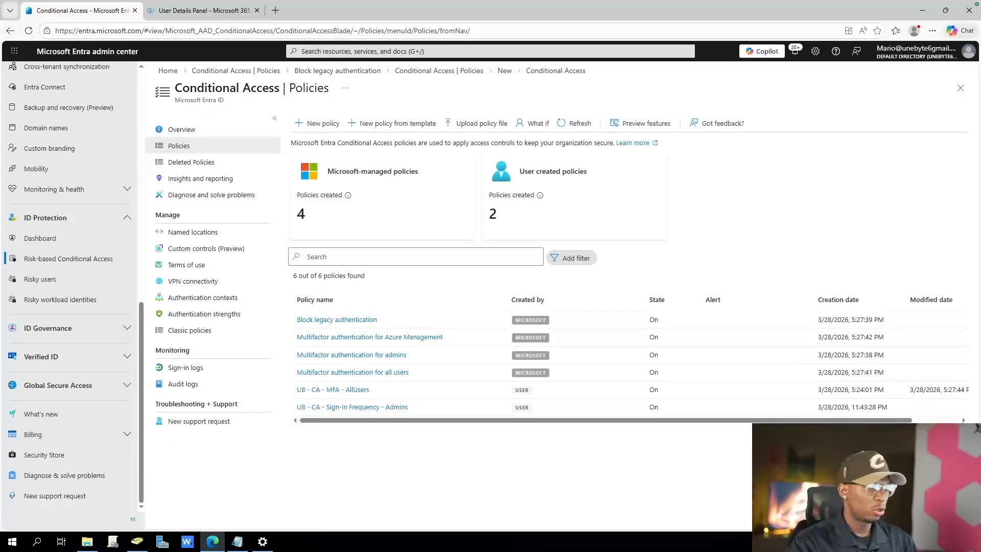
# Set the Microsoft-managed "Multifactor authentication for admins" policy to report-only, accept the impact on the current account, and save it
pyautogui.click(351, 354)
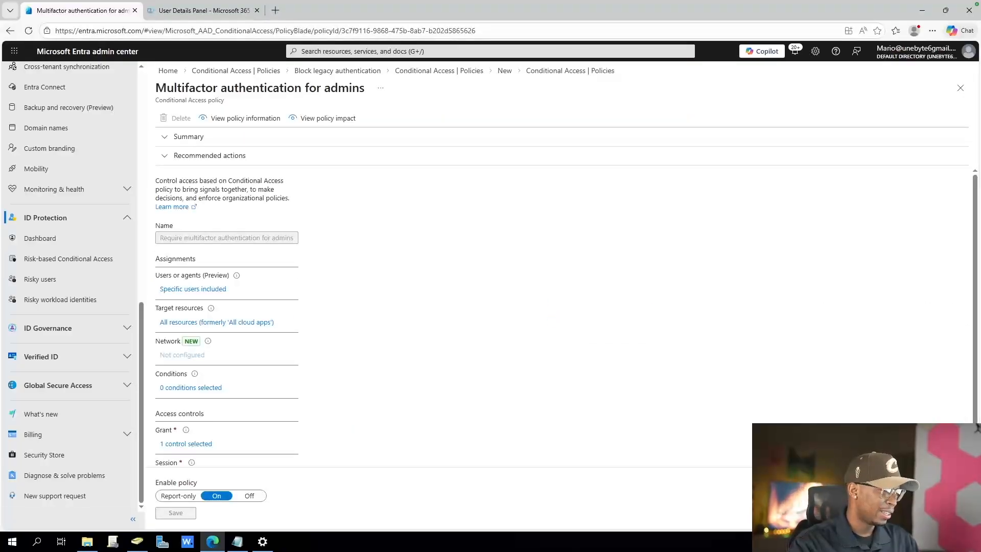
pyautogui.click(179, 495)
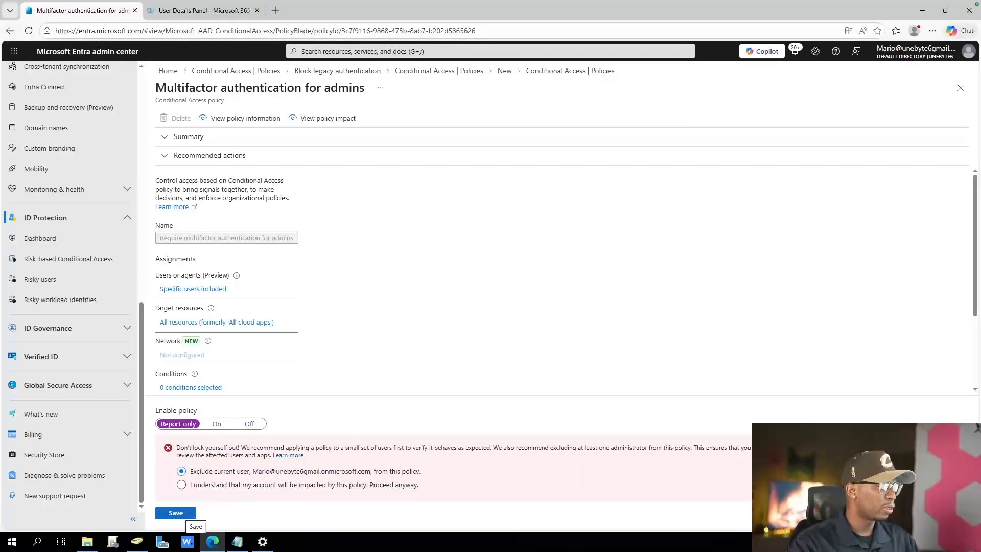
pyautogui.click(182, 484)
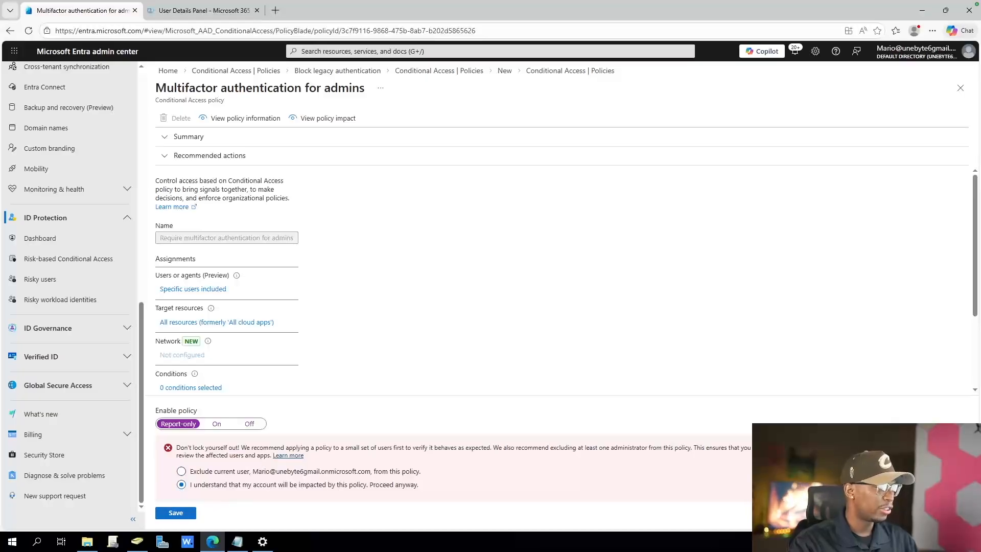
pyautogui.click(176, 512)
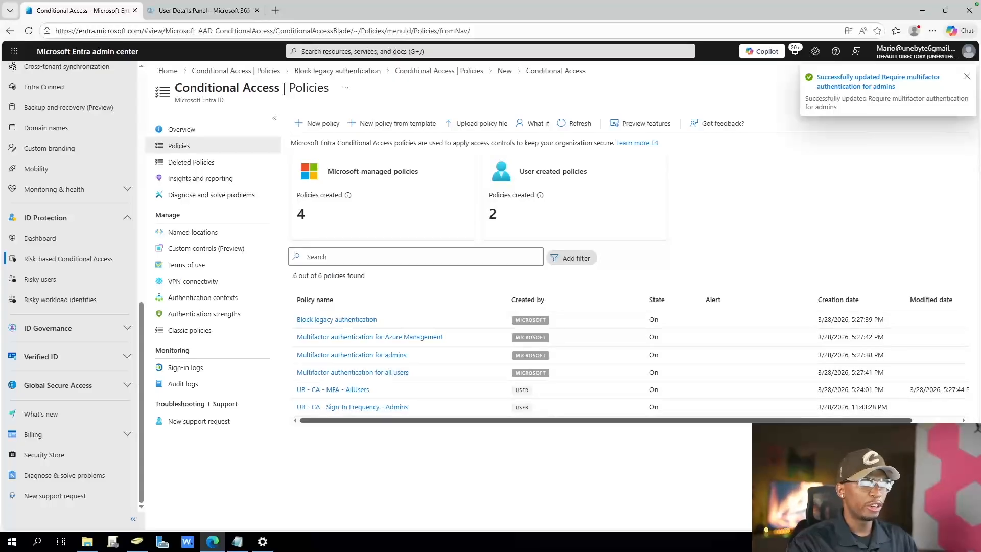
# Start a new Conditional Access policy named "UB - CA - MFA - Admins", reusing the name of the sign-in frequency policy
pyautogui.moveTo(407, 406); pyautogui.dragTo(296, 406)
pyautogui.hotkey('ctrl', 'c')
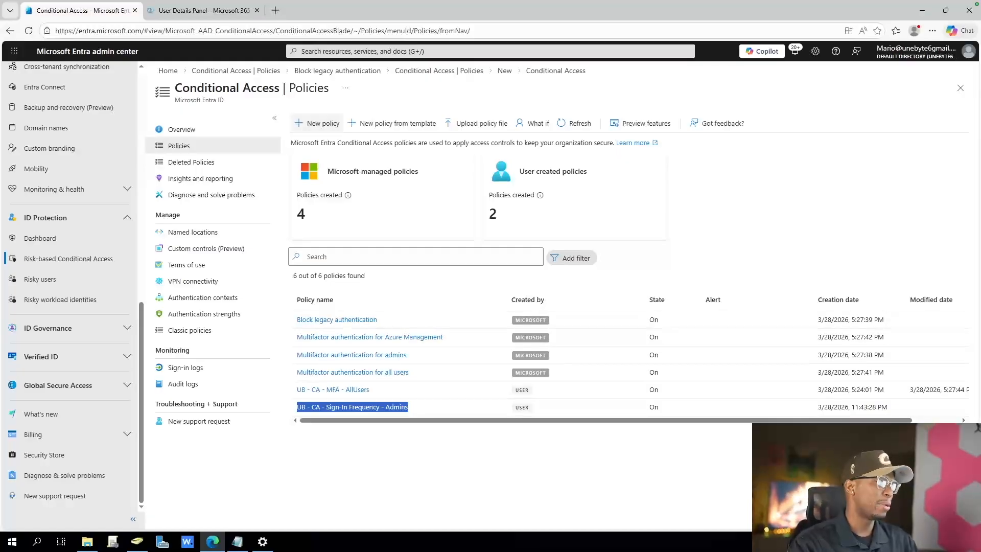
pyautogui.click(318, 123)
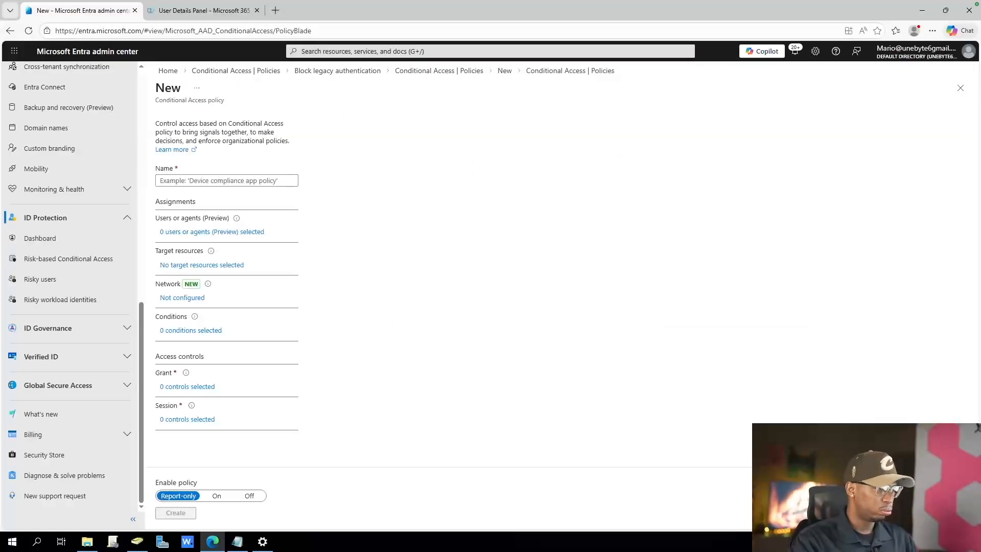
pyautogui.click(227, 180)
pyautogui.hotkey('ctrl', 'v')
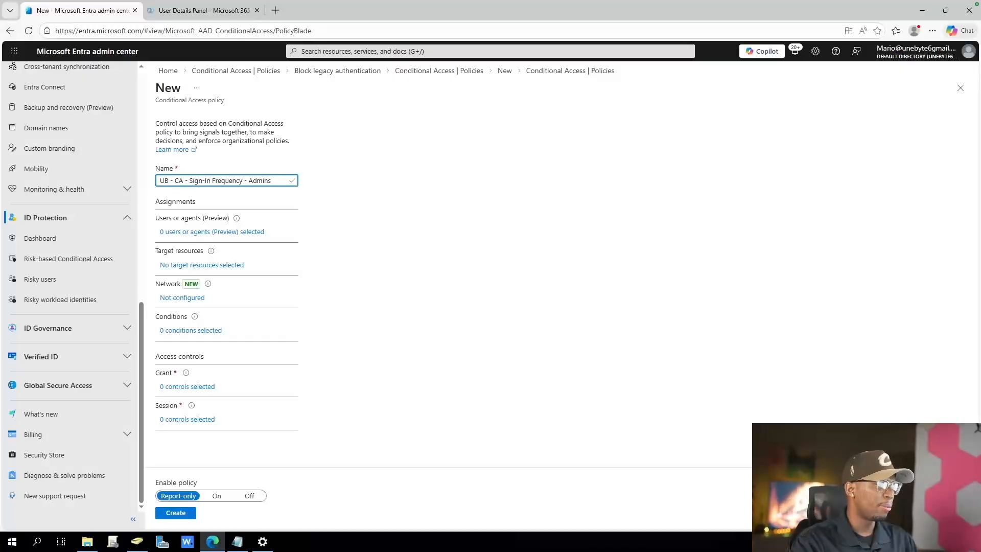
pyautogui.moveTo(242, 180); pyautogui.dragTo(189, 180)
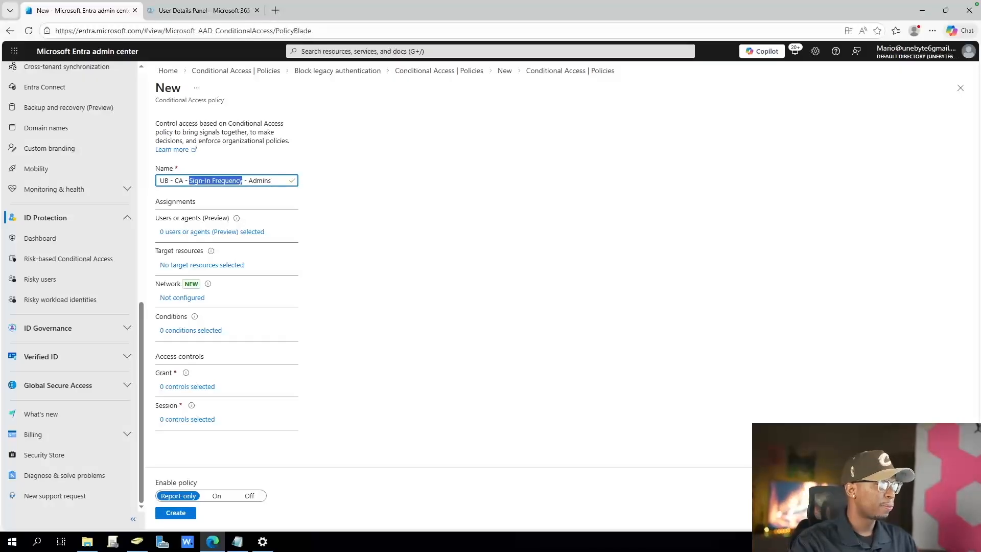
pyautogui.write('MFA')
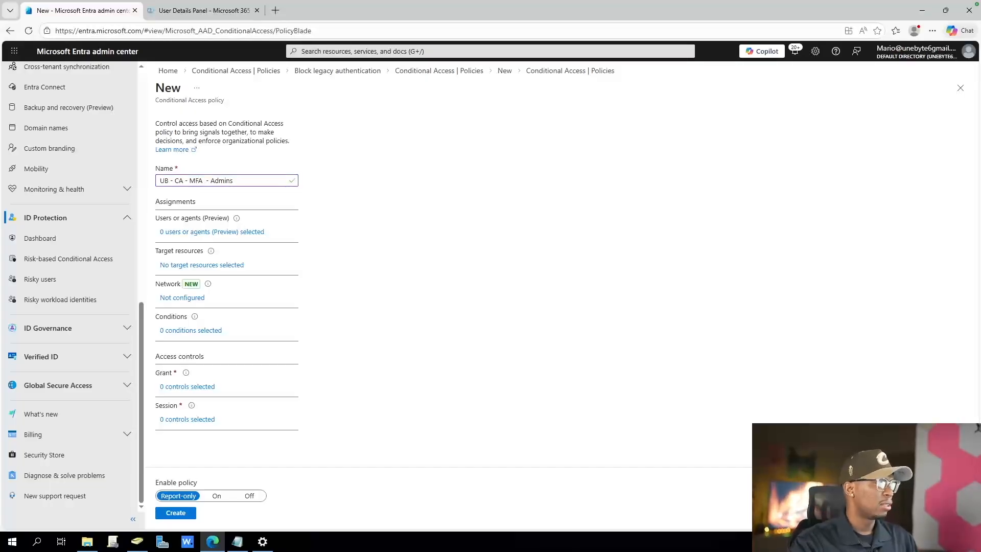
# Limit the policy's included users to selected users and groups, chosen by directory roles
pyautogui.click(212, 232)
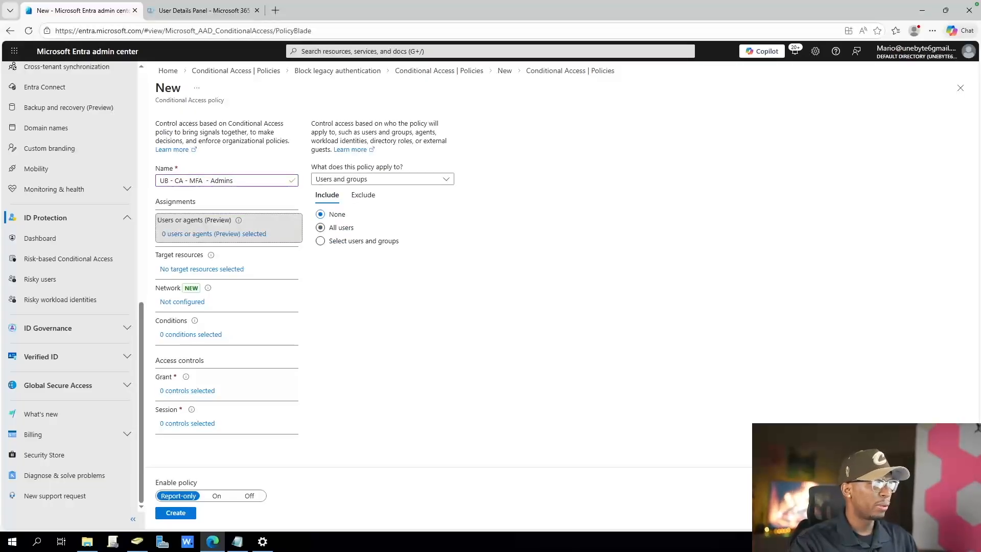
pyautogui.click(320, 228)
pyautogui.click(337, 241)
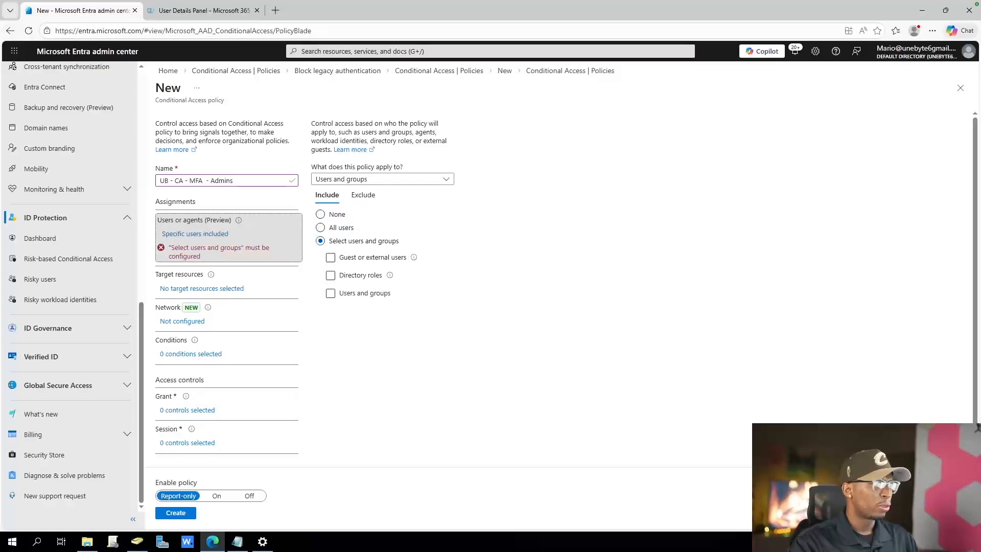
pyautogui.click(331, 276)
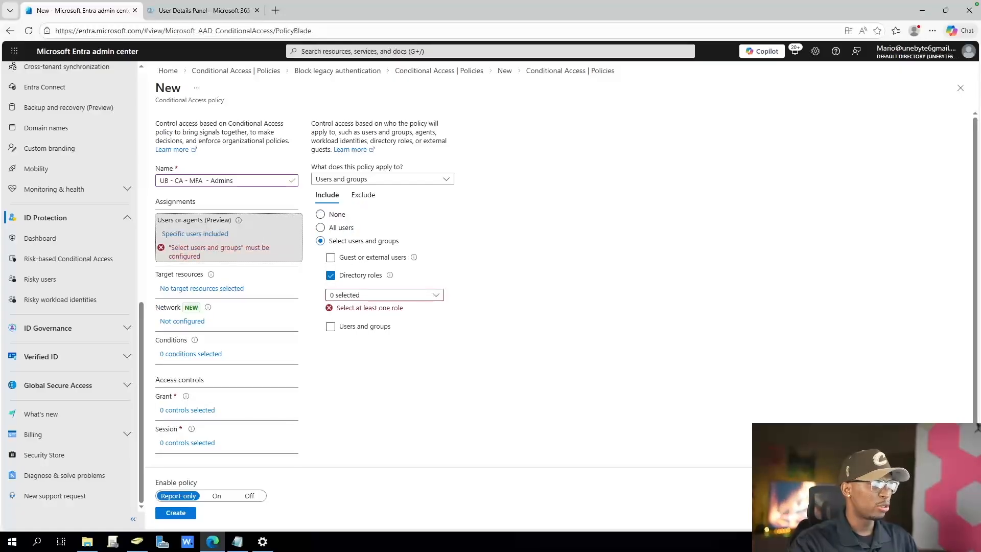
# Filter the directory roles for "adminis" and include the administrator roles, starting with Agent ID, Agent Registry, AI and Application Administrator
pyautogui.click(385, 294)
pyautogui.write('admi')
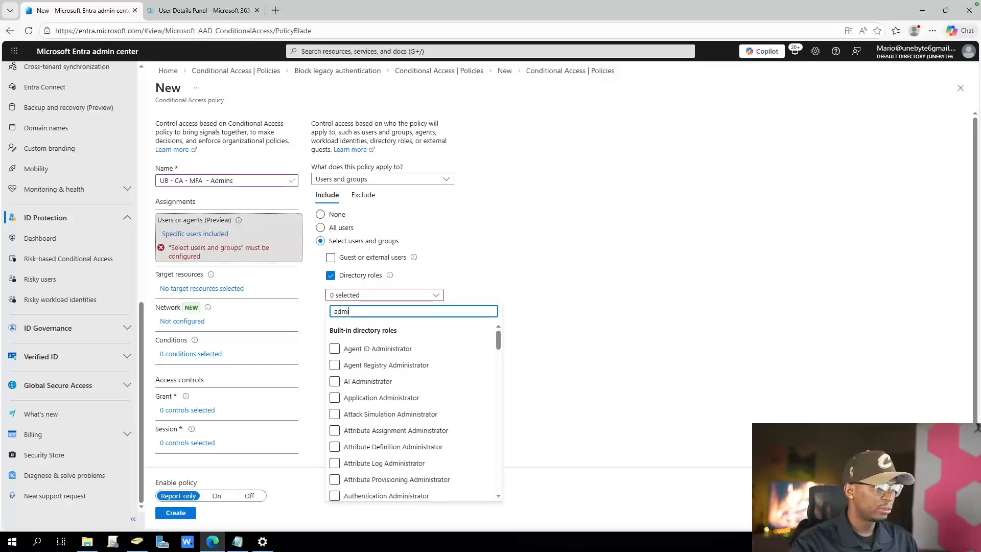
pyautogui.write('s')
pyautogui.press('BackSpace')
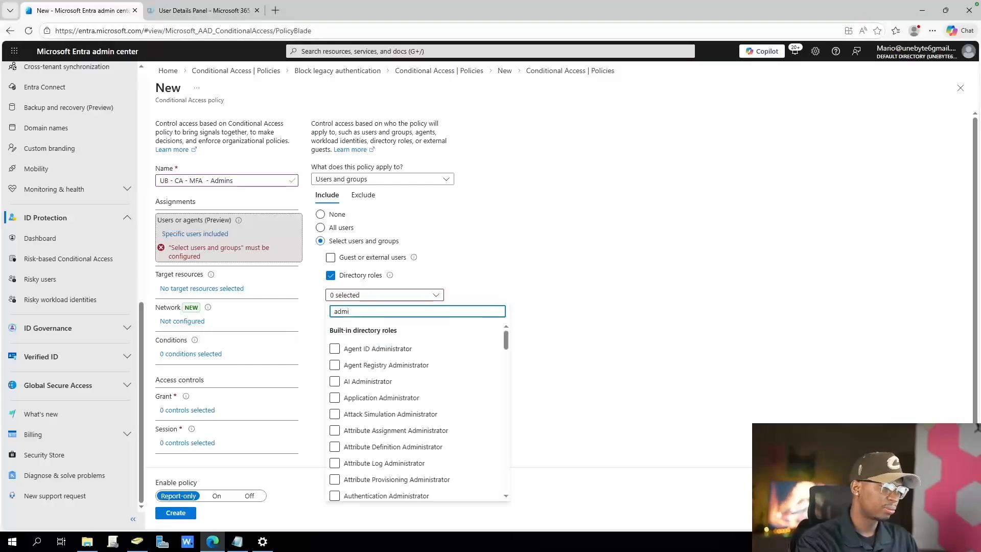
pyautogui.write('nis')
pyautogui.click(335, 349)
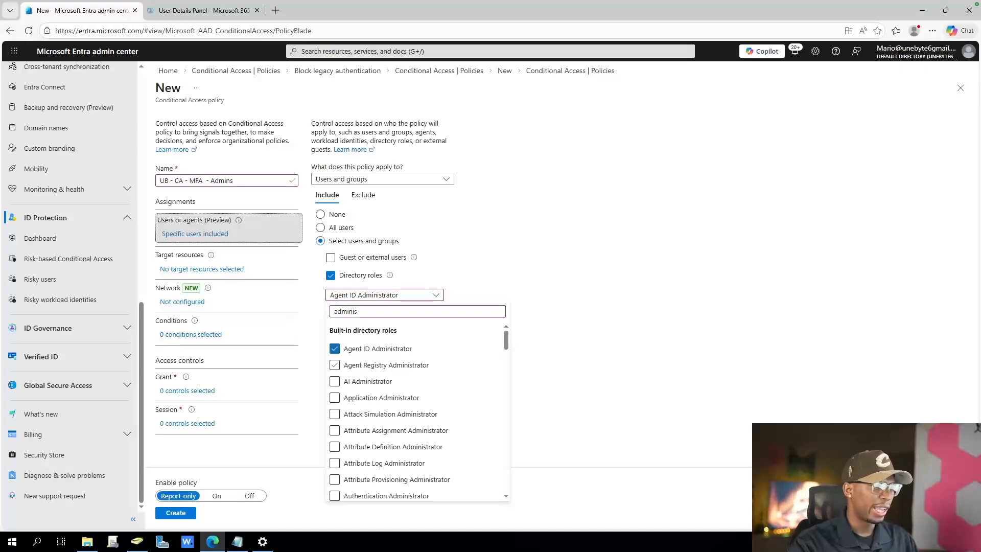
pyautogui.click(335, 365)
pyautogui.click(335, 381)
pyautogui.click(335, 397)
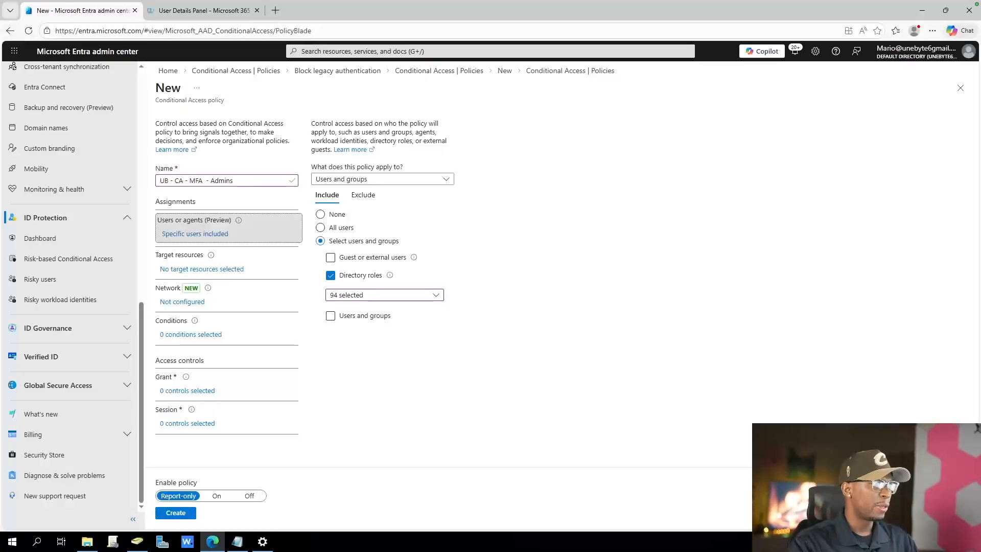
# Target all resources (formerly 'All cloud apps') with the policy, and check its available conditions
pyautogui.click(219, 267)
pyautogui.click(321, 261)
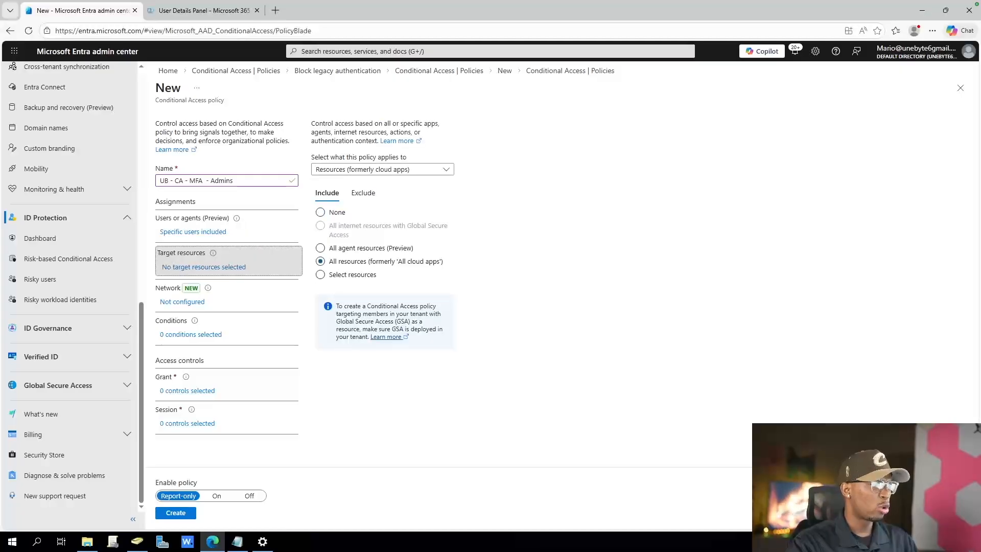
pyautogui.click(190, 334)
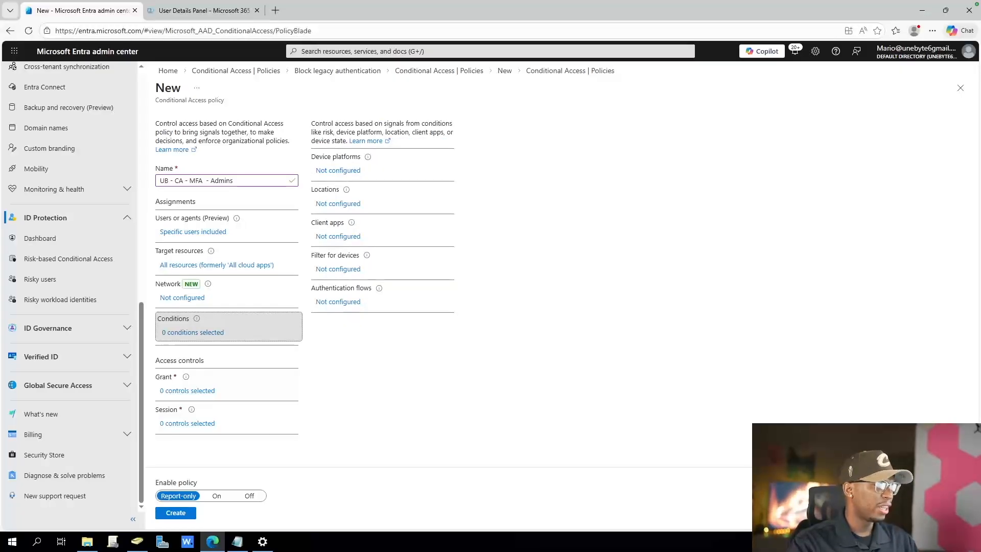
# Grant access only with the Phishing-resistant MFA authentication strength instead of plain multifactor authentication, and apply the grant settings
pyautogui.click(187, 391)
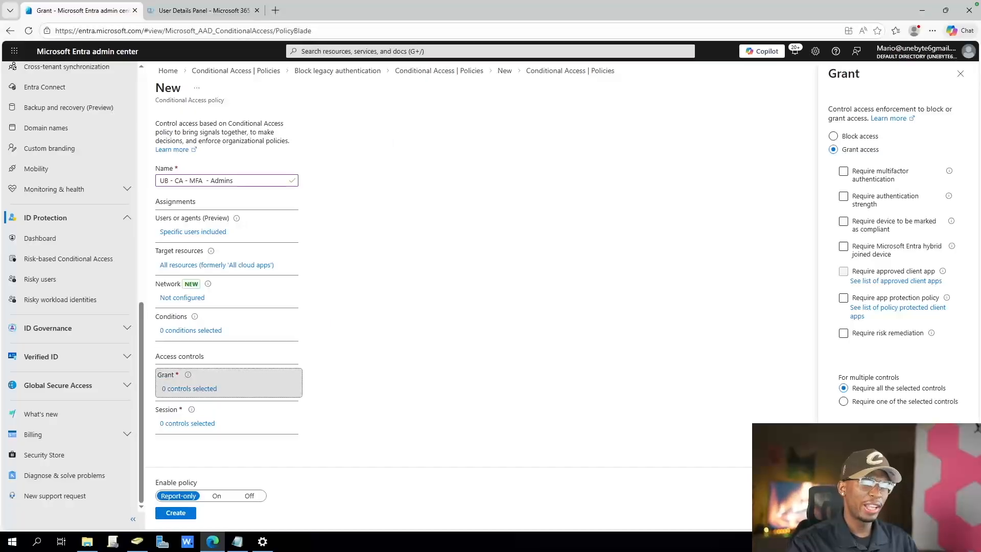
pyautogui.click(844, 171)
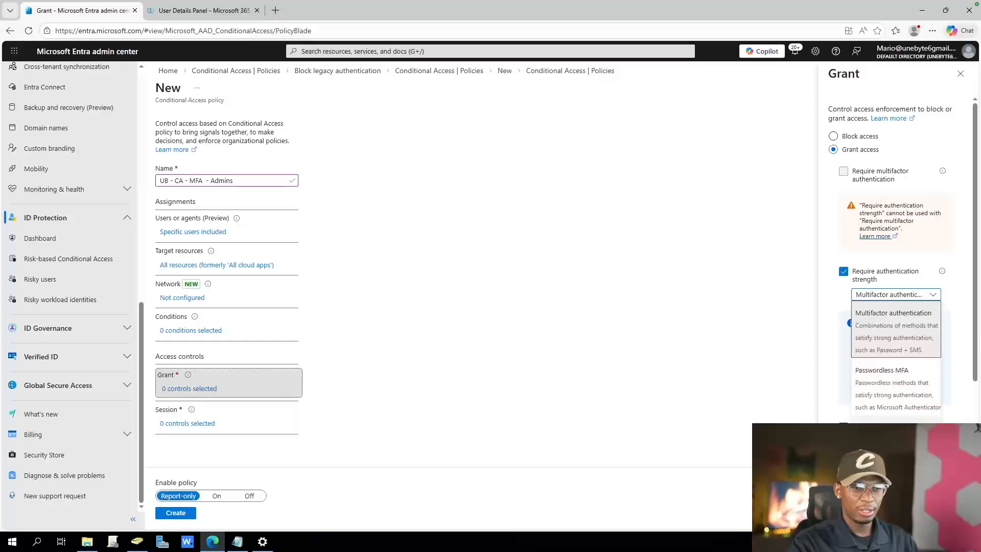
pyautogui.click(895, 441)
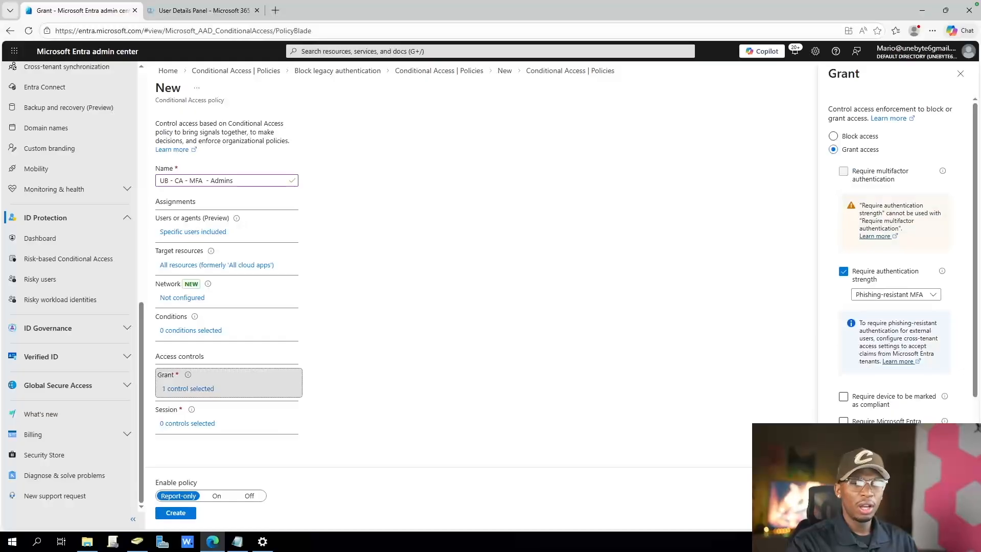
pyautogui.moveTo(941, 271)
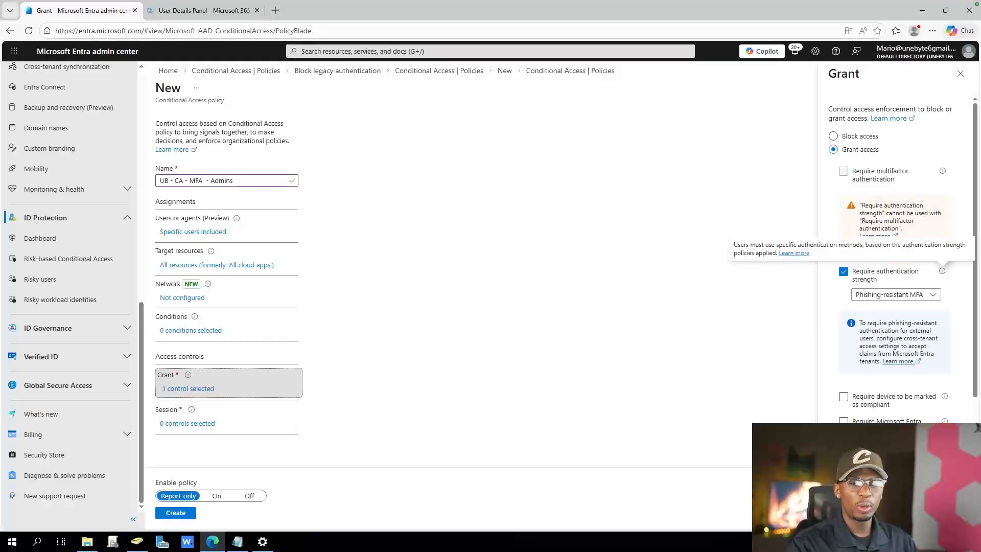
pyautogui.click(894, 294)
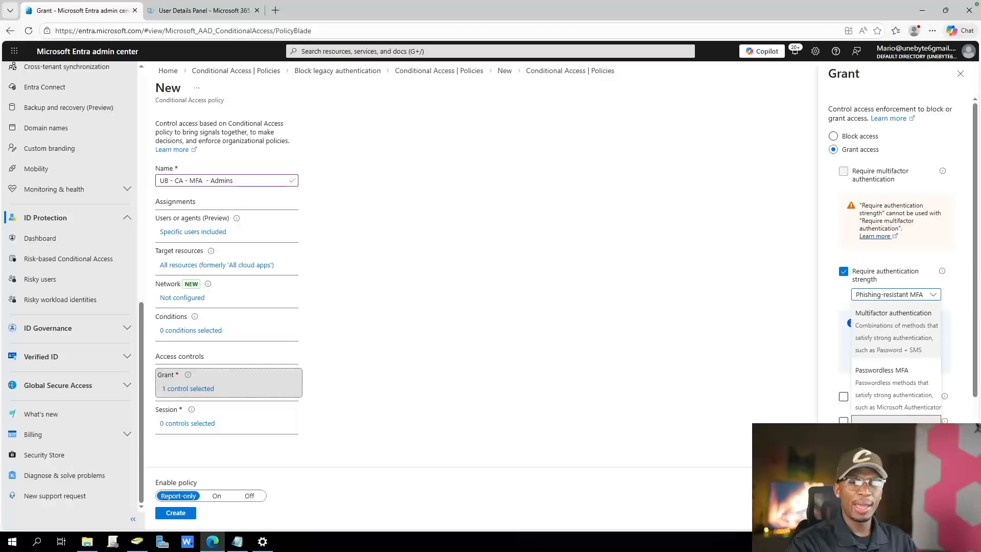
pyautogui.click(896, 434)
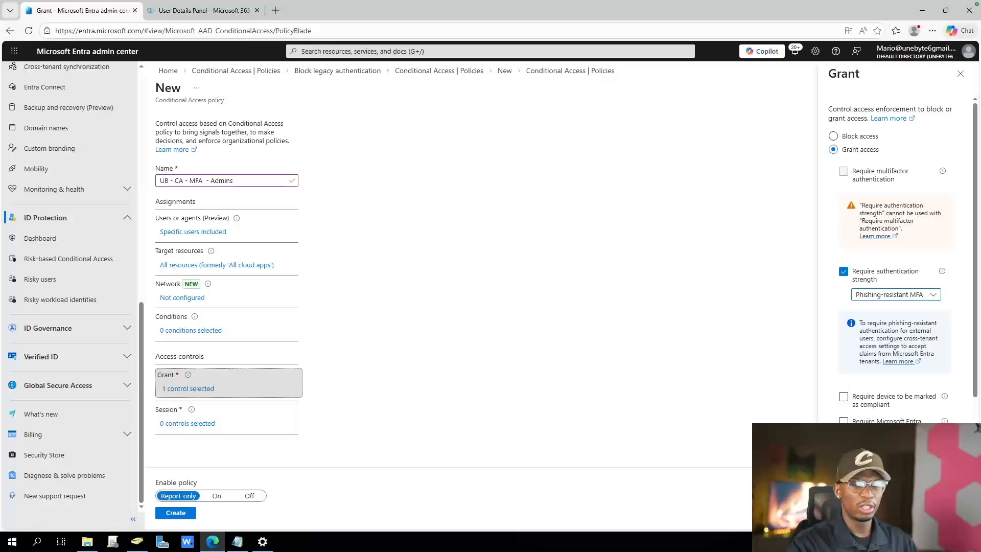
pyautogui.click(849, 513)
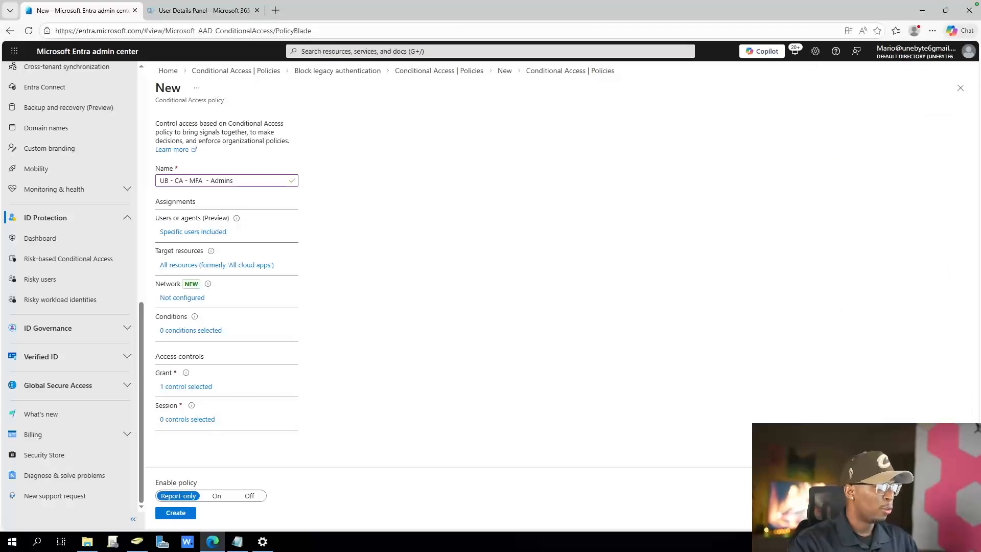
# Turn the policy on instead of report-only, and create it after reviewing its included and excluded users
pyautogui.click(216, 496)
pyautogui.click(176, 513)
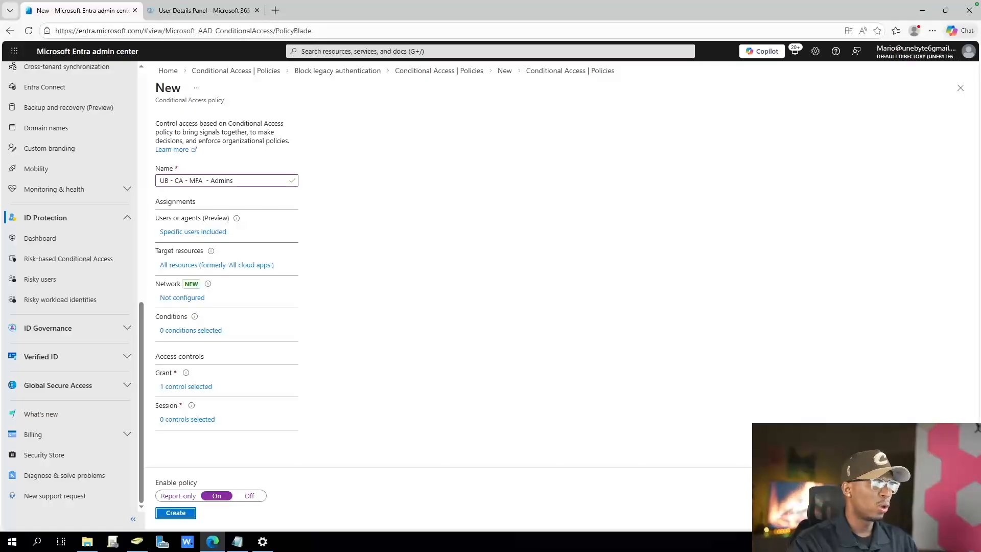
pyautogui.click(193, 232)
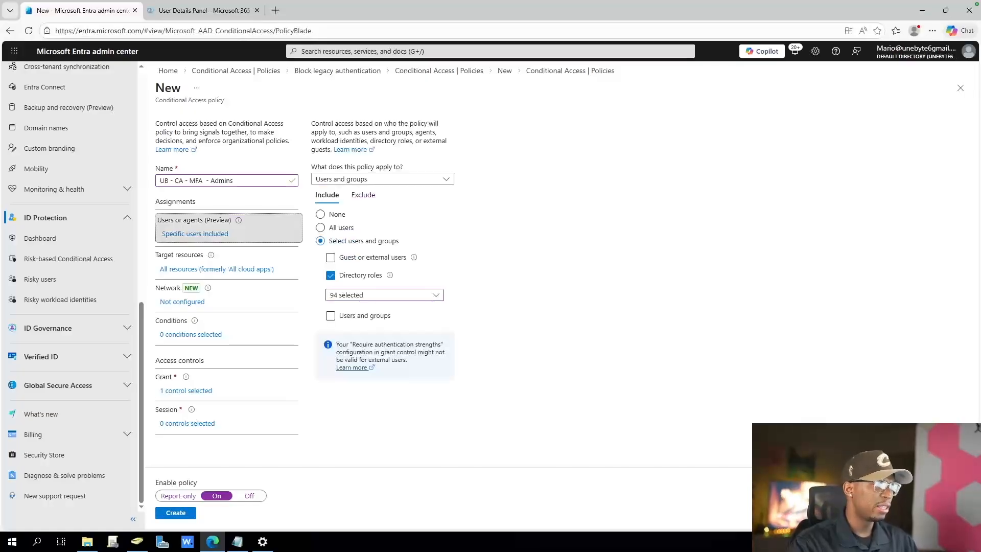
pyautogui.click(363, 195)
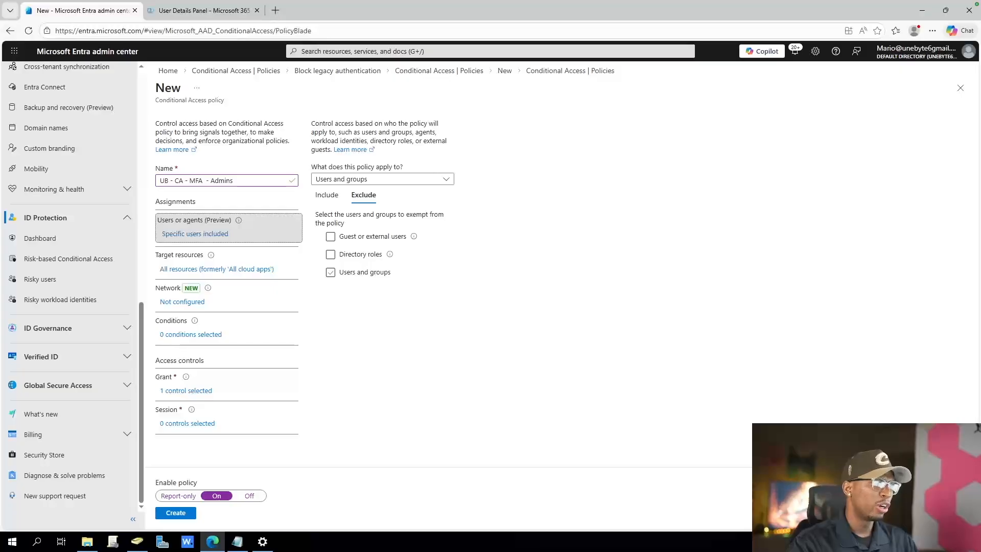
pyautogui.click(175, 512)
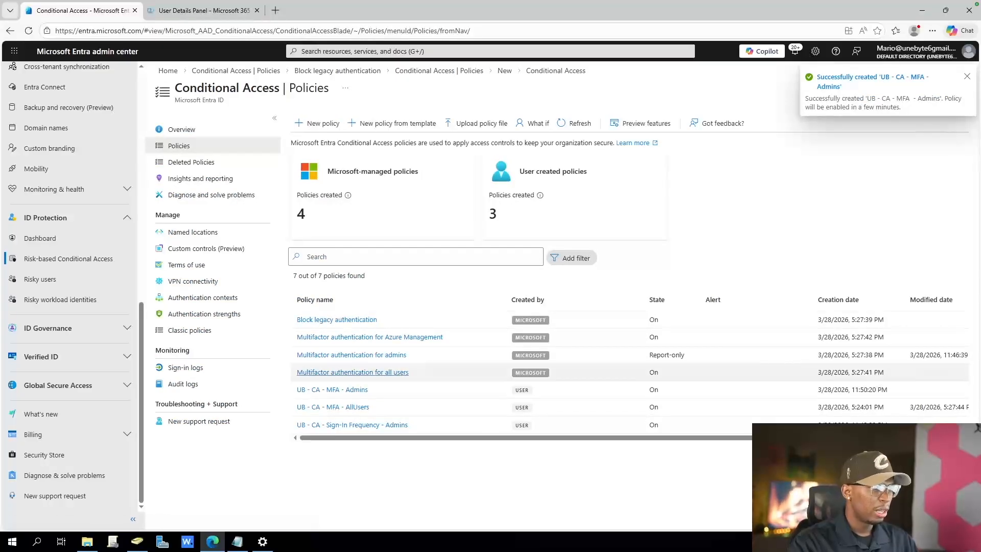
# Turn the Microsoft-managed "Multifactor authentication for admins" policy back on, accept the impact on the current account, and save it
pyautogui.click(352, 354)
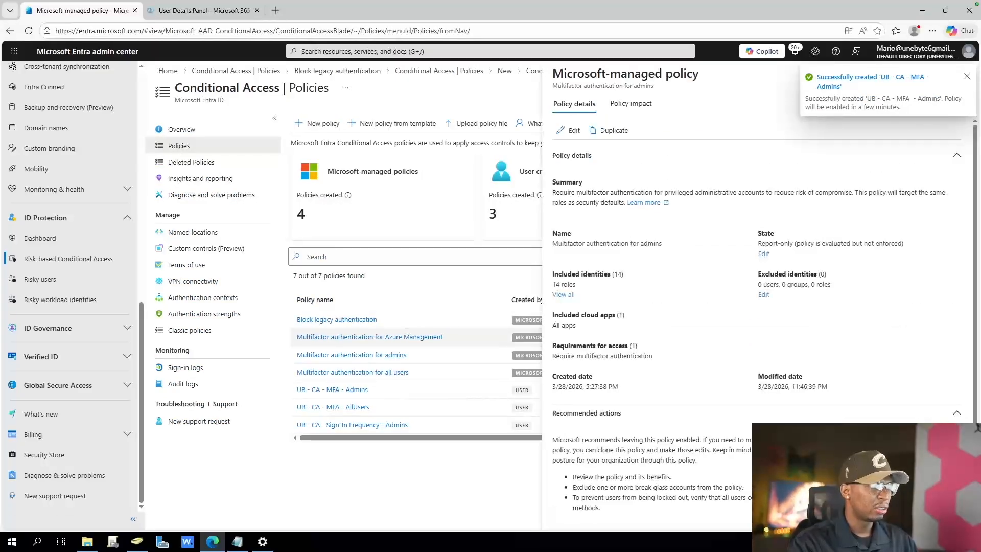
pyautogui.click(569, 130)
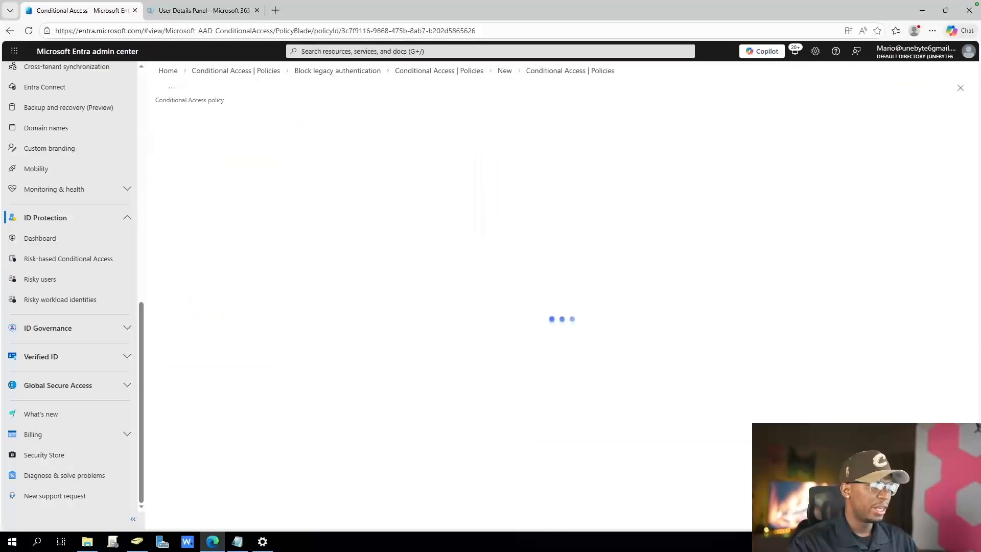
pyautogui.click(217, 496)
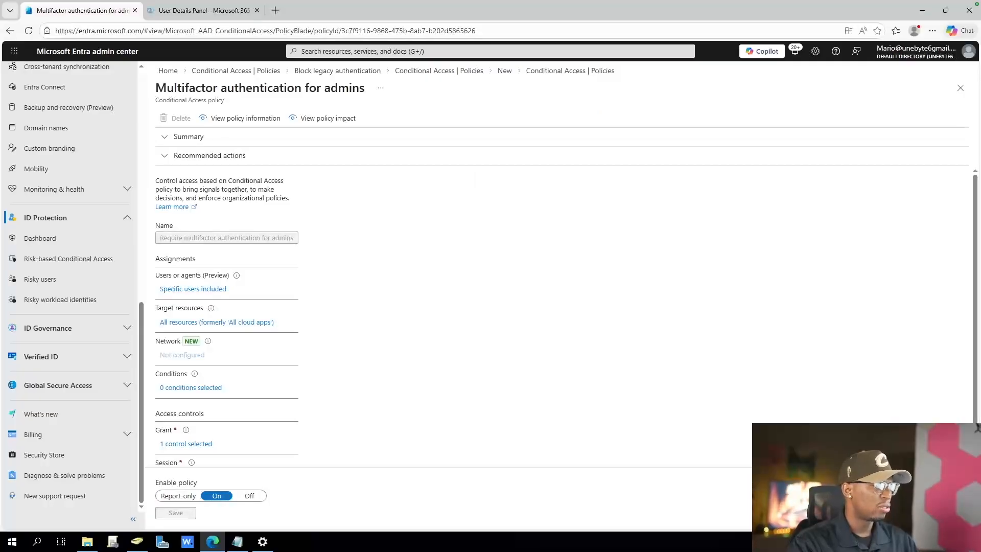
pyautogui.click(181, 485)
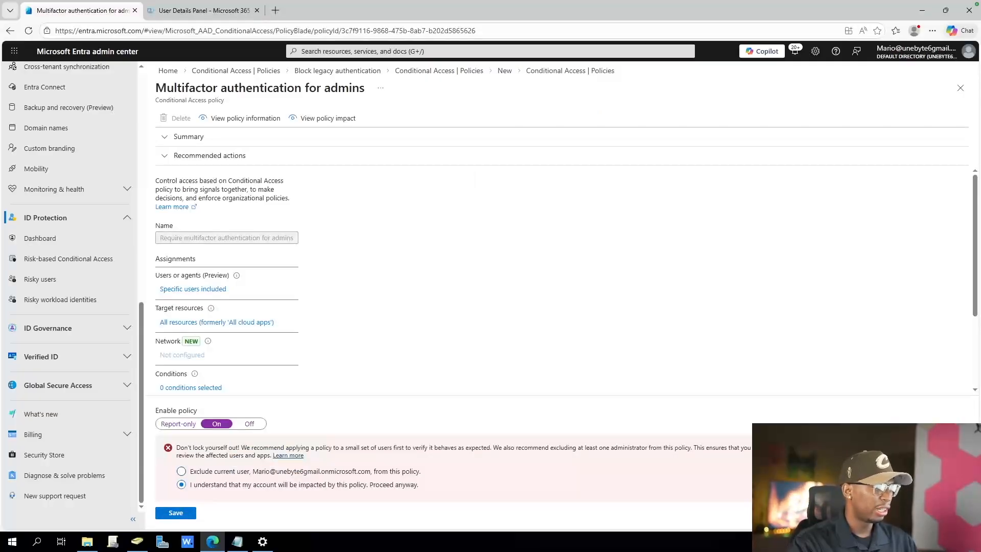
pyautogui.click(176, 512)
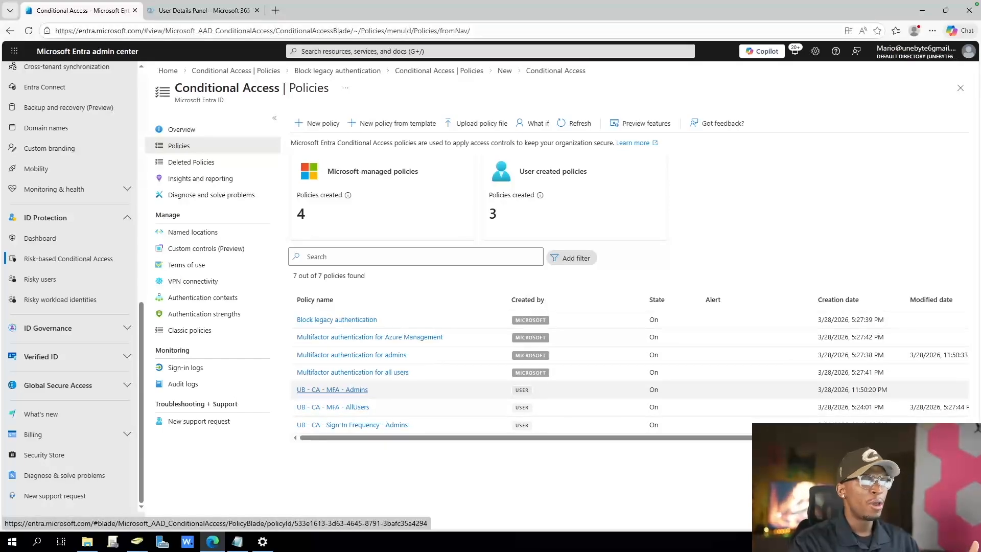
# Rename the policy "UB - CA - MFA - Admins" to "UB - CA - Phish-Resistant MFA - Admins", save it, and refresh the policy list
pyautogui.click(332, 389)
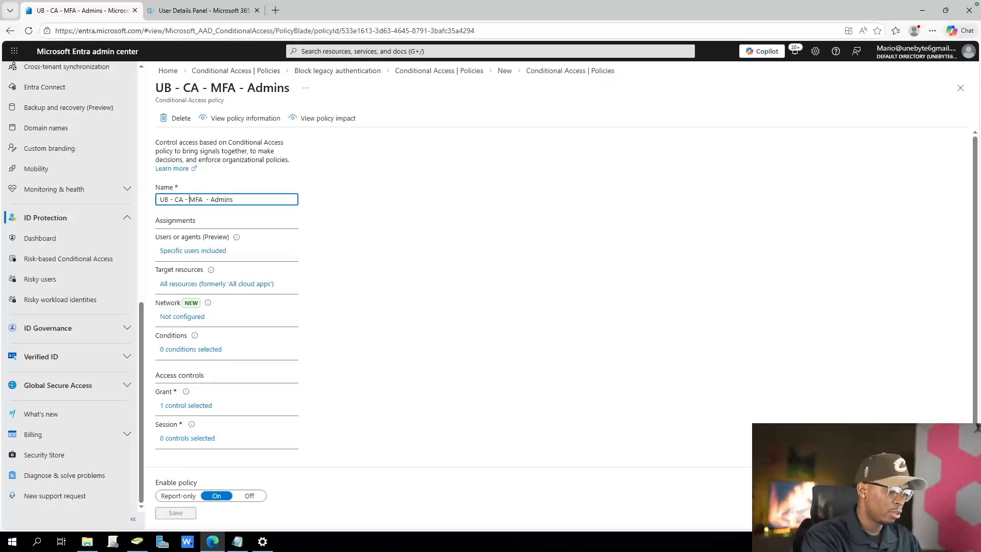
pyautogui.write('Phi')
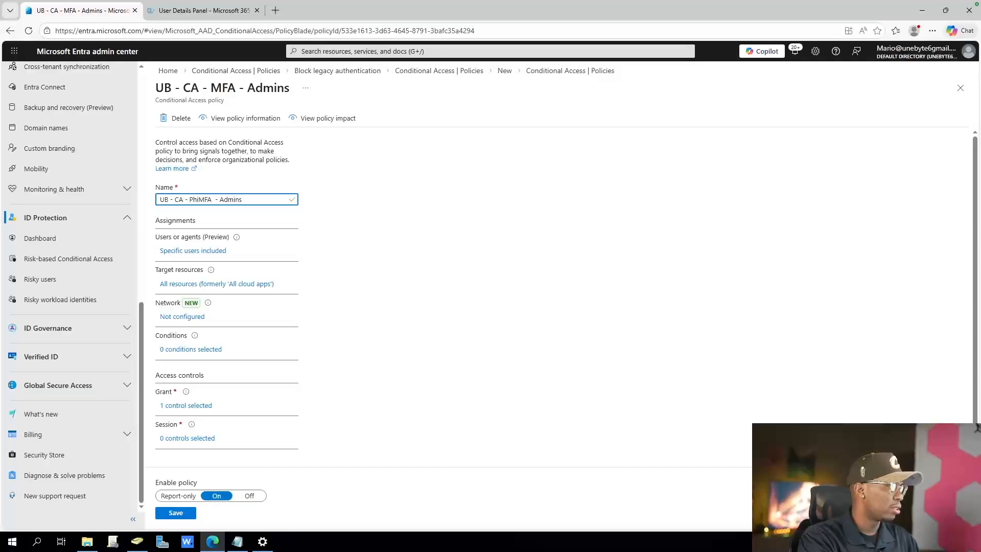
pyautogui.write('sh-Resistant')
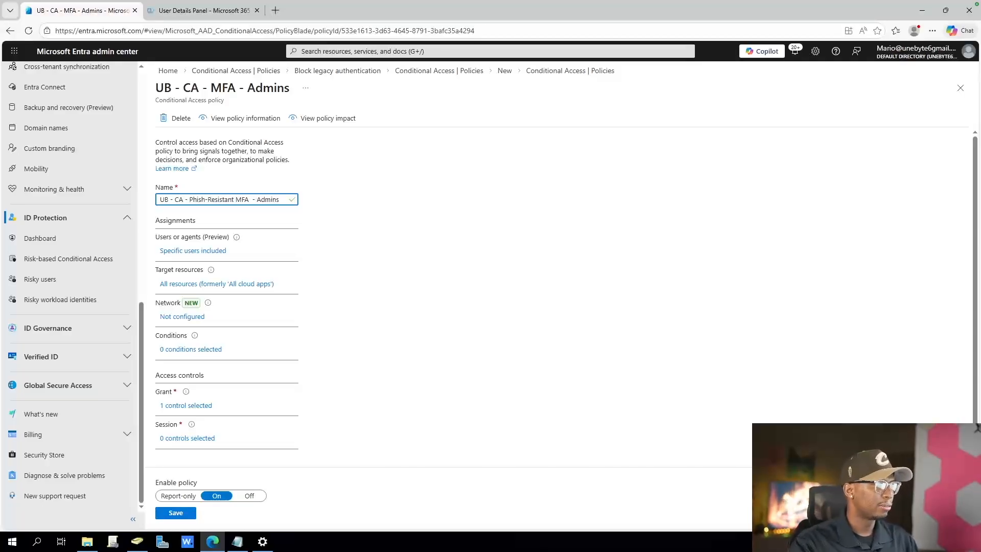
pyautogui.click(176, 512)
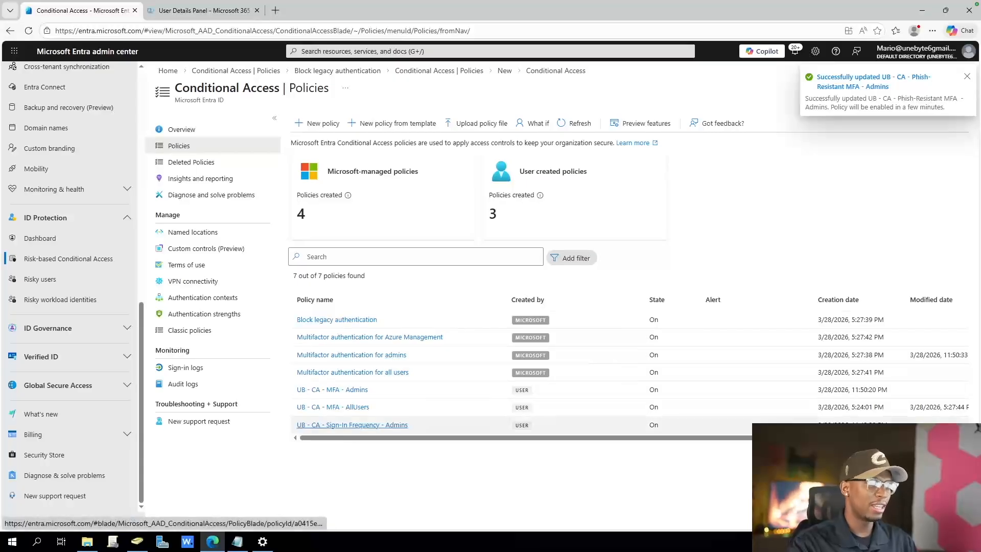
pyautogui.click(575, 123)
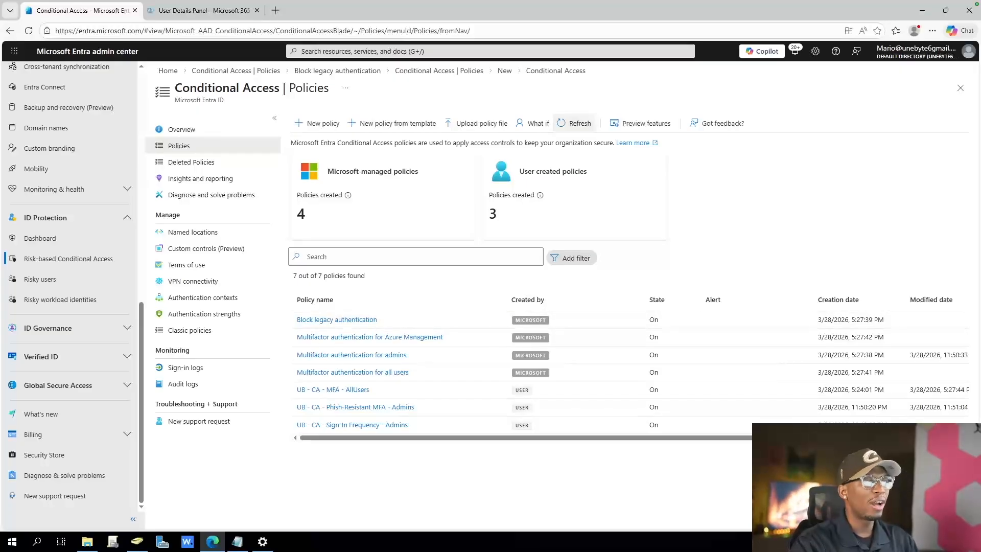
pyautogui.tripleClick(323, 275)
pyautogui.click(368, 276)
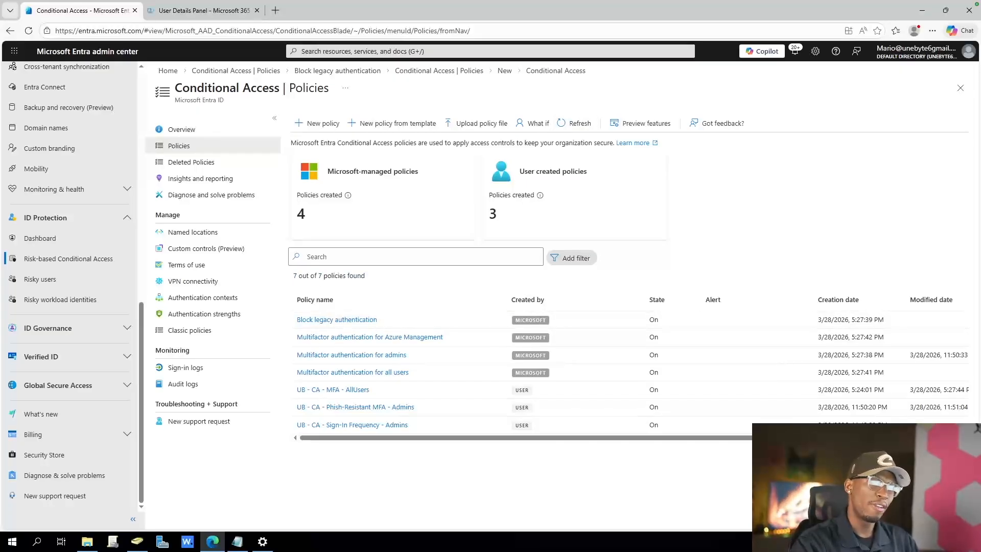
pyautogui.tripleClick(329, 276)
pyautogui.click(368, 276)
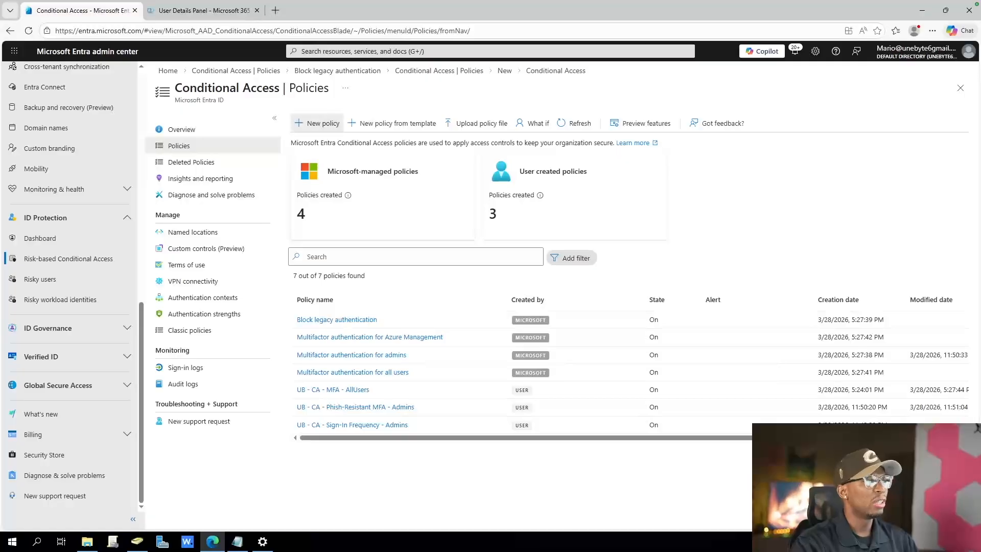
pyautogui.click(317, 123)
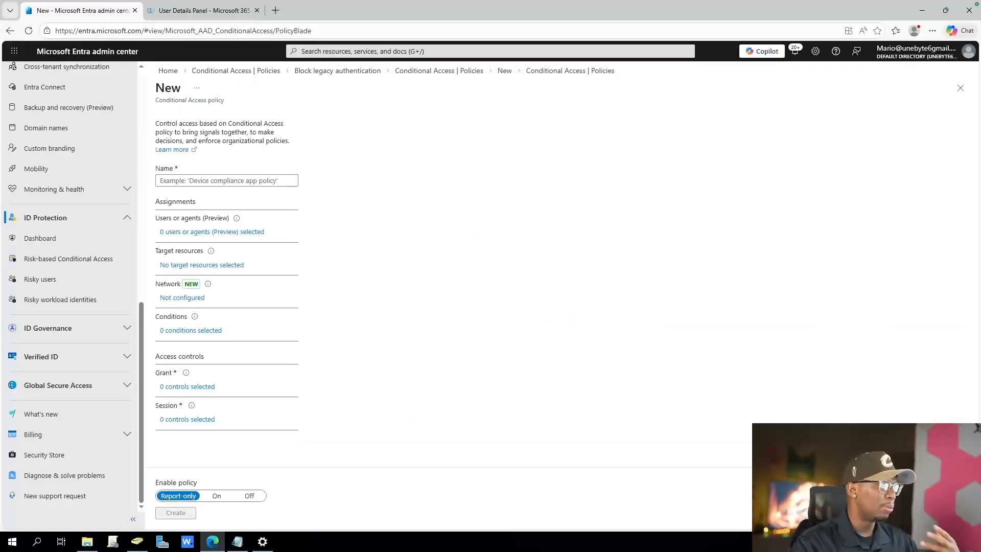
pyautogui.click(190, 330)
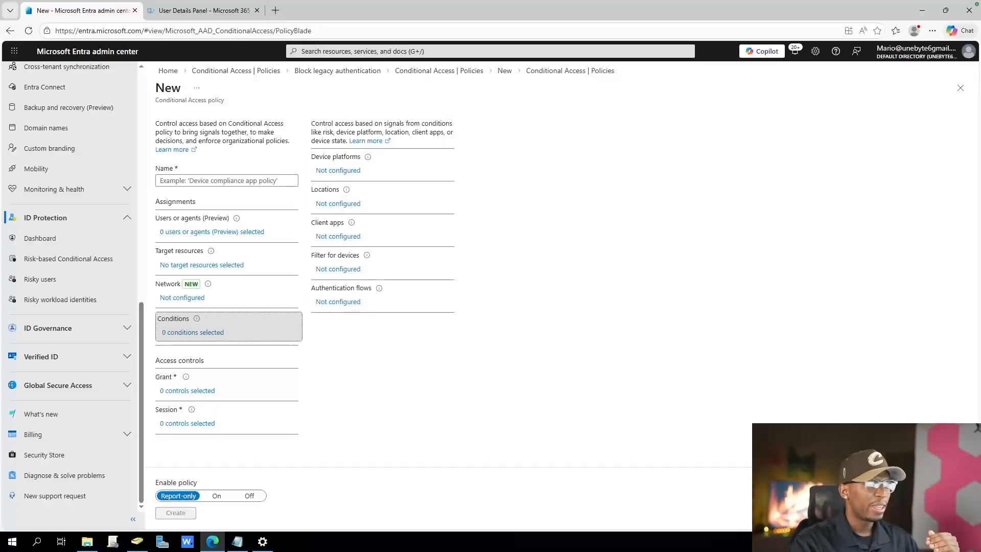
pyautogui.click(439, 71)
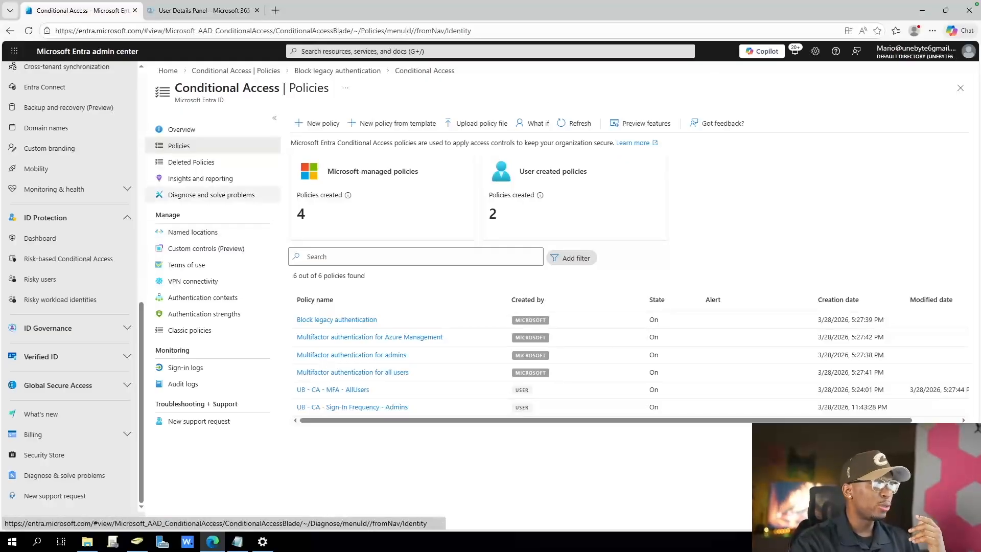
# Start a new countries named location, pasting the copied policy name as its name with "CA" replaced by "Location"
pyautogui.click(192, 232)
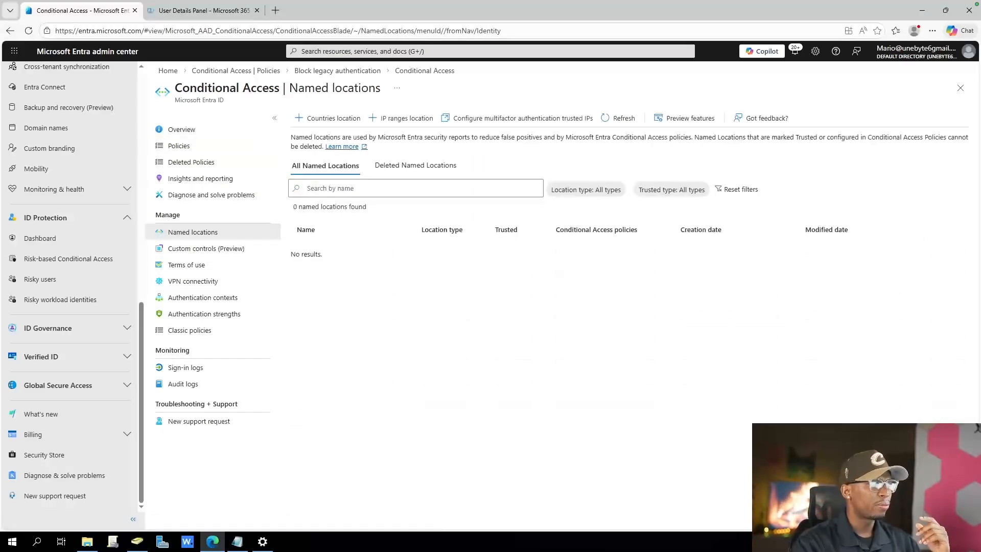
pyautogui.click(328, 118)
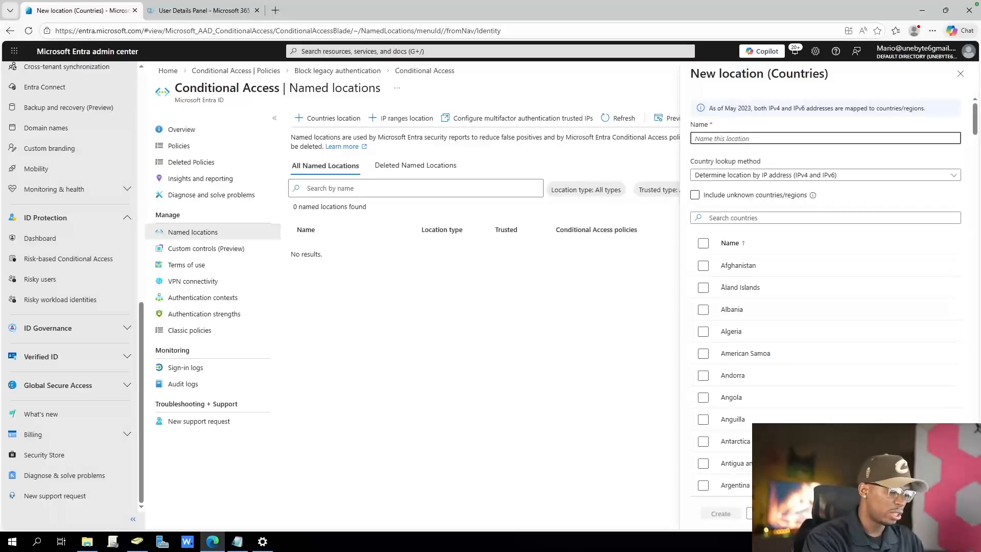
pyautogui.write('US')
pyautogui.press('BackSpace')
pyautogui.press('BackSpace')
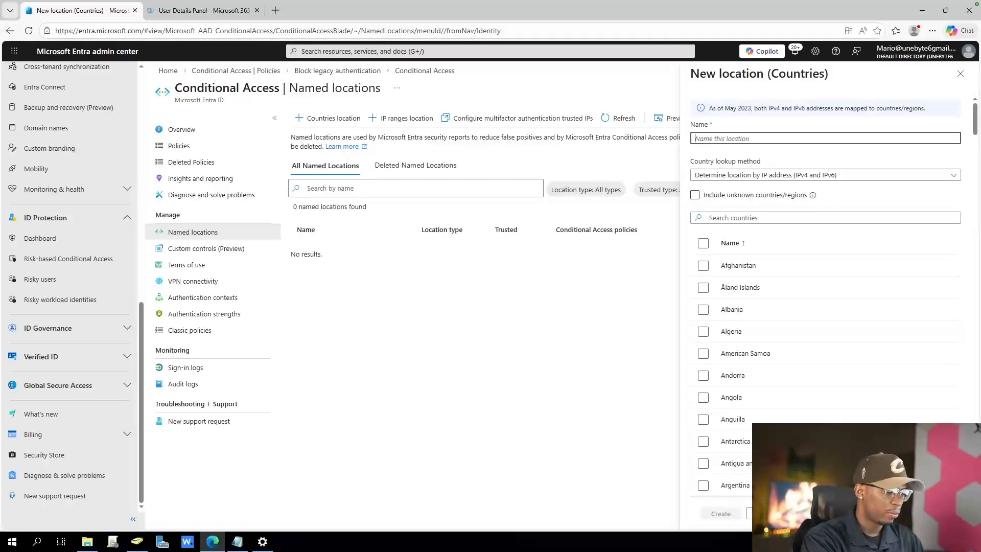
pyautogui.write('UB')
pyautogui.press('BackSpace')
pyautogui.press('BackSpace')
pyautogui.write('UB - CA - Sign-In Frequency - Admins')
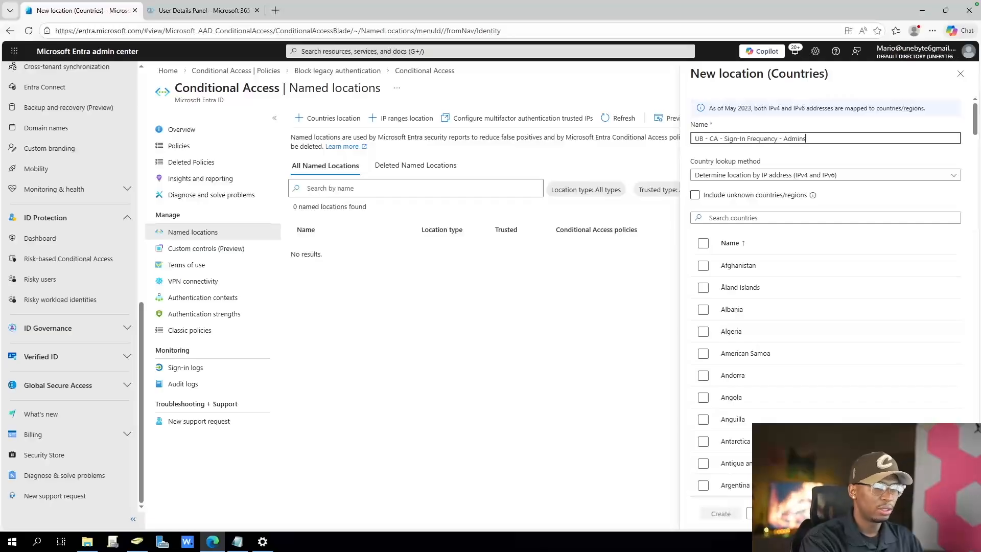
pyautogui.doubleClick(715, 139)
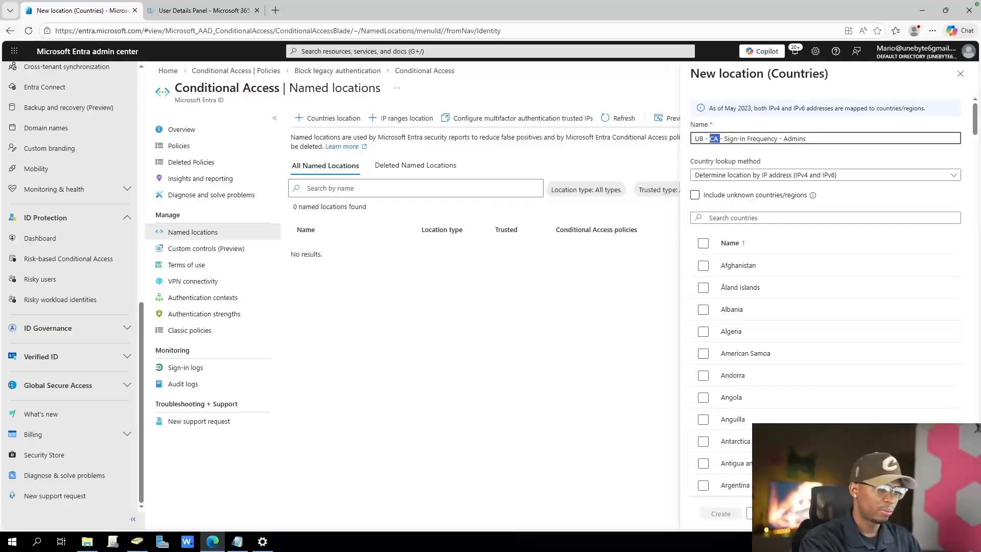
pyautogui.write('Location')
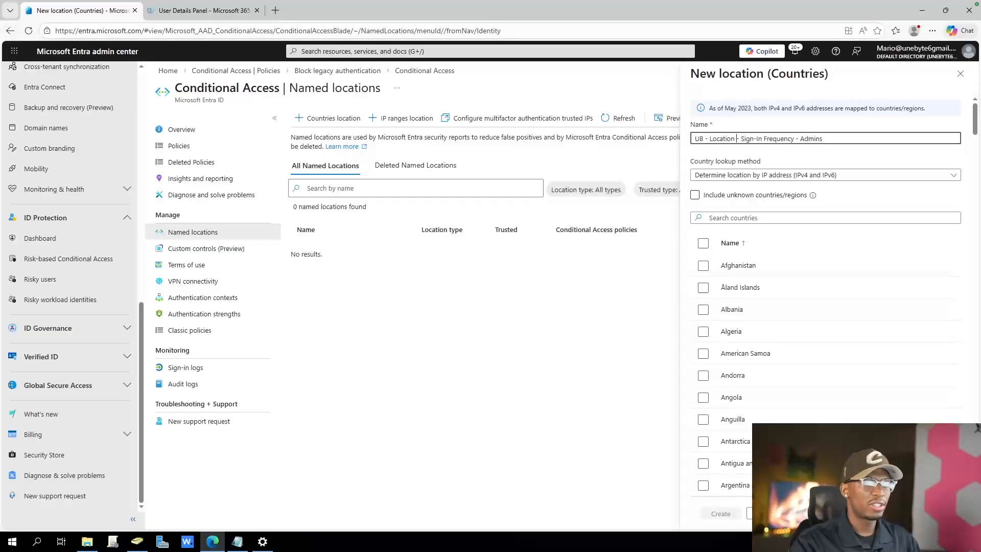
# Replace the rest of the new location's name so that it reads "UB - Location -Blocked"
pyautogui.hotkey('ctrl', 'shift', 'Left')
pyautogui.hotkey('ctrl', 'shift', 'Left')
pyautogui.hotkey('ctrl', 'shift', 'Left')
pyautogui.hotkey('ctrl', 'shift', 'Left')
pyautogui.hotkey('ctrl', 'shift', 'Left')
pyautogui.write('Blok')
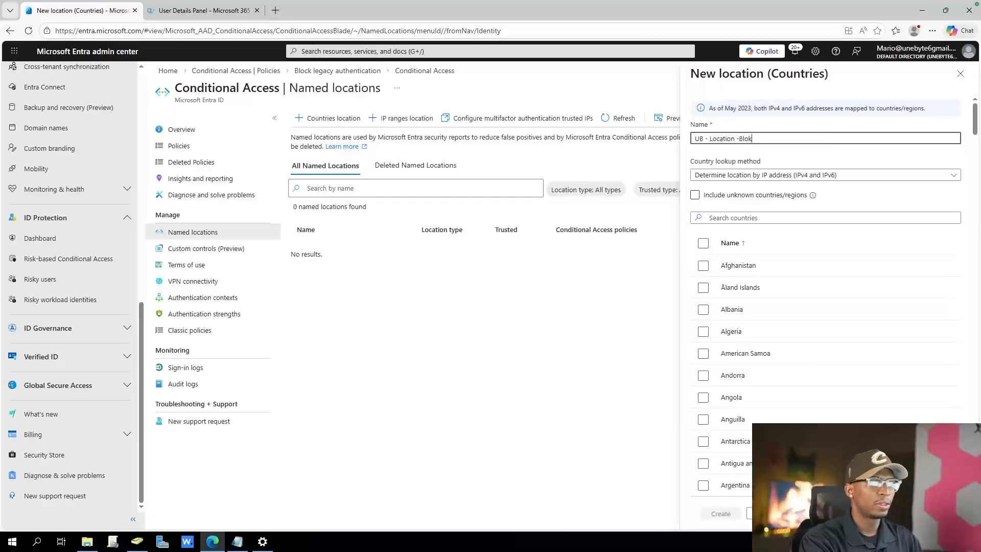
pyautogui.press('BackSpace')
pyautogui.write('cked')
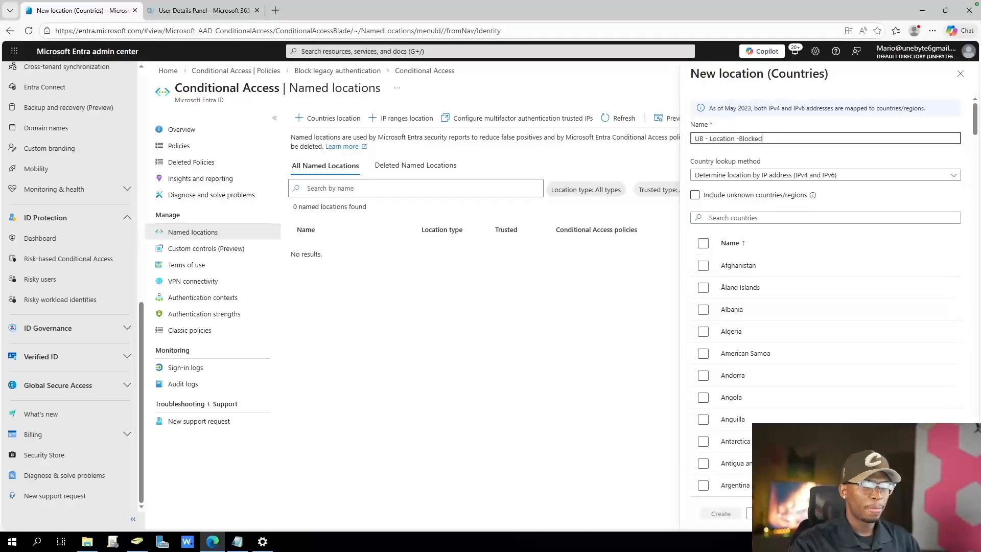
# Include unknown countries/regions and every country except United States in the location, and create it
pyautogui.click(695, 195)
pyautogui.click(733, 217)
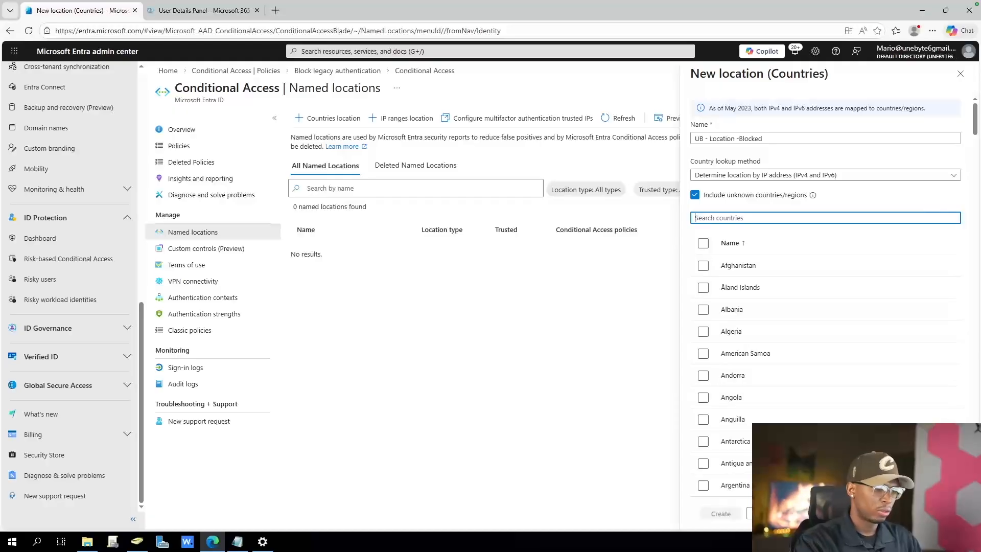
pyautogui.click(703, 265)
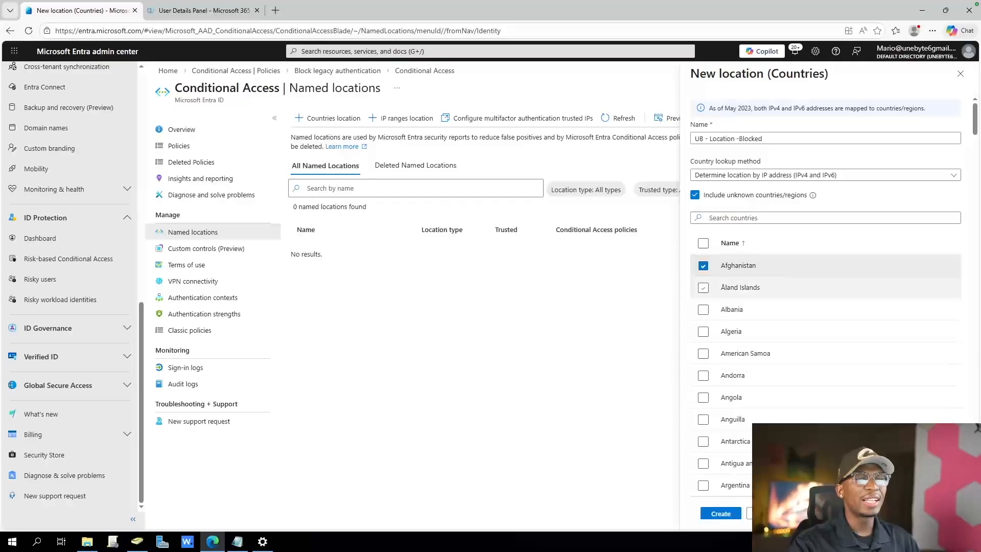
pyautogui.click(703, 243)
pyautogui.click(732, 218)
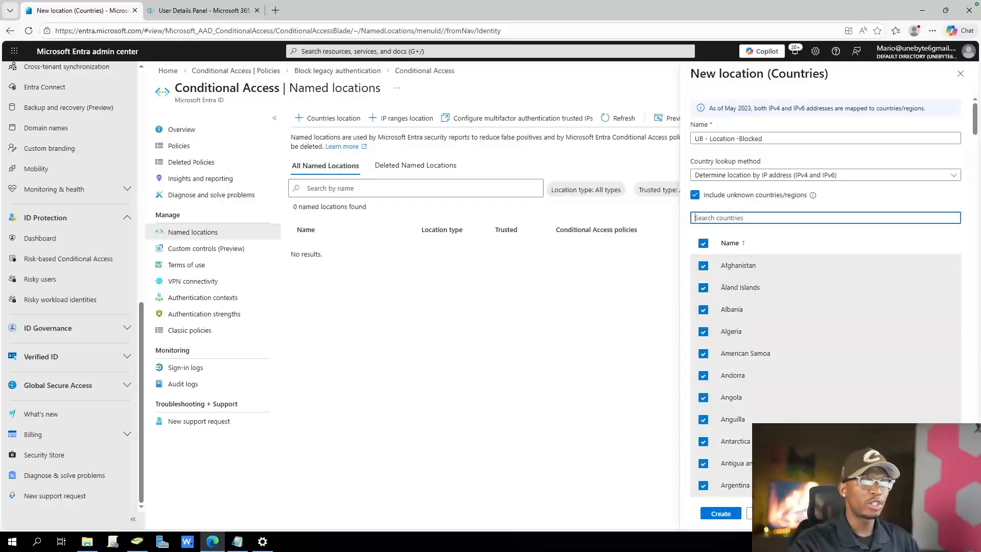
pyautogui.write('united')
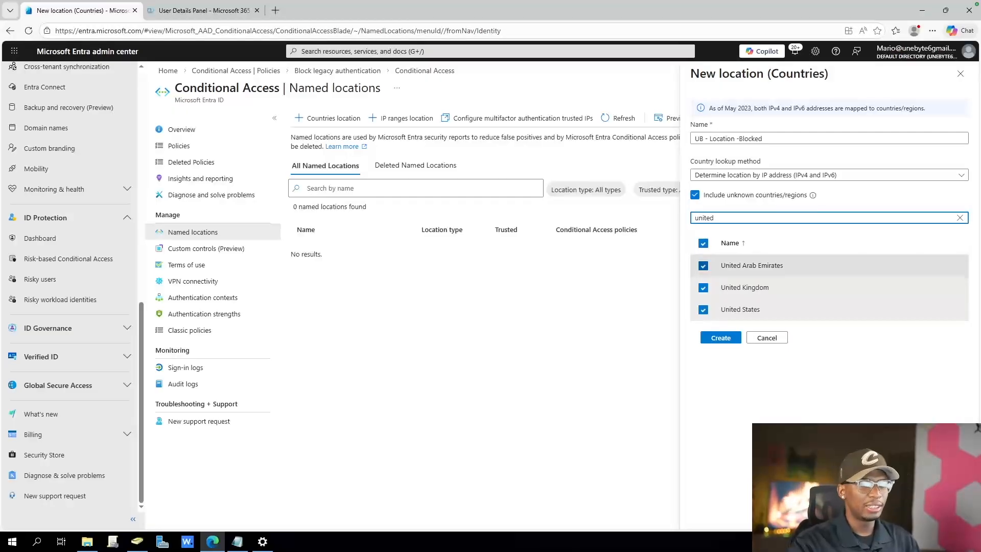
pyautogui.click(703, 310)
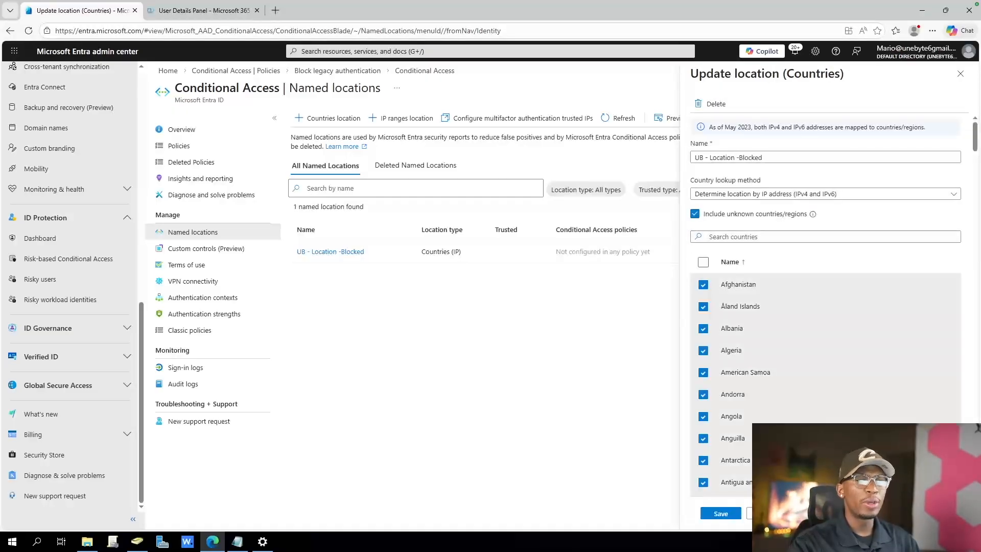
# Correct the location's name to "UB - Location - Blocked" and save it after reviewing the selected countries
pyautogui.click(738, 157)
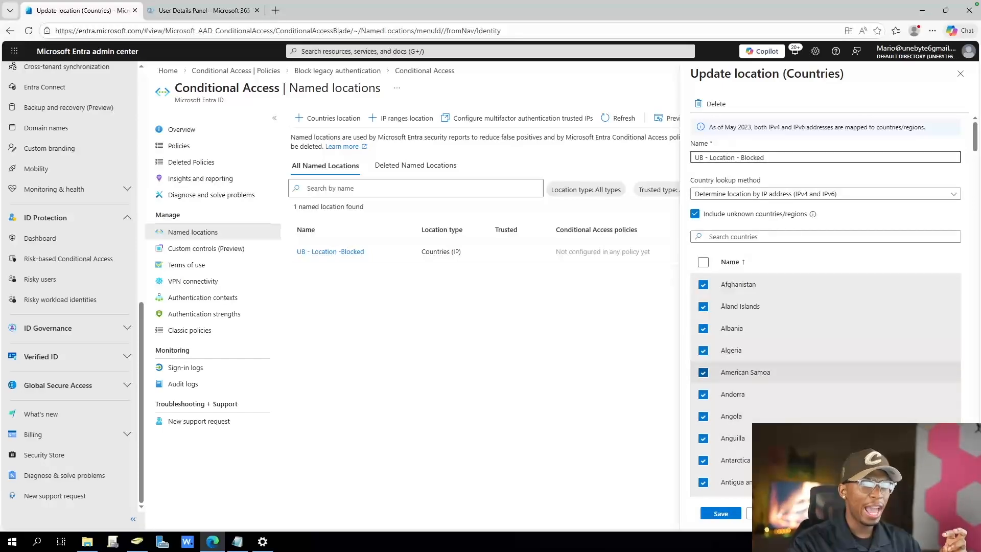
pyautogui.scroll(-20, 818, 383)
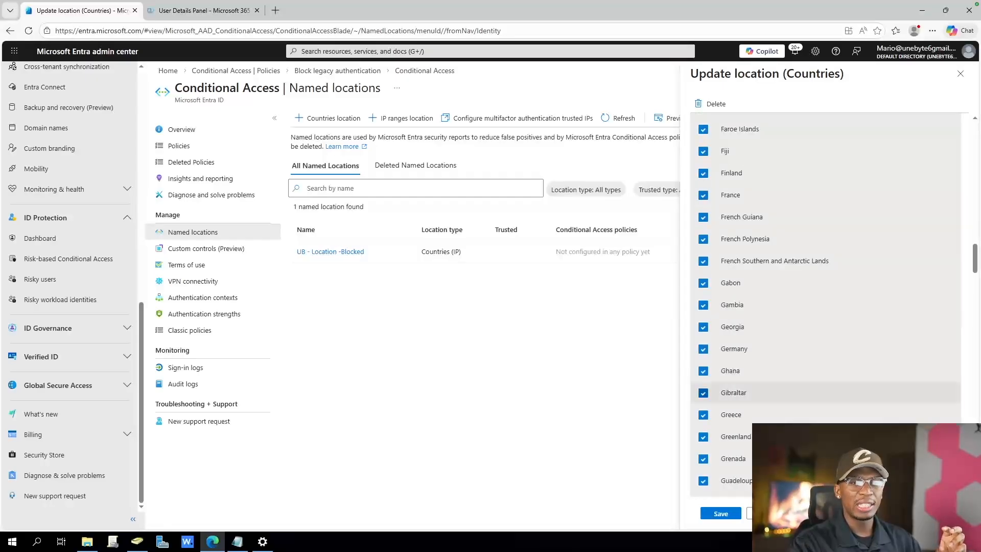
pyautogui.scroll(-20, 817, 392)
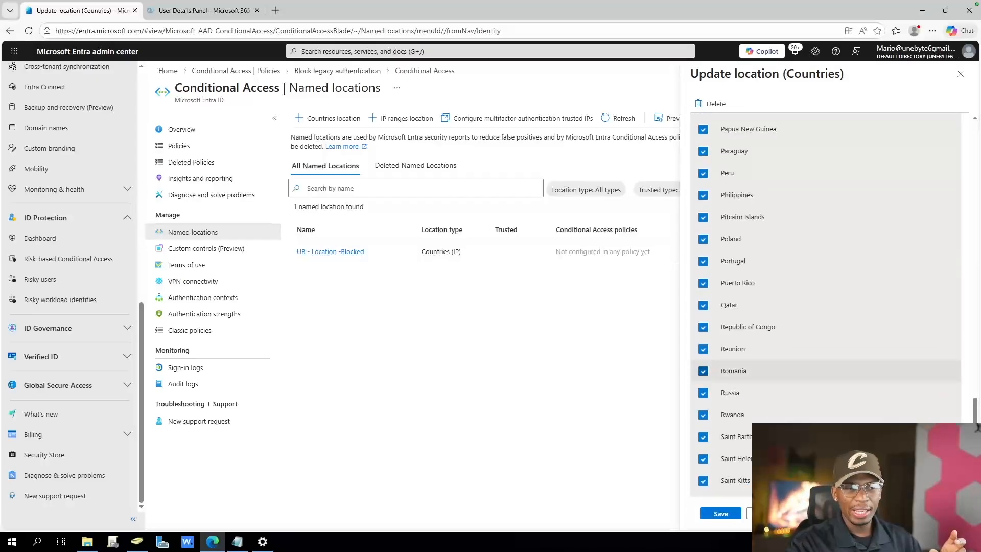
pyautogui.scroll(6, 817, 370)
pyautogui.scroll(-7, 817, 371)
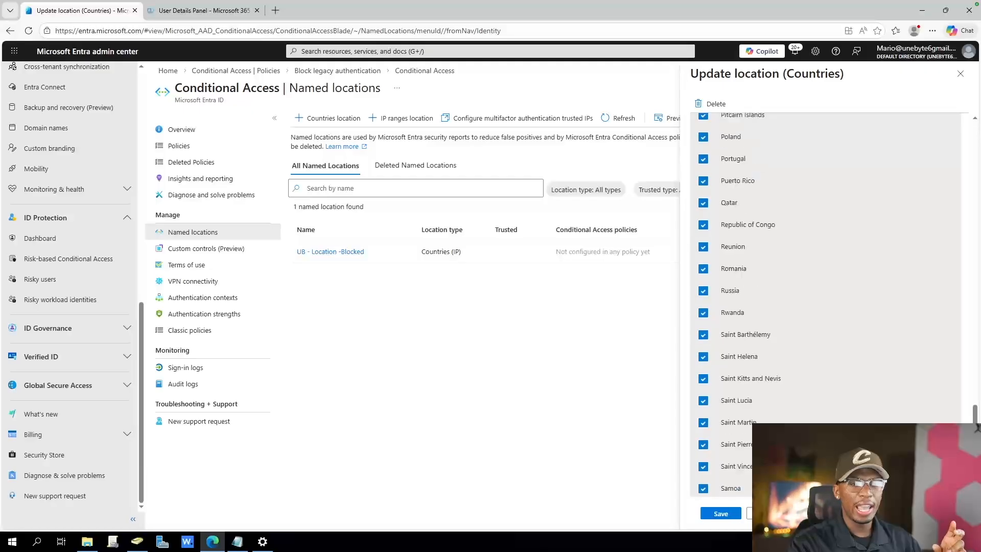
pyautogui.scroll(-20, 818, 360)
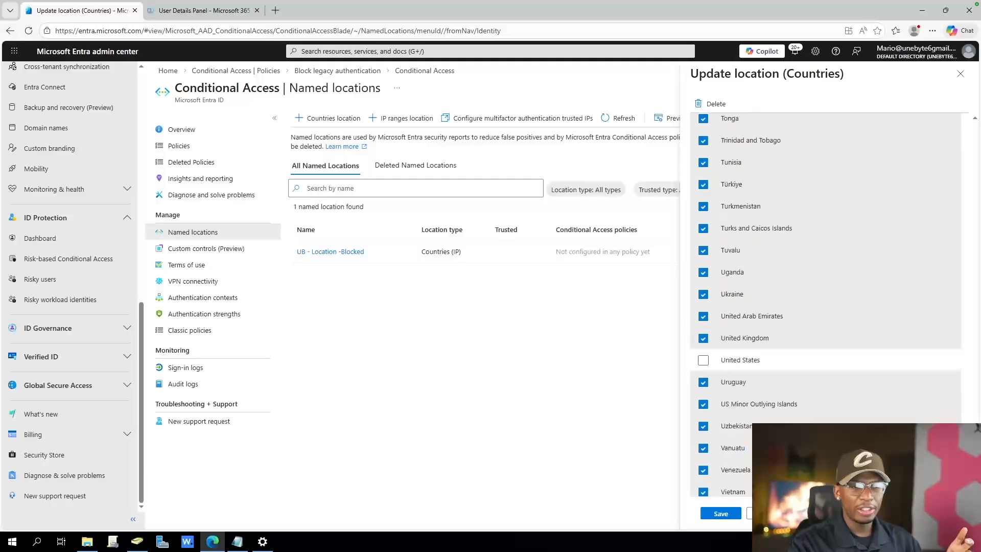
pyautogui.scroll(-3, 825, 304)
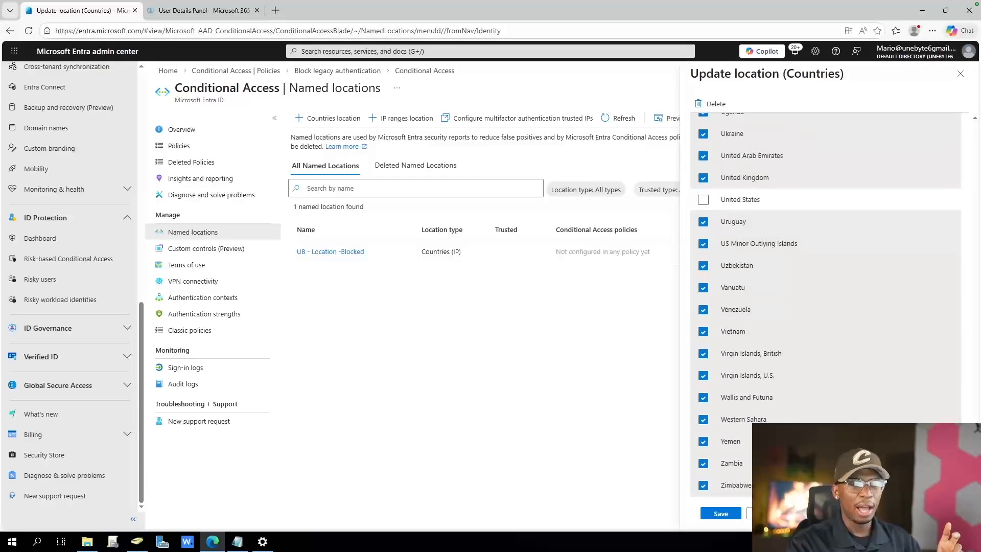
pyautogui.scroll(20, 825, 301)
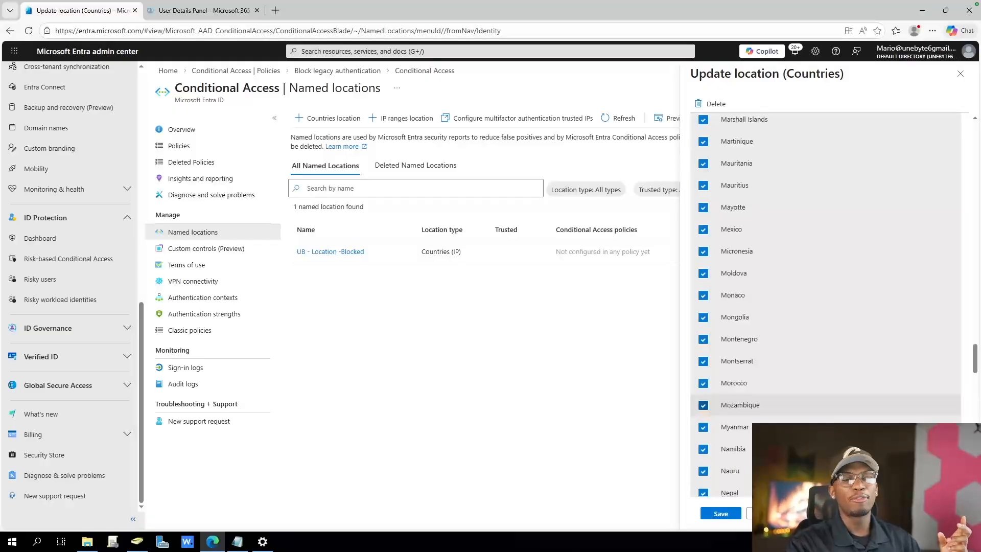
pyautogui.scroll(20, 825, 406)
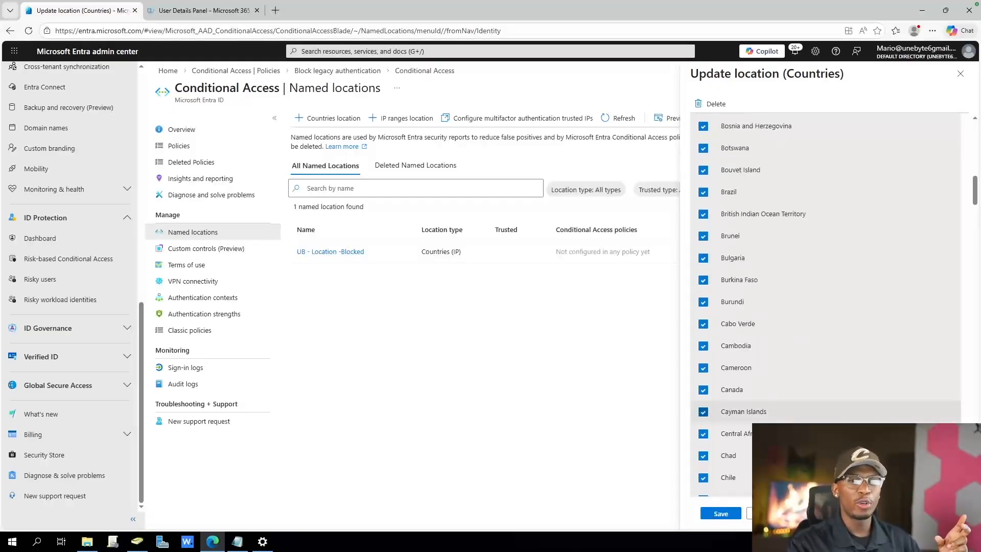
pyautogui.scroll(15, 825, 409)
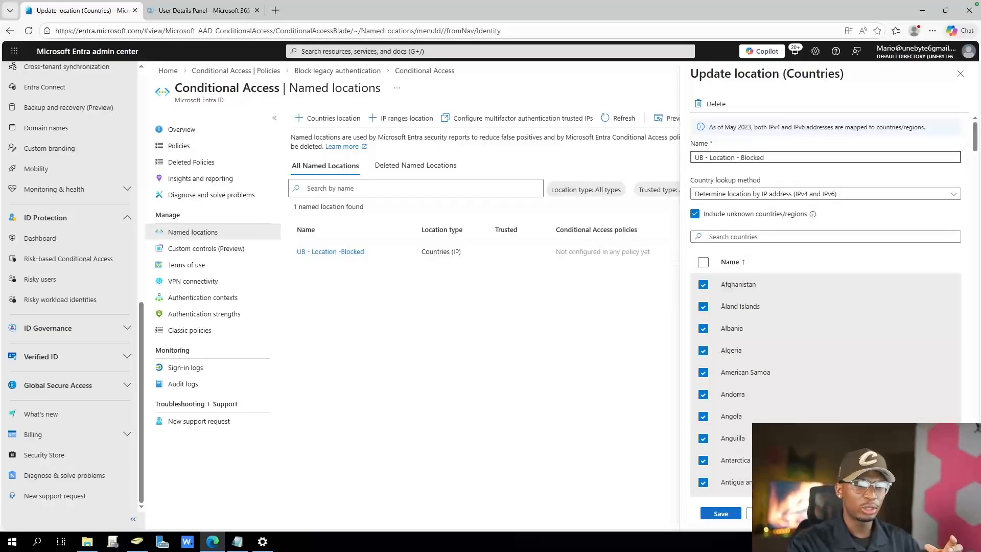
pyautogui.click(720, 514)
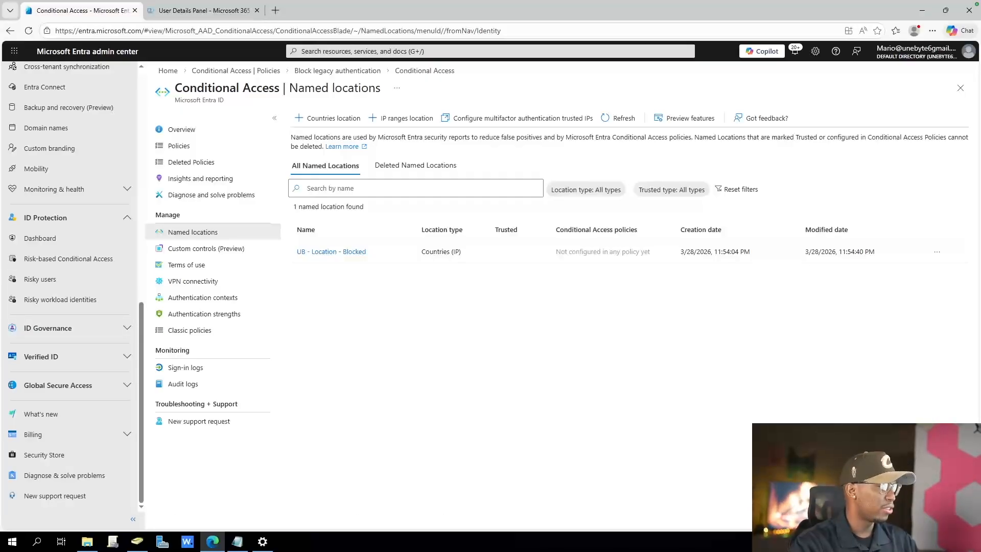
pyautogui.scroll(5, 76, 270)
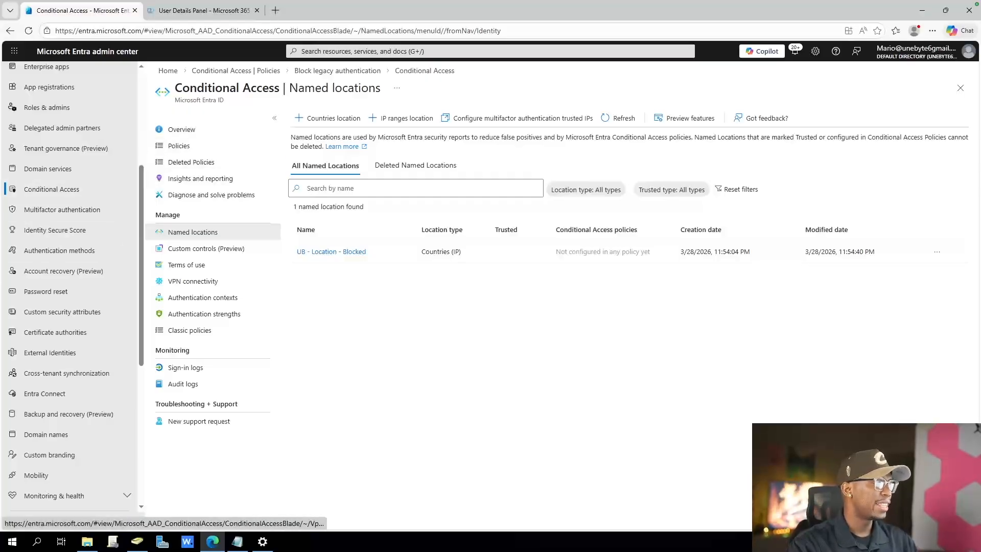
pyautogui.scroll(3, 76, 289)
pyautogui.scroll(-15, 72, 289)
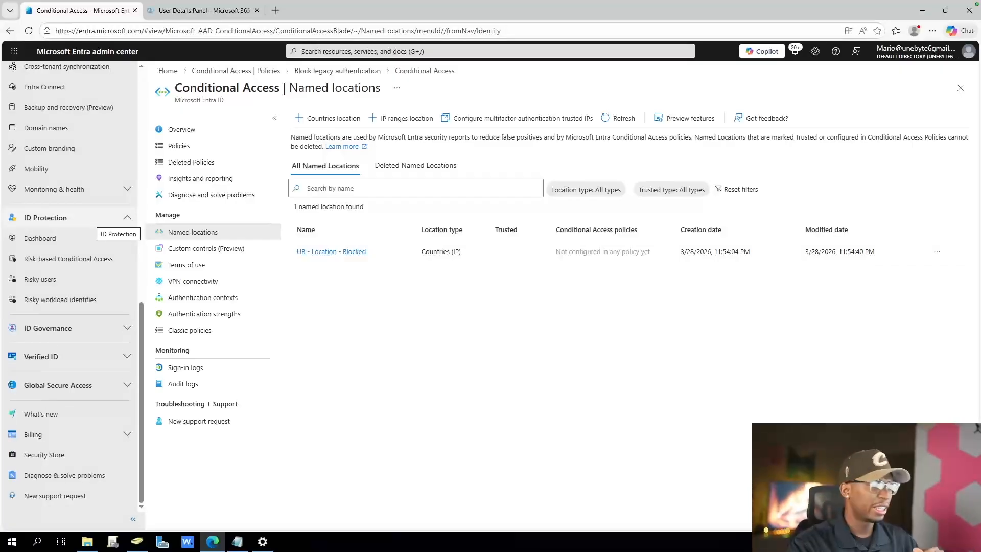
# Open the Conditional Access policies list and copy the name of the user-created all-users MFA policy
pyautogui.click(82, 259)
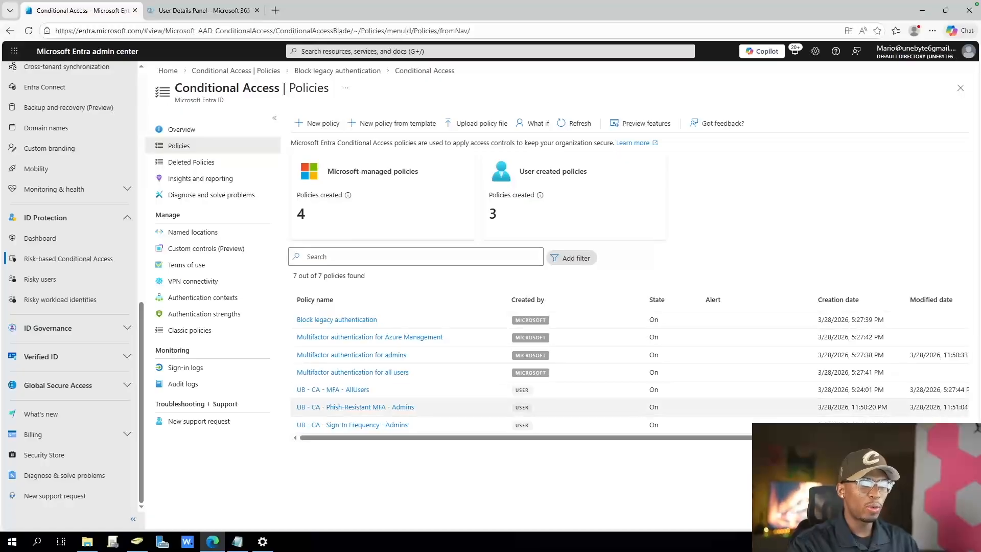
pyautogui.moveTo(420, 374); pyautogui.dragTo(296, 318)
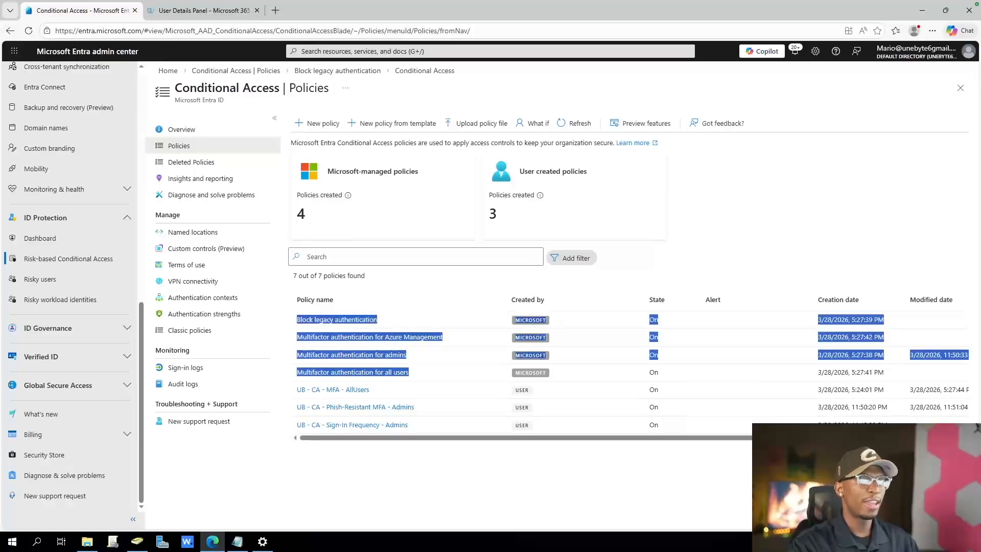
pyautogui.click(452, 366)
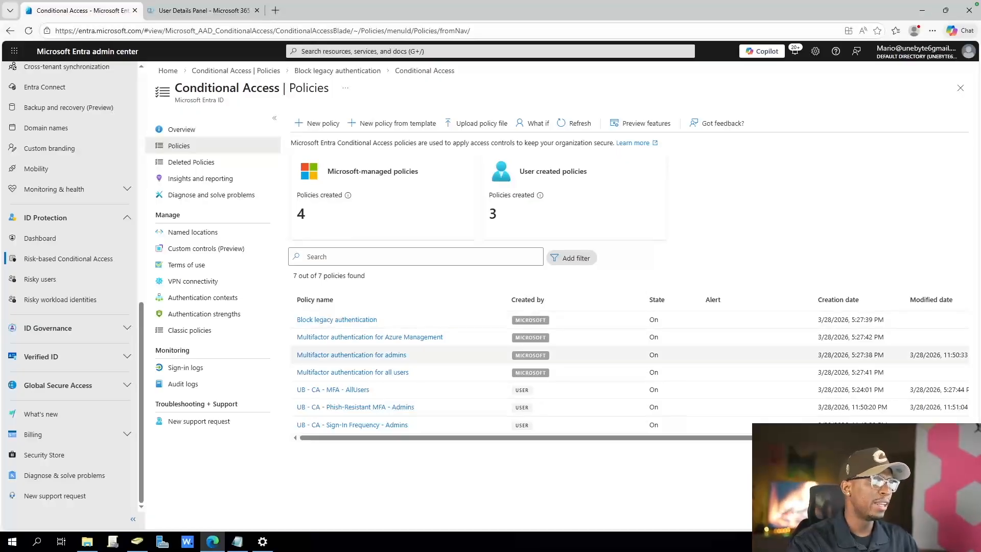
pyautogui.moveTo(371, 390); pyautogui.dragTo(295, 390)
pyautogui.hotkey('ctrl', 'c')
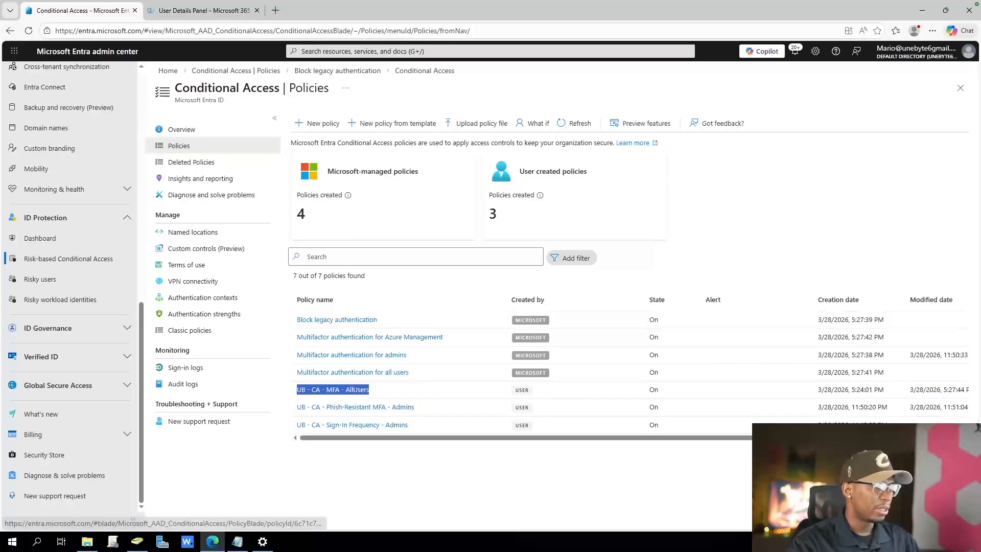
# Start a new Conditional Access policy, paste the copied name, and change it to "UB - CA - Signin Risk MFA - AllUsers"
pyautogui.click(318, 123)
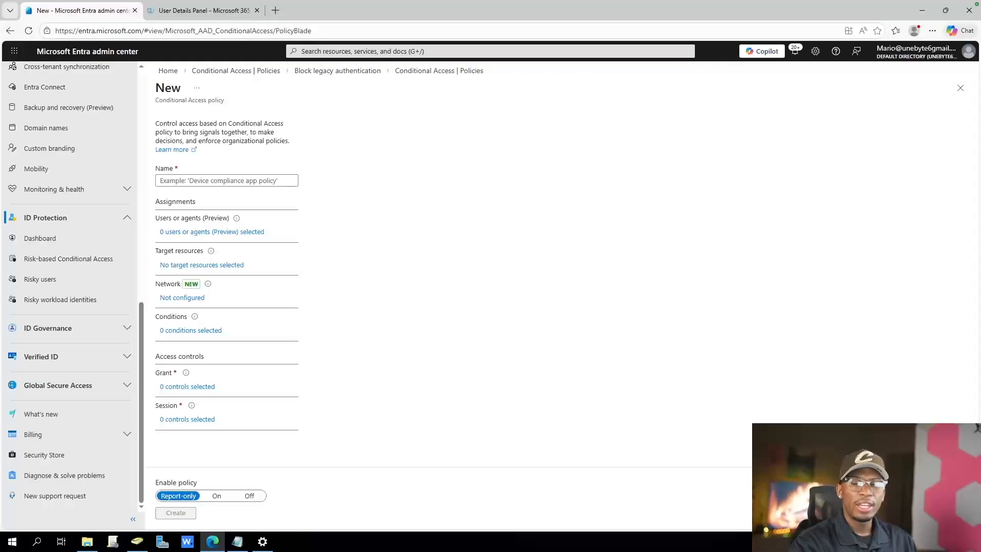
pyautogui.click(226, 180)
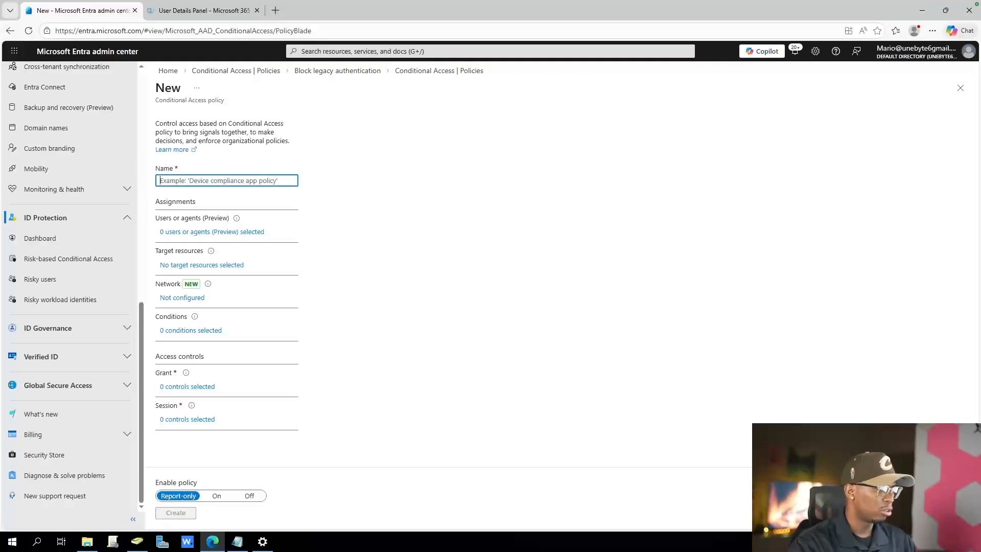
pyautogui.hotkey('ctrl', 'v')
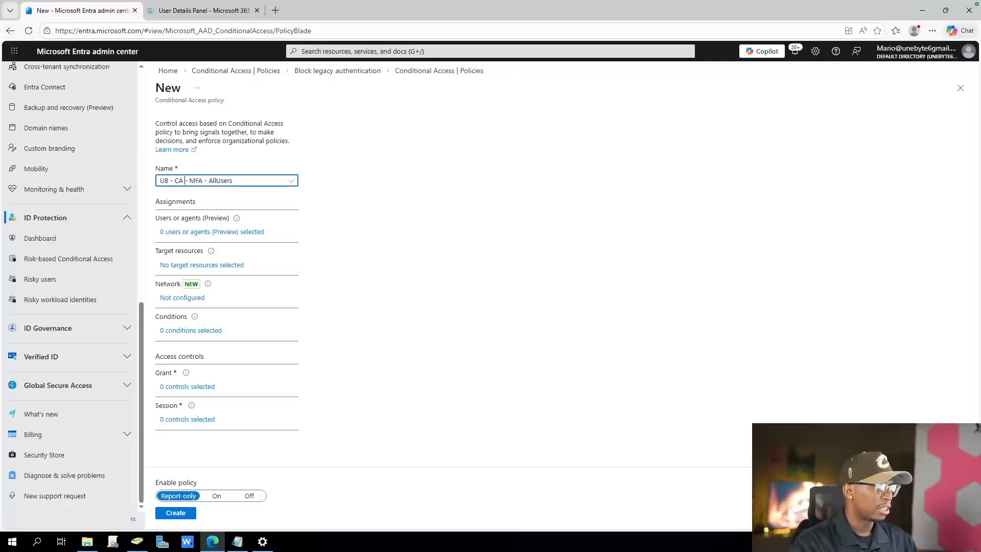
pyautogui.doubleClick(196, 181)
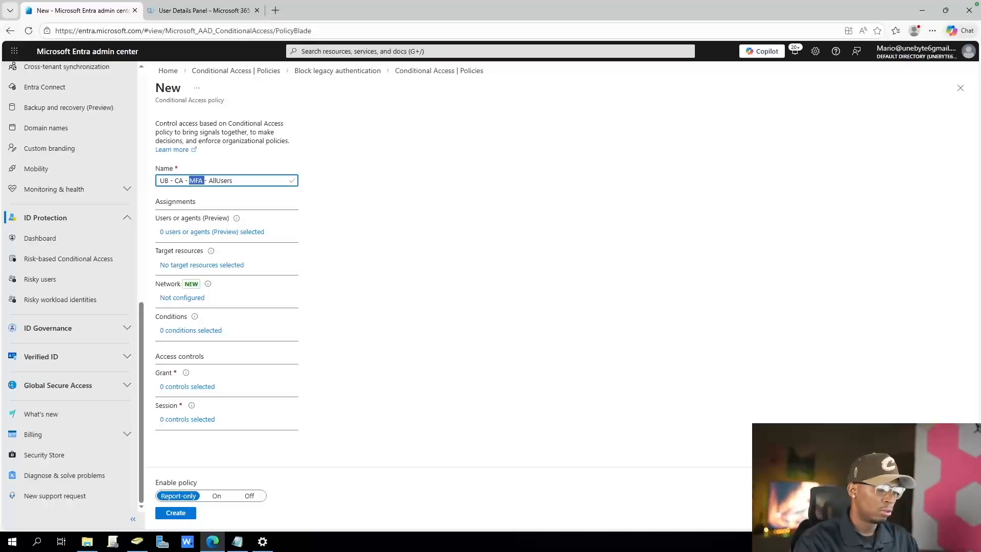
pyautogui.press('Left')
pyautogui.write('SignIn')
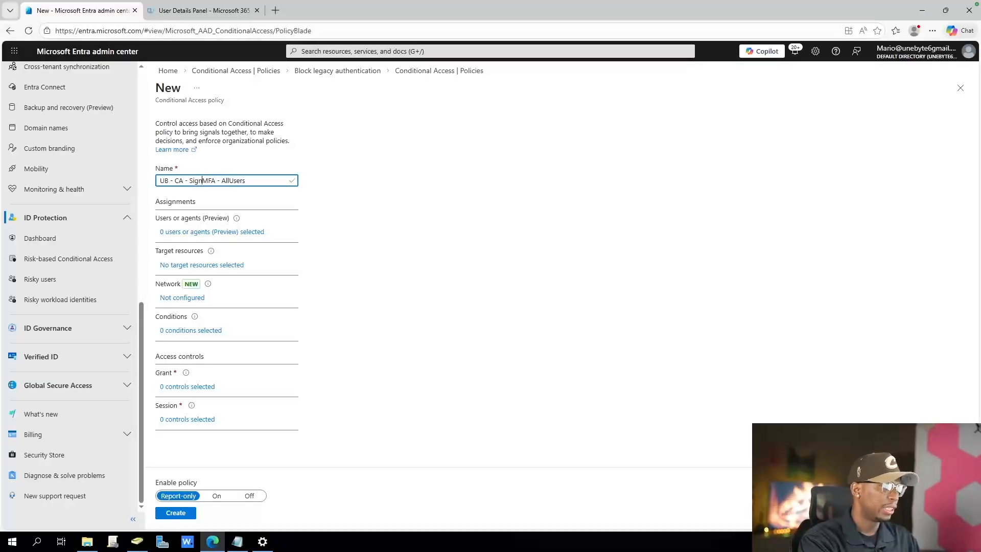
pyautogui.press('BackSpace')
pyautogui.press('BackSpace')
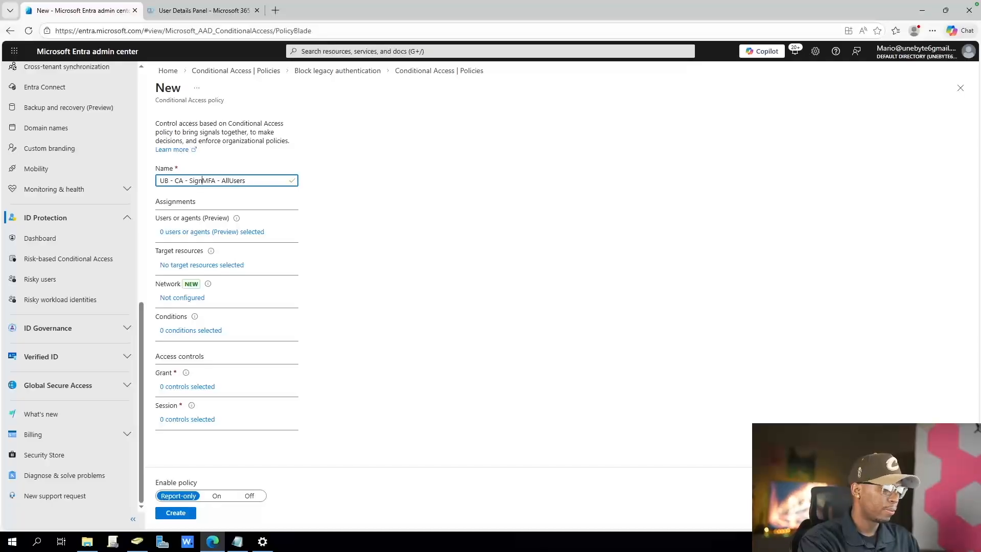
pyautogui.write('in Risk')
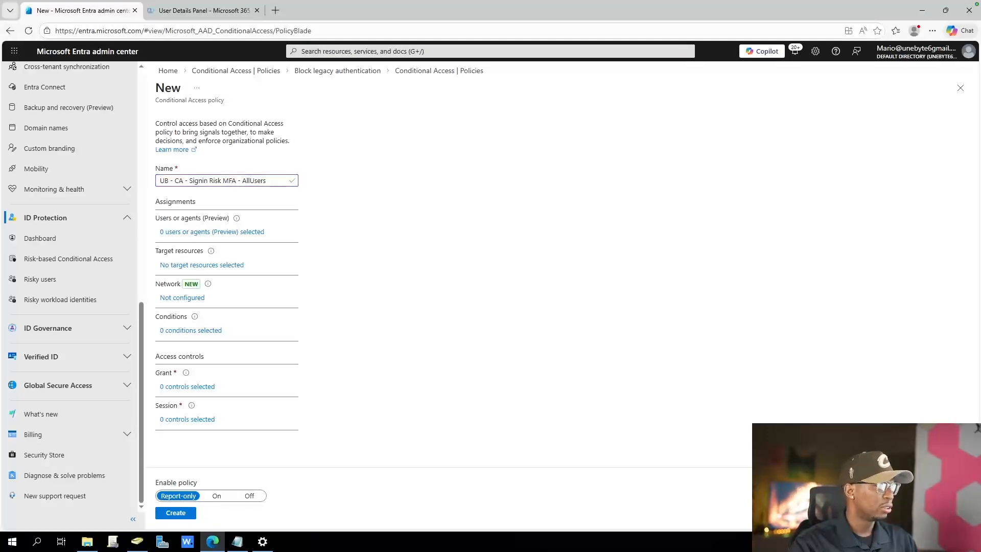
# Assign the new policy to all users and exclude the signed-in administrator's own account
pyautogui.click(212, 232)
pyautogui.click(321, 227)
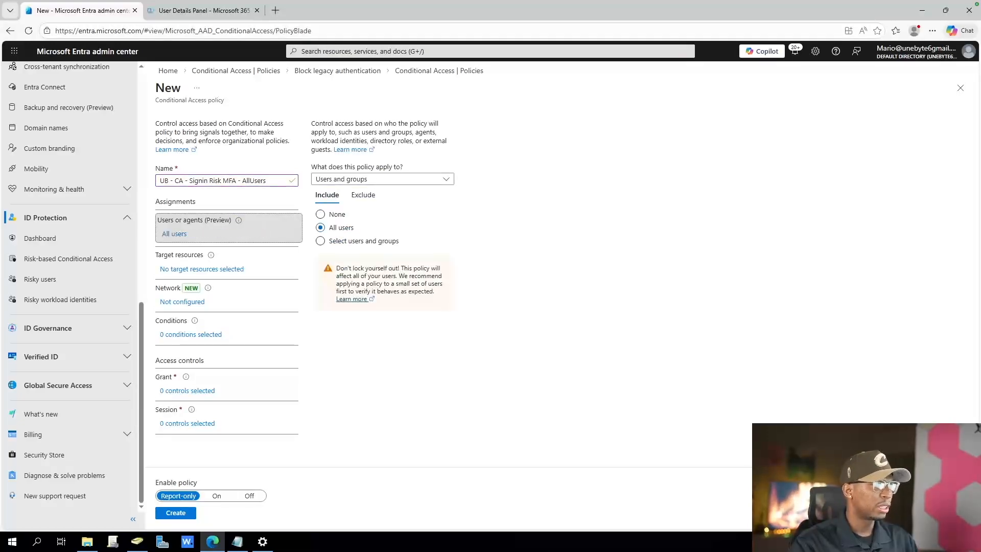
pyautogui.click(363, 194)
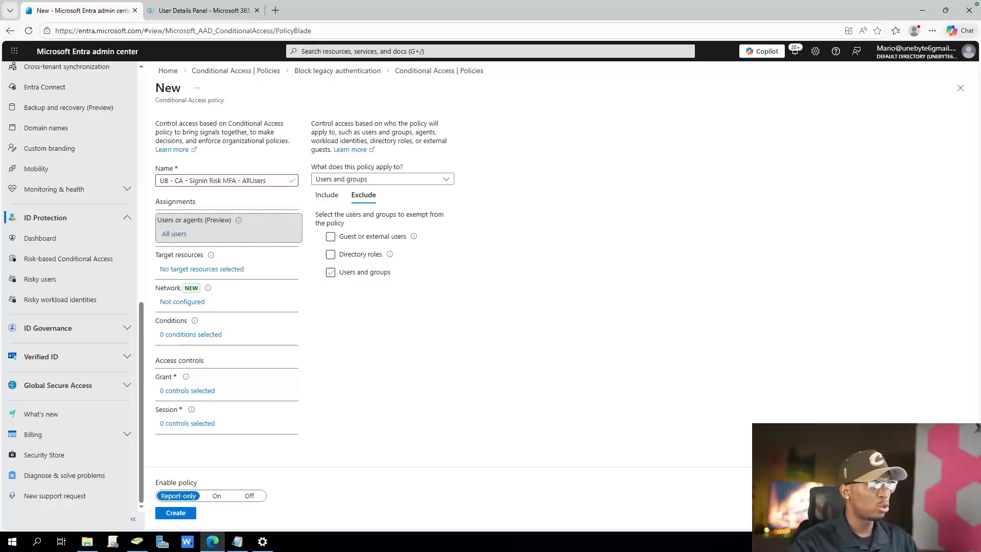
pyautogui.click(331, 272)
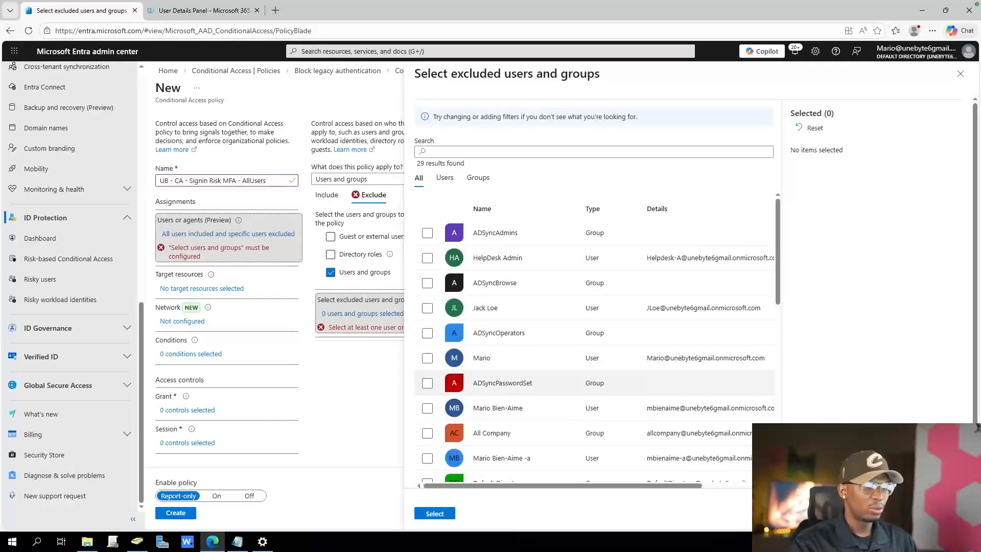
pyautogui.click(427, 358)
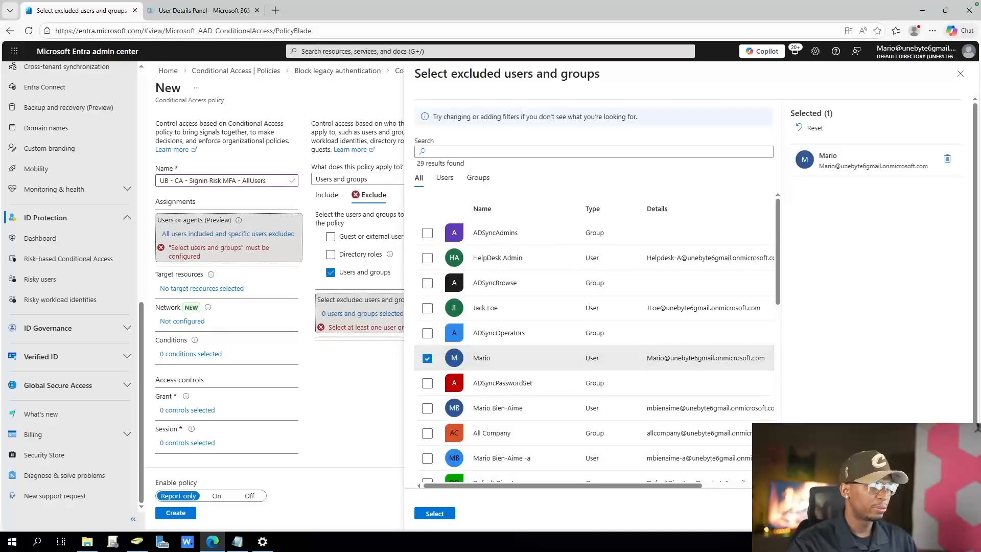
pyautogui.click(435, 513)
# Target all resources (formerly 'All cloud apps') with the policy and open its conditions to look for sign-in risk
pyautogui.moveTo(238, 220)
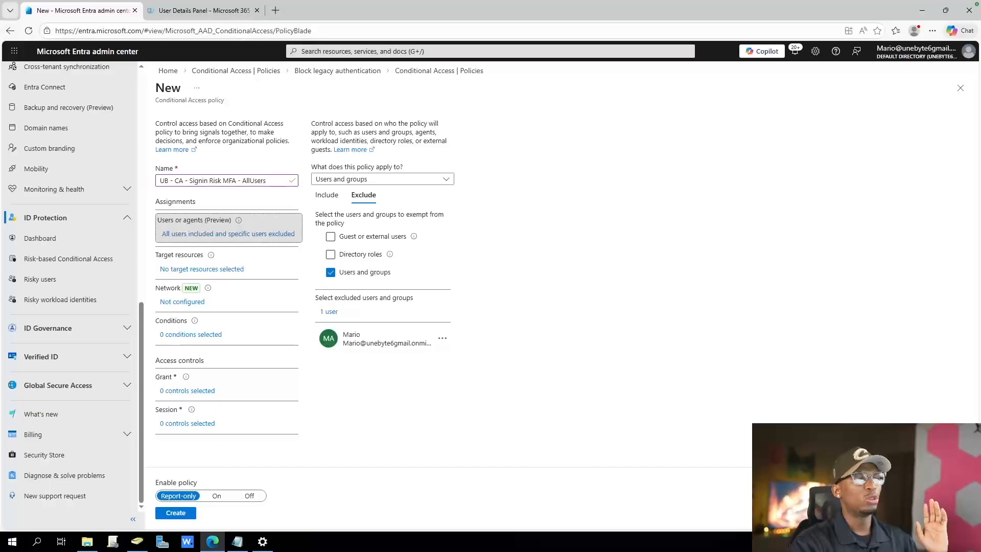
pyautogui.click(201, 269)
pyautogui.click(320, 261)
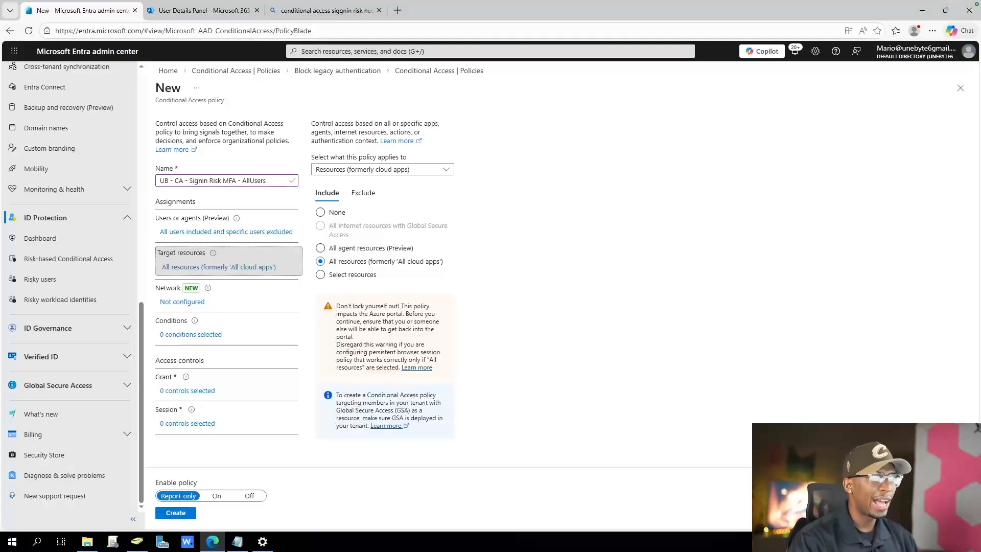
pyautogui.moveTo(209, 334); pyautogui.dragTo(212, 335)
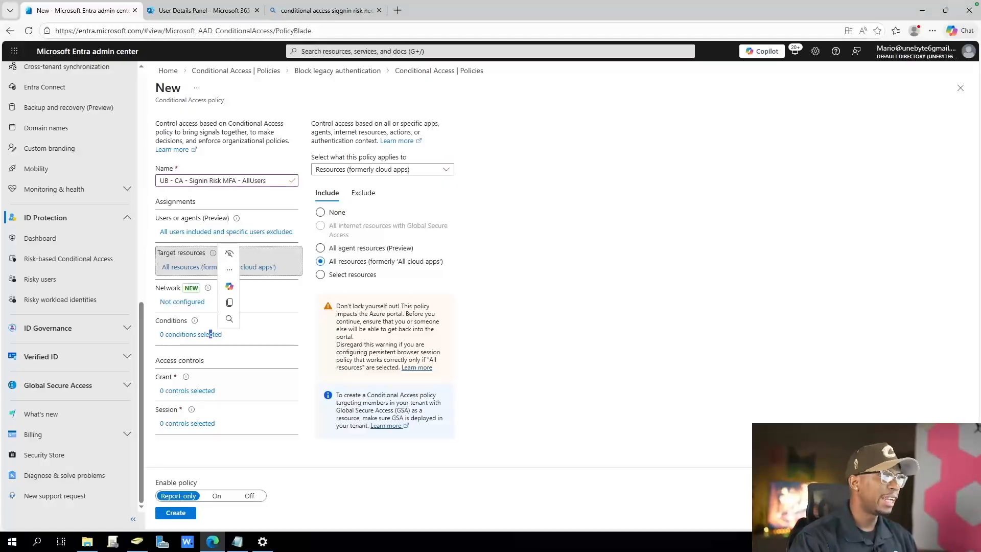
pyautogui.click(210, 335)
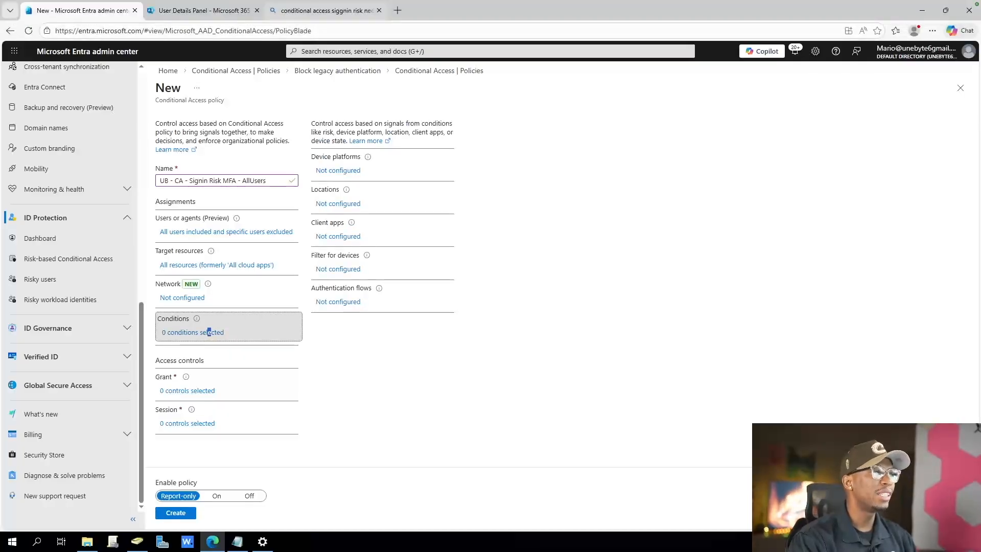
# Open the Microsoft Learn article on sign-in risk-based MFA from the search results and read its licensing requirement and policy setup steps
pyautogui.click(326, 10)
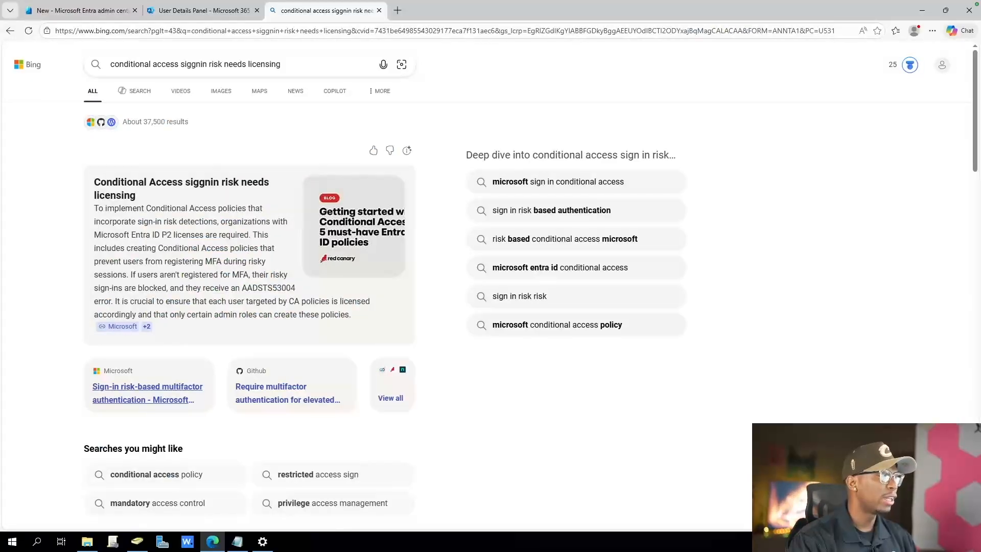
pyautogui.click(149, 394)
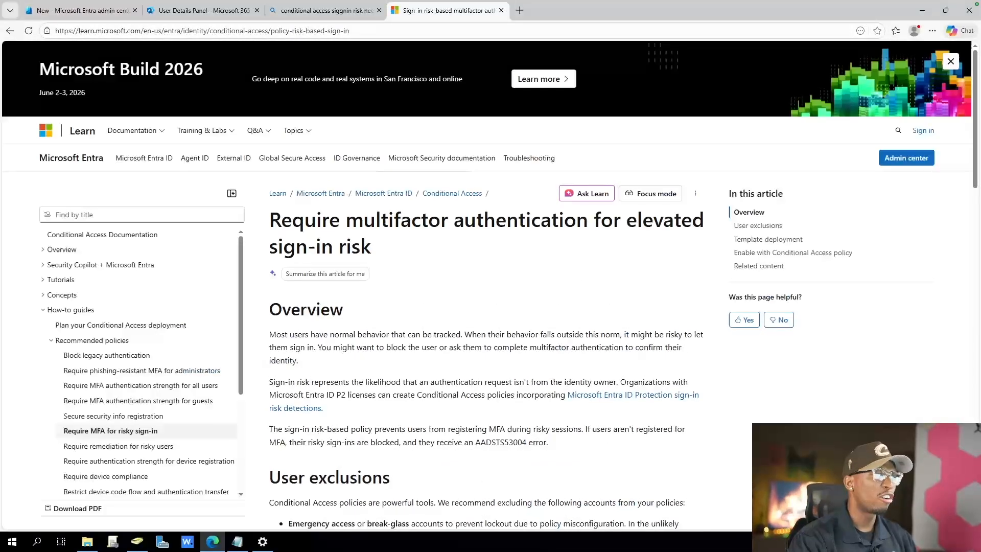
pyautogui.scroll(-6, 486, 307)
pyautogui.scroll(6, 485, 306)
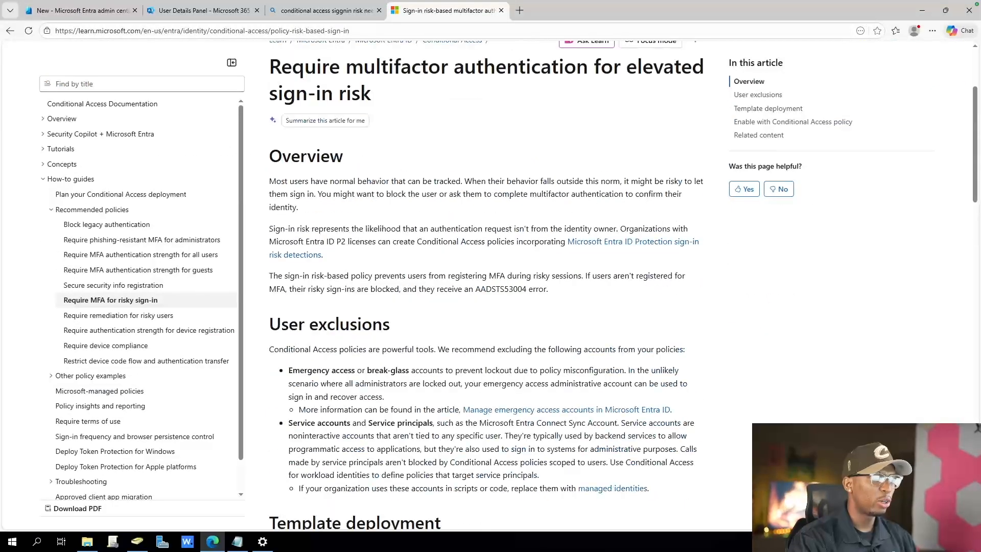
pyautogui.scroll(-4, 486, 306)
pyautogui.scroll(-5, 485, 306)
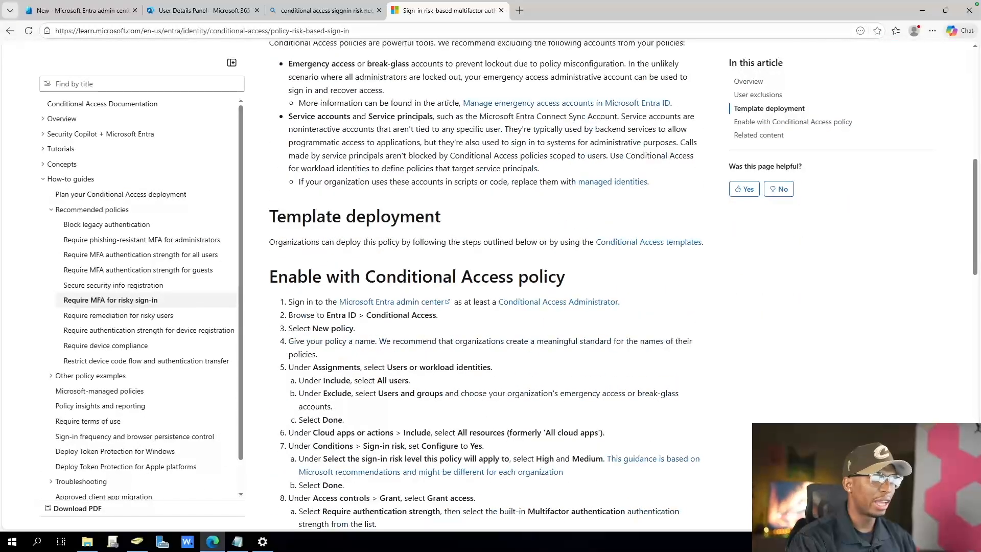
pyautogui.moveTo(379, 367); pyautogui.dragTo(564, 471)
pyautogui.click(590, 407)
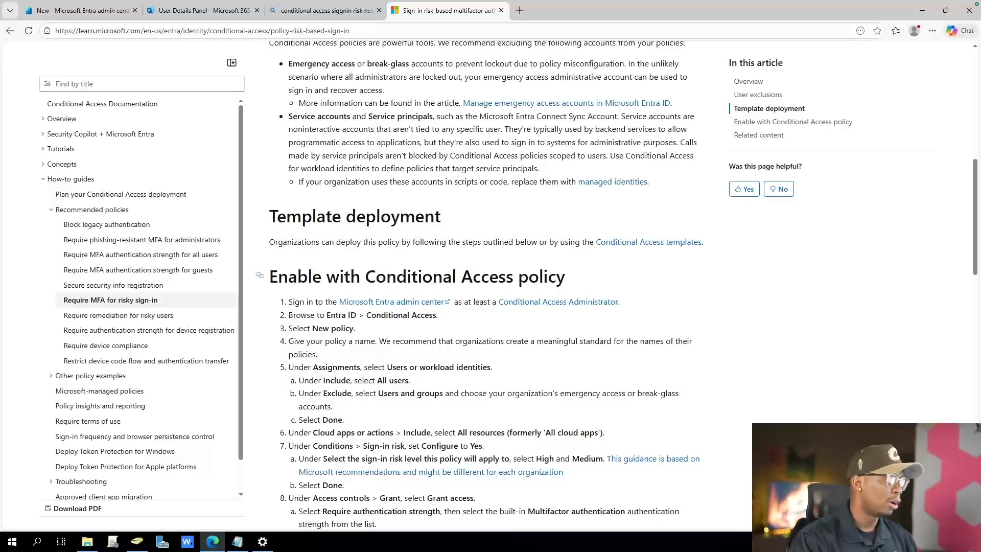
# Check the users' assigned licenses in the Microsoft 365 admin center, closing the licensing search and the article and returning to Entra
pyautogui.click(201, 10)
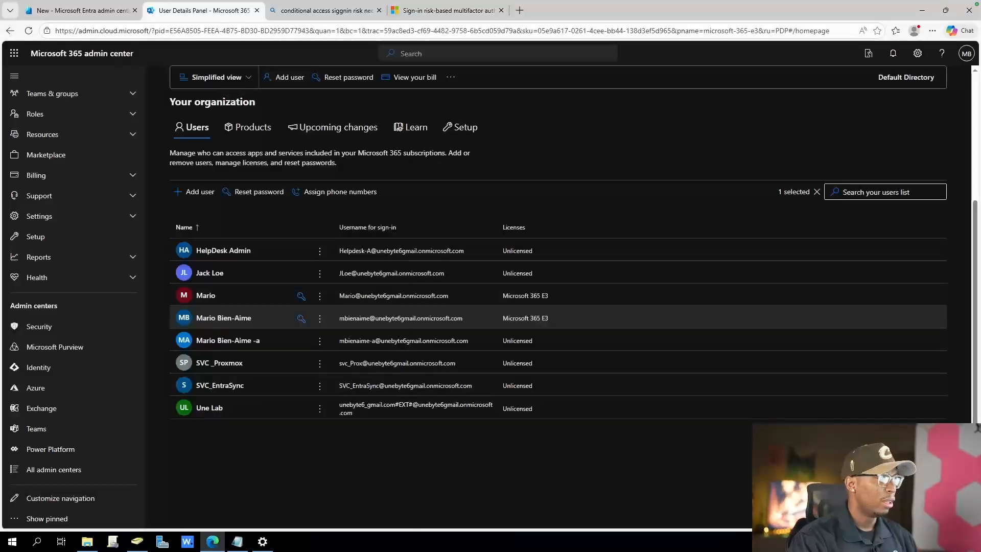
pyautogui.click(379, 11)
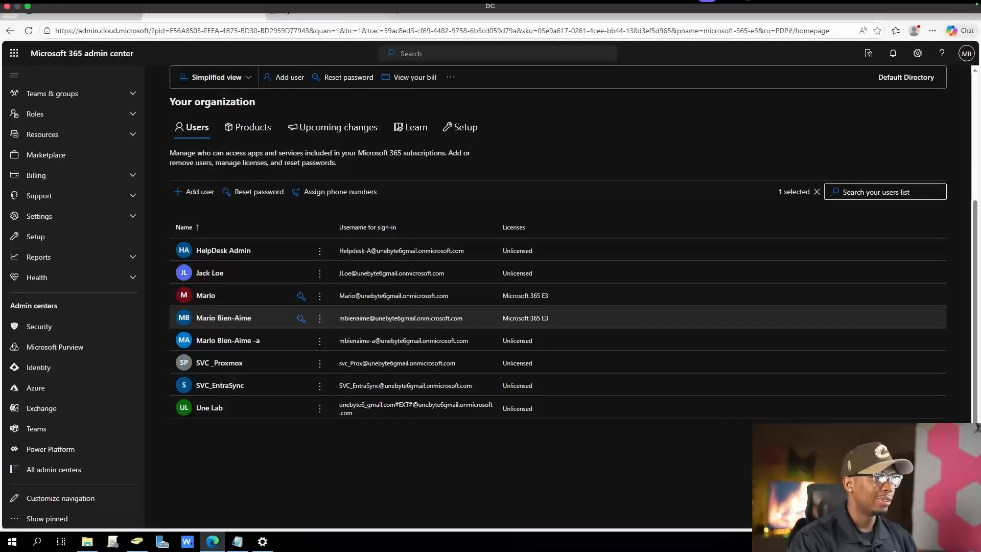
pyautogui.click(81, 10)
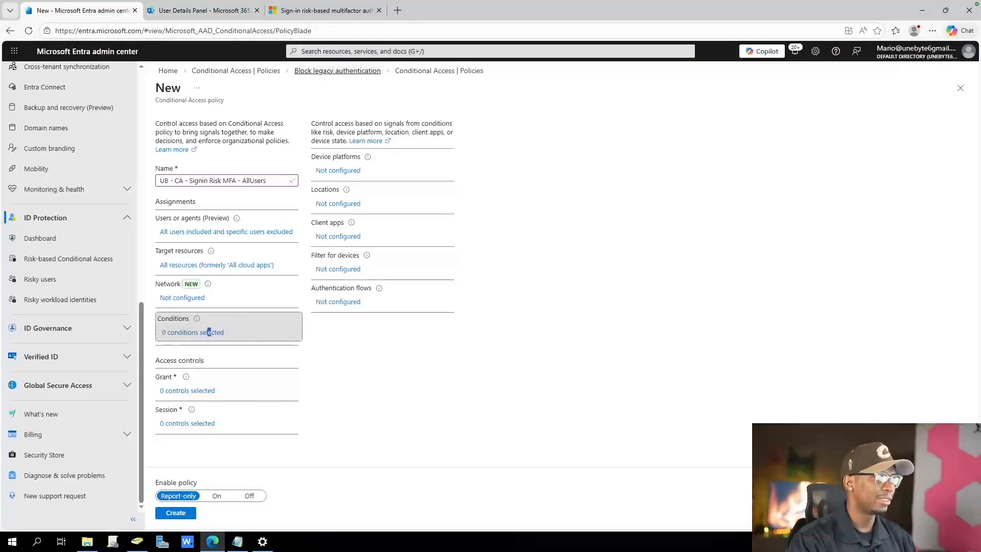
pyautogui.click(379, 10)
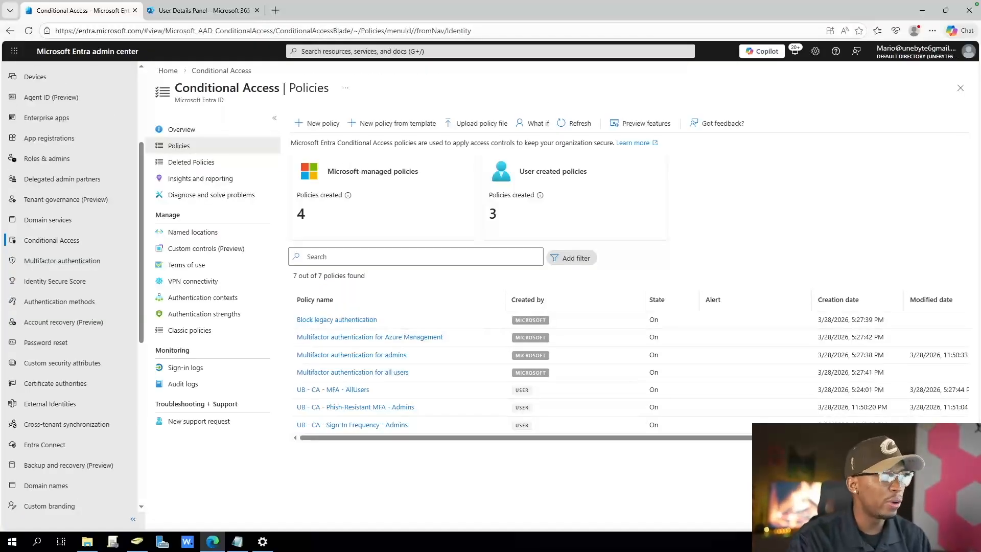
# Sort the Conditional Access policies by policy name and review the list of existing policies
pyautogui.tripleClick(335, 276)
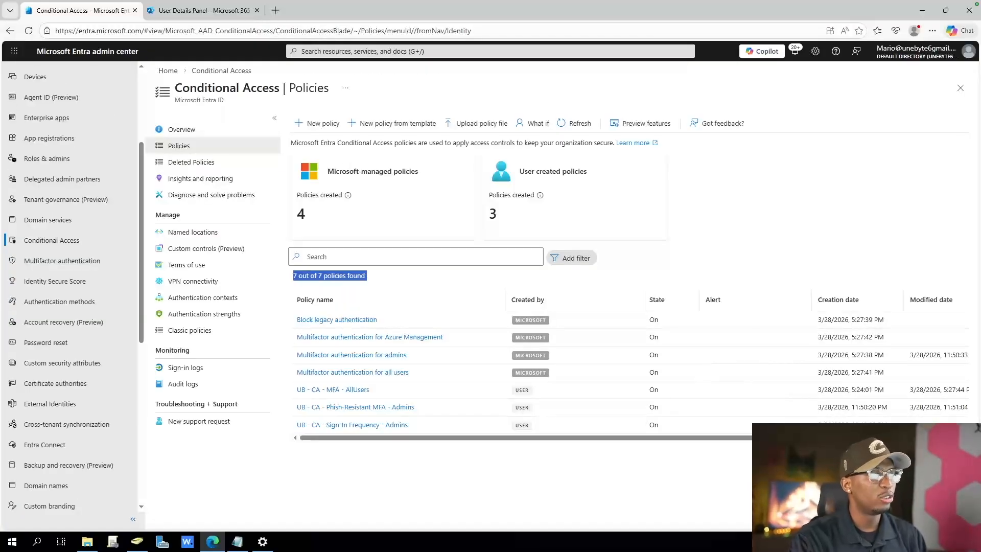
pyautogui.click(316, 300)
pyautogui.click(315, 300)
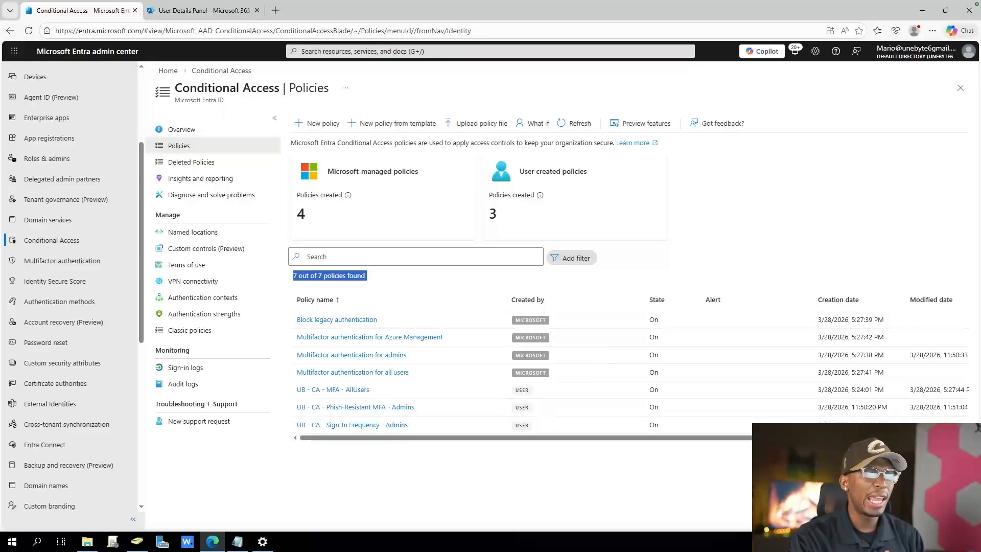
pyautogui.click(381, 277)
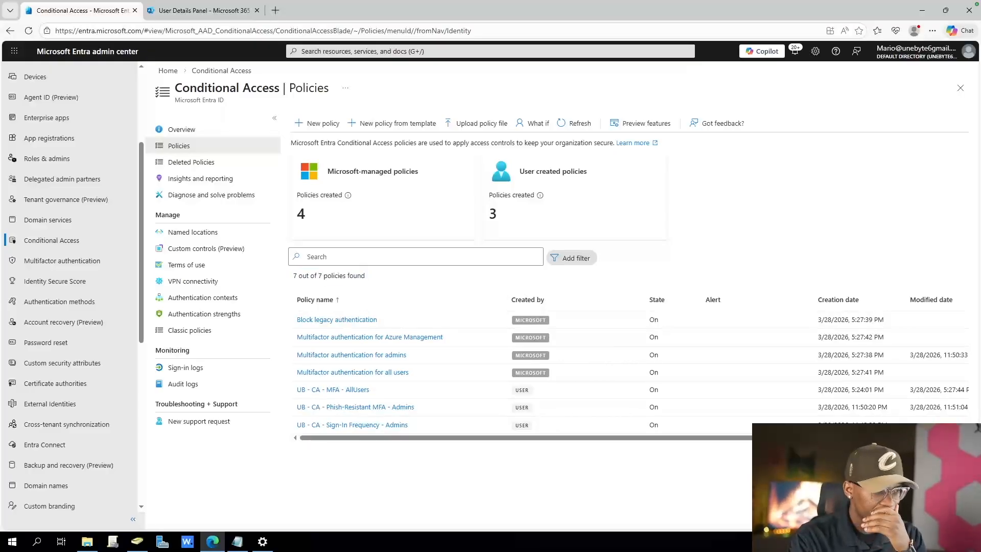